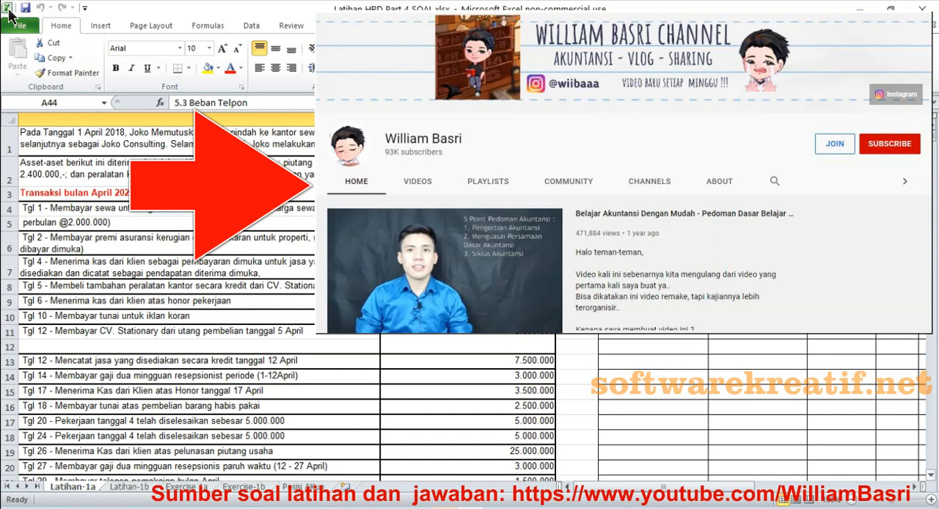
- Read through the list of April transactions and their amounts on the Latihan-1a sheet
left_click(931, 475)
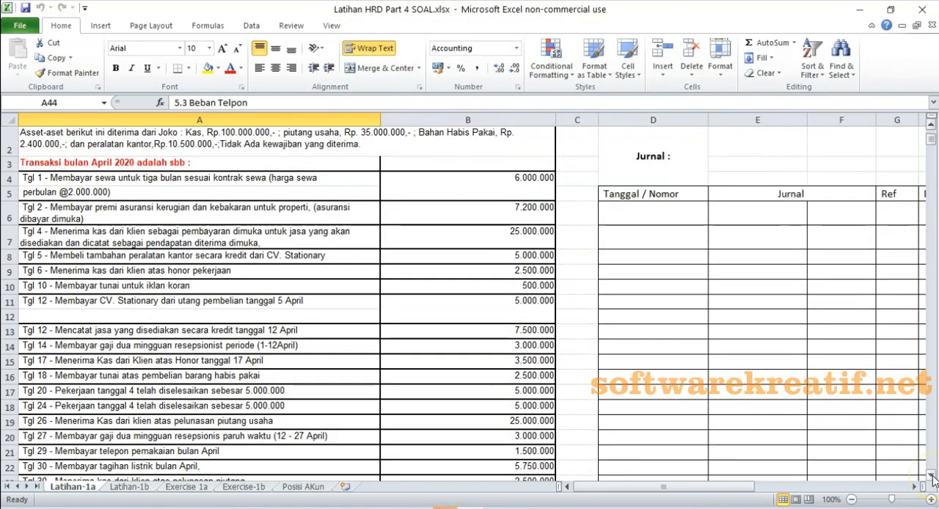
left_click(931, 475)
left_click(931, 476)
left_click(932, 476)
left_click(931, 475)
left_click(932, 476)
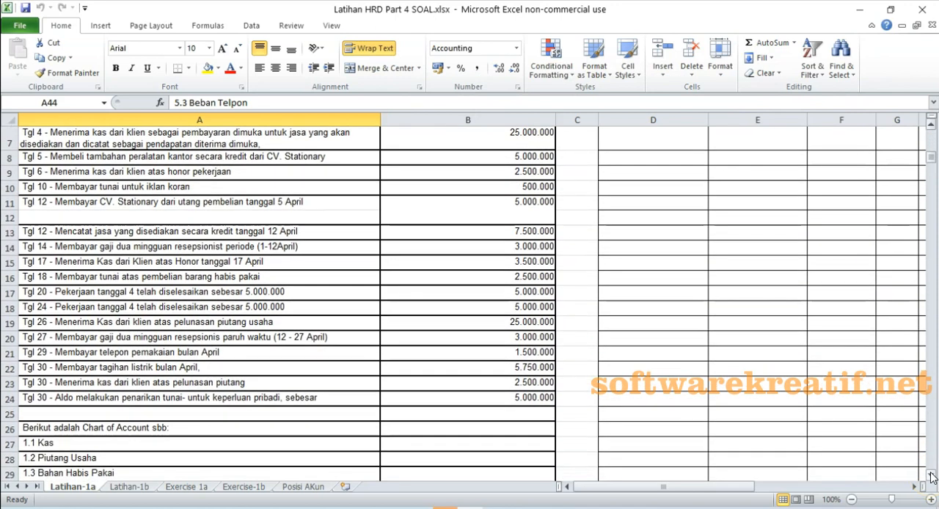
left_click(931, 476)
left_click(931, 476)
left_click(931, 476)
left_click(931, 476)
left_click(931, 475)
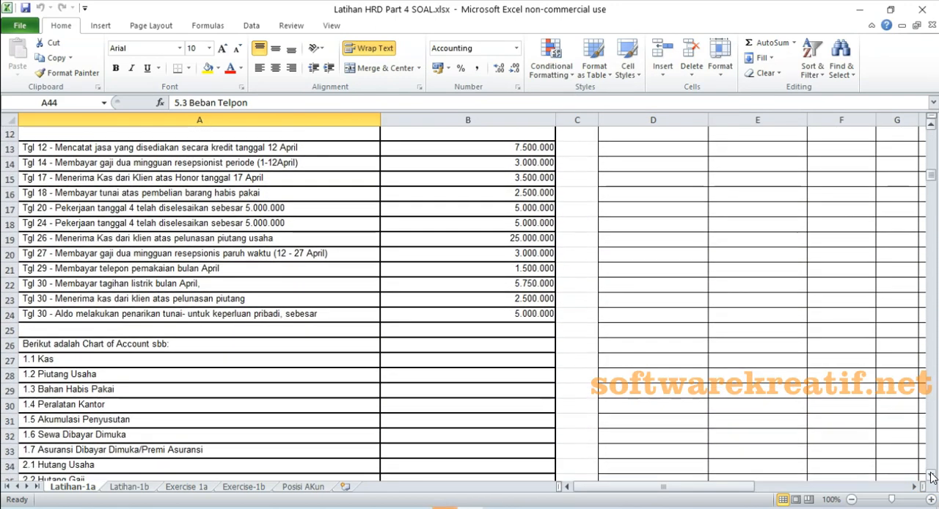
- Examine the chart of accounts listed below the transactions, from the asset accounts through the expense accounts
left_click(931, 476)
left_click(931, 476)
left_click(931, 475)
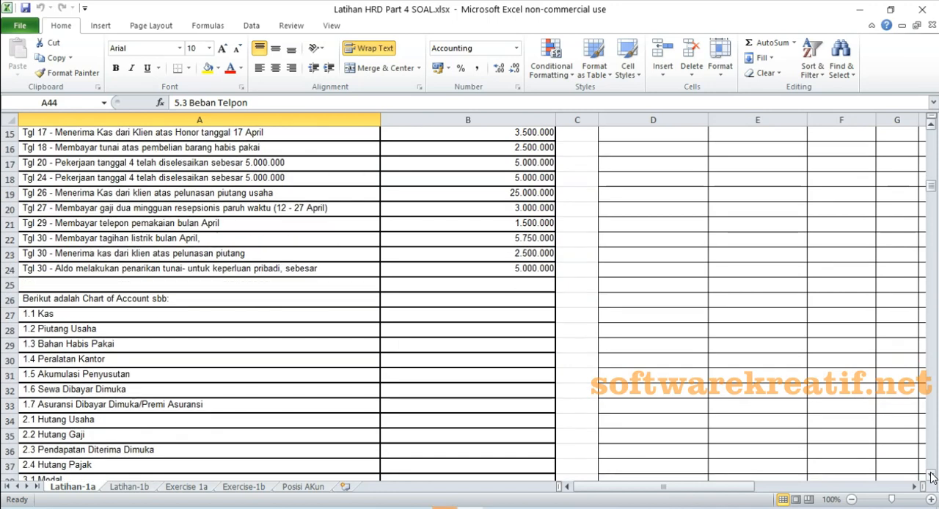
left_click(931, 476)
left_click(931, 476)
left_click(931, 476)
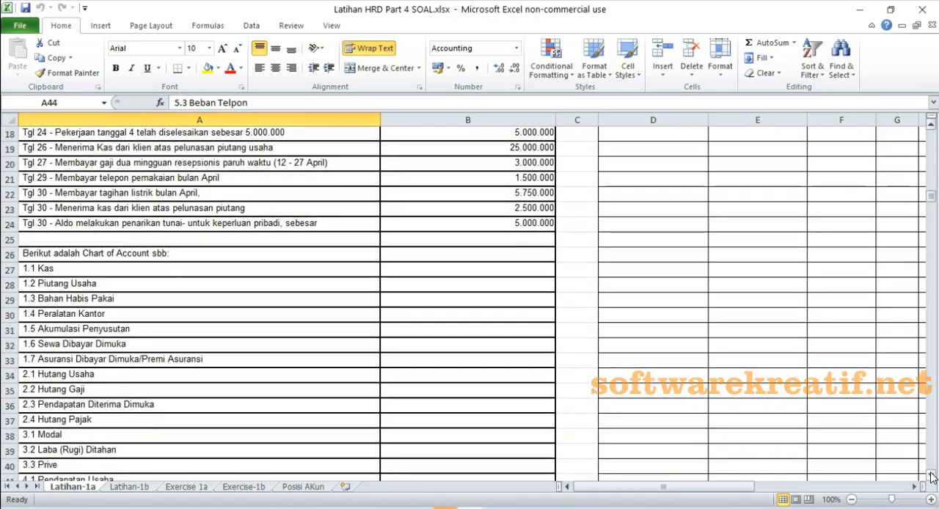
left_click(931, 476)
left_click(931, 476)
left_click(931, 476)
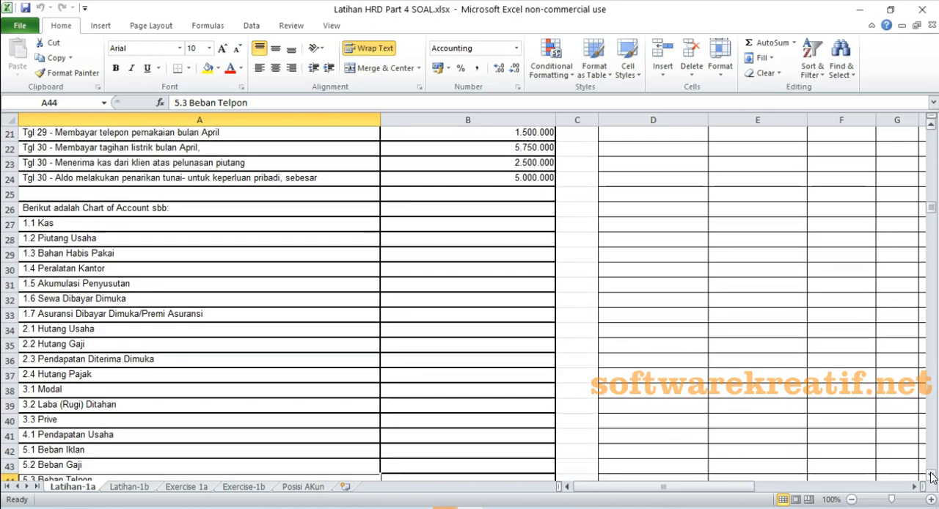
left_click(931, 476)
left_click(931, 475)
left_click(931, 475)
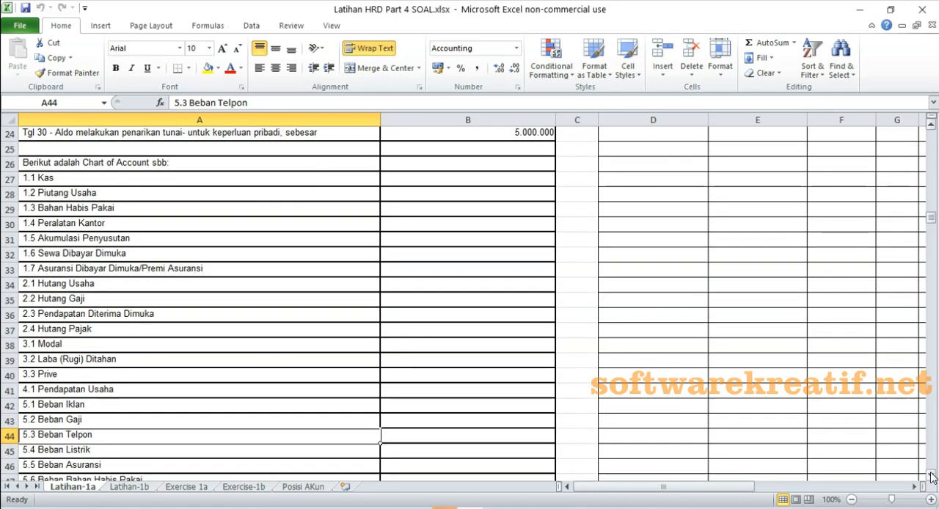
left_click(931, 476)
left_click(931, 476)
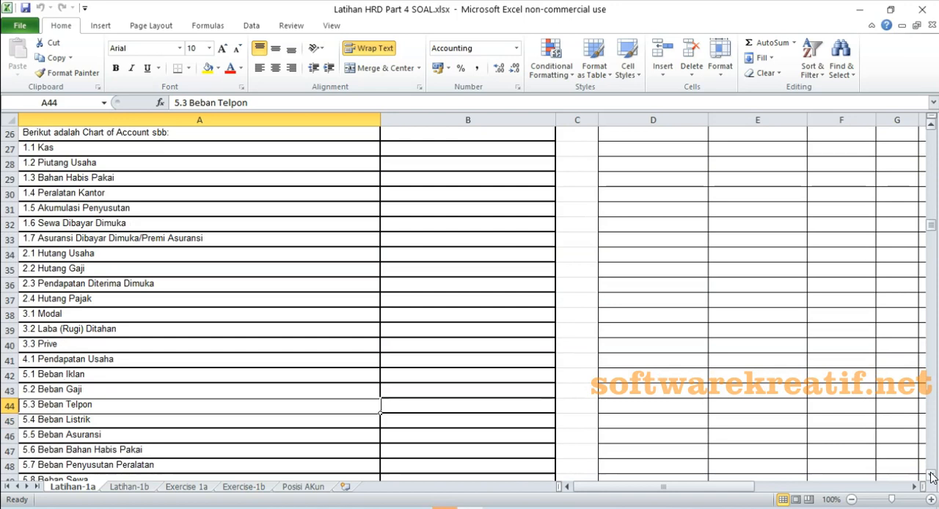
left_click(931, 475)
- Examine the required reports and April adjusting transactions at the end of the exercise, and return to the start of the sheet
left_click(931, 476)
left_click(931, 476)
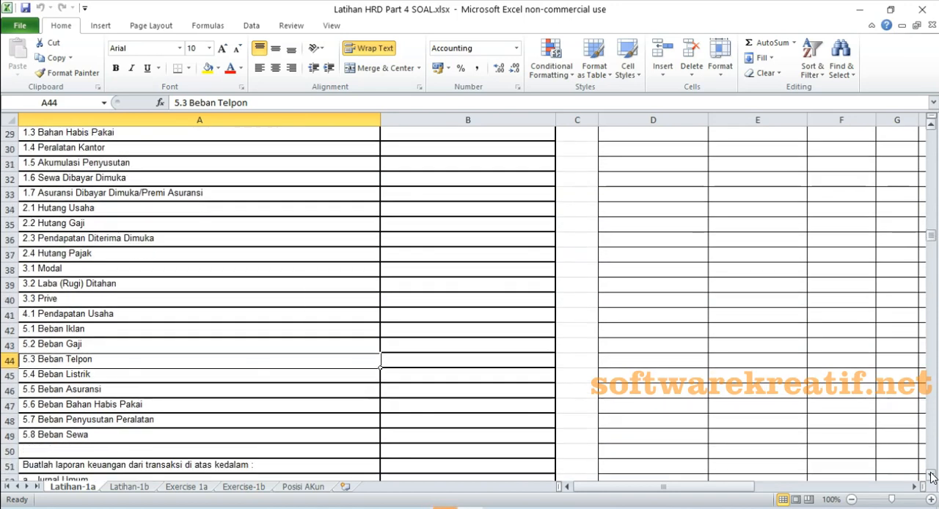
left_click(931, 475)
left_click(931, 476)
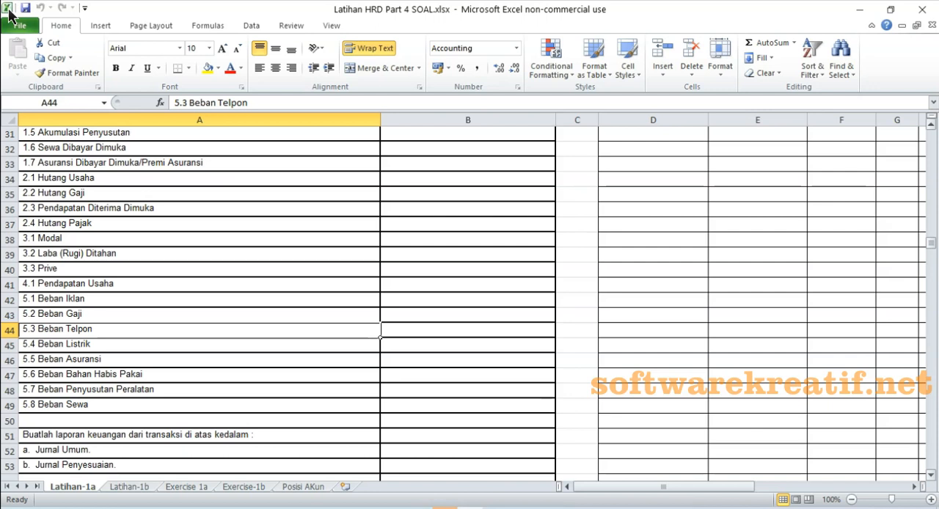
left_click_drag(931, 475, 931, 476)
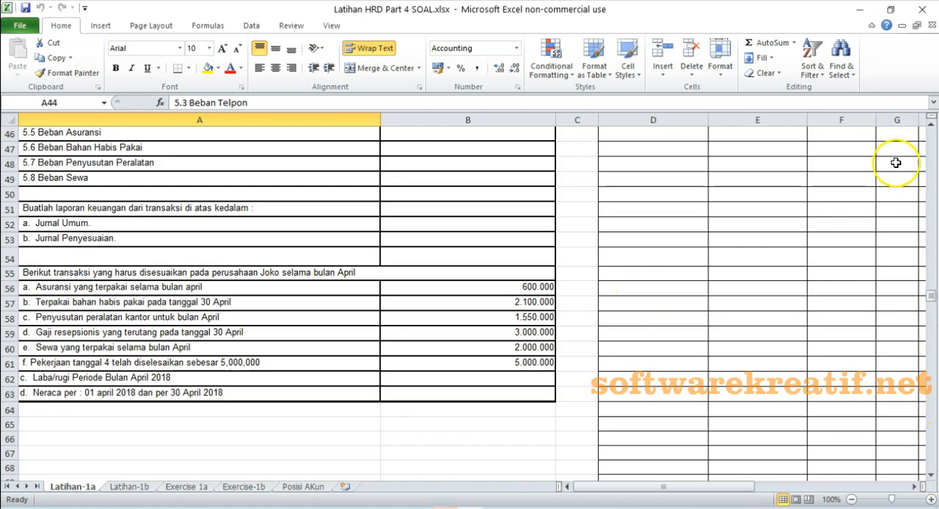
left_click(932, 126)
left_click(932, 126)
left_click_drag(932, 126, 932, 126)
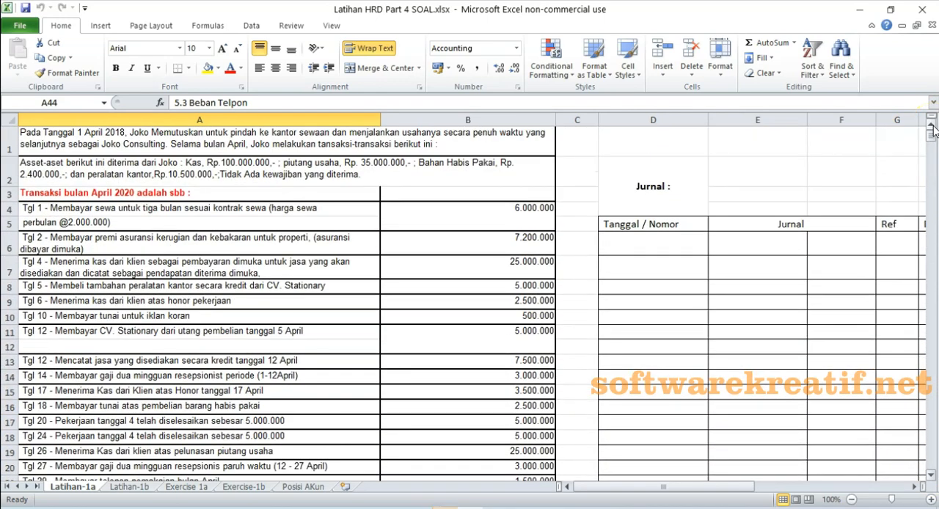
- Minimize the exercise workbook and launch Akuntansi 1.5 from the desktop
left_click(859, 11)
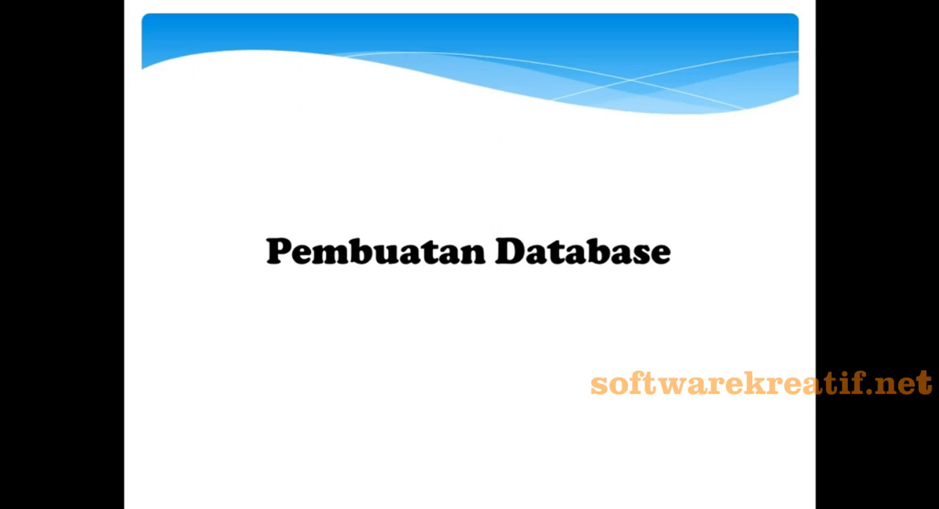
right_click(76, 360)
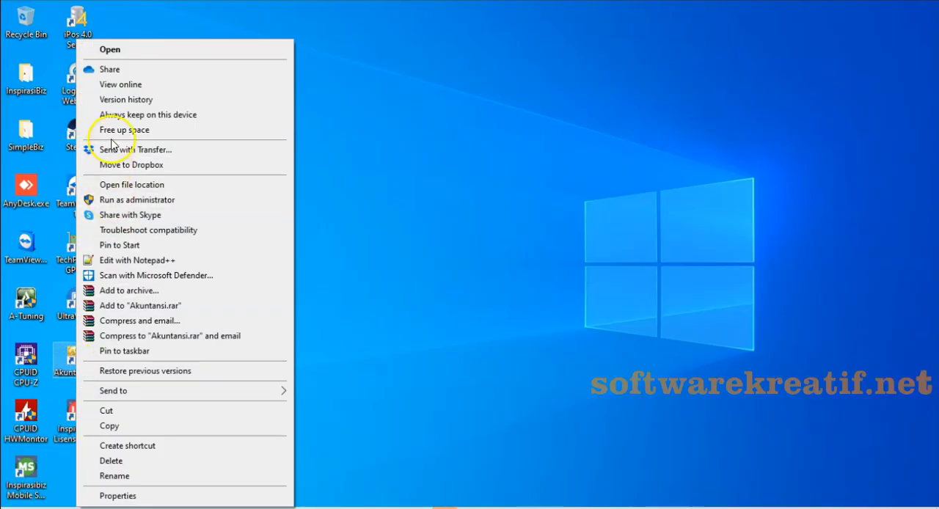
left_click(110, 50)
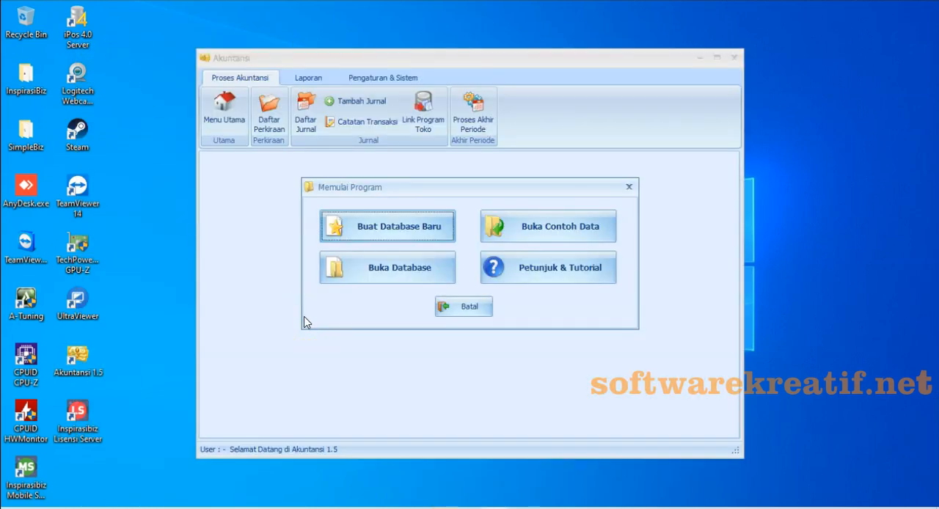
- Create a new accounting database file named Joko Consulting on the DATA01 (E:) drive
left_click(379, 228)
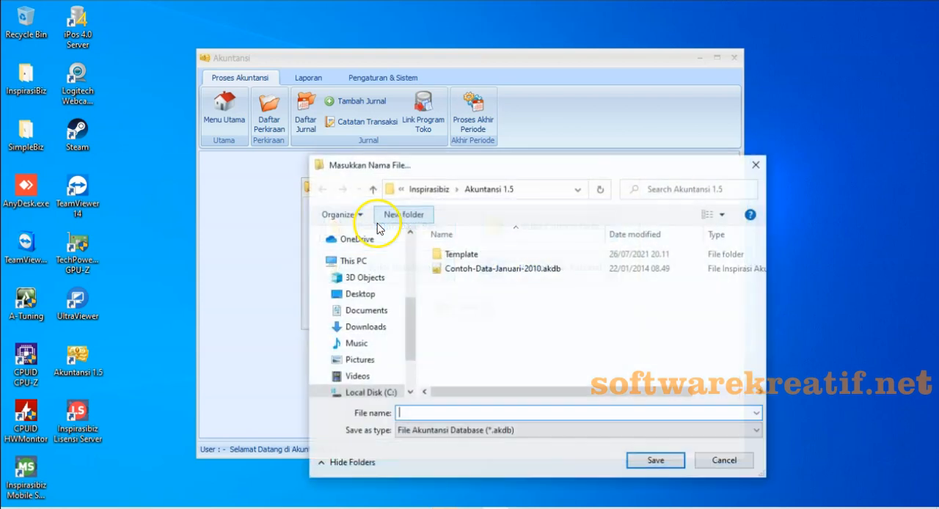
left_click(458, 415)
type("Joko Consulting")
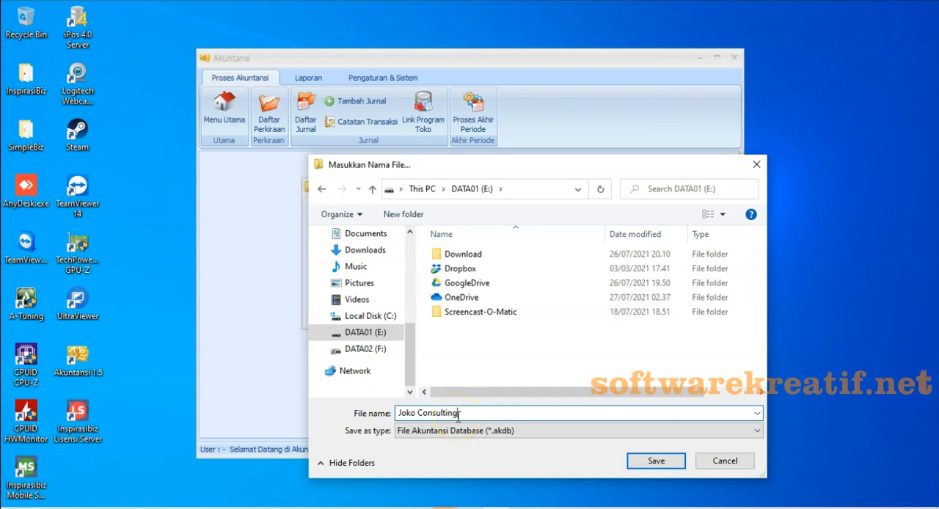
left_click(656, 462)
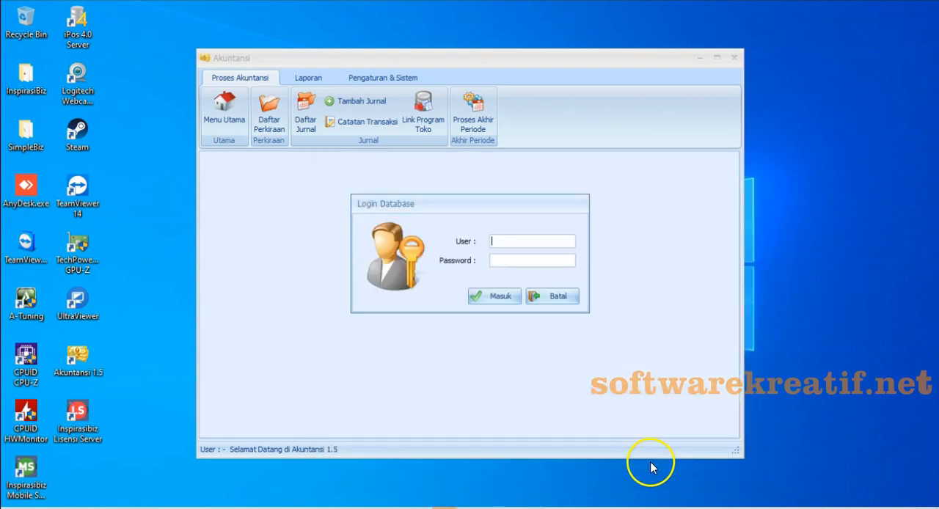
- Log in to the new database as user admin with the account password
type("admin")
key("Tab")
type("admin")
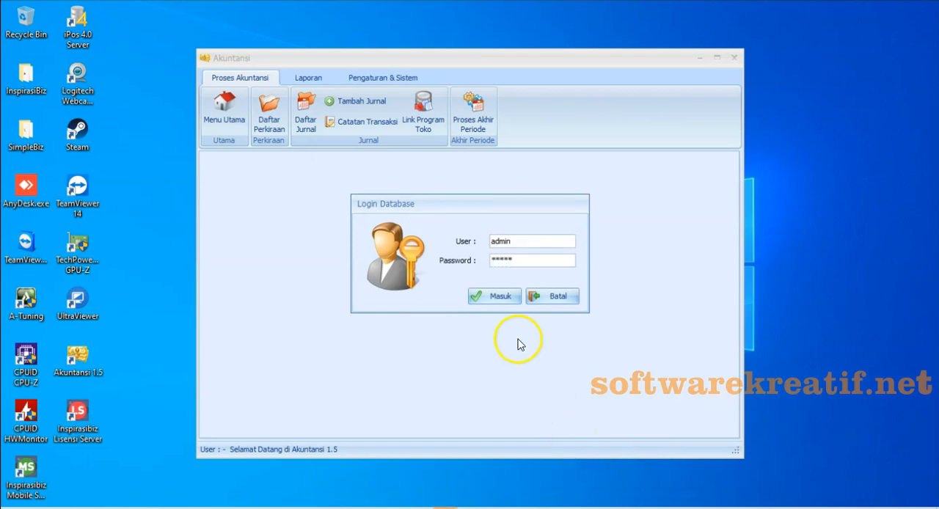
left_click(507, 302)
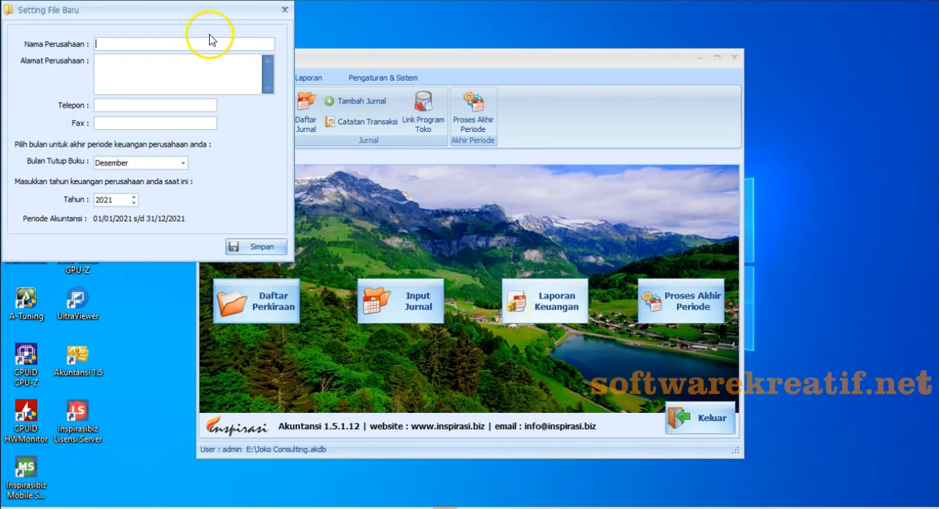
- Enter Joko Consulting as the company name in the new file settings
type("Joko Consult")
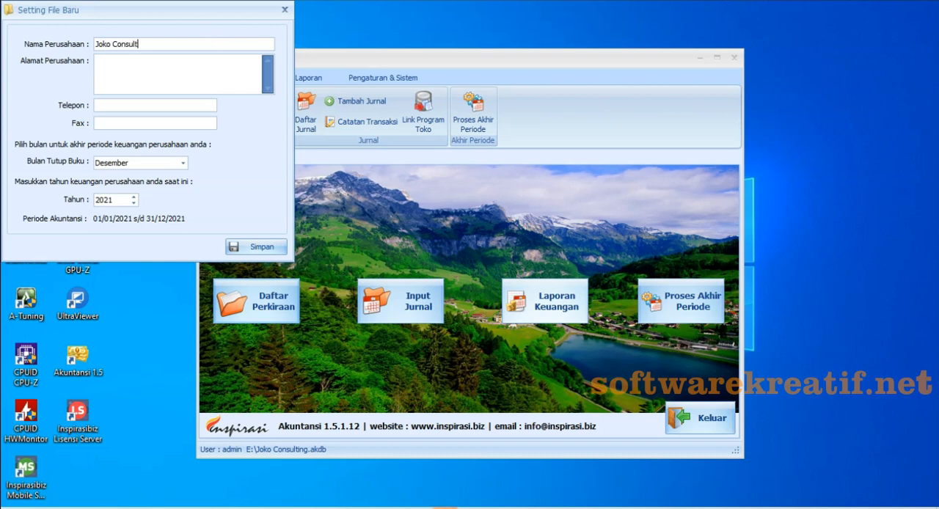
type("ing")
- Fill in the company's street address in the new file settings
left_click(210, 74)
type("Jala")
left_click(210, 74)
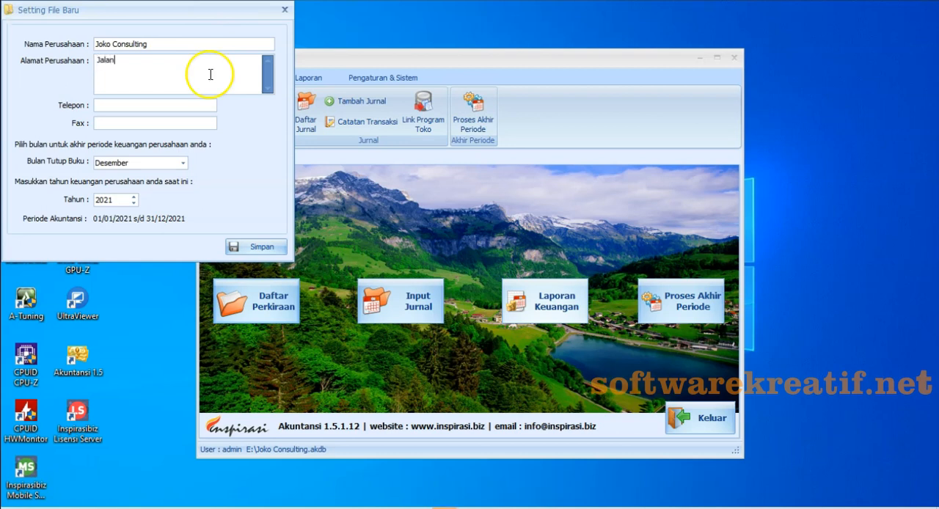
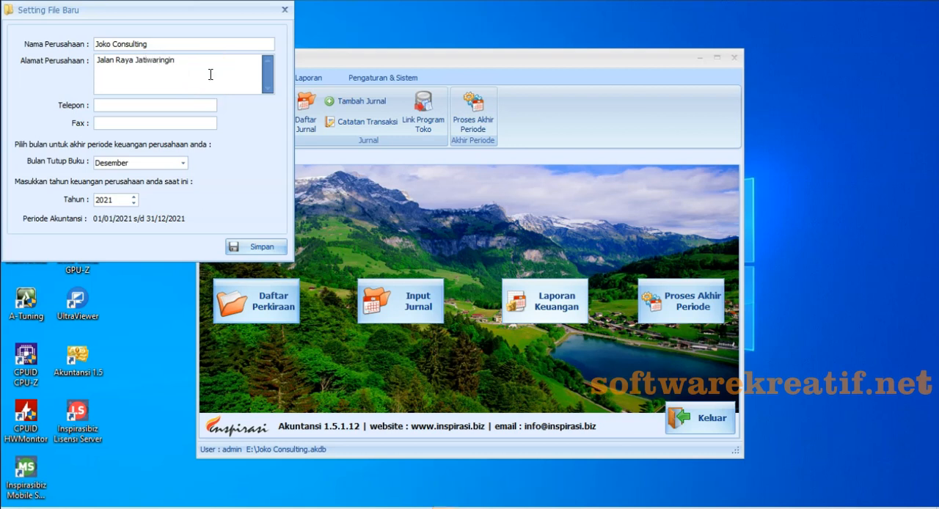
- Fill in the company's telephone and fax numbers, set the financial year to 2020, and save the company data
left_click(180, 106)
type("123456789")
left_click(177, 122)
type("987654321")
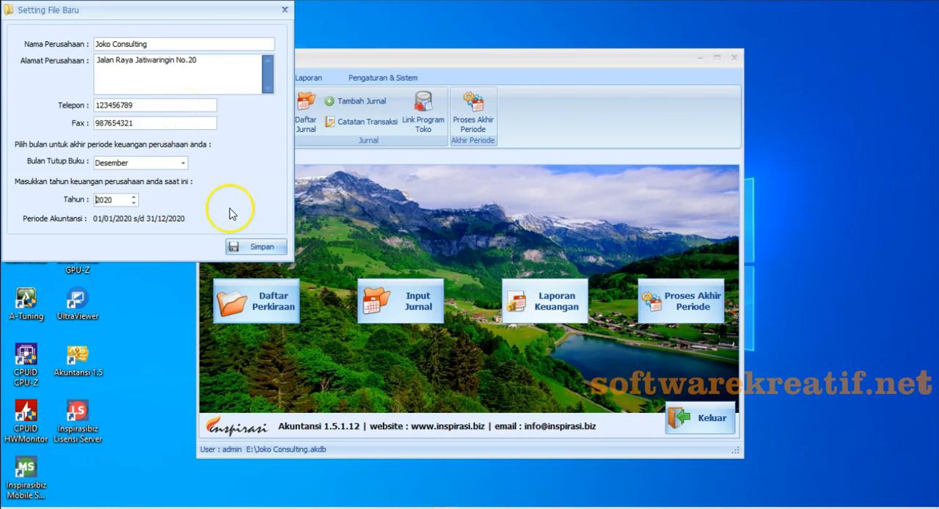
left_click(252, 248)
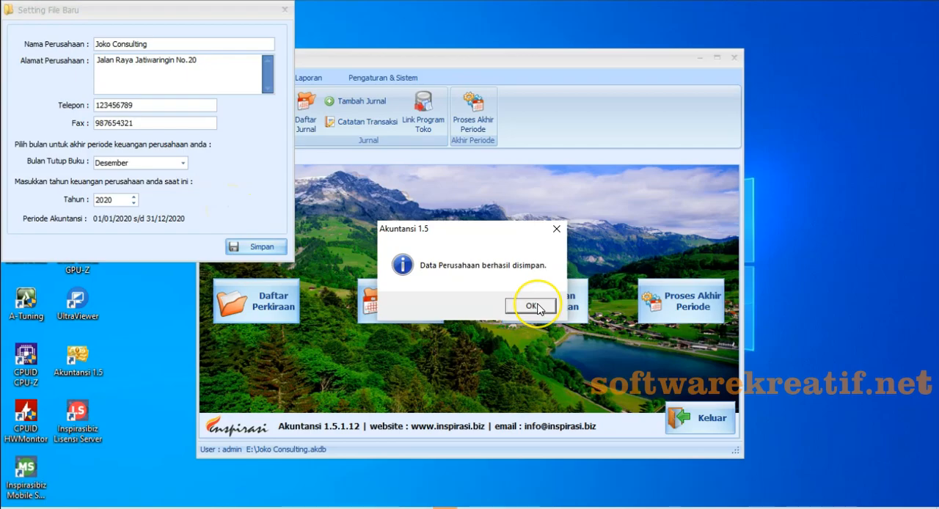
left_click(535, 305)
- Maximize the accounting window and examine the commands available for accounting processes, reports, and settings
left_click(717, 57)
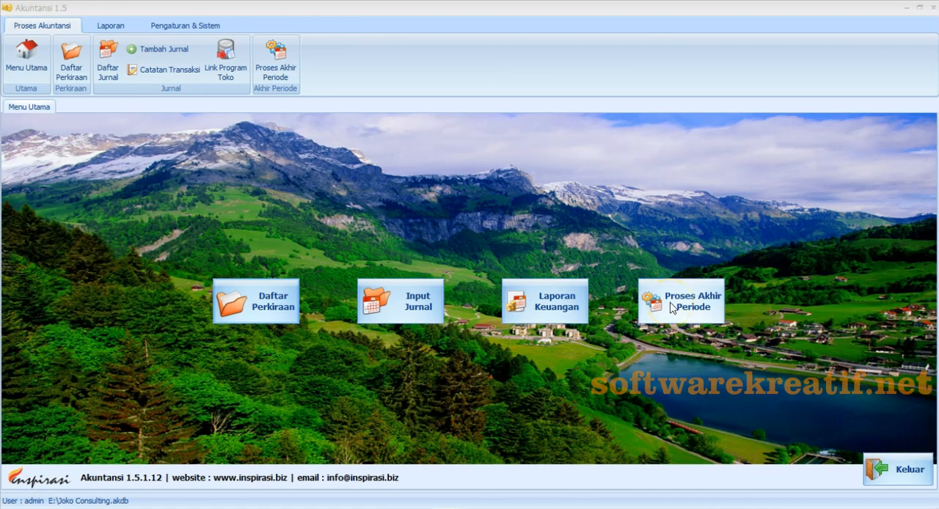
left_click(44, 29)
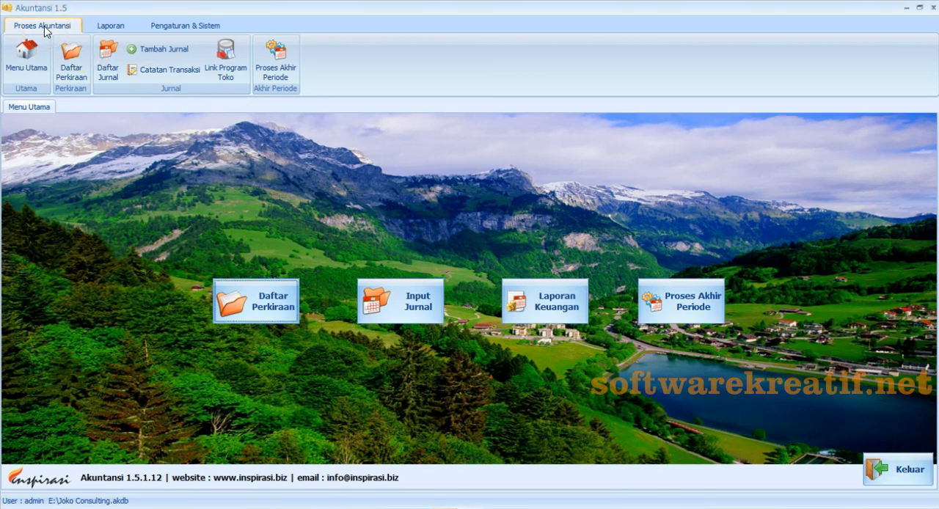
left_click(39, 63)
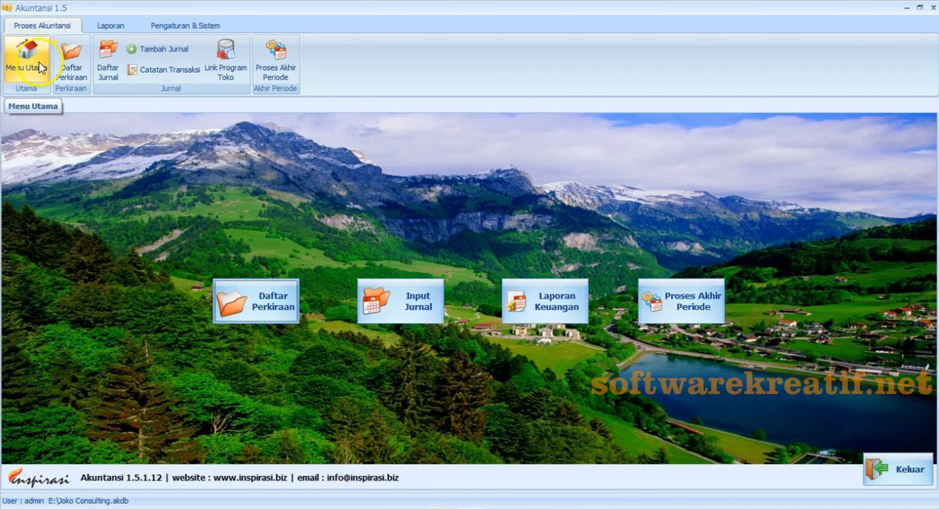
left_click(72, 70)
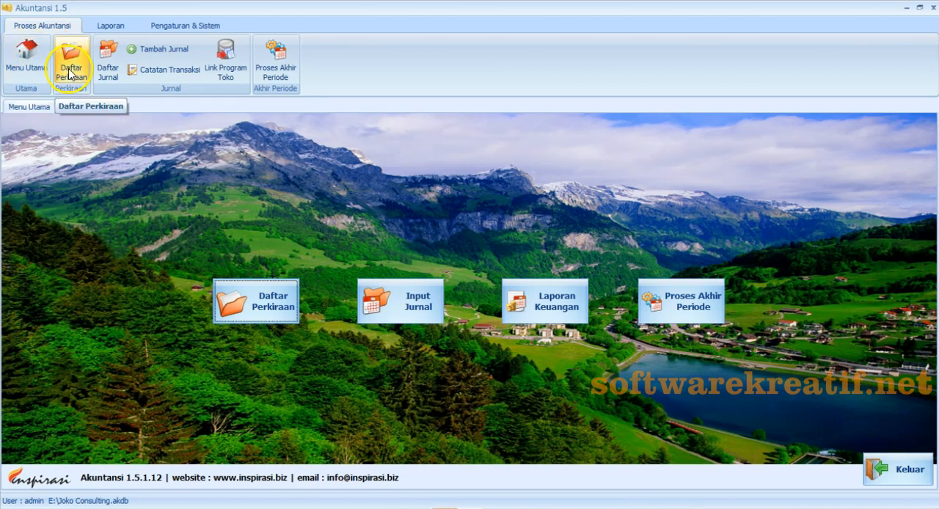
left_click(106, 66)
left_click(157, 63)
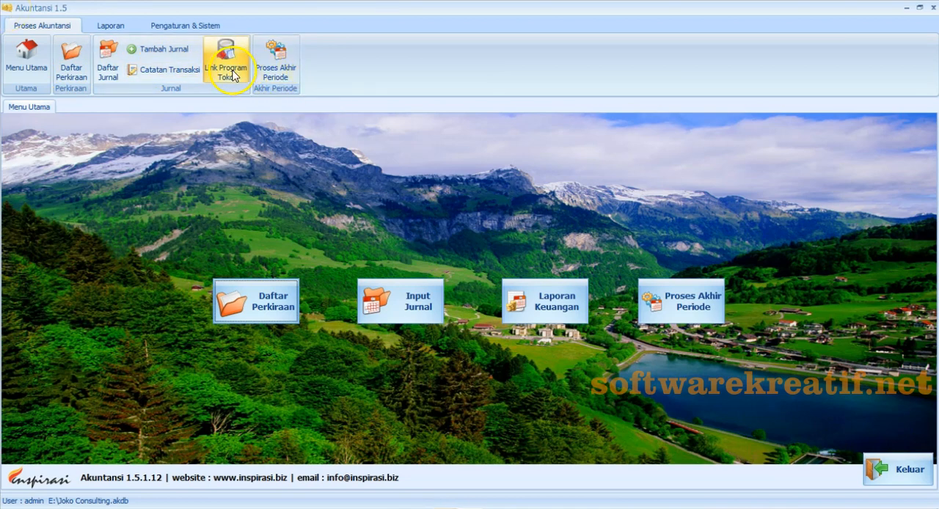
left_click(106, 29)
left_click(110, 66)
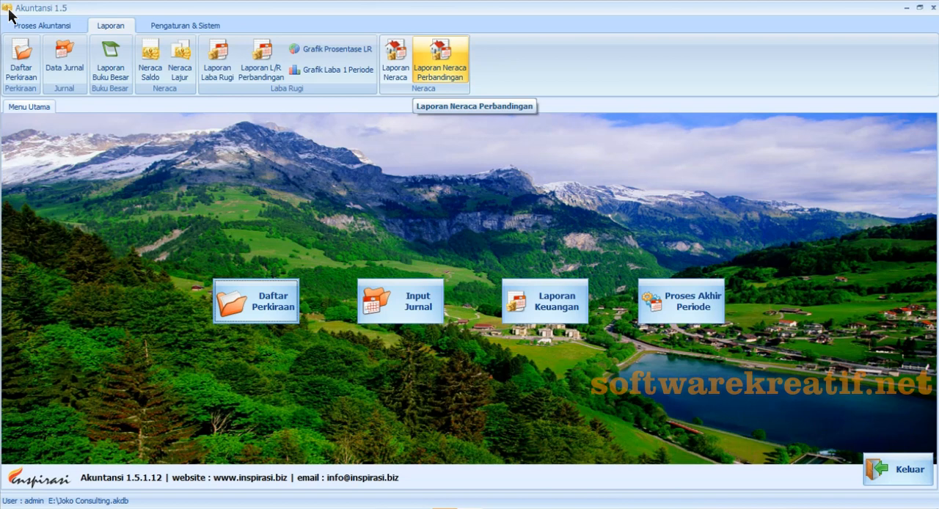
left_click(150, 24)
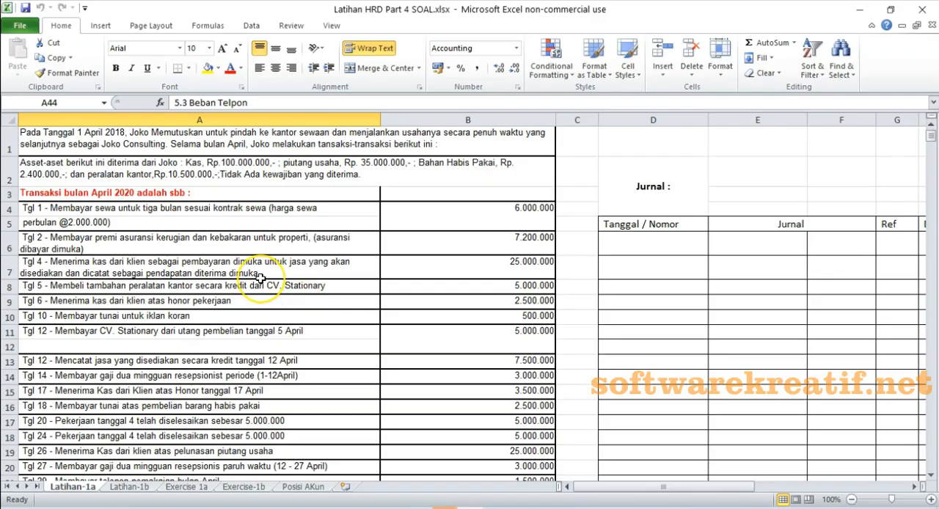
- Review the exercise's chart of accounts in Excel, and open the Daftar Perkiraan account list in Akuntansi 1.5
scroll(256, 282, "down", 5)
scroll(261, 278, "down", 10)
scroll(259, 278, "up", 3)
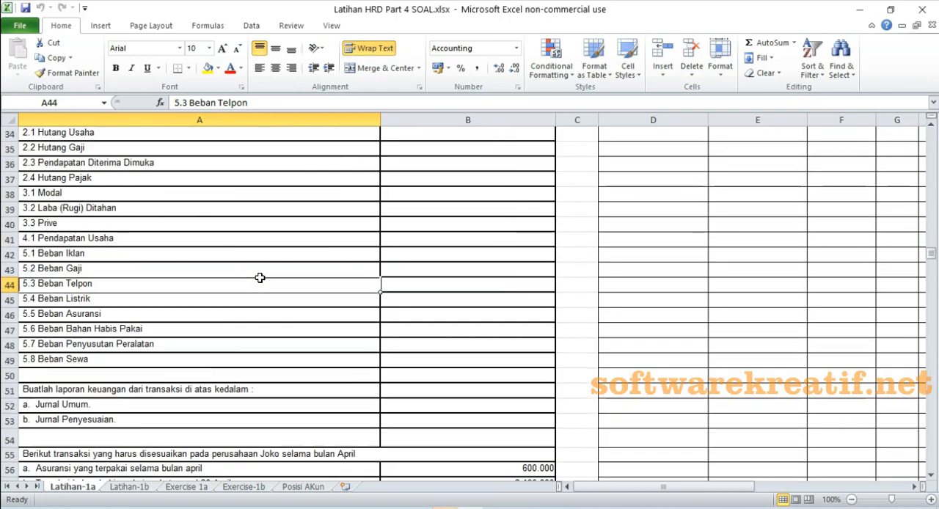
scroll(259, 278, "up", 3)
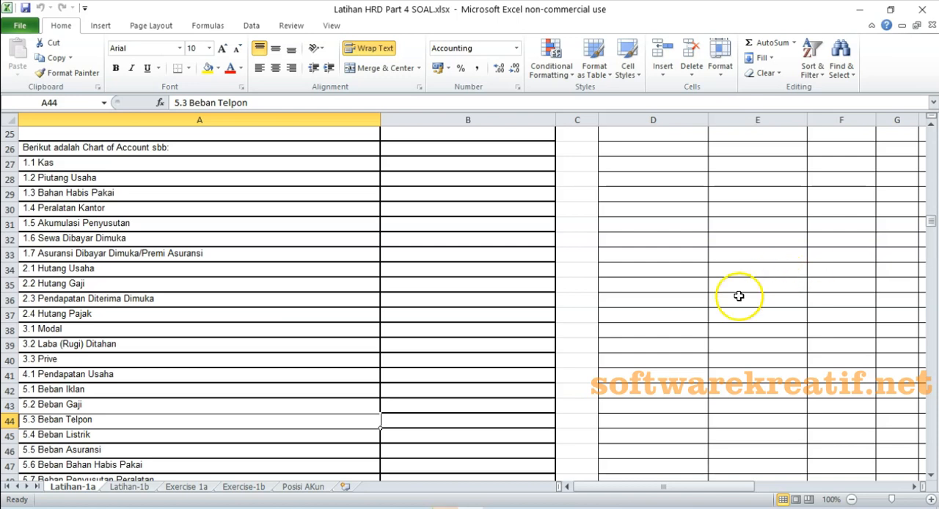
mouse_move(496, 506)
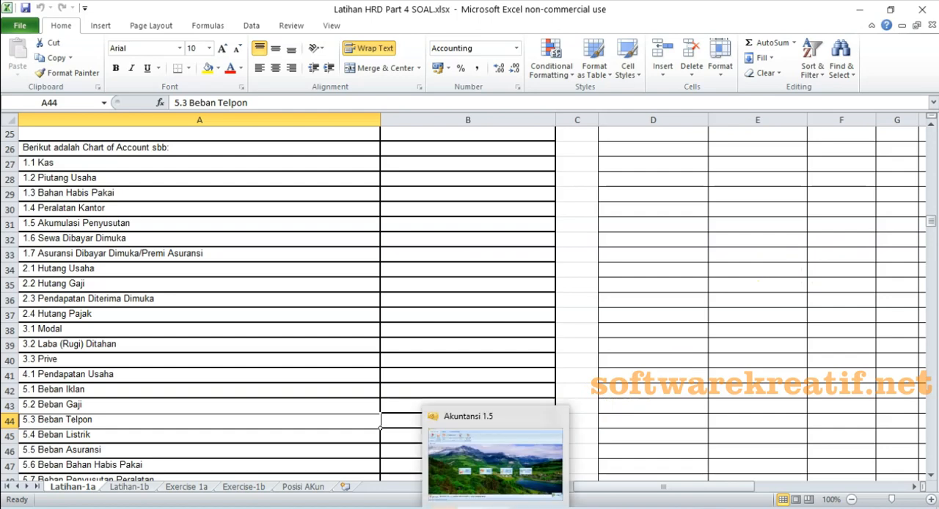
left_click(445, 506)
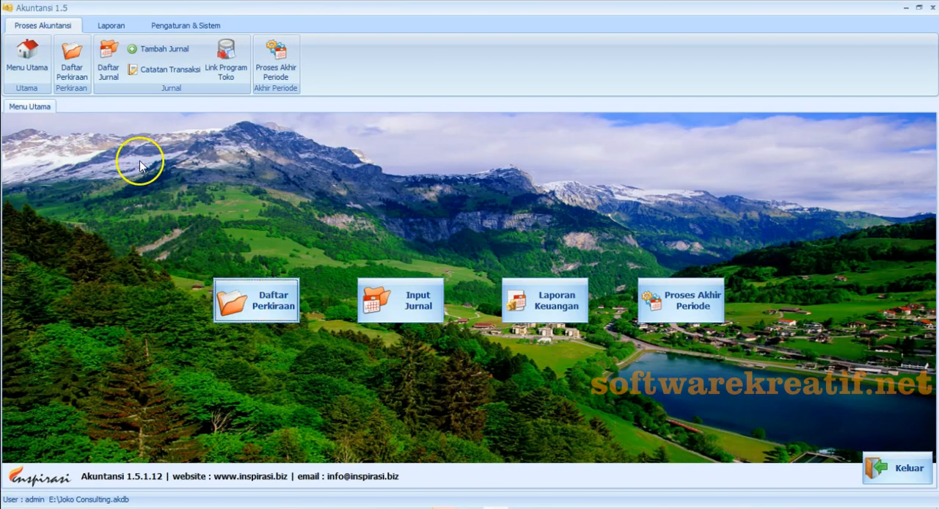
left_click(76, 73)
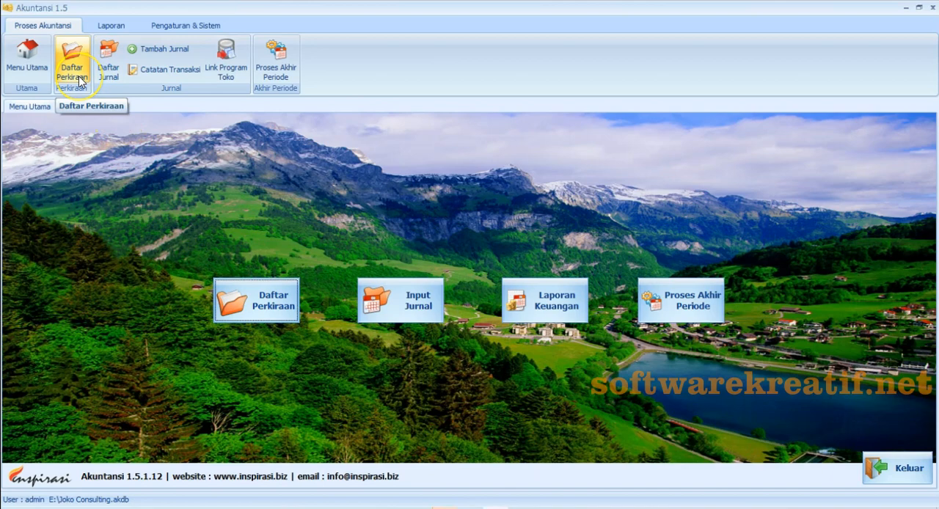
- Look up the entry 1.1 Kas in the Excel chart of accounts and return to the account list in Akuntansi 1.5
key("alt+Tab")
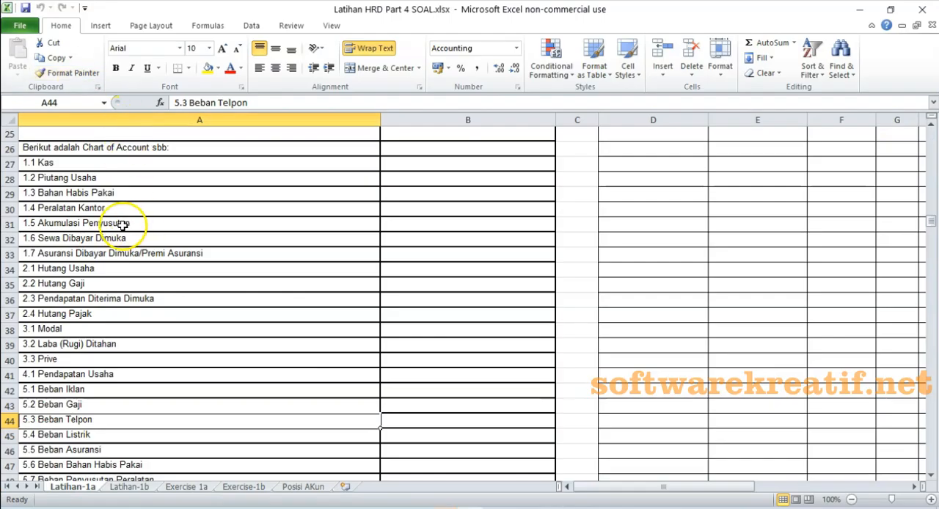
left_click(59, 166)
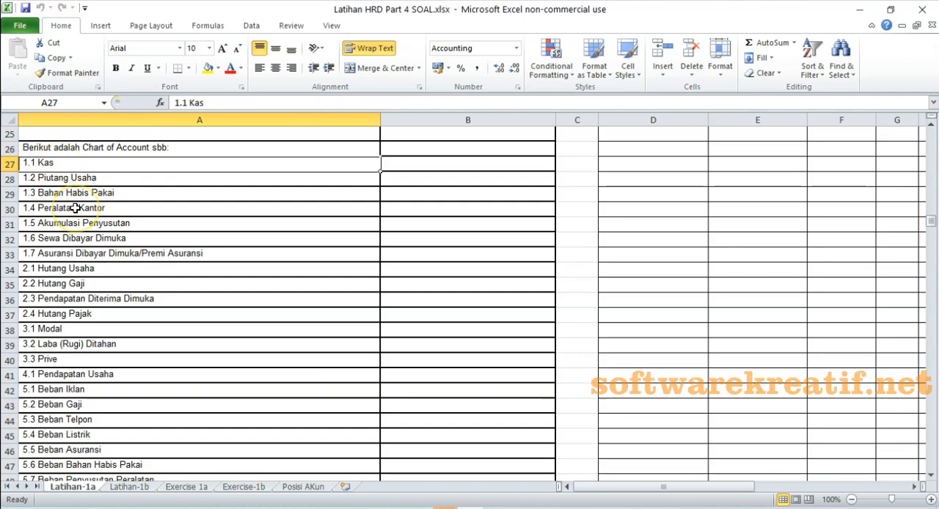
key("alt+Tab")
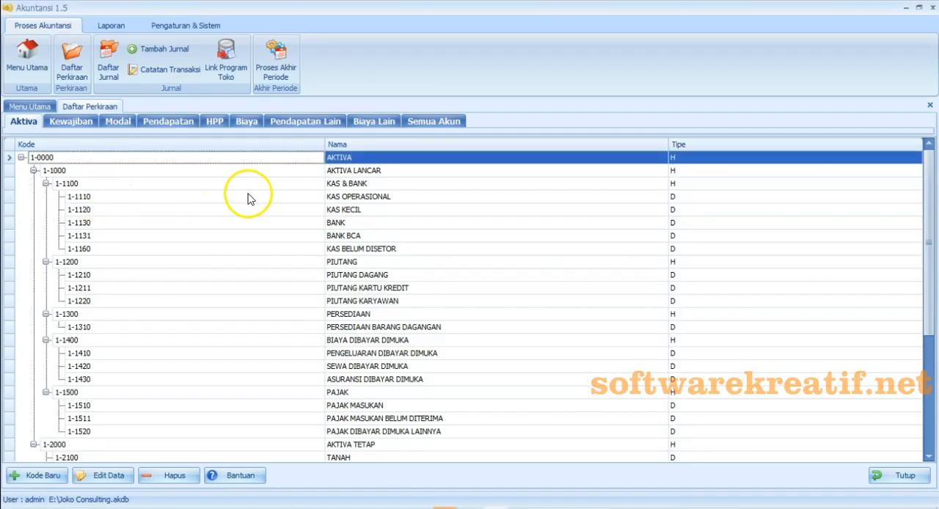
- Rename the detail account 1-1110 as KAS and save it
left_click(92, 184)
left_click(90, 198)
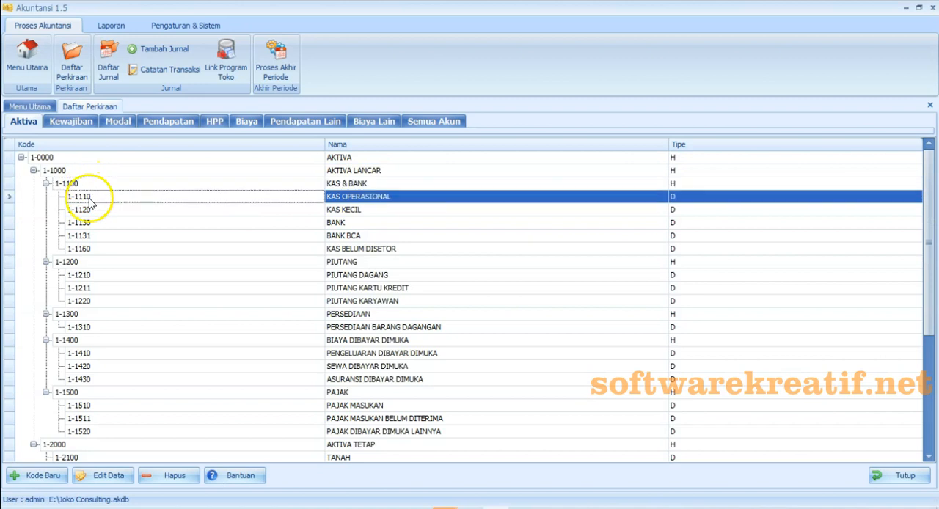
left_click(389, 198)
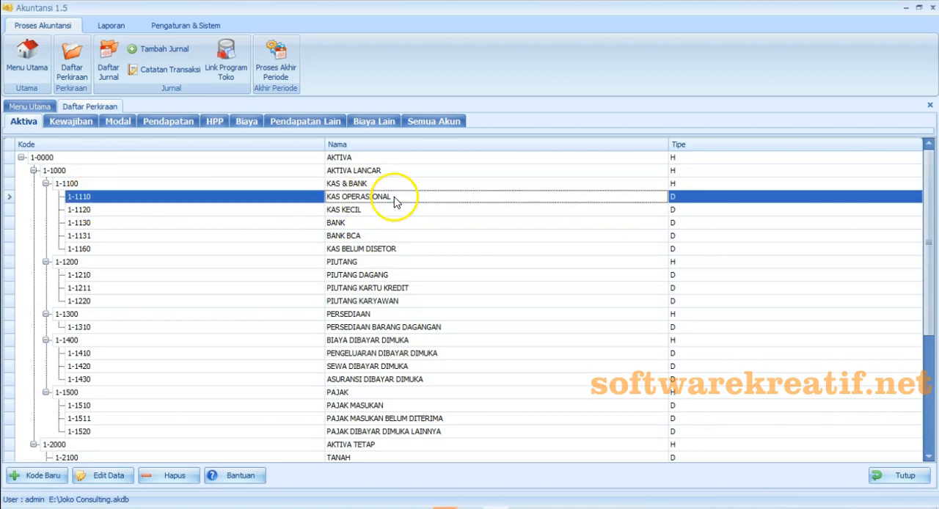
left_click(117, 478)
left_click(489, 285)
key("BackSpace")
key("BackSpace")
key("BackSpace")
key("BackSpace")
key("BackSpace")
key("BackSpace")
key("BackSpace")
key("BackSpace")
key("BackSpace")
key("BackSpace")
key("BackSpace")
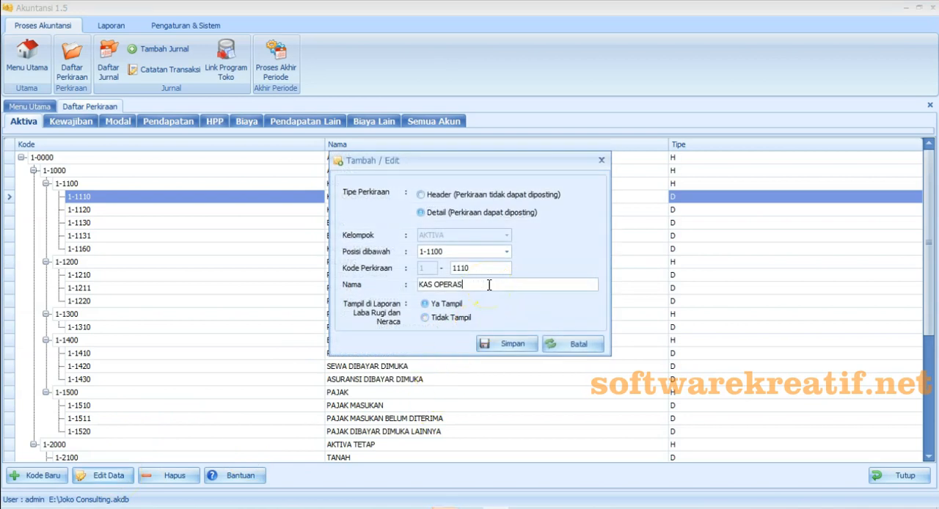
key("BackSpace")
left_click(512, 351)
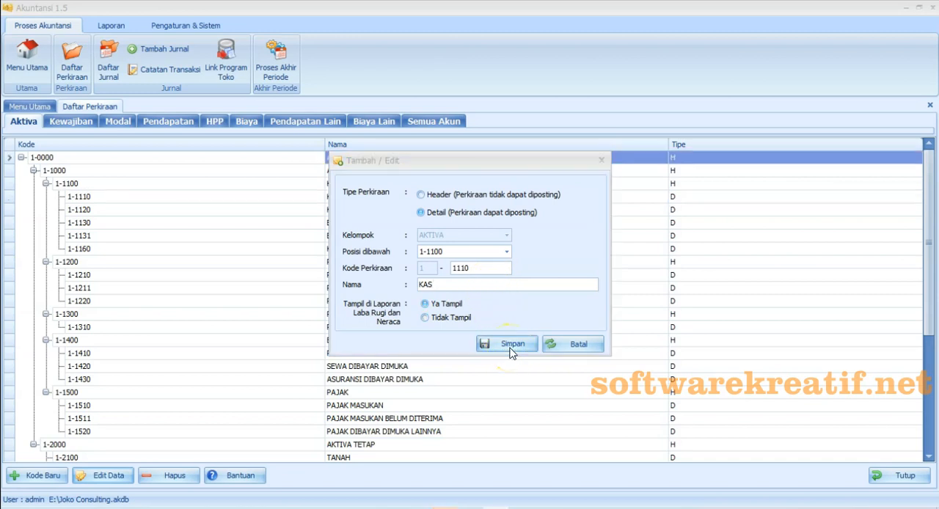
left_click(540, 306)
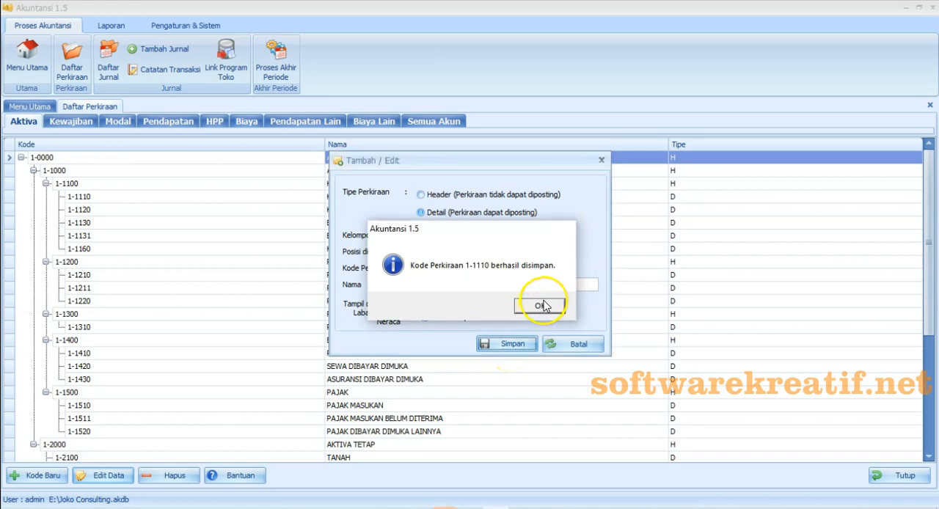
- Look up the entry 1.2 Piutang Usaha in the Excel chart of accounts and return to Akuntansi 1.5
key("alt+Tab")
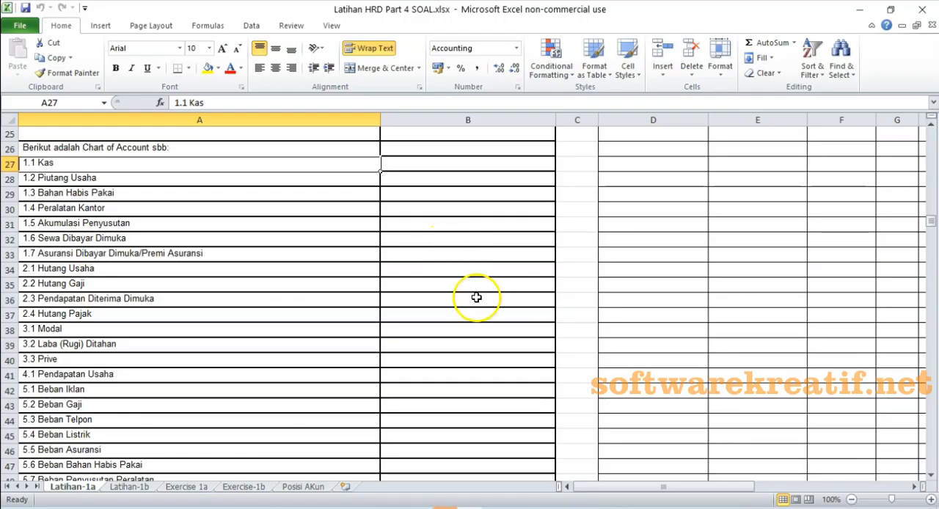
left_click(73, 179)
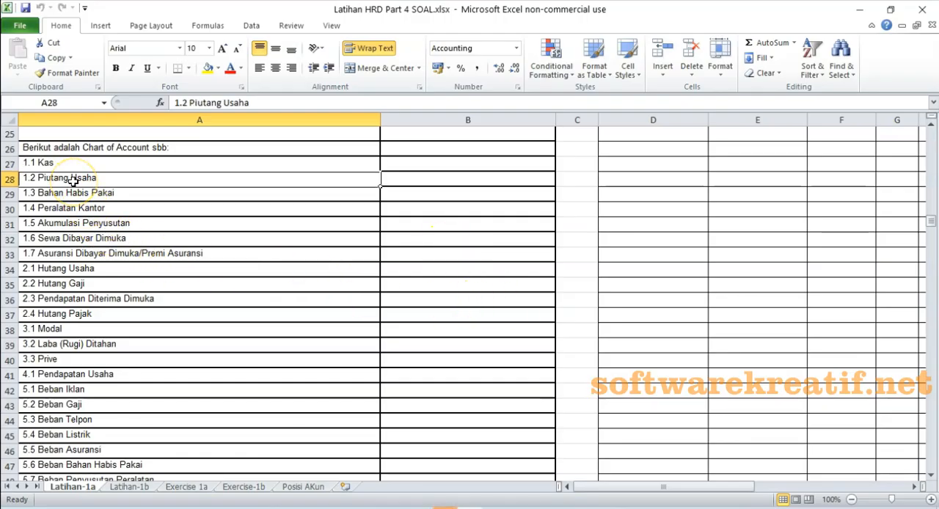
key("alt+Tab")
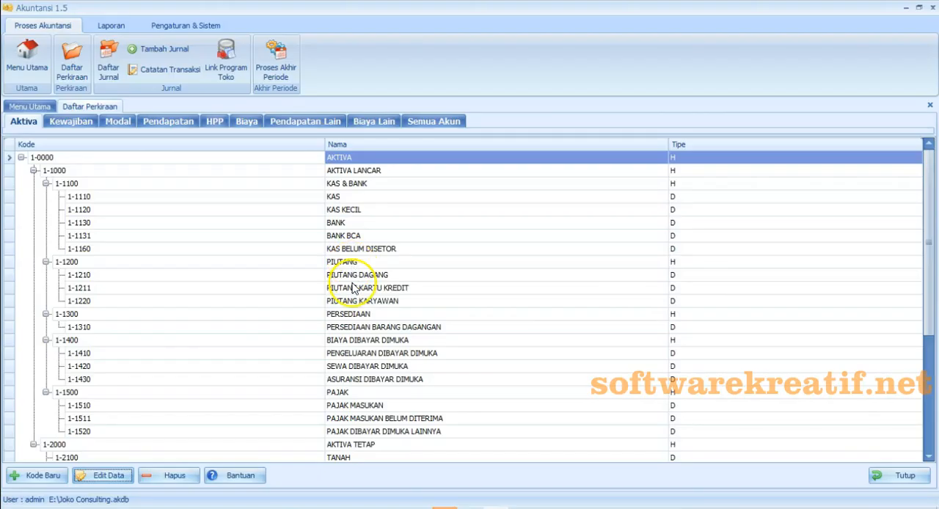
- Rename the credit card receivable account 1-1211 as PIUTANG USAHA and save it
left_click(355, 262)
left_click(357, 275)
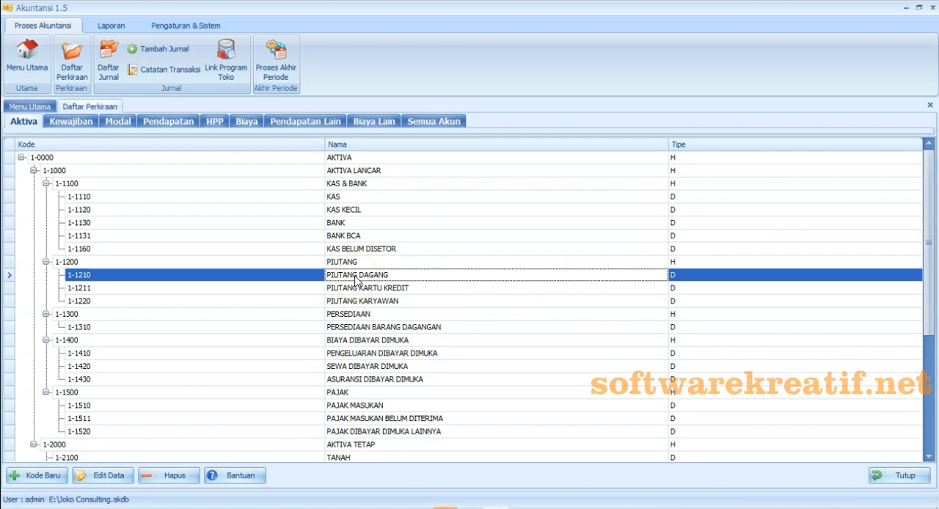
left_click(357, 287)
left_click(109, 476)
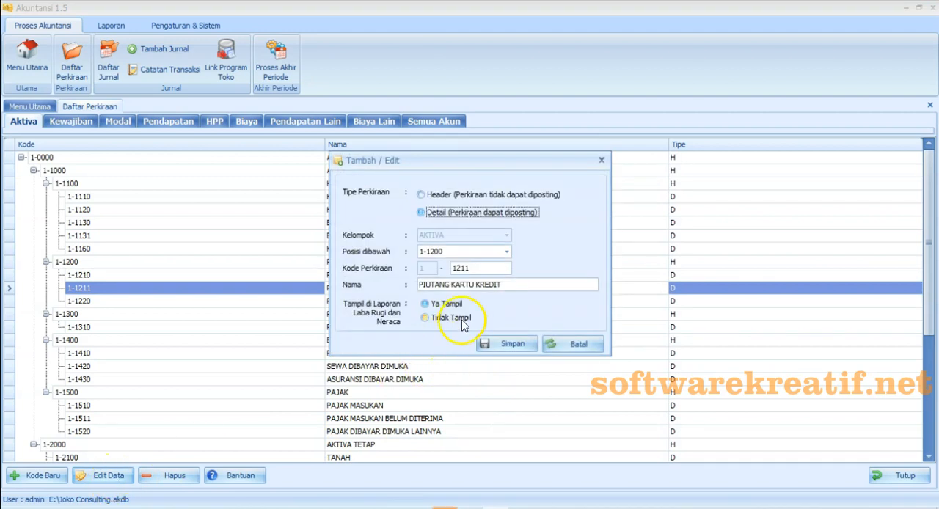
left_click(517, 290)
key("BackSpace")
key("BackSpace")
key("BackSpace")
key("BackSpace")
key("BackSpace")
key("BackSpace")
key("BackSpace")
key("BackSpace")
key("BackSpace")
key("BackSpace")
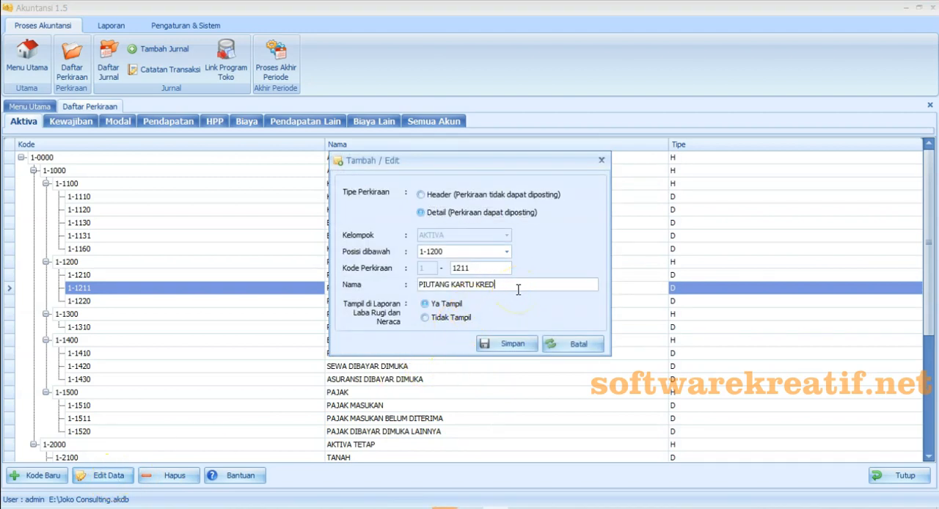
key("BackSpace")
key("BackSpace")
type("USAHA")
left_click(509, 344)
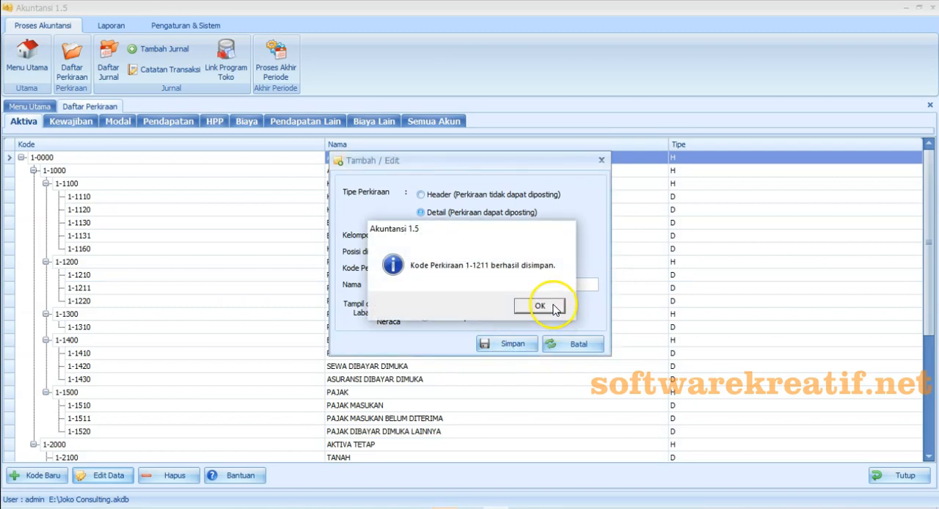
left_click(556, 308)
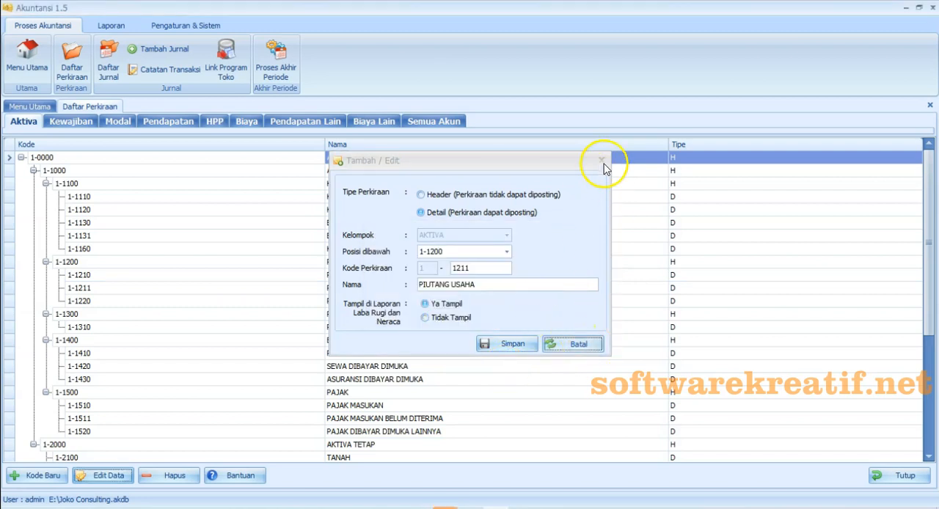
left_click(602, 160)
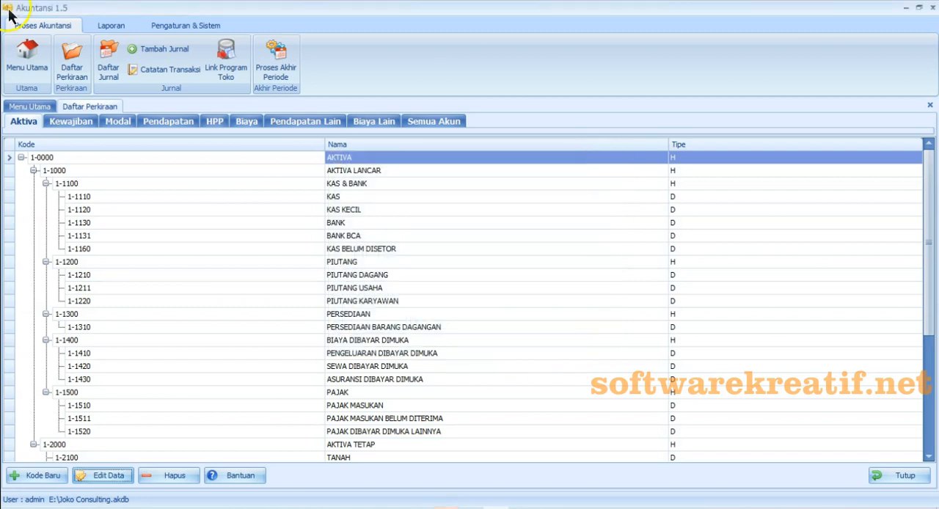
left_click(367, 288)
- Look up the entry 1.3 Bahan Habis Pakai in Excel and search the Aktiva accounts in Akuntansi 1.5 for a match
key("alt+Tab")
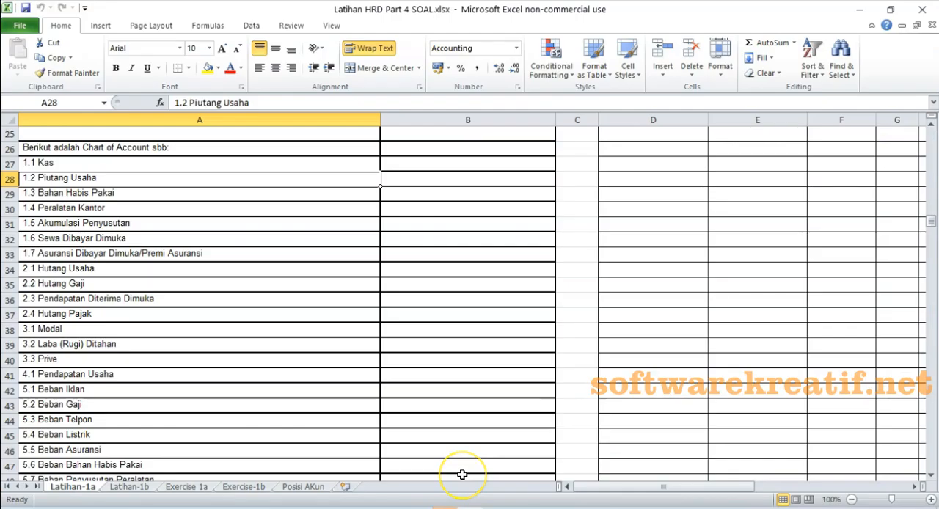
left_click(49, 193)
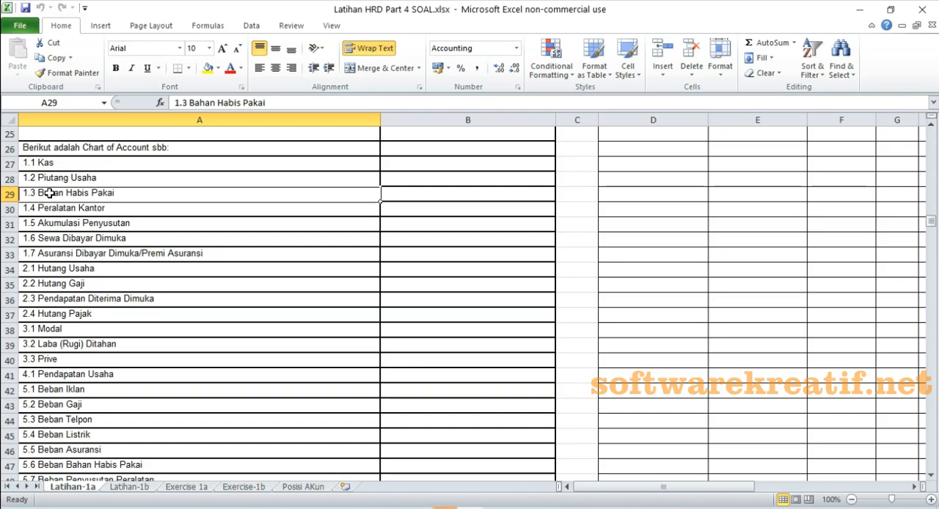
key("alt+Tab")
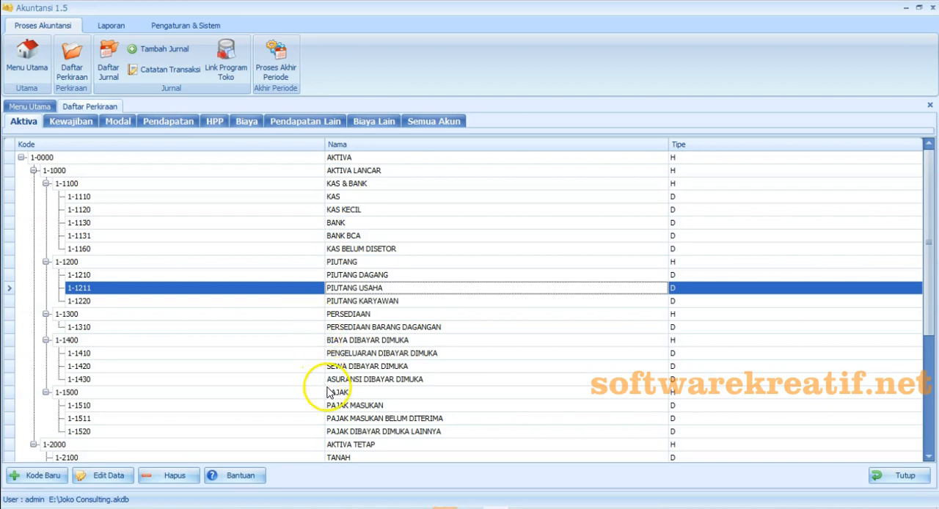
scroll(331, 397, "down", 1)
scroll(330, 400, "down", 2)
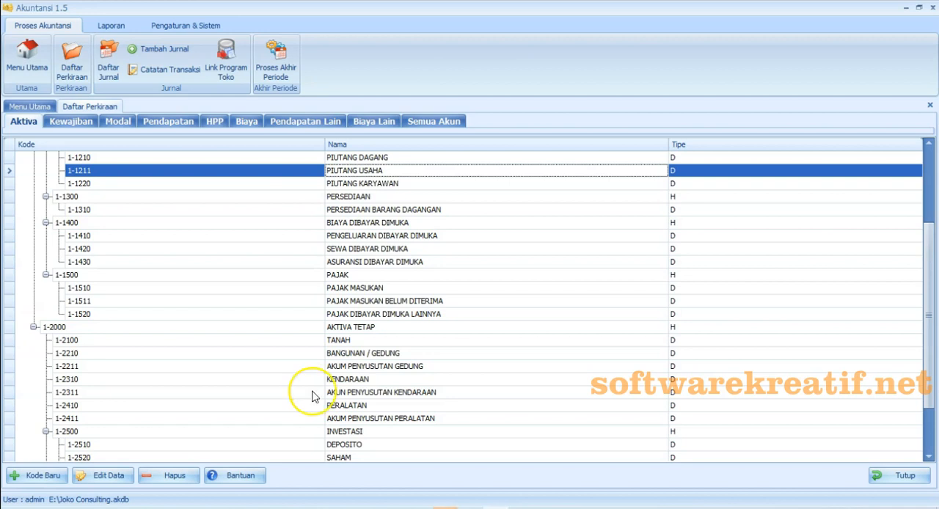
scroll(312, 394, "up", 1)
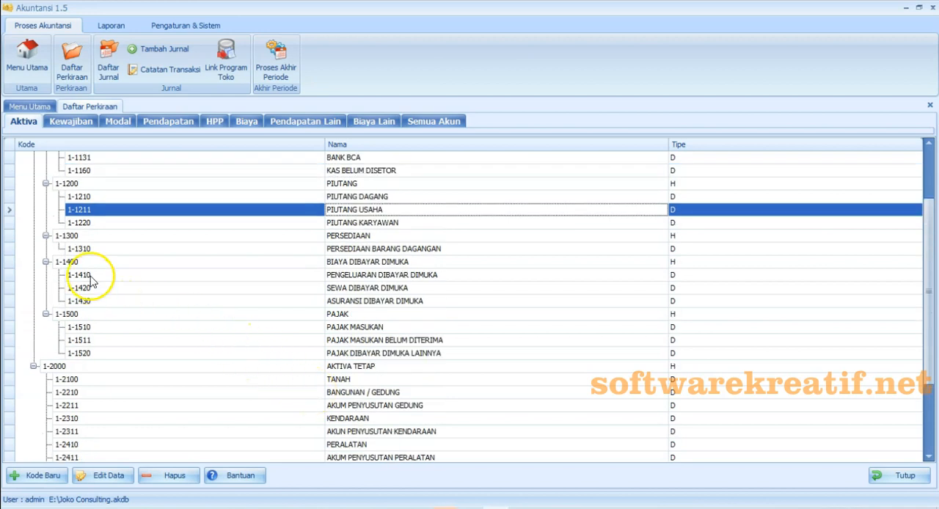
scroll(90, 308, "down", 2)
scroll(90, 308, "down", 1)
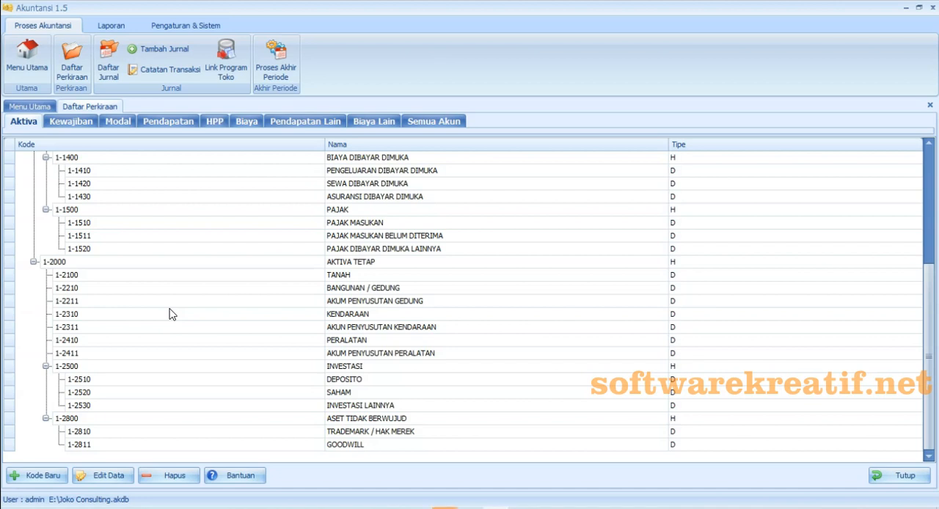
scroll(477, 360, "up", 5)
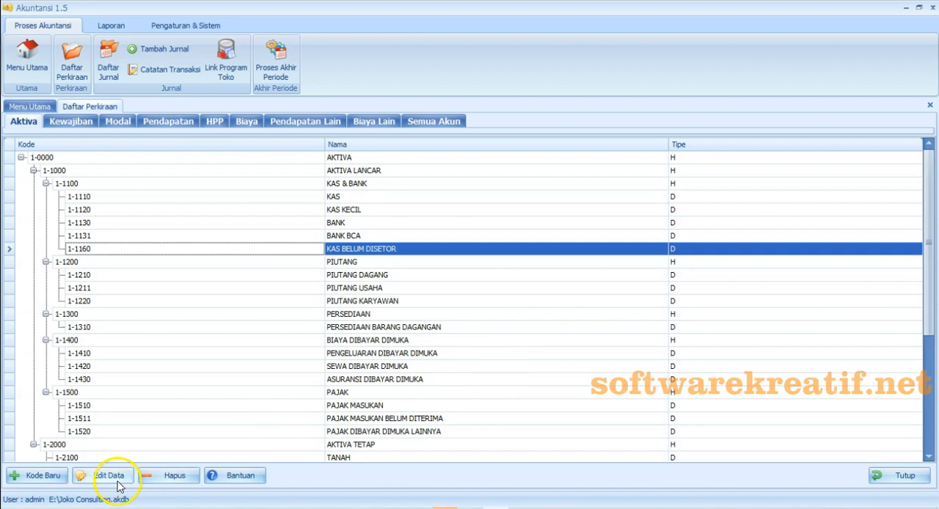
- Start a new detail account in the AKTIVA group under 1-1000 AKTIVA LANCAR with code 1-1170
left_click(33, 477)
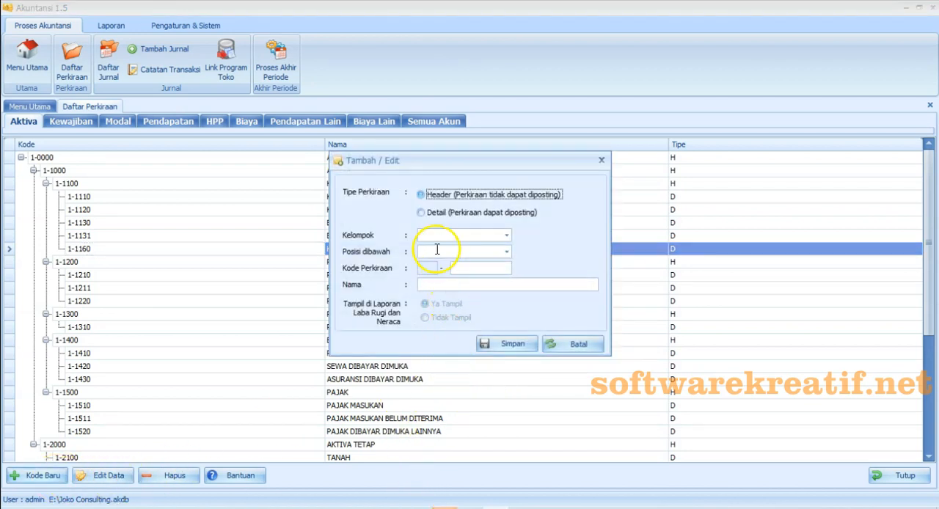
left_click(420, 213)
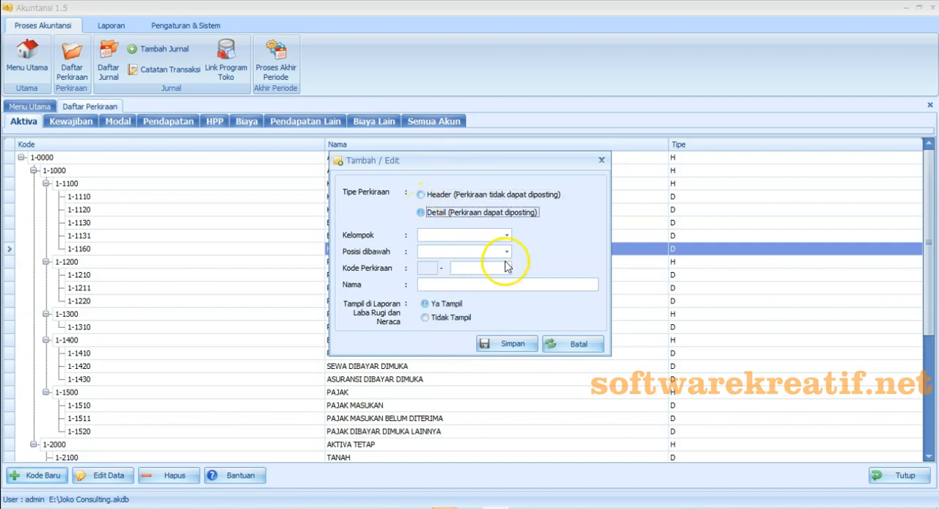
left_click(506, 235)
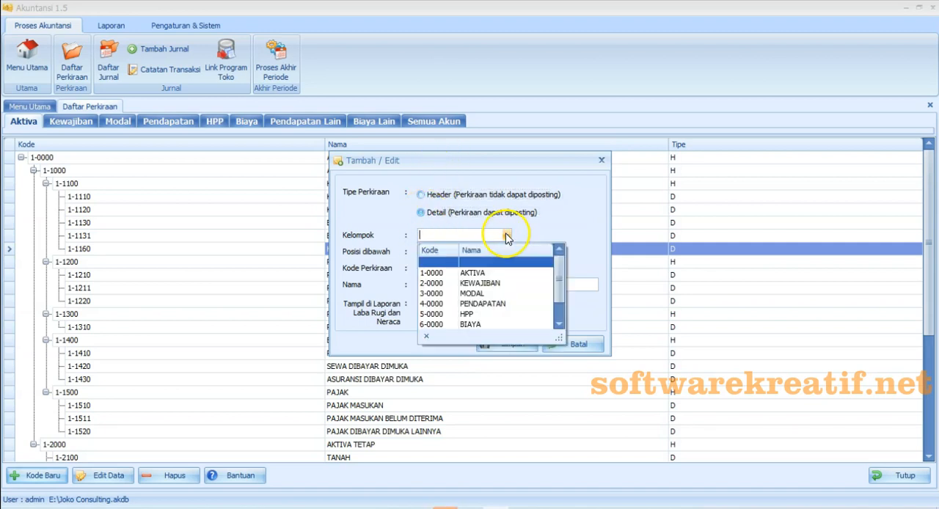
left_click(476, 273)
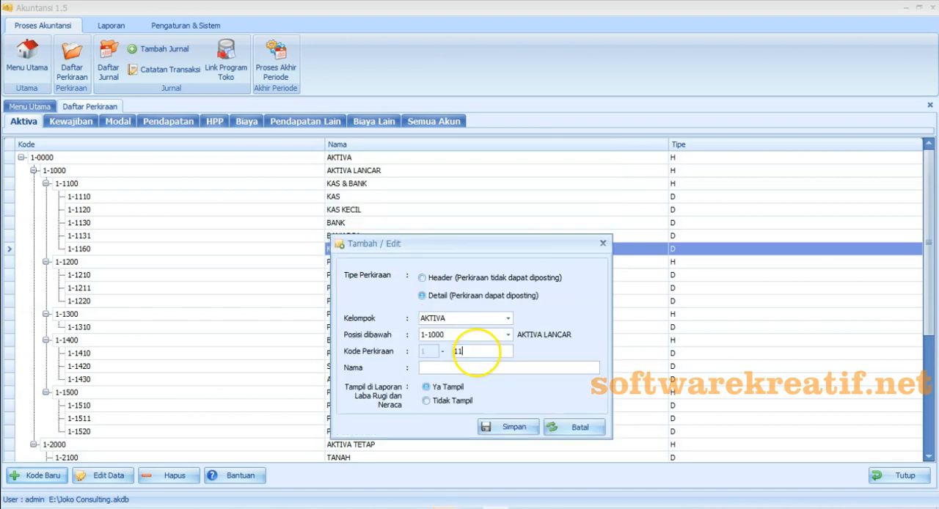
type("70")
- Name the new account BAHAN HABIS PAKAI/PERLENGKAPAN and save it
left_click(475, 369)
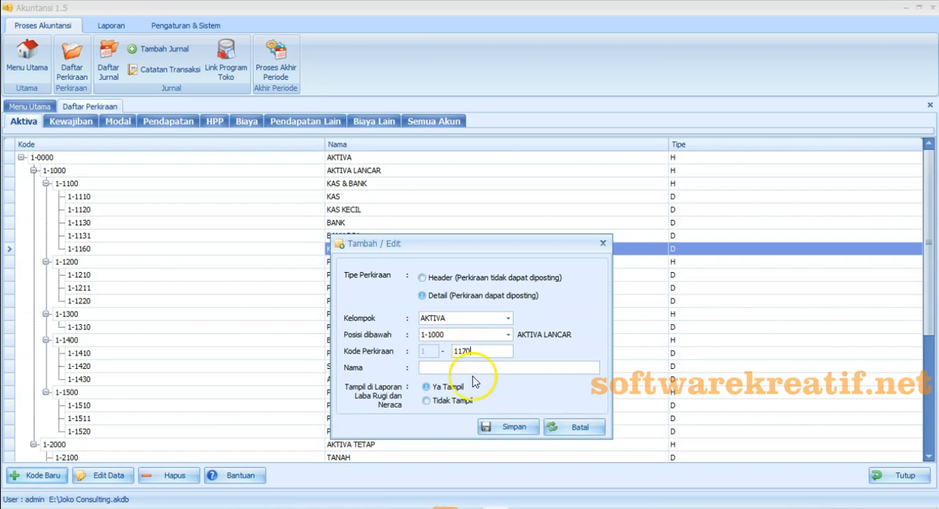
type("BAHAN HABIS ")
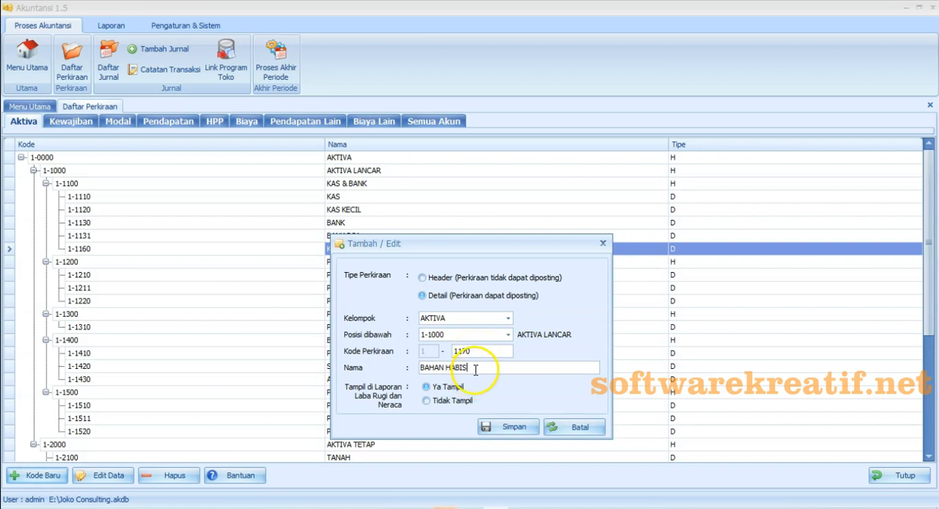
type("PAKAI/PER")
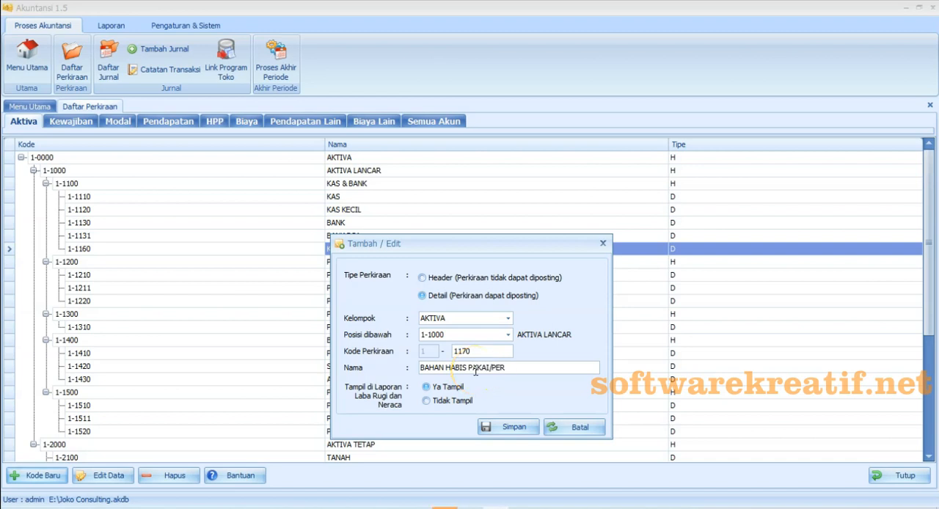
type("LENGKAPAN")
left_click(509, 427)
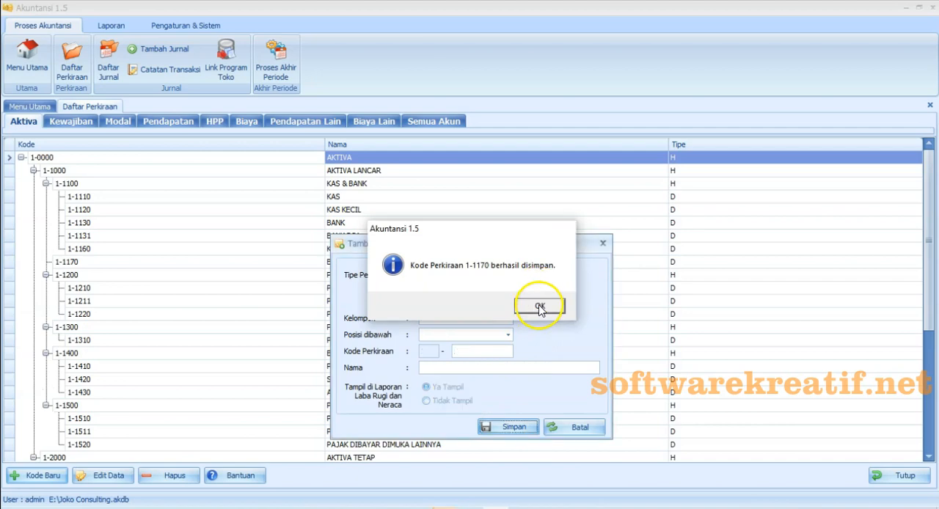
left_click(539, 308)
- Look up the entry 1.4 Peralatan Kantor in the Excel chart of accounts and return to Akuntansi 1.5
key("alt+Tab")
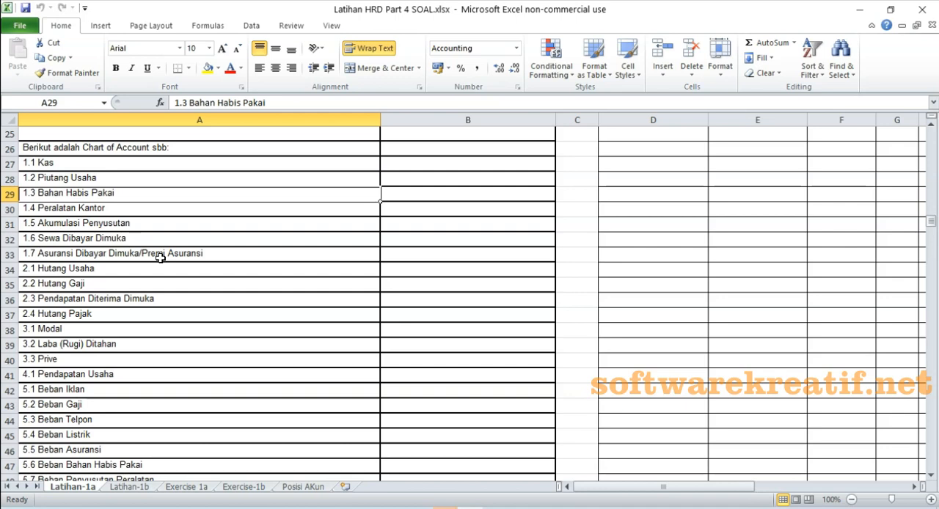
left_click(90, 210)
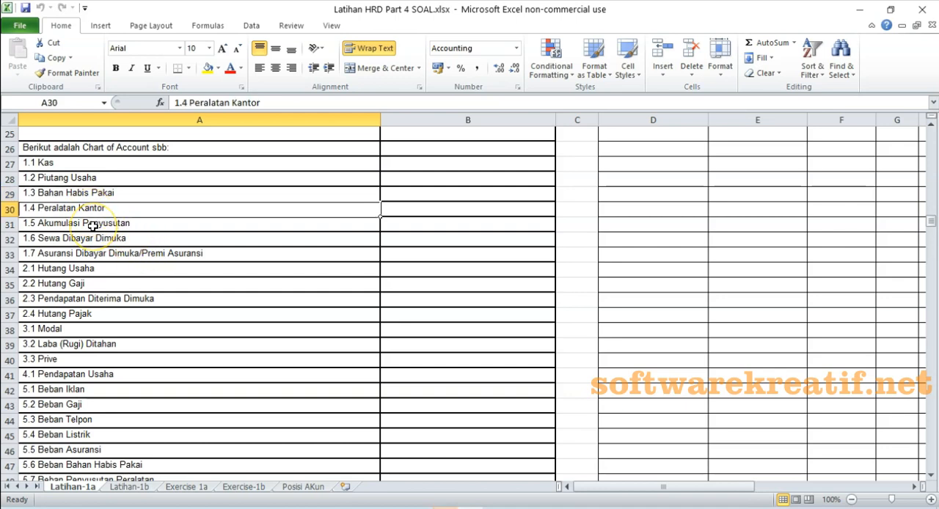
key("alt+Tab")
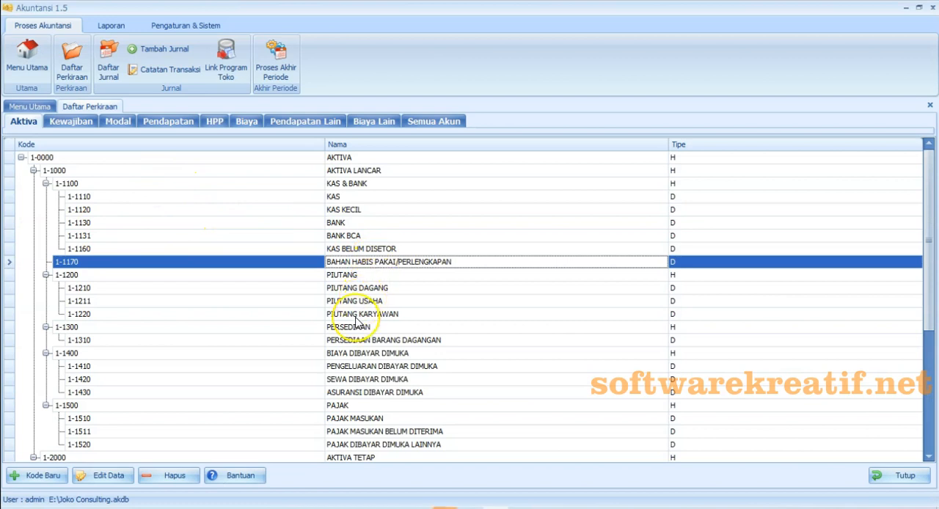
- Rename the fixed asset account 1-2410 as PERALATAN KANTOR and save it
scroll(356, 323, "down", 1)
scroll(356, 323, "down", 1)
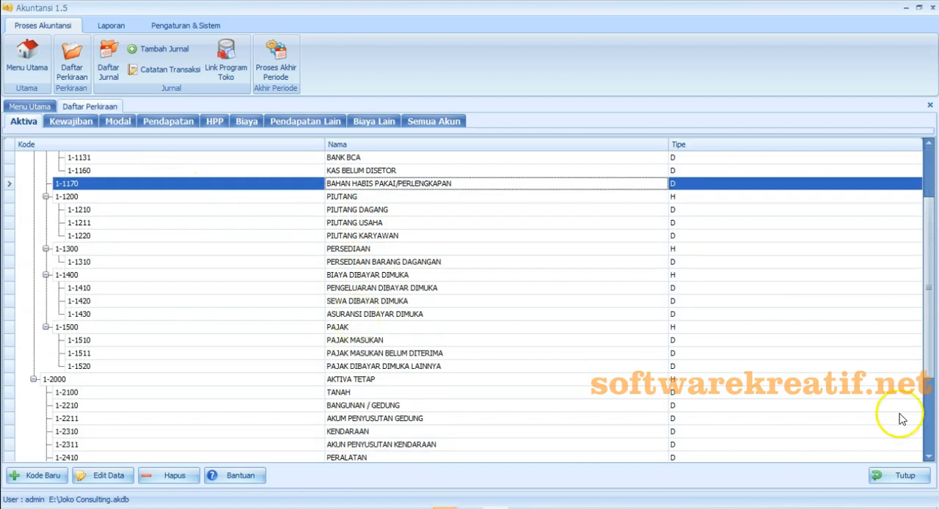
left_click(929, 457)
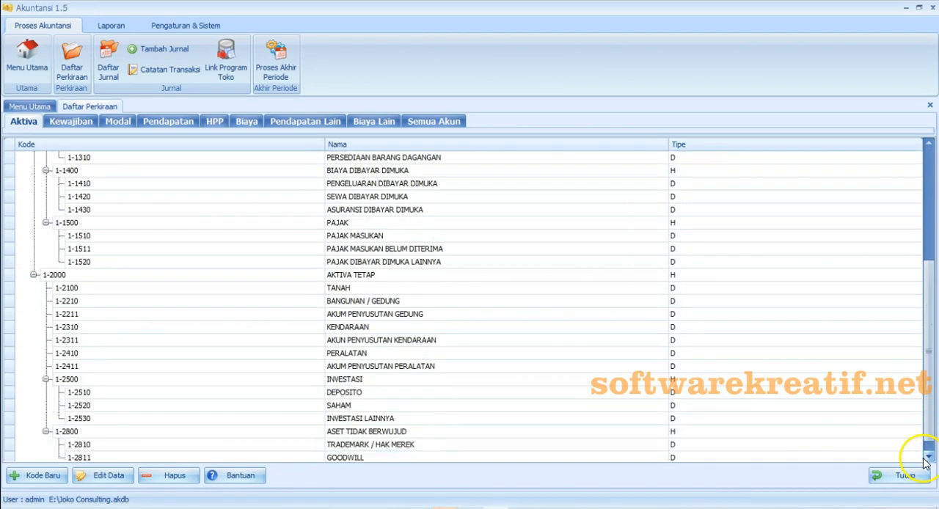
left_click(352, 354)
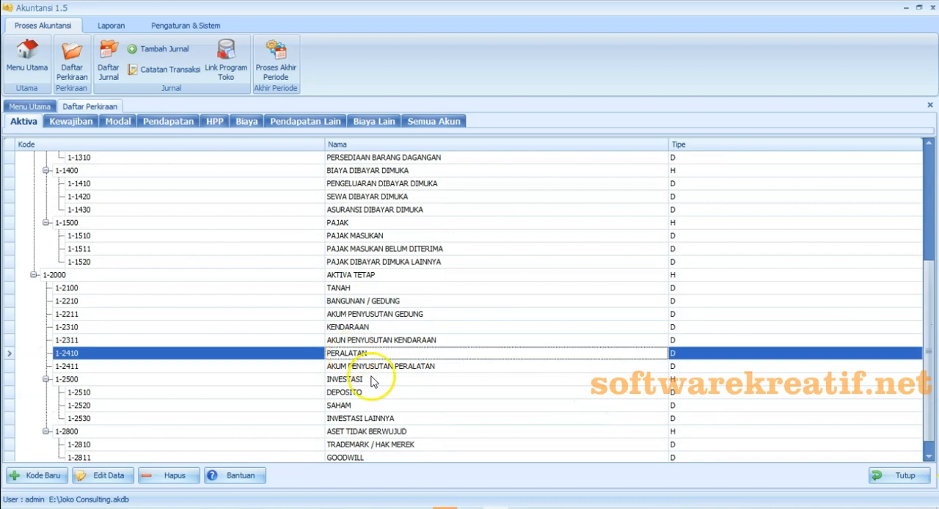
left_click(110, 477)
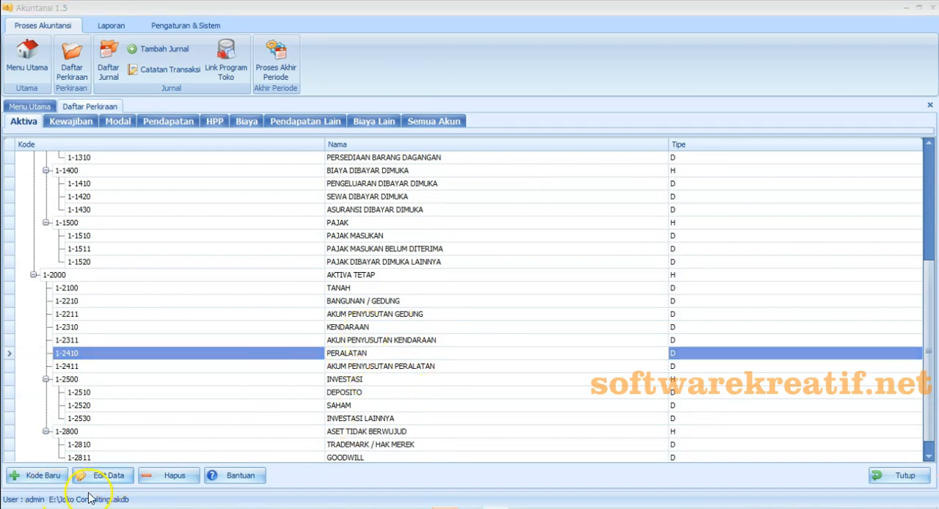
left_click(110, 477)
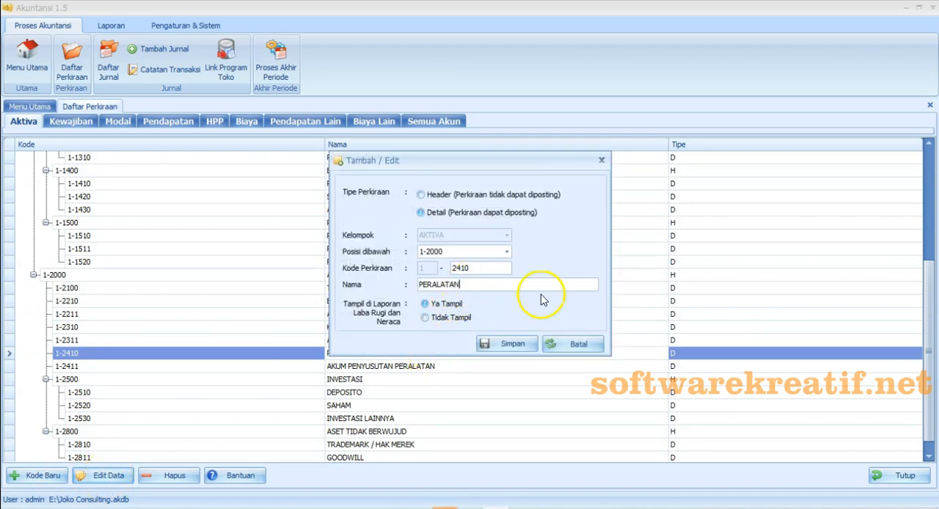
type("KANTOR")
left_click(515, 344)
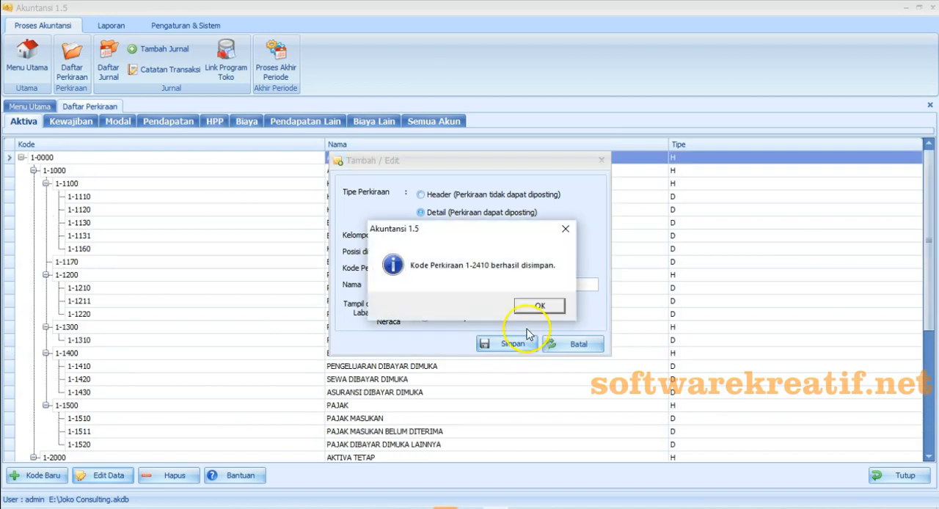
left_click(543, 304)
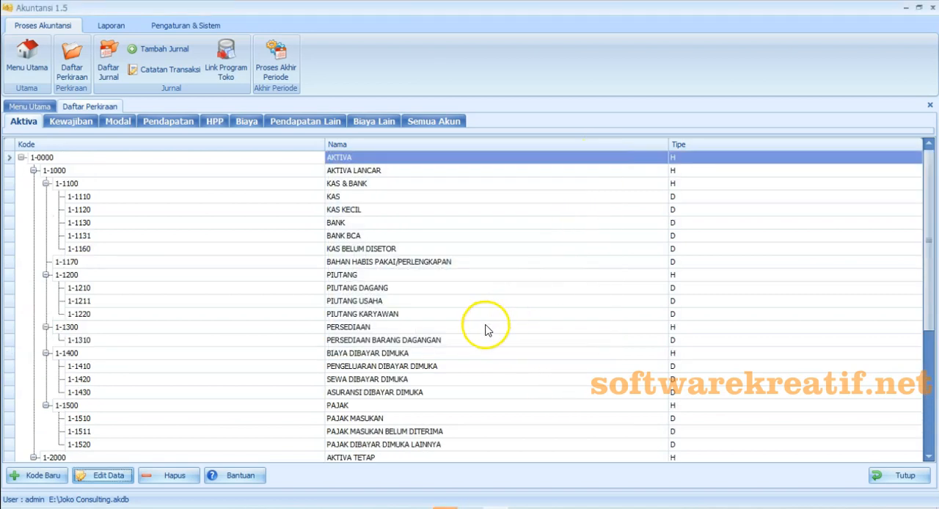
- Look up 1.5 Akumulasi Penyusutan and 1.6 Sewa Dibayar Dimuka in Excel and locate SEWA DIBAYAR DIMUKA in Akuntansi 1.5
scroll(484, 330, "down", 4)
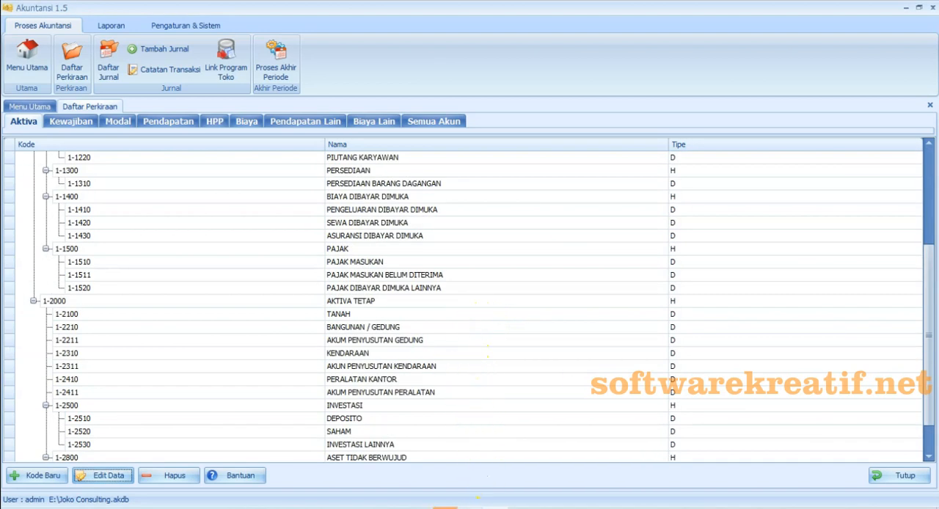
left_click(470, 508)
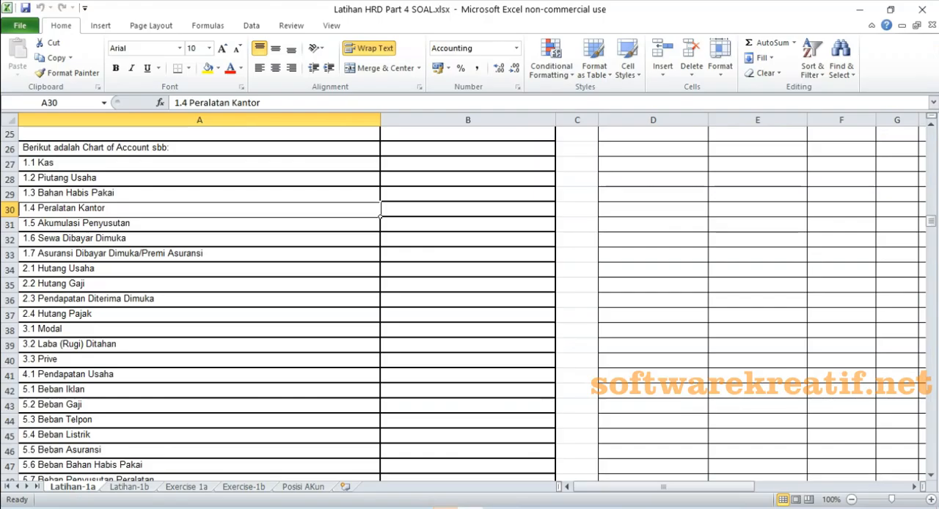
left_click(113, 223)
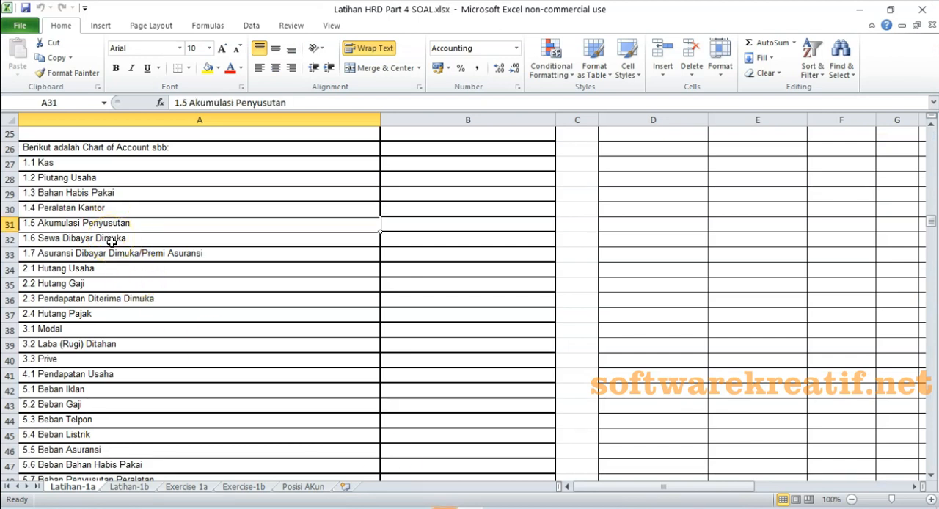
left_click(110, 239)
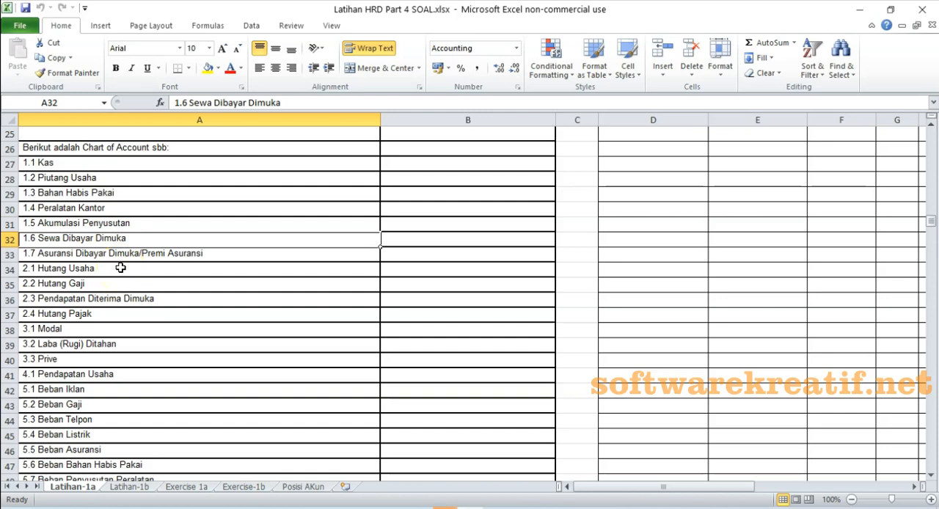
key("alt+Tab")
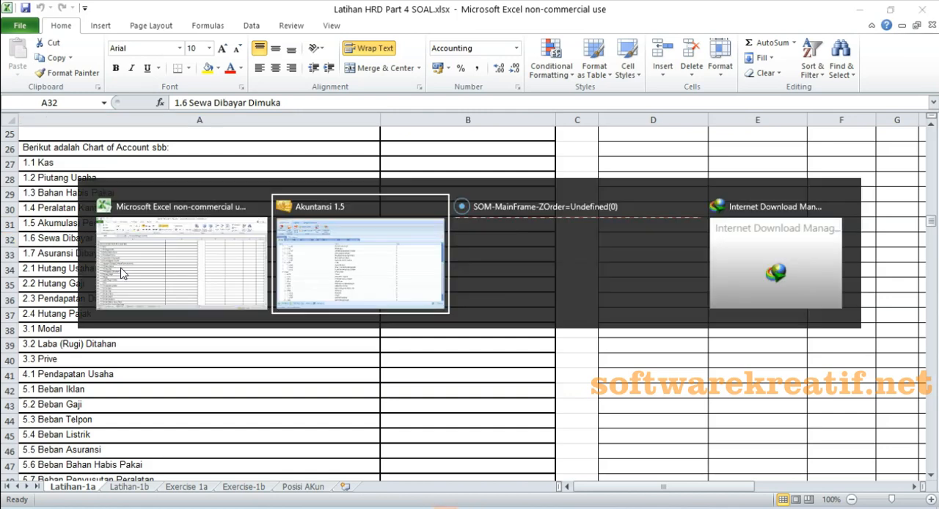
left_click(383, 225)
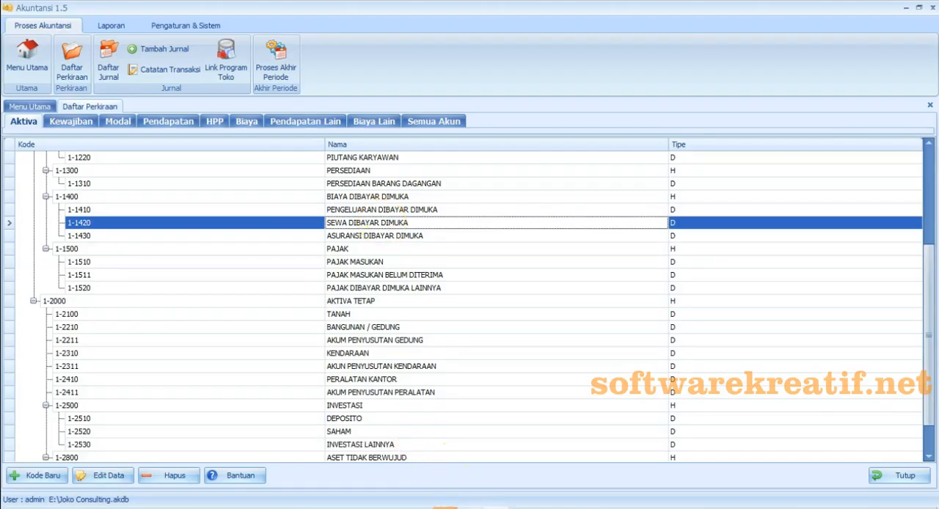
- Look up the entry 1.7 Asuransi Dibayar Dimuka/Premi Asuransi in the Excel chart of accounts
key("alt+Tab")
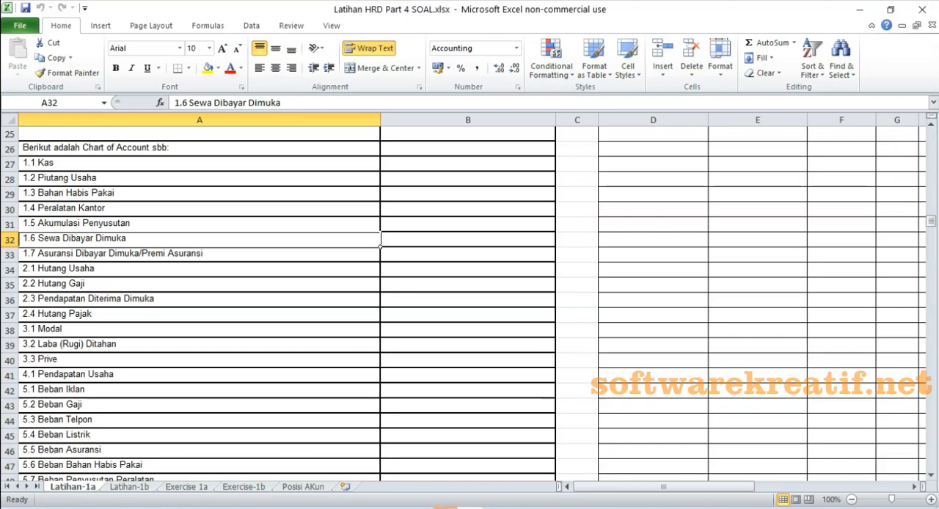
left_click(157, 254)
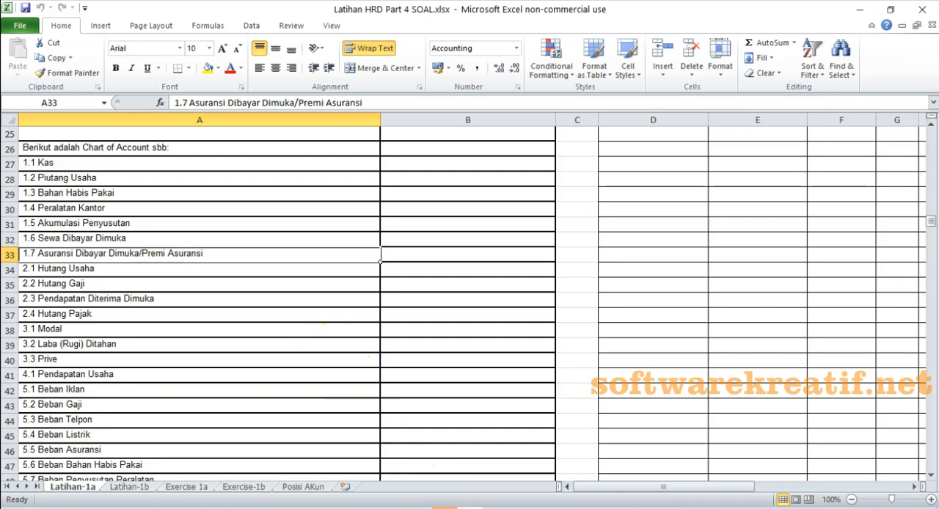
mouse_move(446, 506)
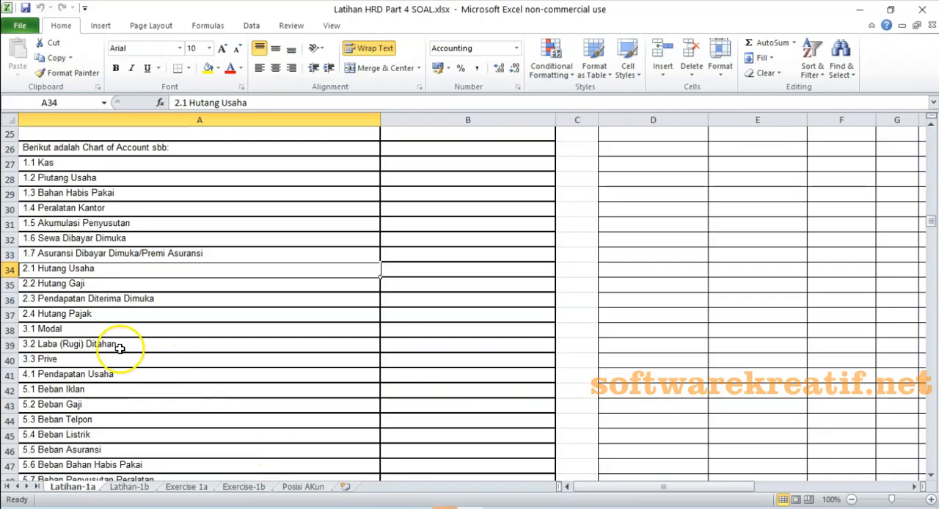
- Compare entries 2.2 Hutang Gaji, 2.3 Pendapatan Diterima Dimuka and 2.4 Hutang Pajak in Excel with the Kewajiban accounts in Akuntansi 1.5
left_click(84, 289)
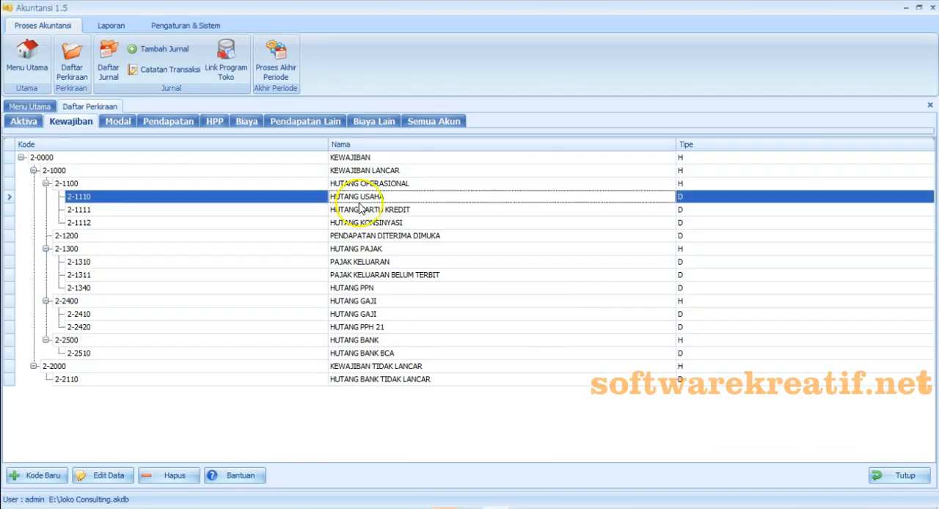
left_click(370, 301)
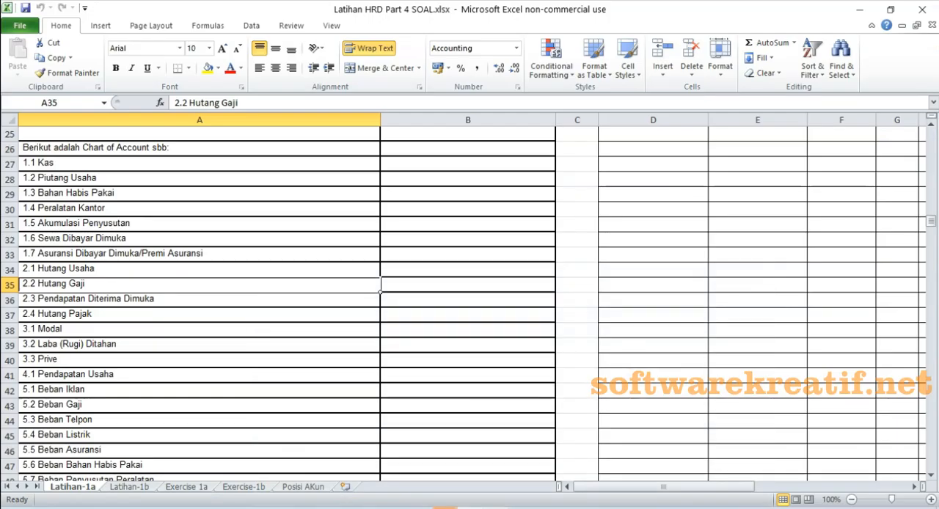
left_click(88, 299)
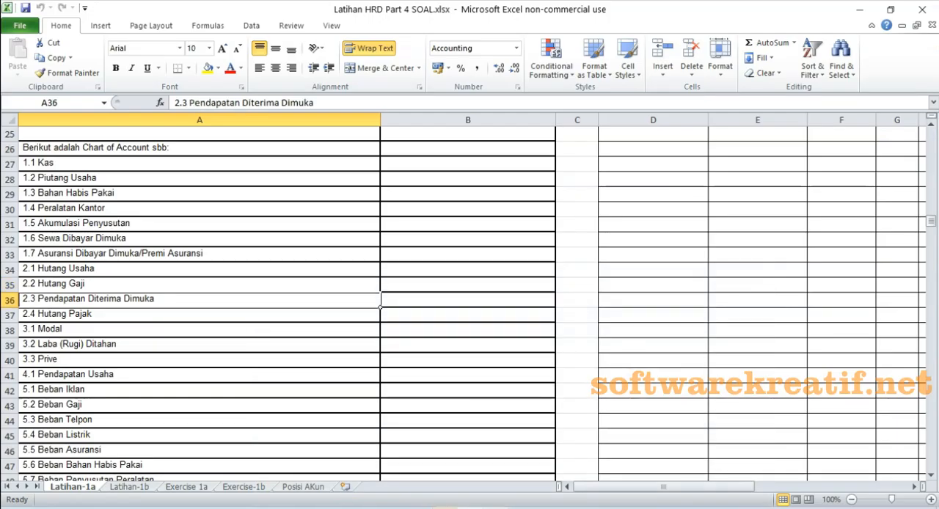
left_click(74, 314)
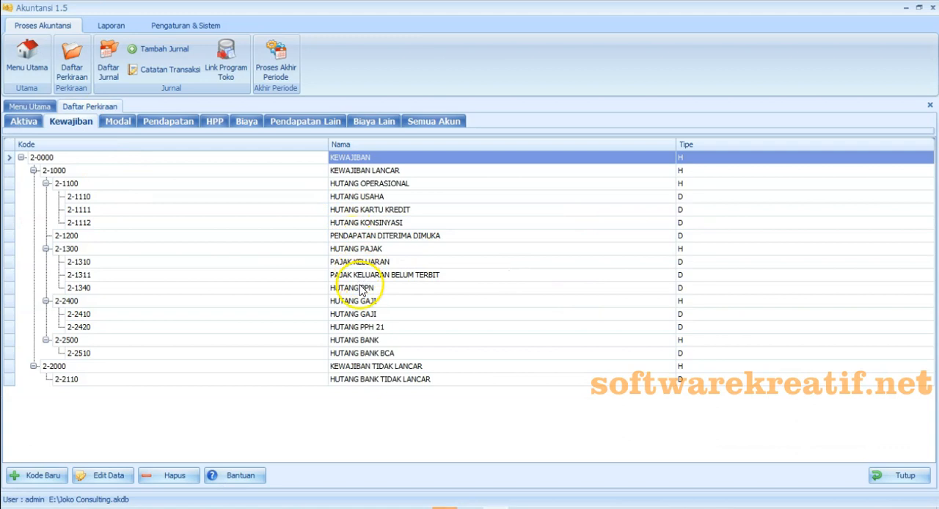
left_click(359, 251)
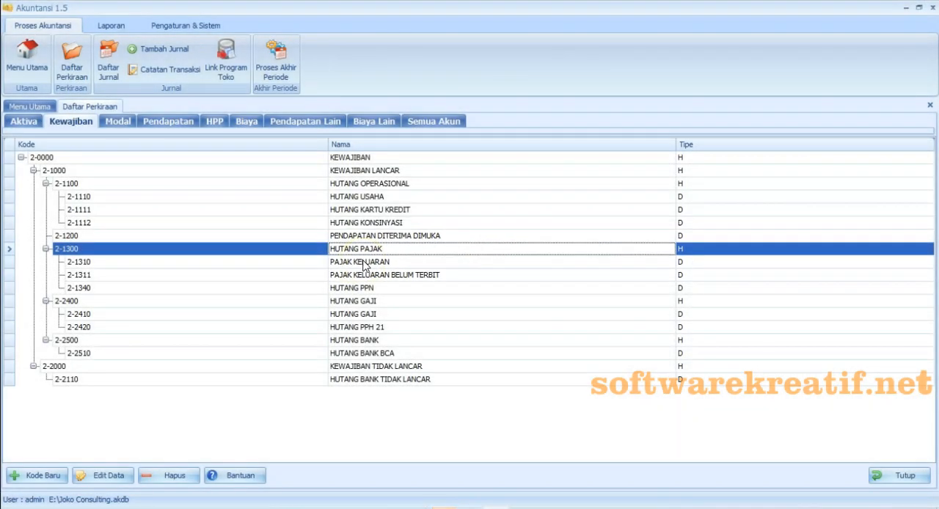
- Start a new detail account in the KEWAJIBAN group, positioned under 2-1300 HUTANG PAJAK
left_click(363, 263)
left_click(56, 481)
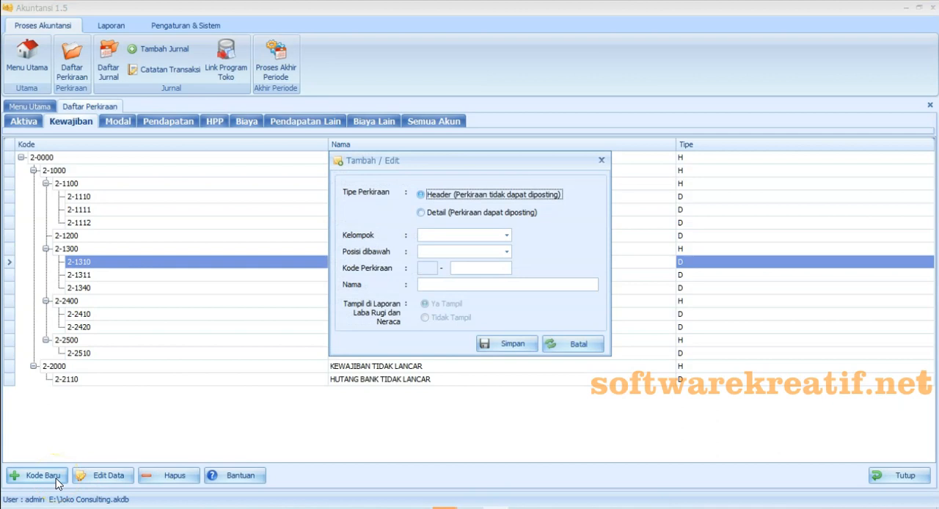
left_click(488, 212)
left_click(506, 235)
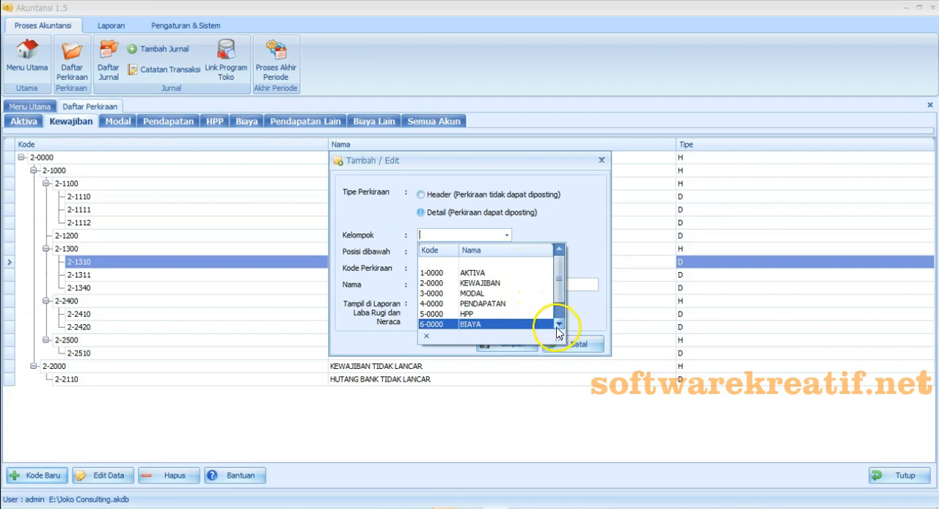
left_click(523, 292)
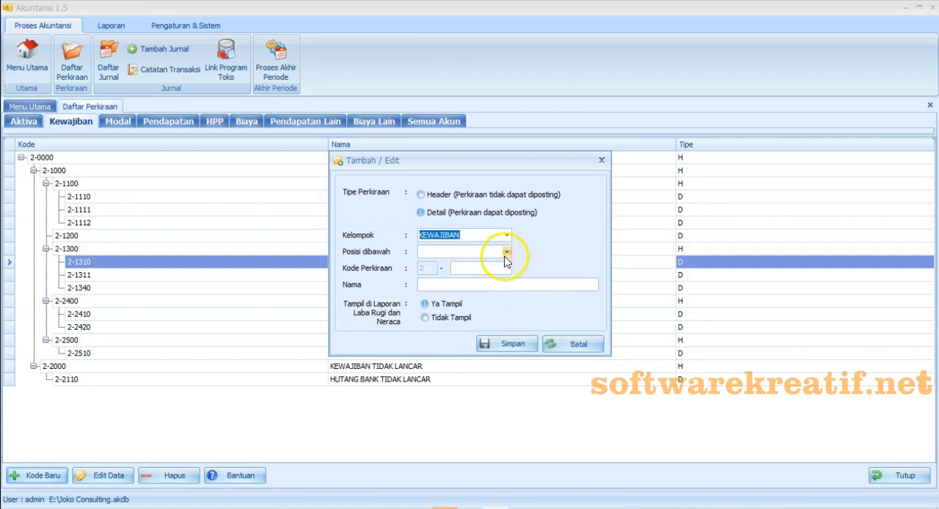
left_click(507, 252)
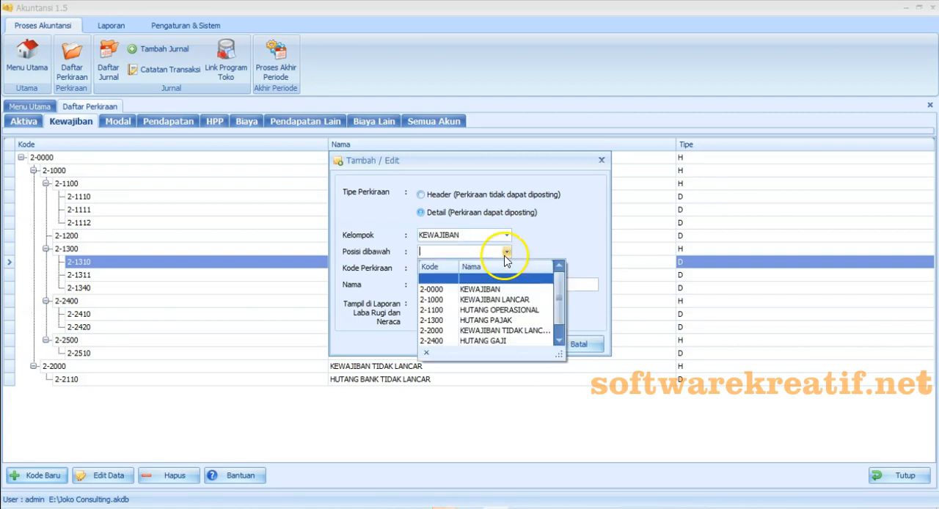
left_click(532, 320)
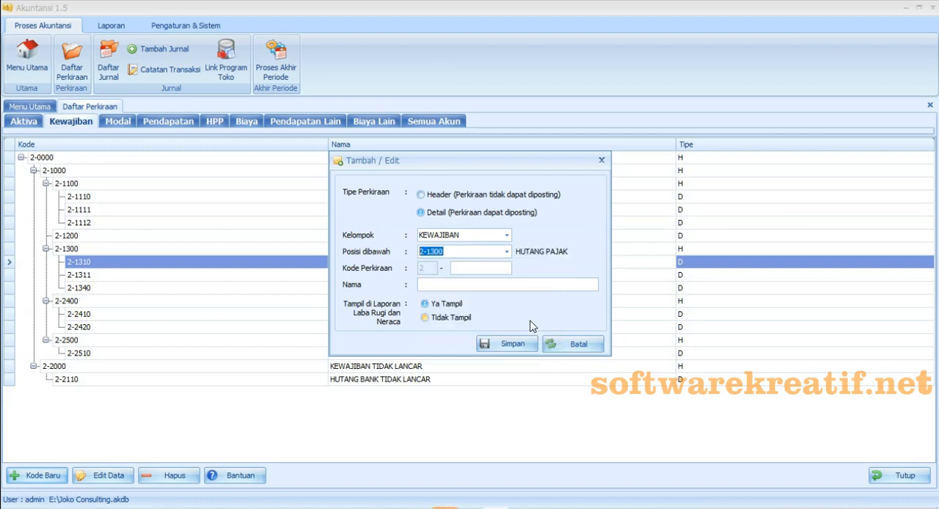
- Give the new liability account code 1300 and the name HUTANG PAJAK, and try to save it
left_click(487, 268)
type("1300")
left_click(489, 284)
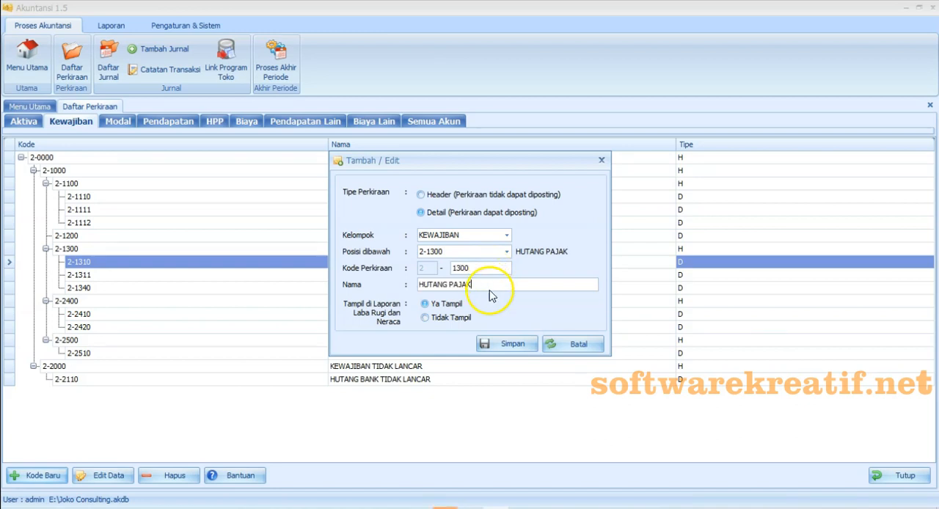
left_click(499, 345)
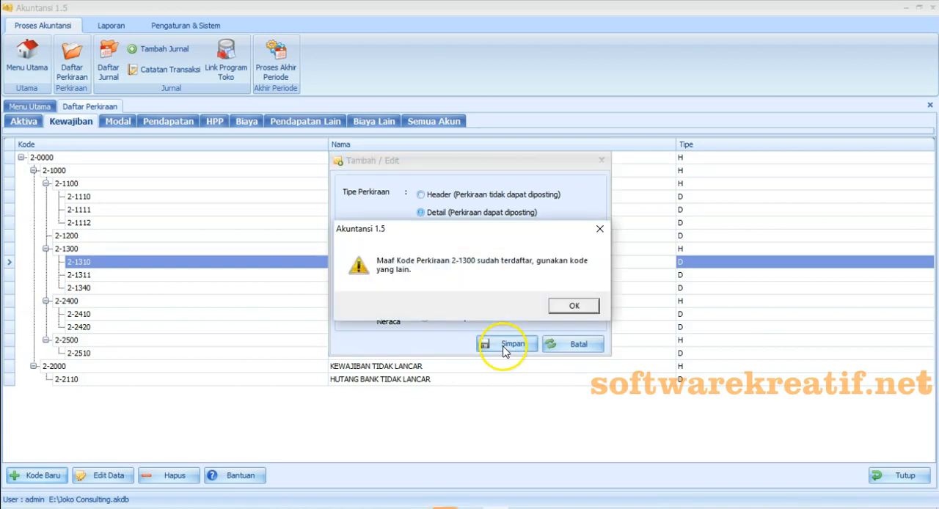
left_click(577, 307)
- Change the new HUTANG PAJAK account's code to 1320 and save the account
left_click(475, 266)
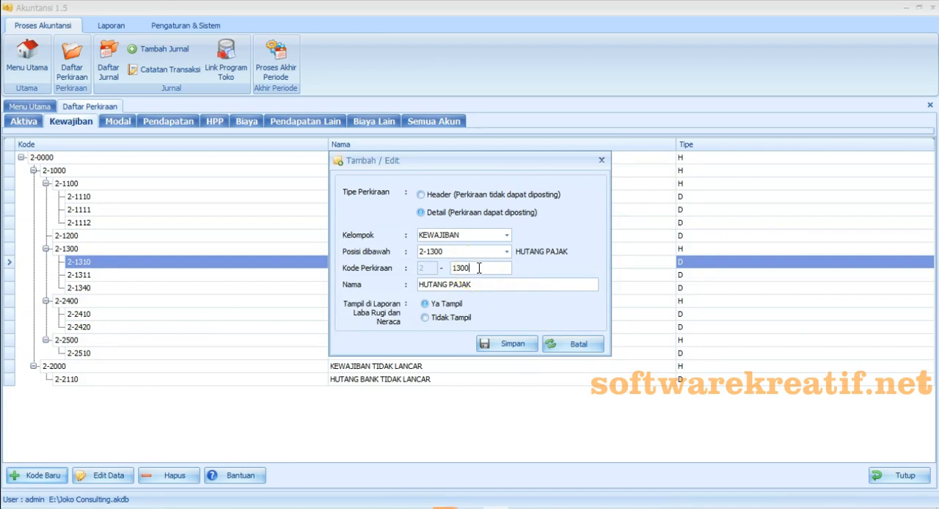
key("BackSpace")
key("BackSpace")
type("20")
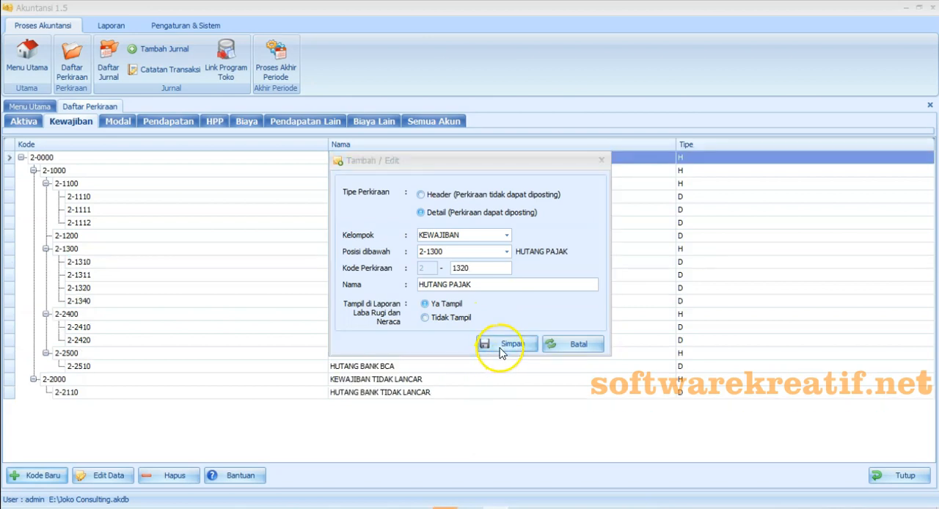
left_click(501, 346)
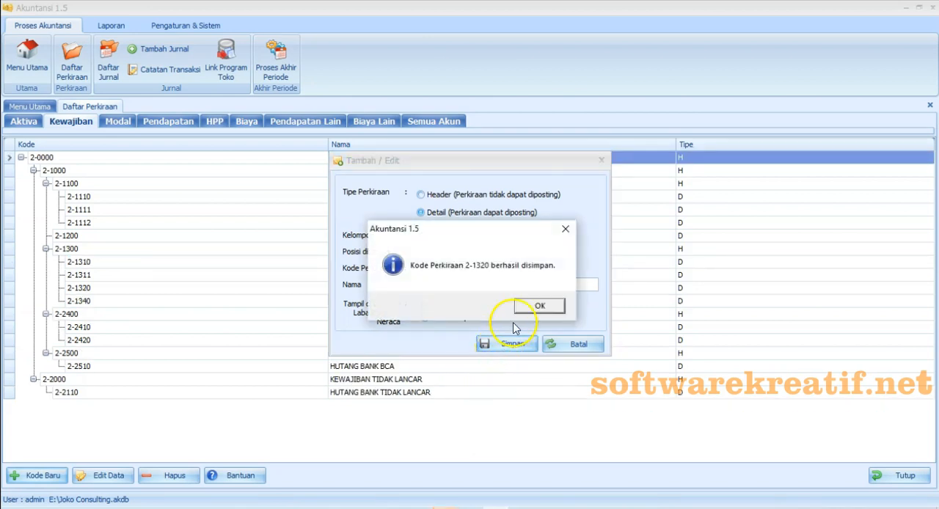
left_click(540, 309)
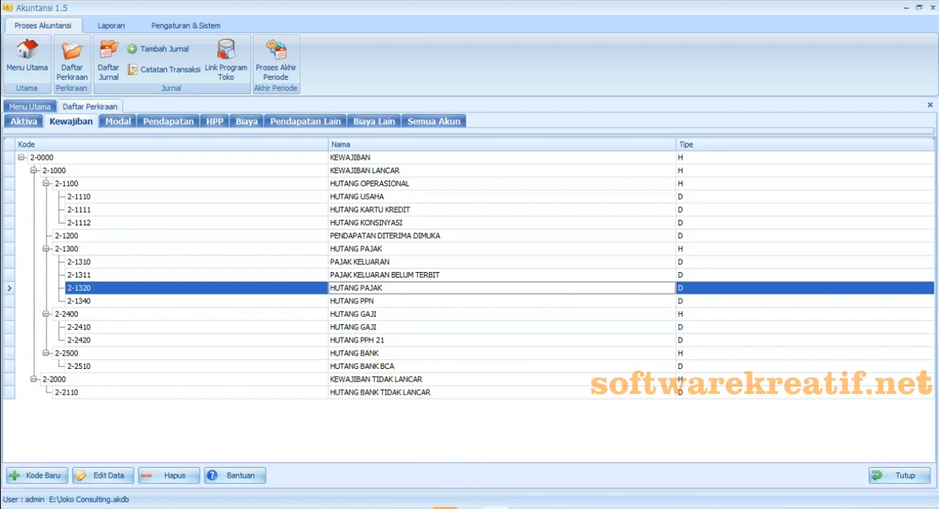
- Look up 3.1 Modal in the Excel chart of accounts and compare it with the Modal accounts in Akuntansi 1.5
left_click(472, 508)
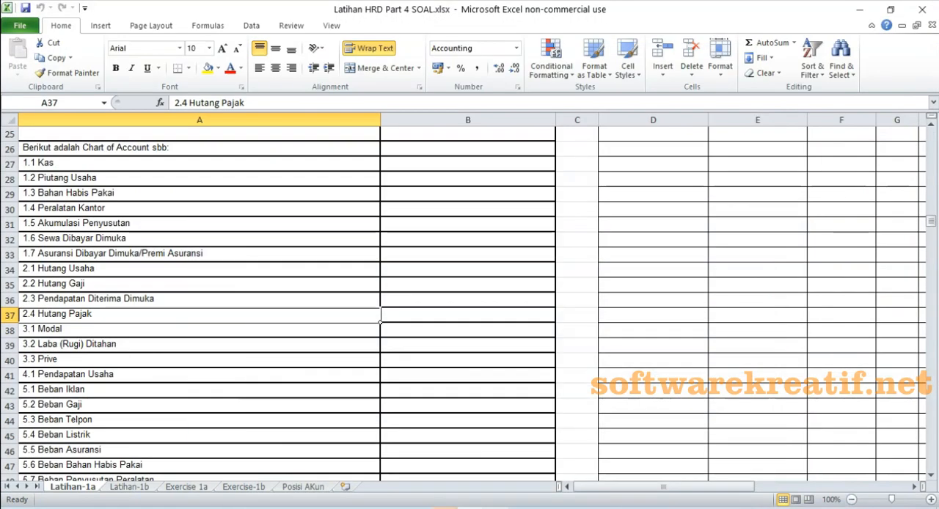
left_click(68, 331)
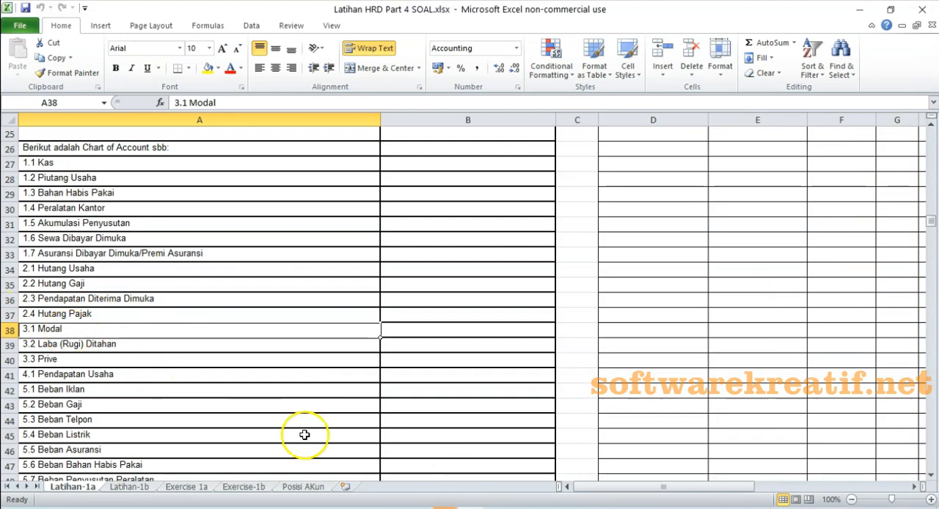
left_click(490, 508)
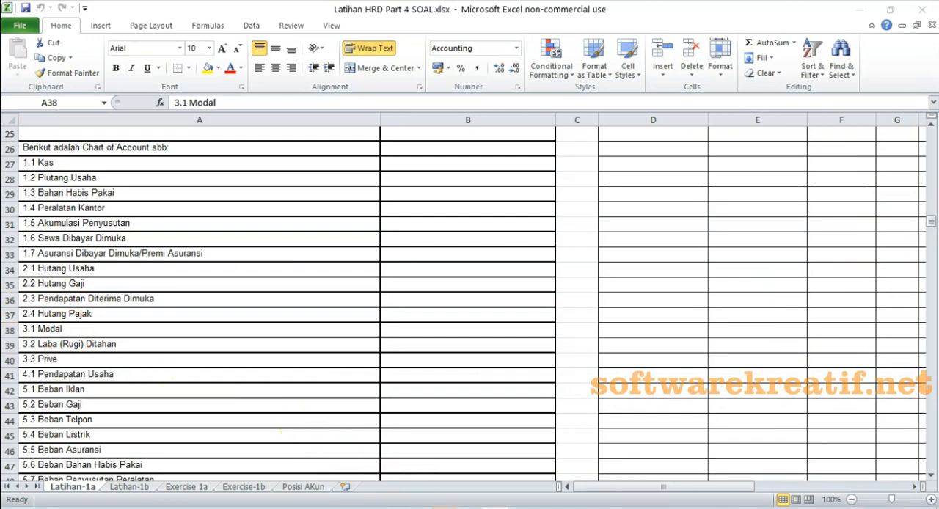
left_click(398, 173)
left_click(397, 185)
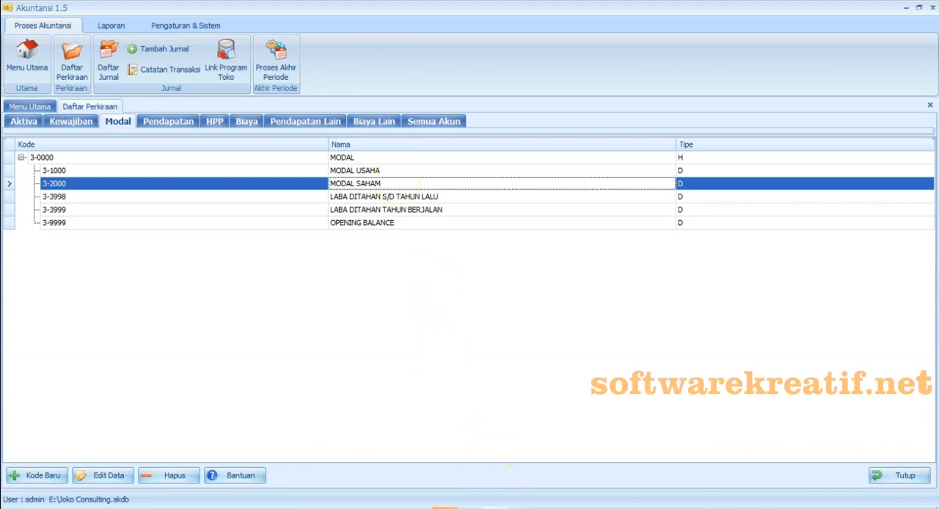
- Compare entries 3.2 Laba (Rugi) Ditahan and 3.3 Prive in Excel with the Modal accounts in Akuntansi 1.5
left_click(446, 508)
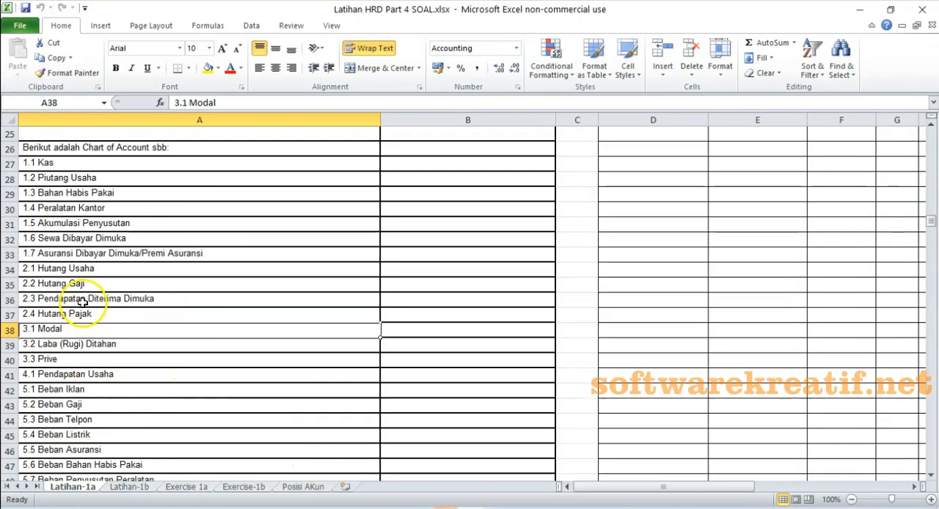
scroll(83, 329, "down", 2)
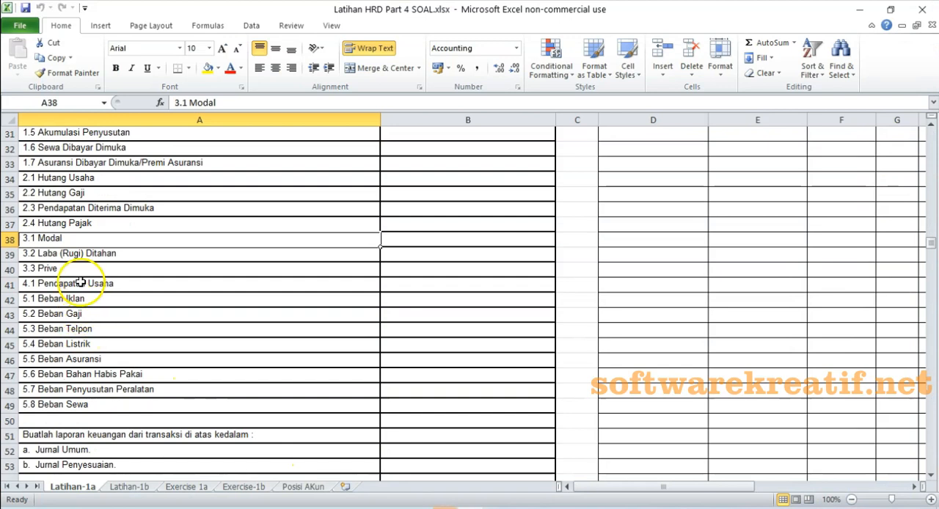
left_click(77, 255)
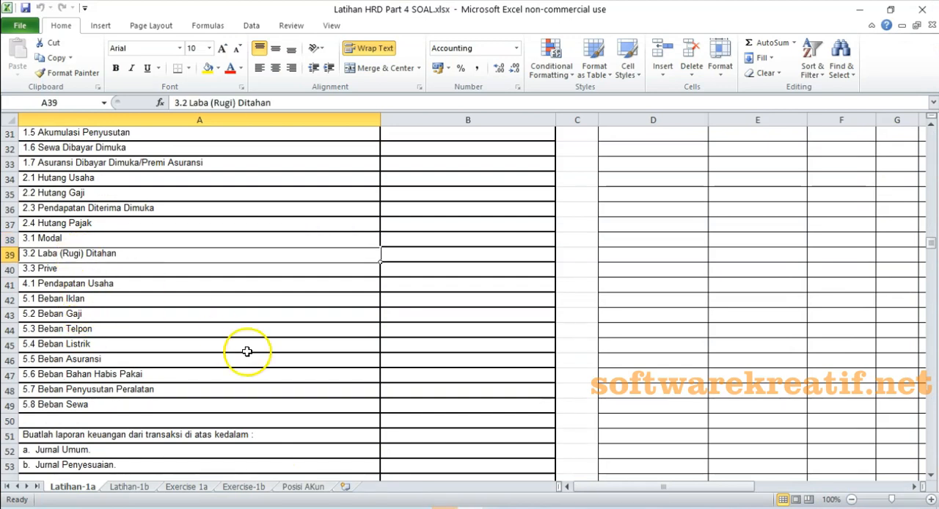
left_click(445, 508)
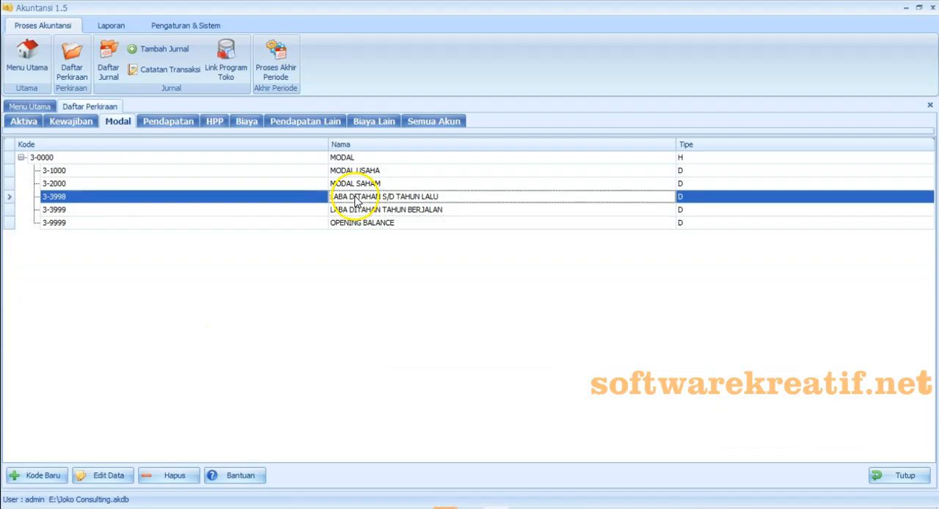
left_click(445, 508)
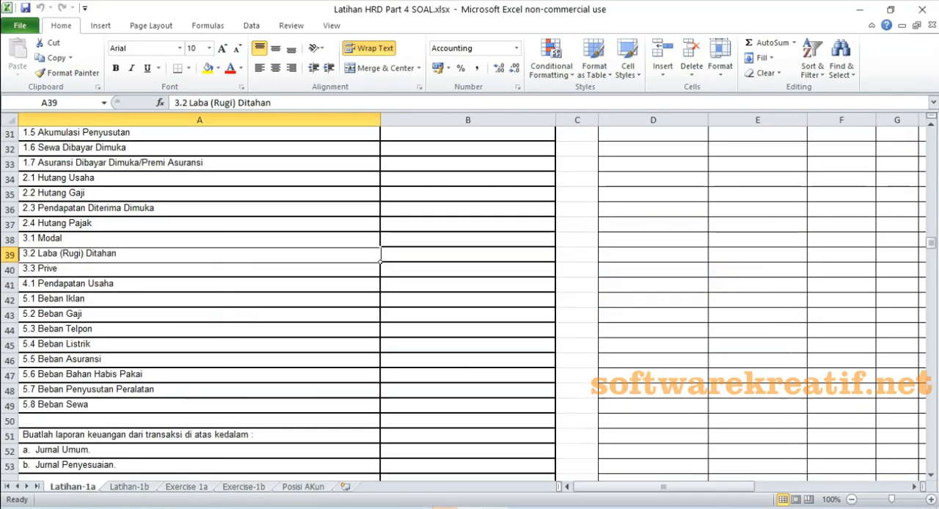
key("Down")
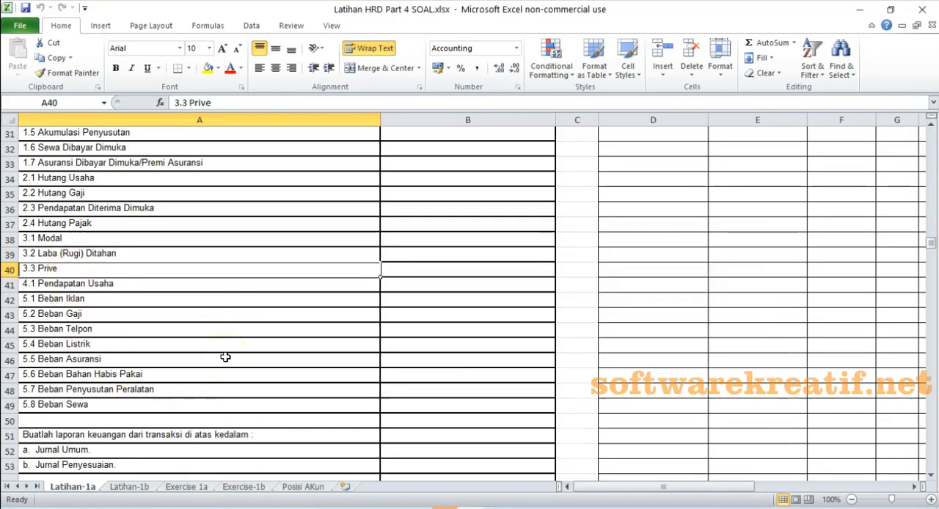
key("alt+Tab")
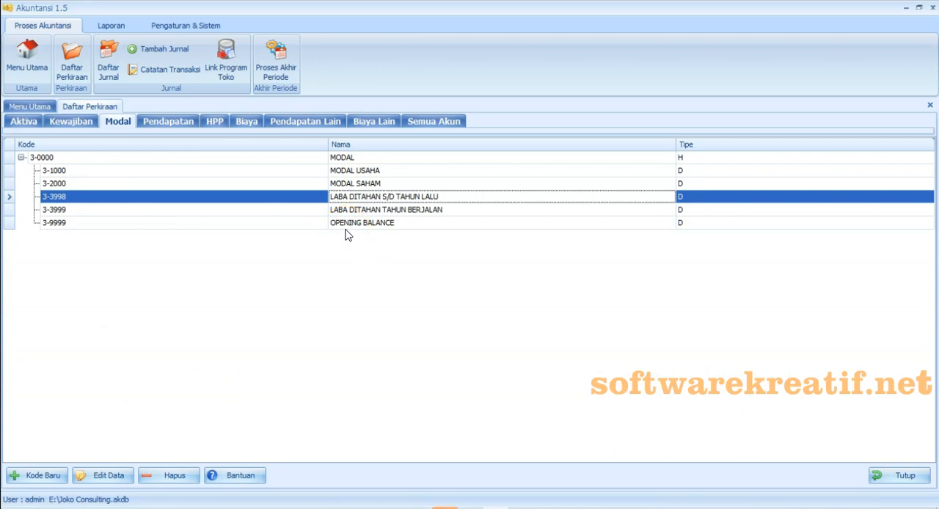
left_click(346, 235)
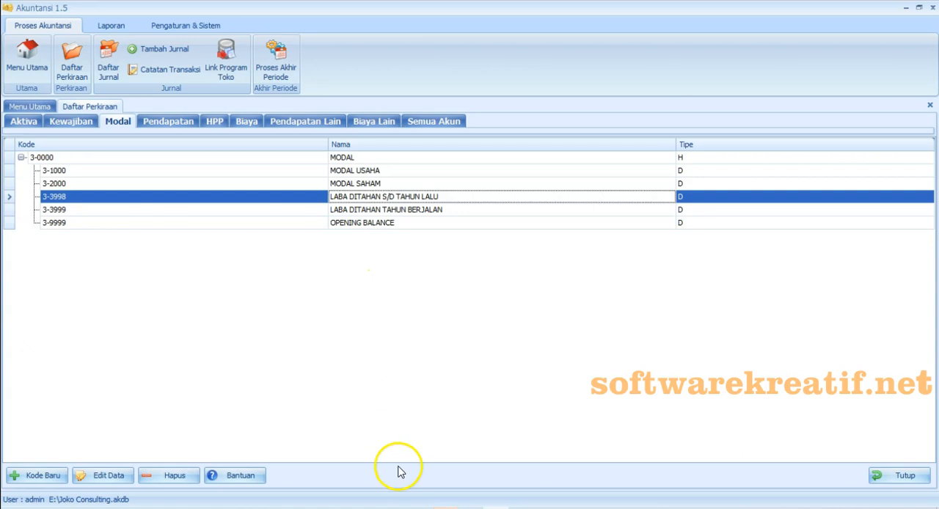
- Start a new detail account in the MODAL group, positioned under 3-0000 MODAL
left_click(33, 475)
left_click(430, 213)
left_click(506, 236)
left_click(507, 237)
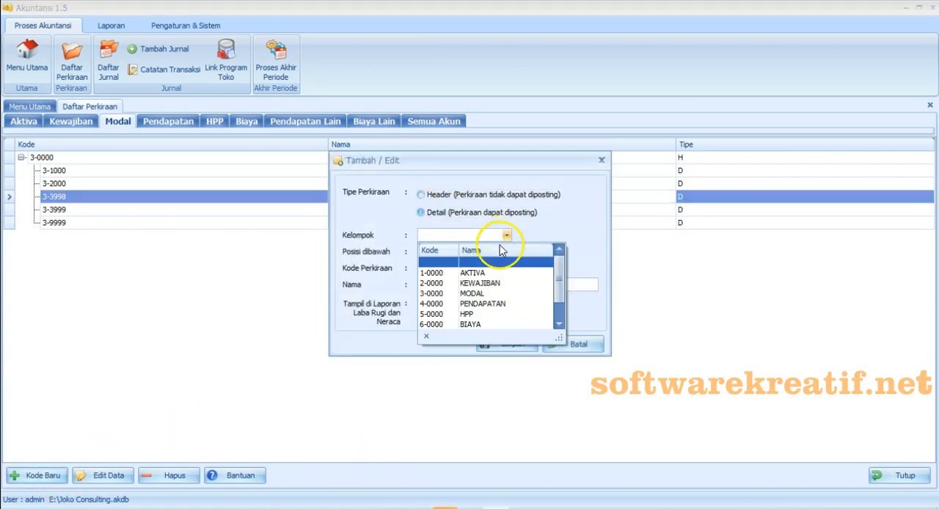
left_click(512, 288)
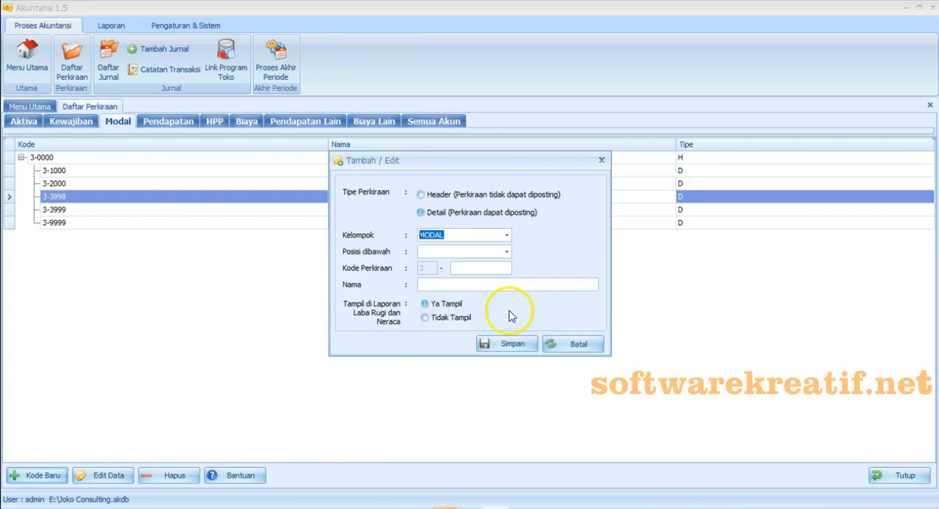
left_click(507, 252)
left_click(495, 290)
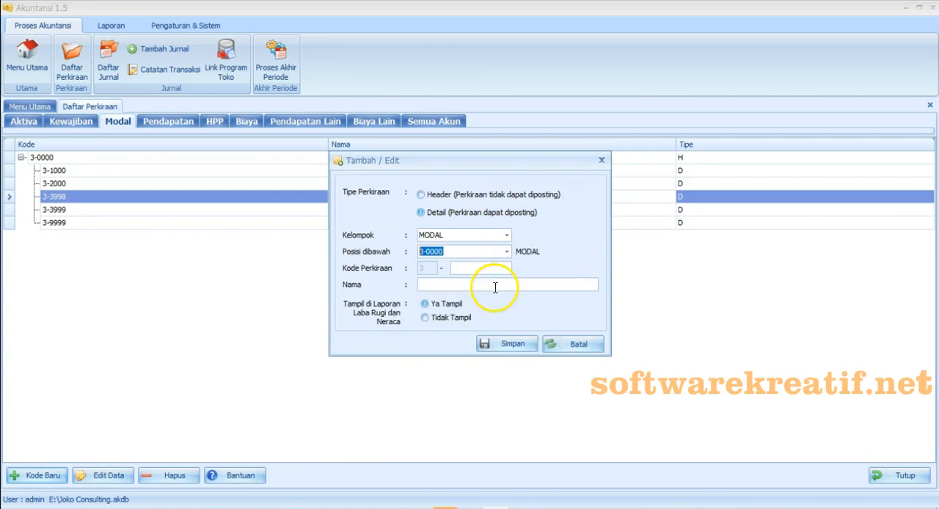
- Give the new equity account code 1100 and the name PRIVE, and save it
left_click_drag(443, 163, 444, 214)
type("1100")
left_click(473, 333)
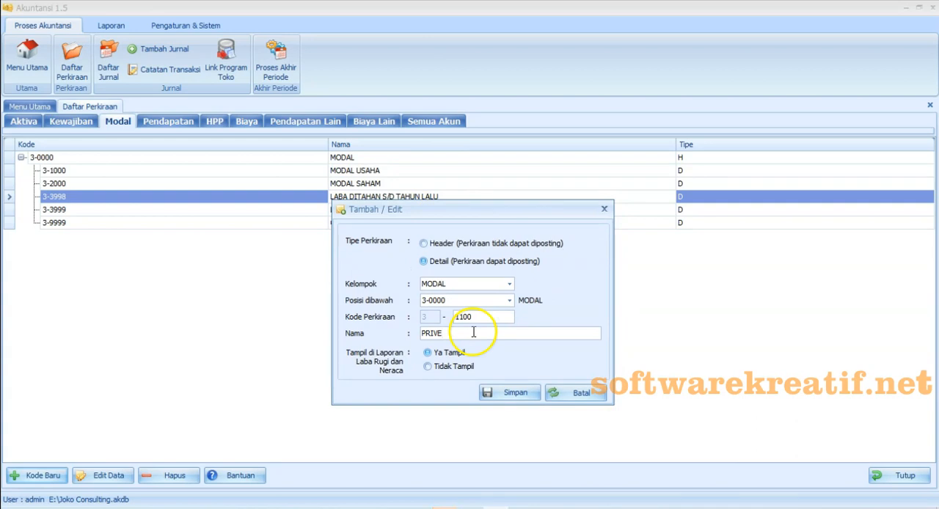
left_click(504, 392)
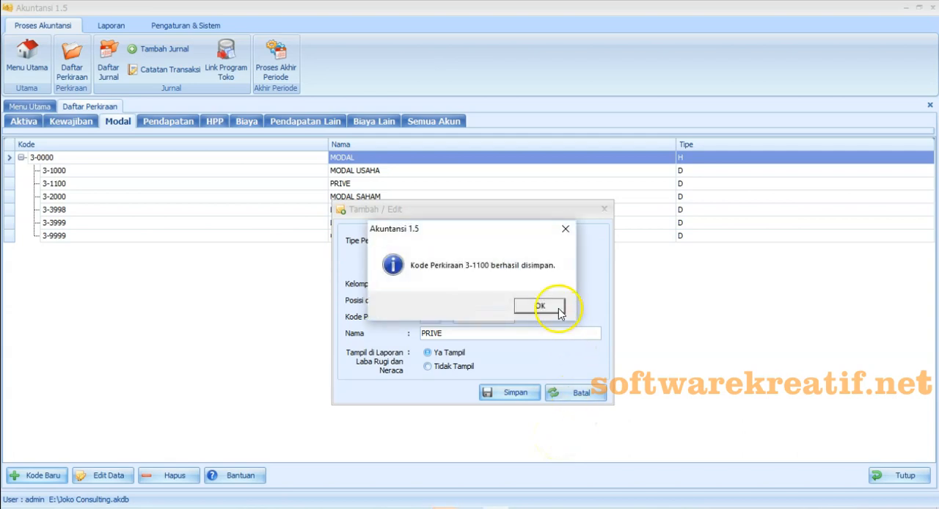
left_click(559, 308)
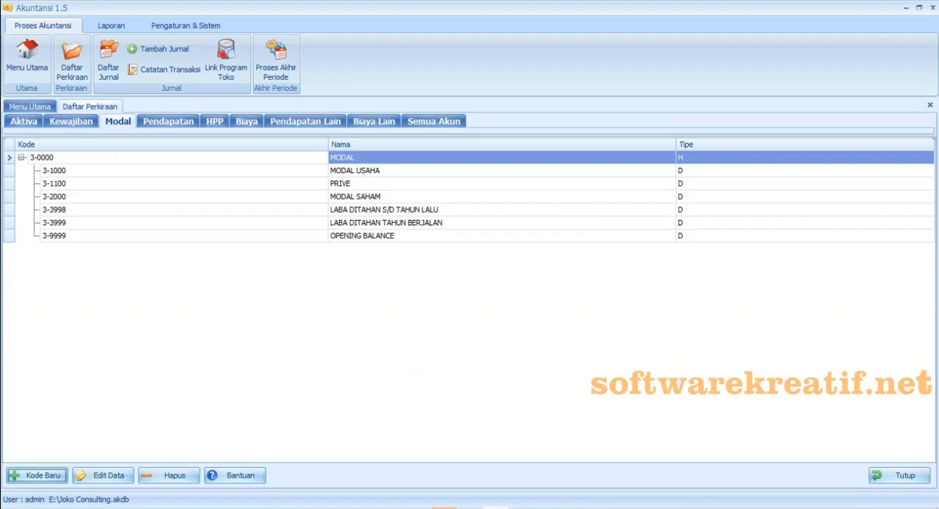
- Rename the income account 4-2000 as PENDAPATAN USAHA, save it, and return to the Excel chart of accounts
left_click(168, 121)
left_click(382, 237)
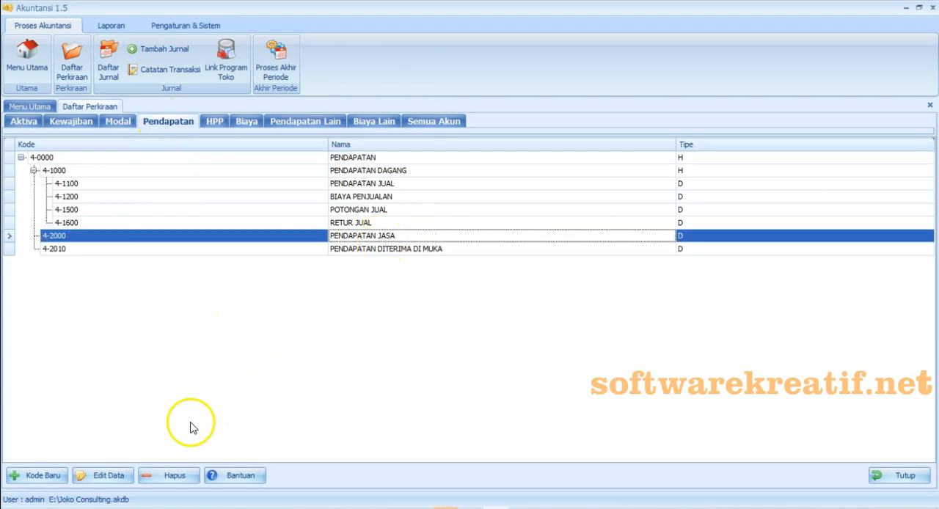
left_click(120, 475)
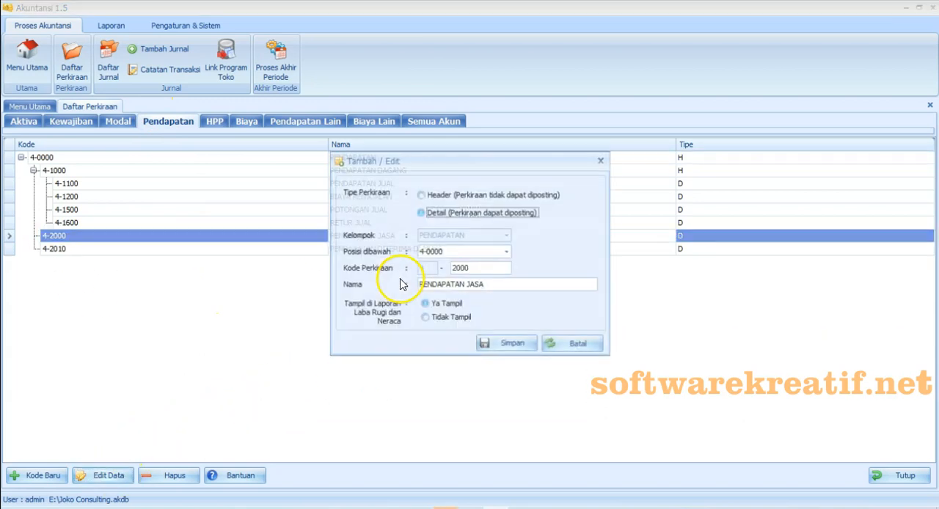
left_click(508, 285)
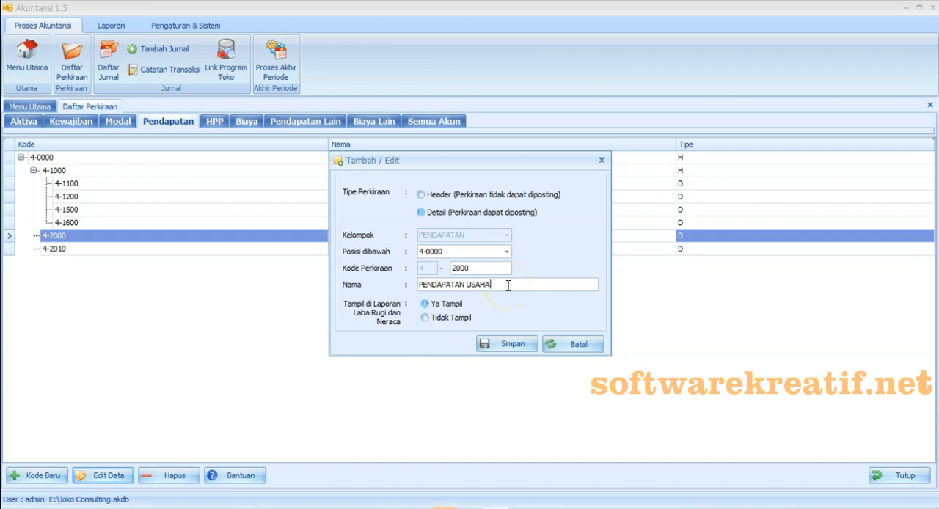
left_click(510, 345)
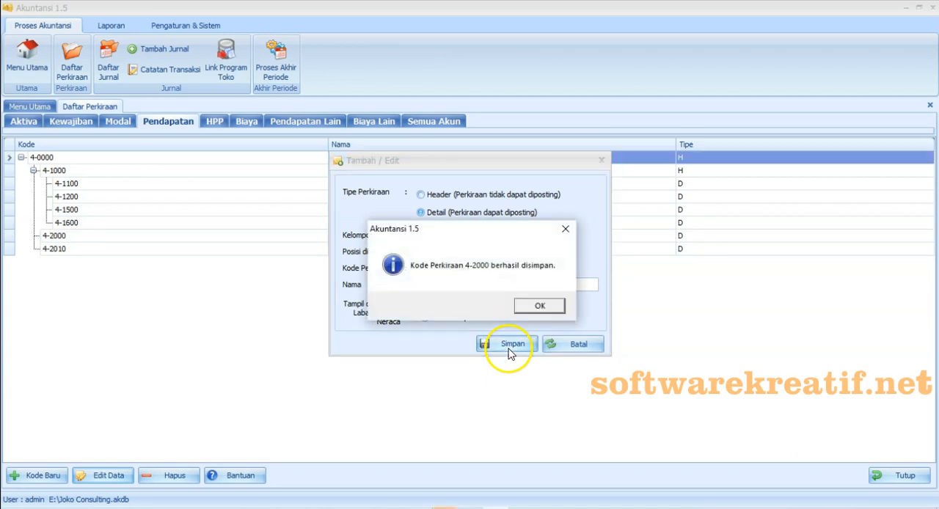
left_click(530, 308)
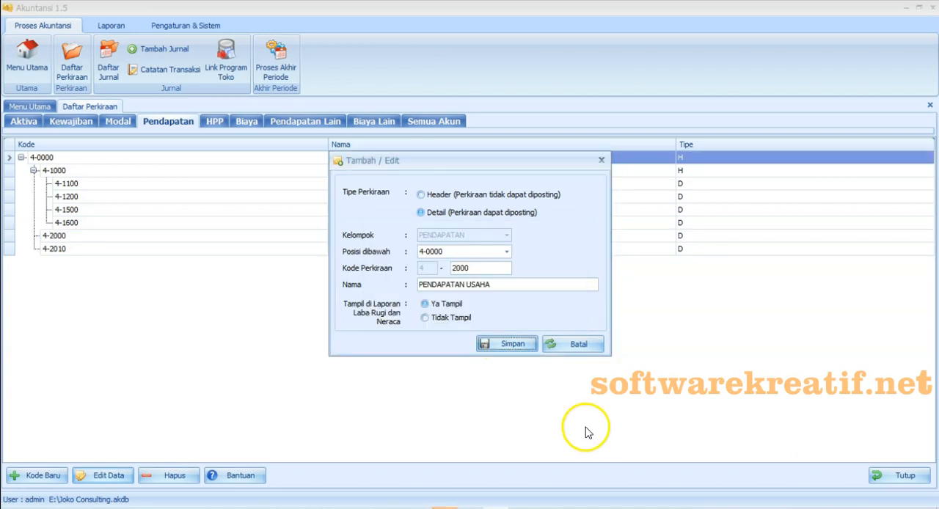
left_click(601, 160)
left_click(532, 498)
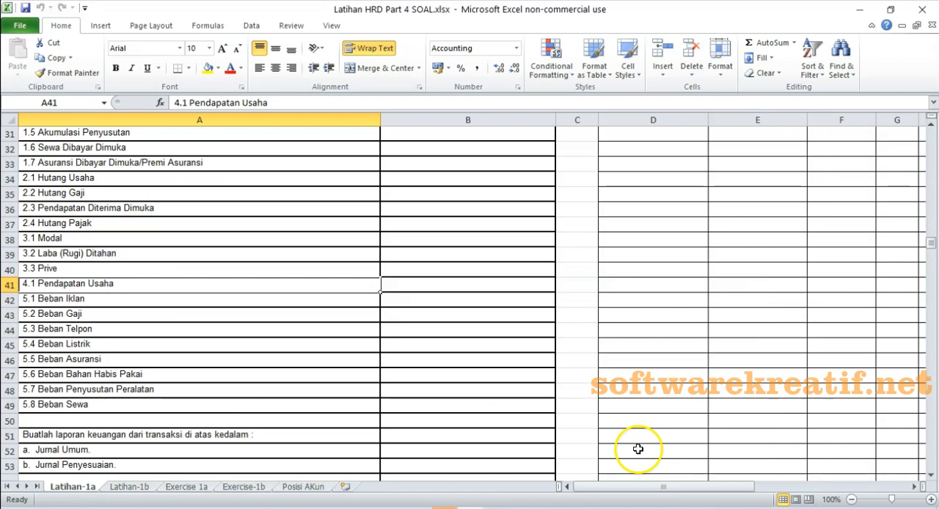
- Compare entry 5.1 Beban Iklan in Excel with the Biaya accounts in Akuntansi 1.5
left_click(64, 301)
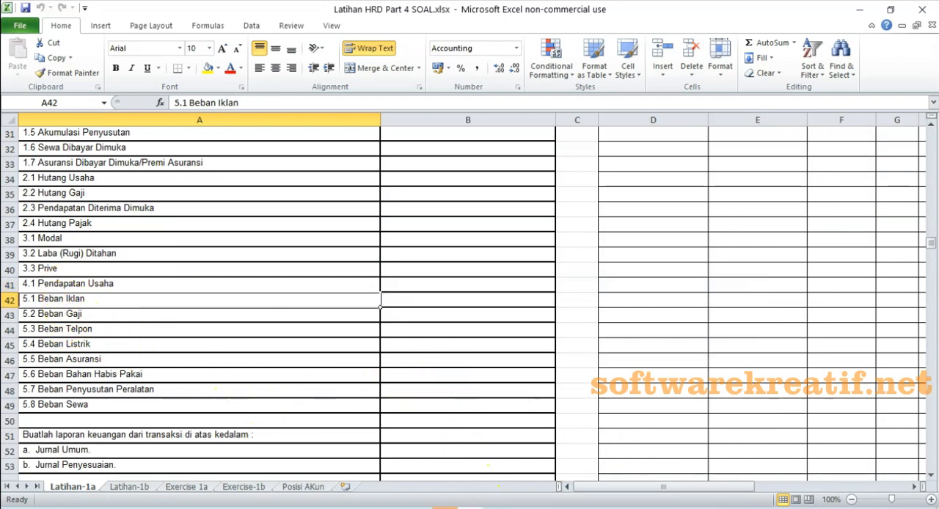
left_click(471, 508)
left_click(470, 508)
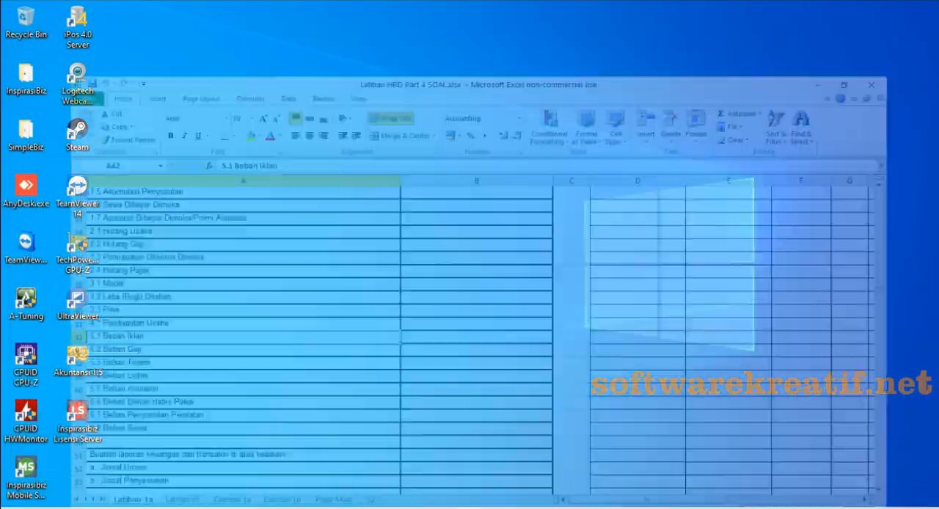
left_click(476, 507)
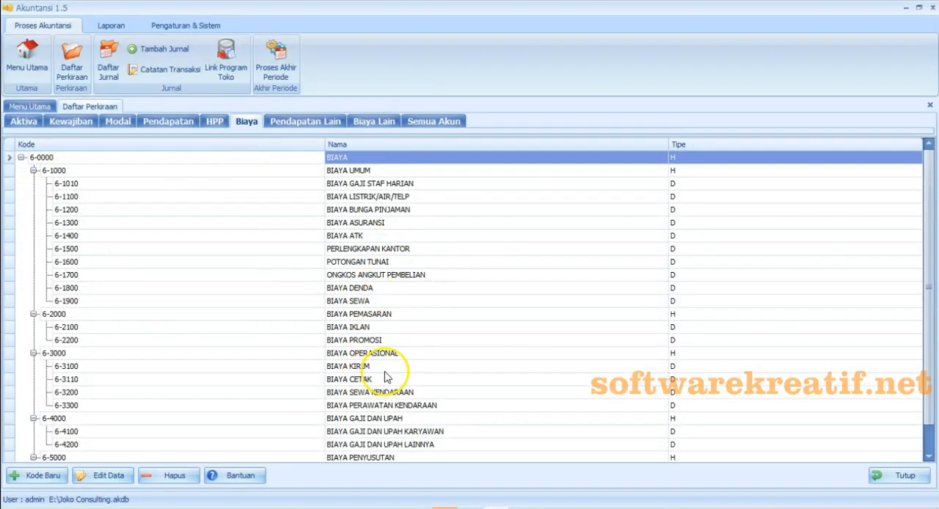
key("alt+Tab")
left_click(11, 300)
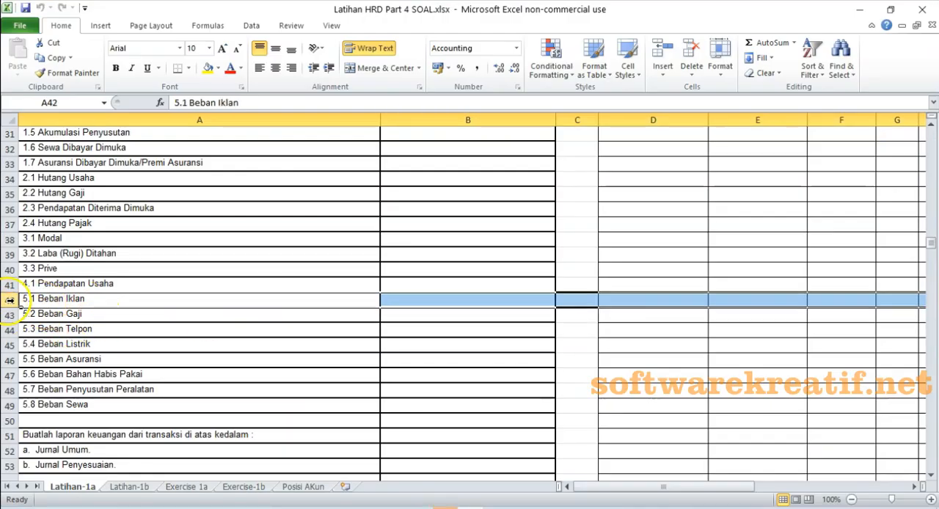
key("alt+Tab")
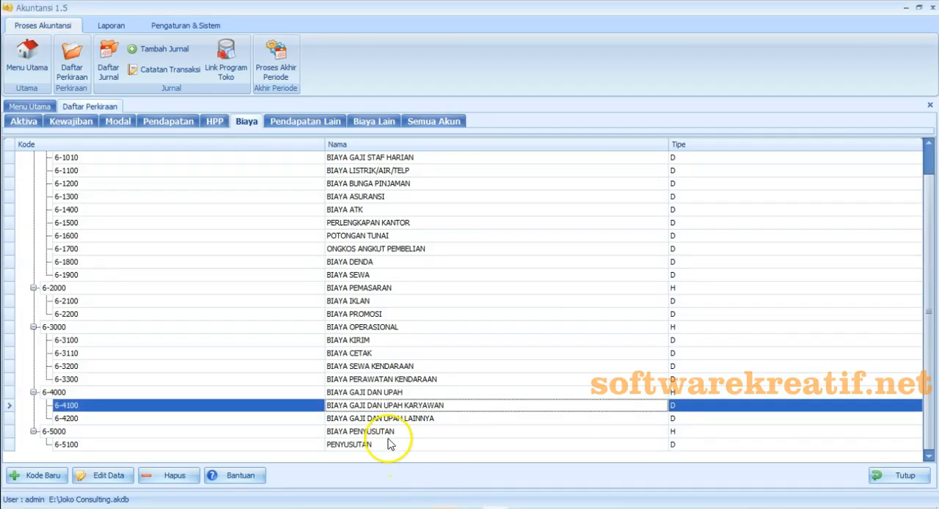
left_click(359, 301)
key("alt+Tab")
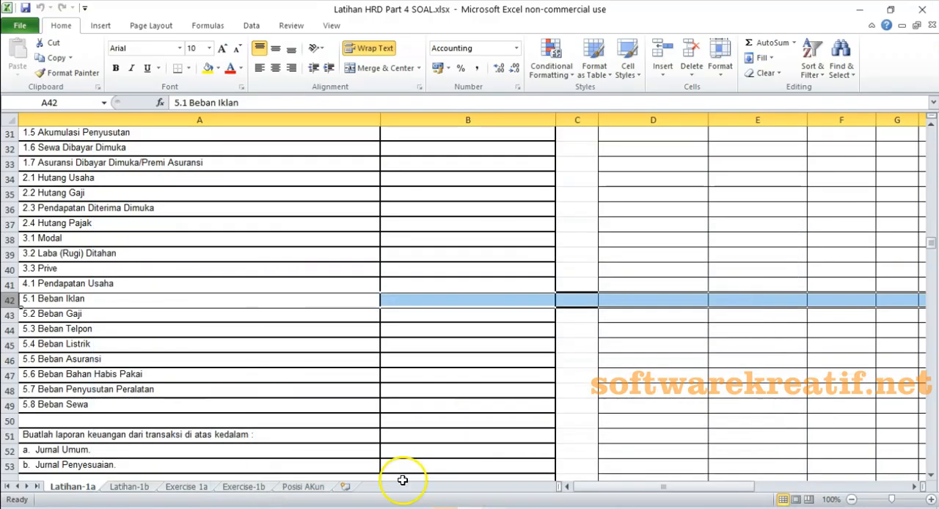
- Compare entries 5.2 Beban Gaji to 5.5 Beban Asuransi in Excel with the Biaya accounts in Akuntansi 1.5
left_click(10, 314)
left_click(10, 330)
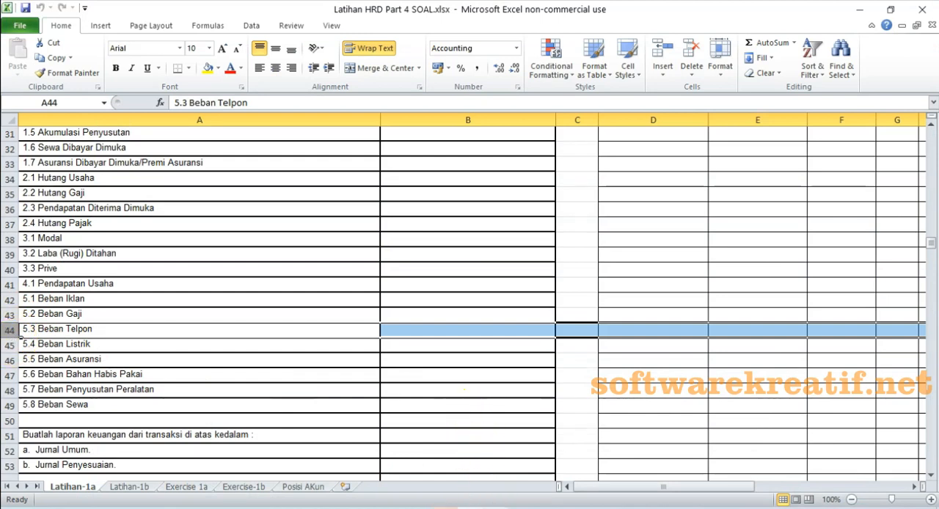
left_click(446, 506)
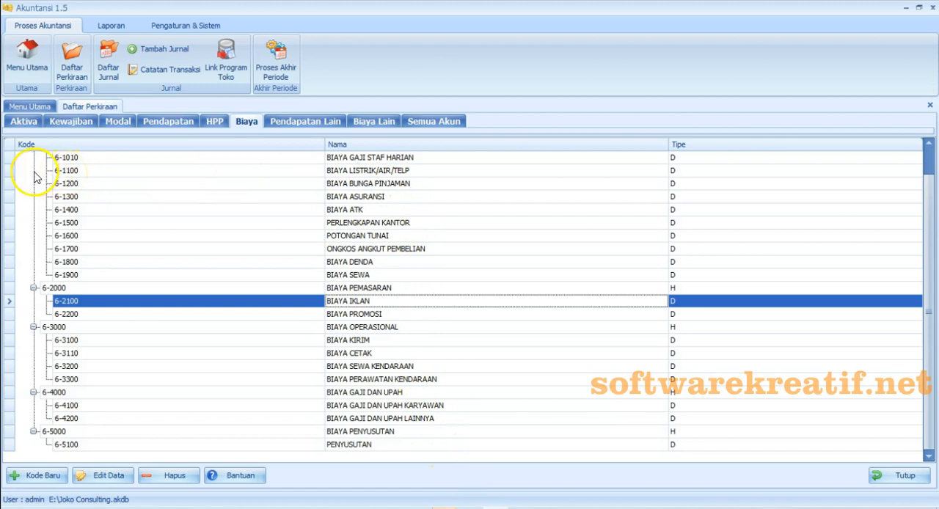
left_click(10, 172)
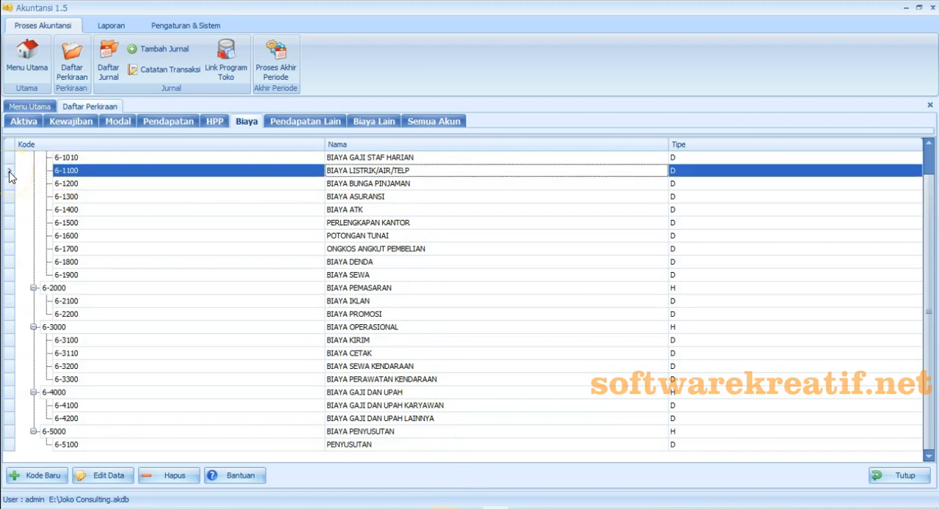
left_click(9, 197)
left_click(441, 506)
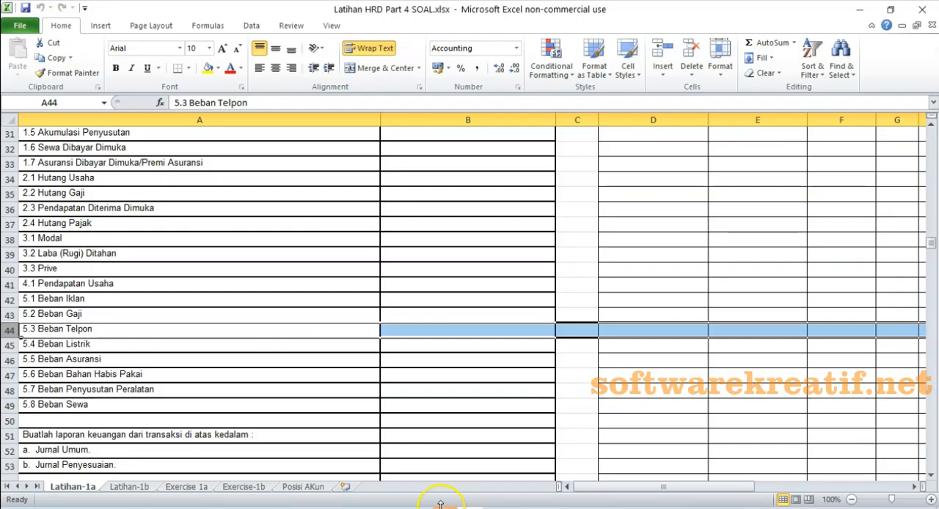
left_click(13, 360)
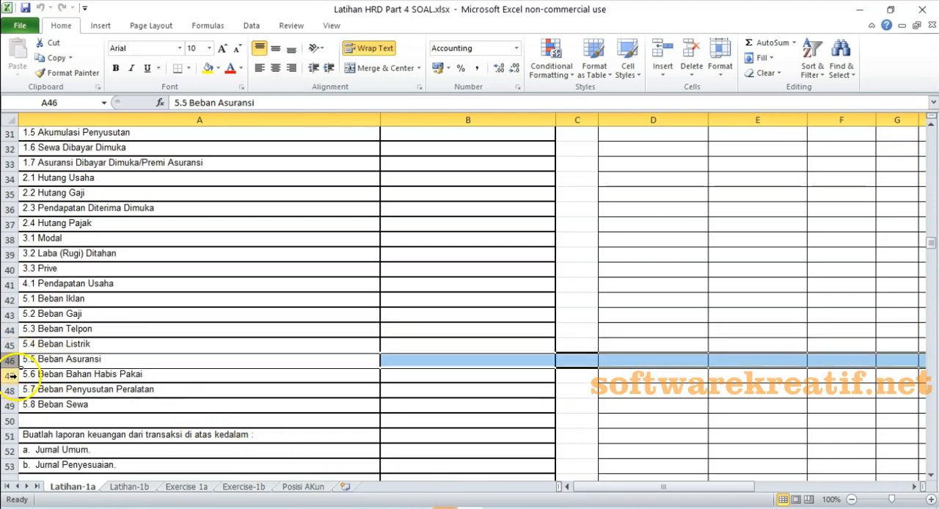
- Following Excel entry 5.6, rename expense account 6-1500 in Akuntansi 1.5 as BEBAN BAHAN HABIS PAKAI/PERLENGKAPAN KANTOR and save it
left_click(12, 375)
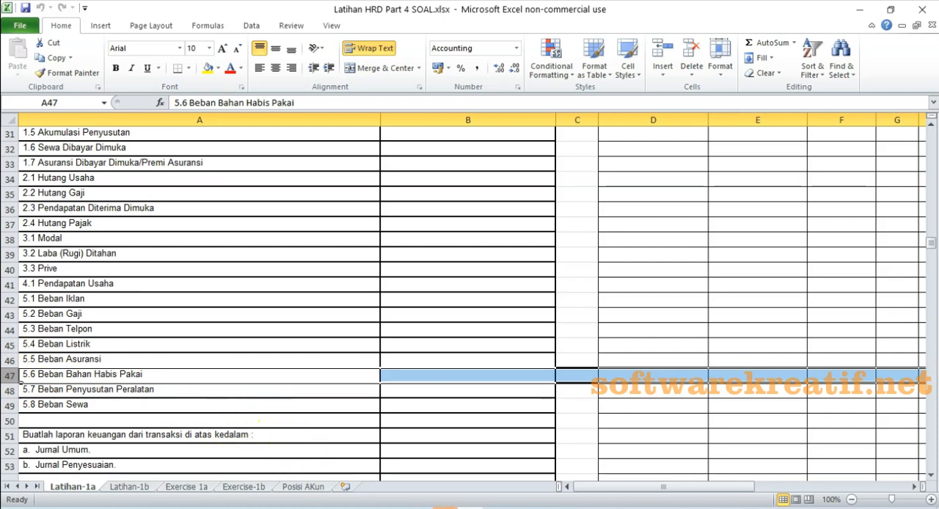
left_click(495, 508)
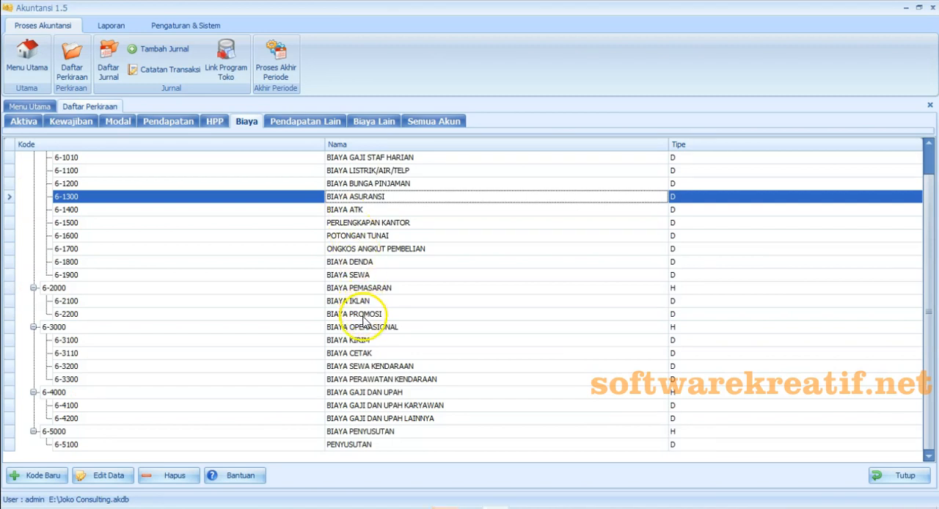
left_click(369, 225)
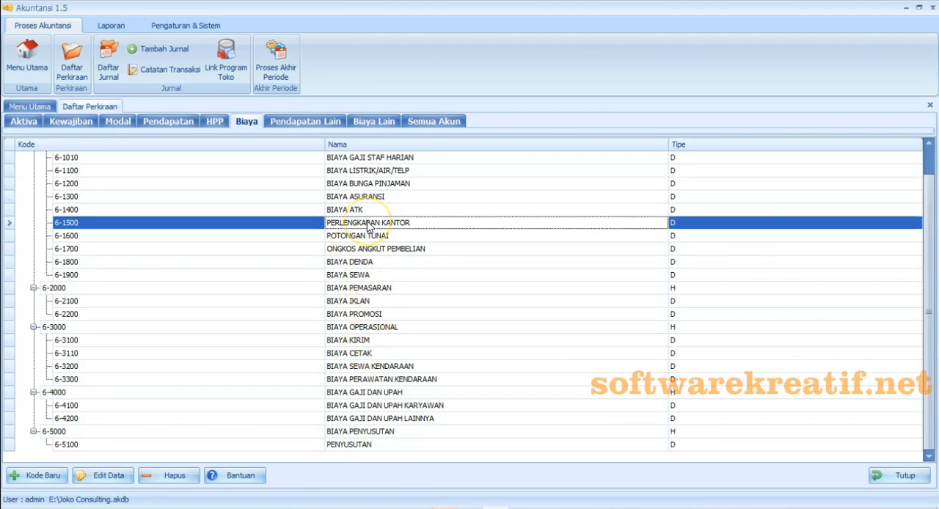
left_click(88, 477)
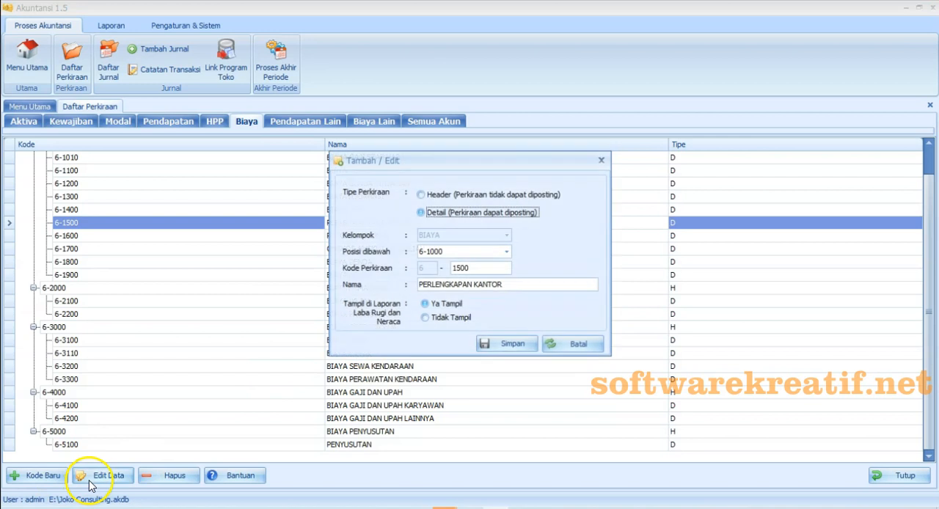
left_click(420, 285)
type("BEBAN ")
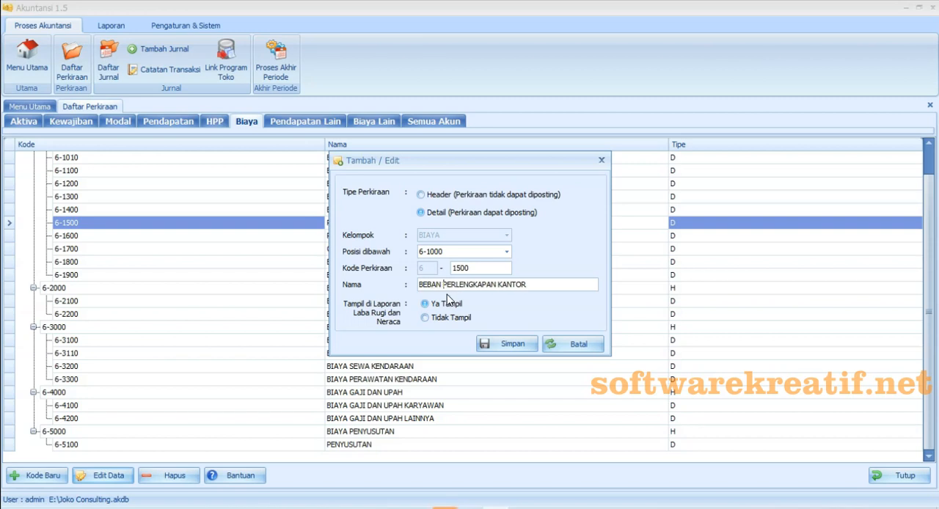
type("BAHAN HABIS PAKAI/")
left_click(507, 344)
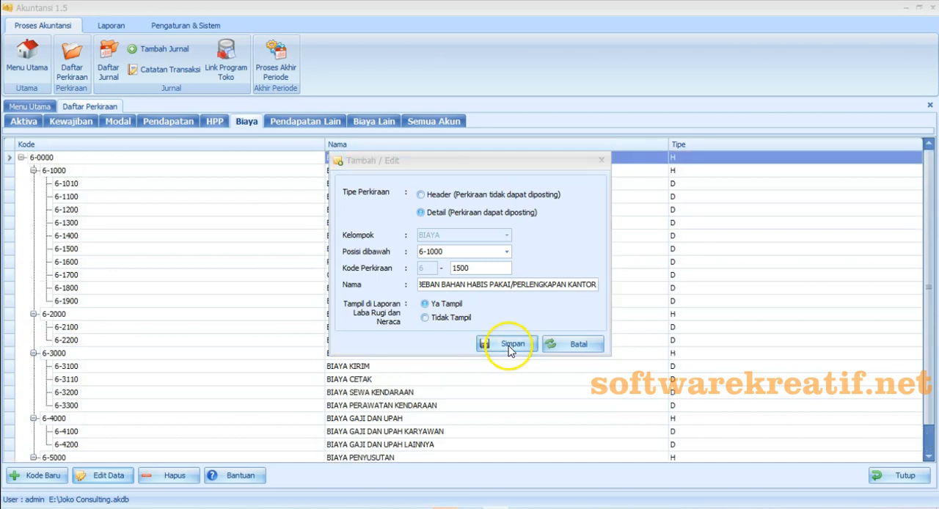
left_click(540, 306)
left_click(602, 160)
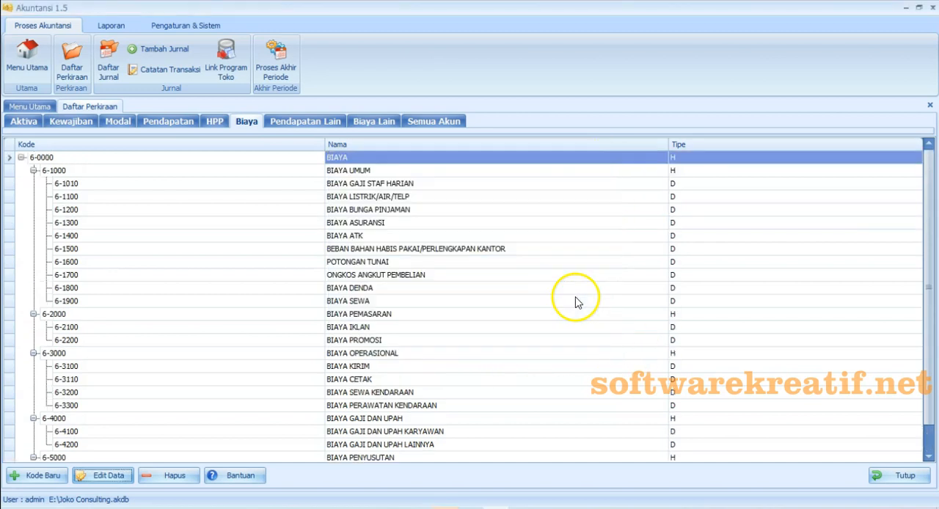
- Check Excel entry 5.7 against the Akuntansi 1.5 accounts, and rename expense account 6-5100 as PENYUSUTAN PERALATAN and save it
left_click(471, 507)
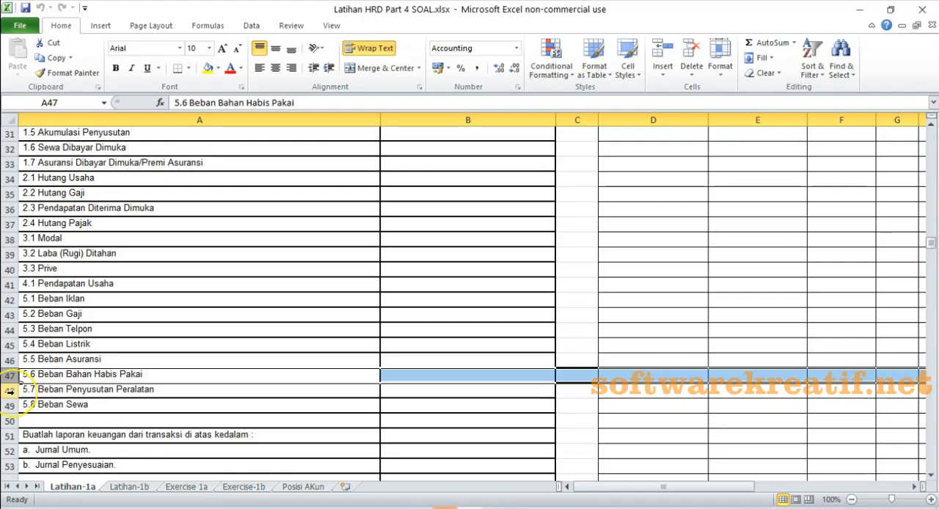
left_click(9, 392)
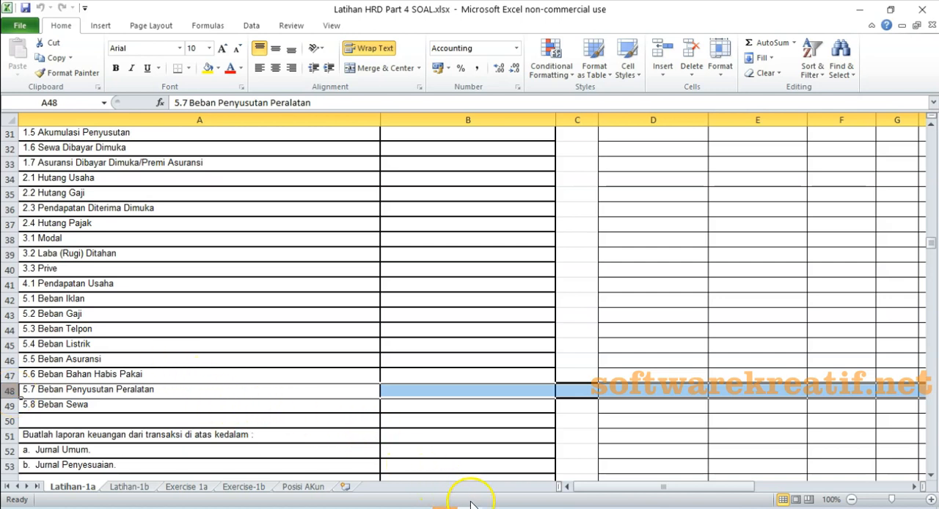
mouse_move(469, 508)
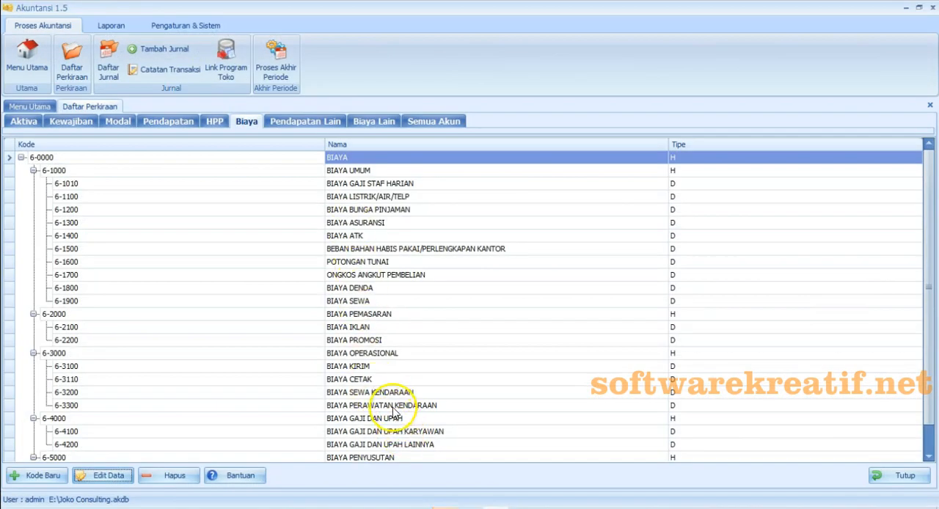
scroll(404, 382, "down", 1)
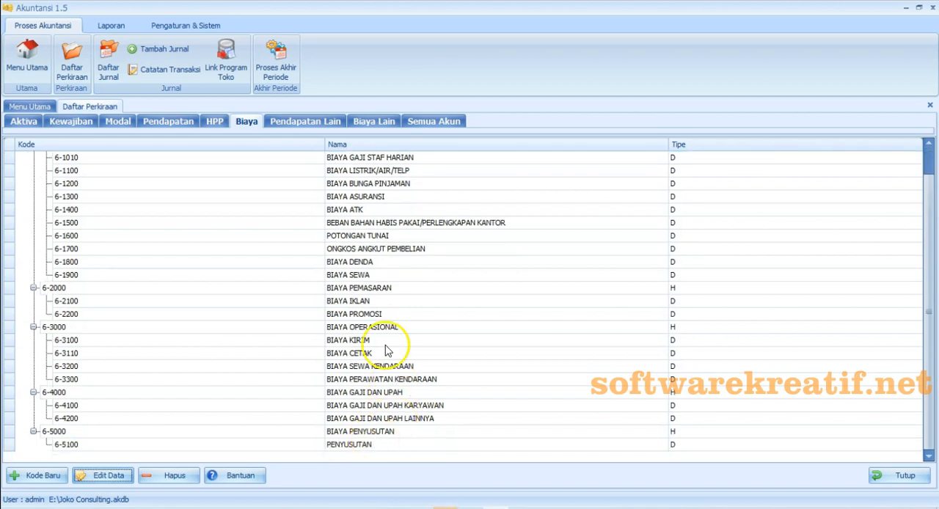
scroll(366, 230, "up", 1)
scroll(375, 338, "down", 1)
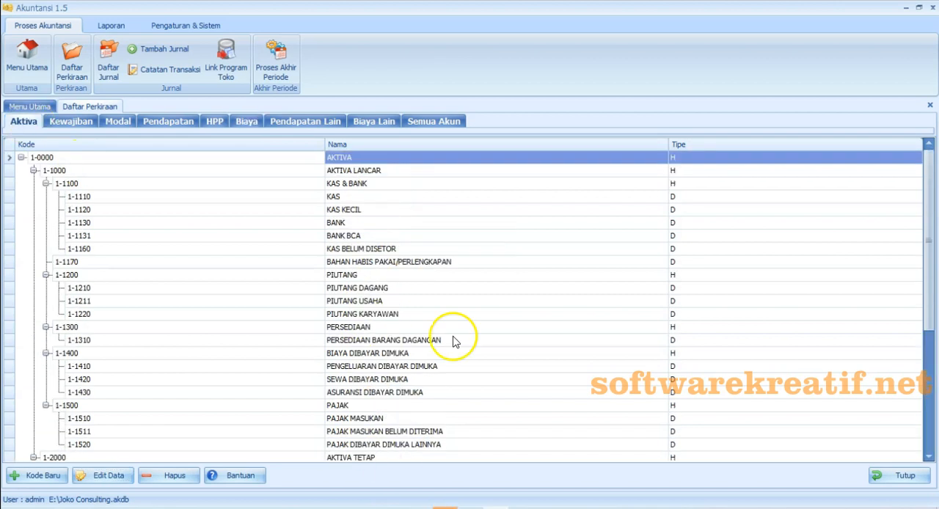
scroll(374, 399, "down", 4)
left_click(373, 444)
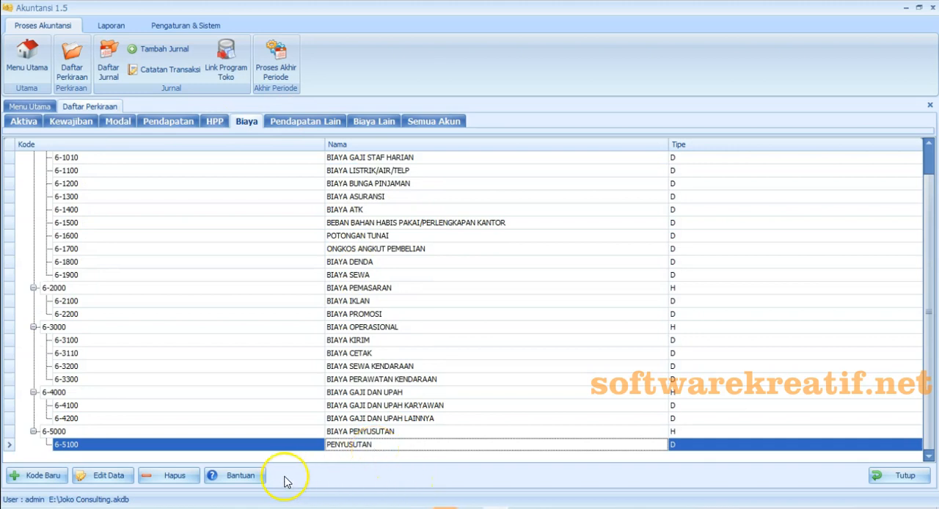
left_click(100, 481)
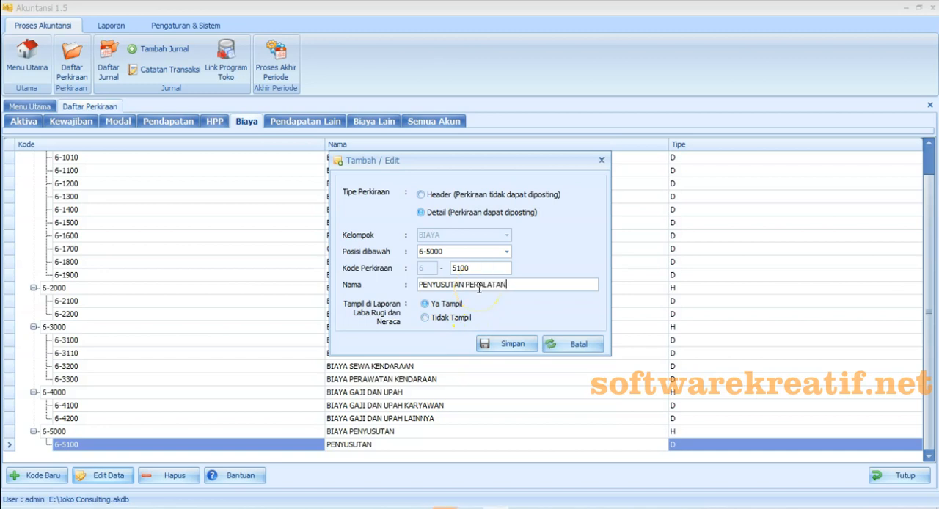
left_click(507, 344)
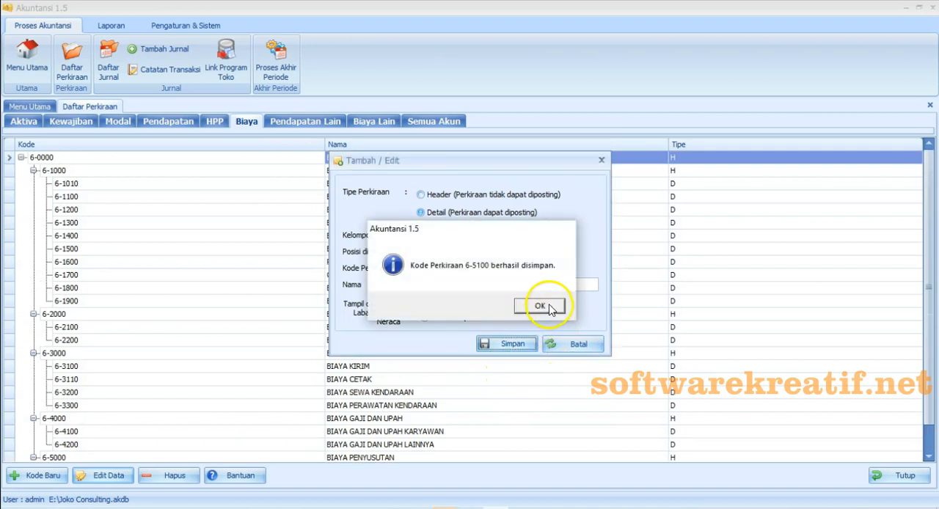
left_click(538, 305)
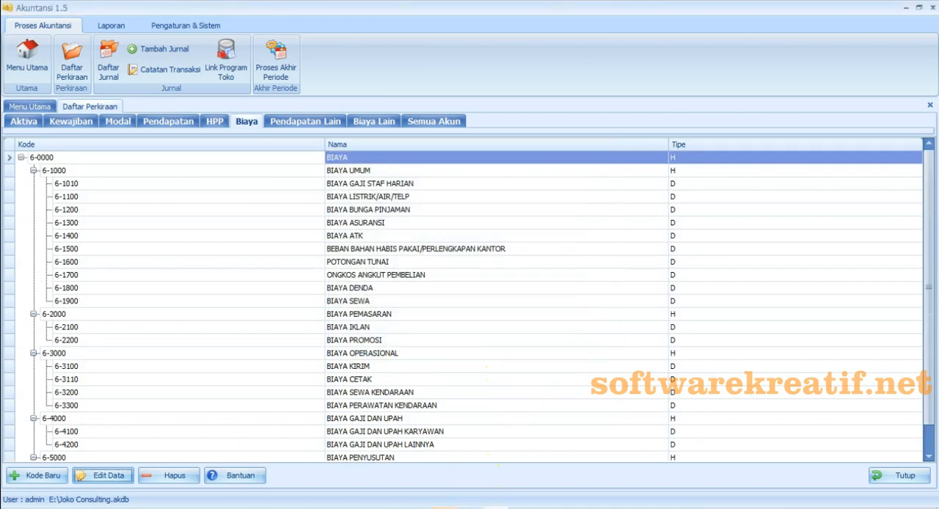
- Compare Excel entry 5.8 Beban Sewa with expense account 6-1900 BIAYA SEWA in Akuntansi 1.5, and close the account list
left_click(497, 508)
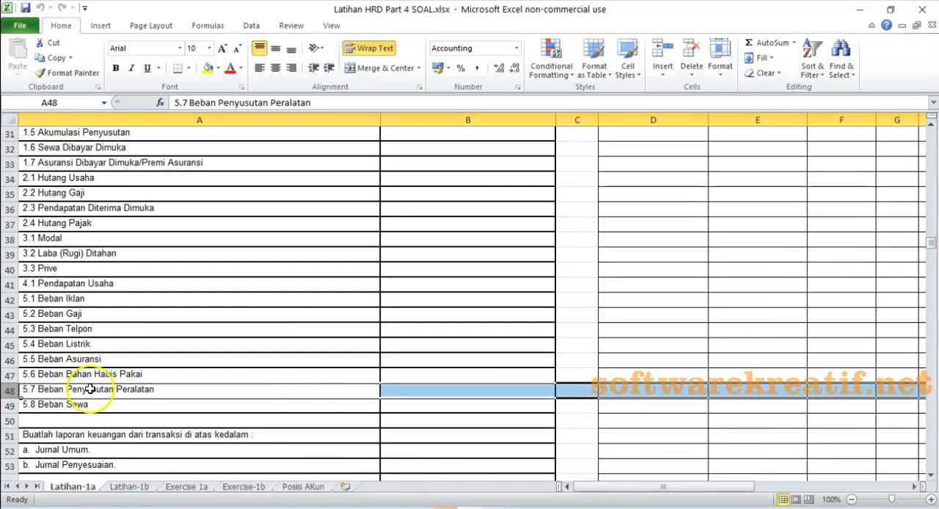
left_click(9, 405)
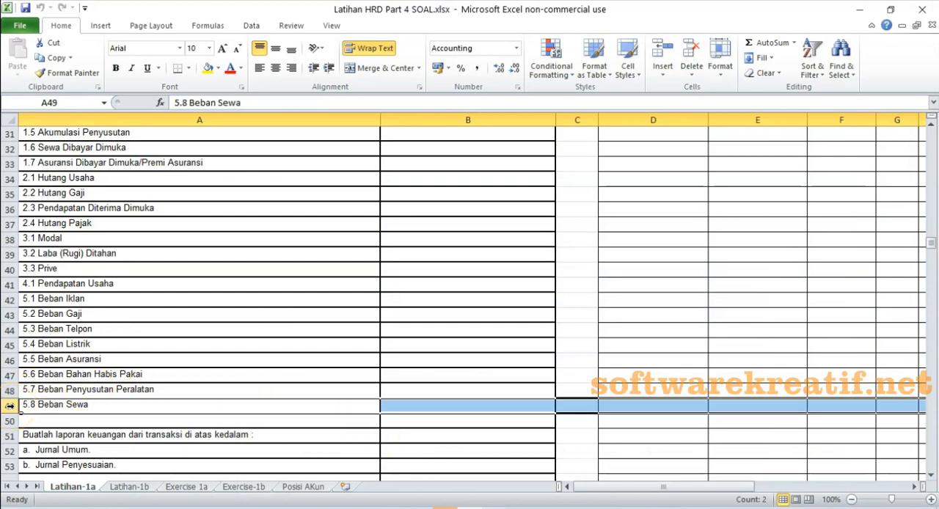
key("alt+Tab")
left_click(369, 303)
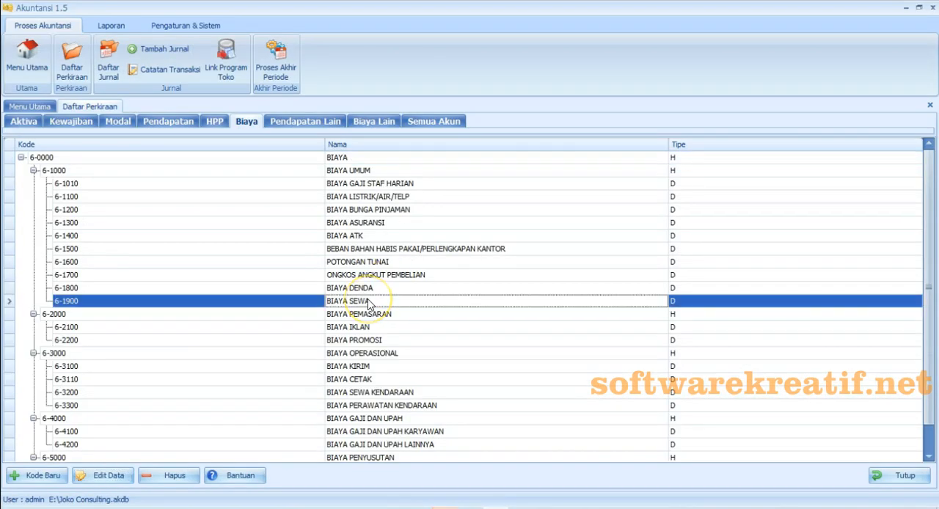
left_click(873, 477)
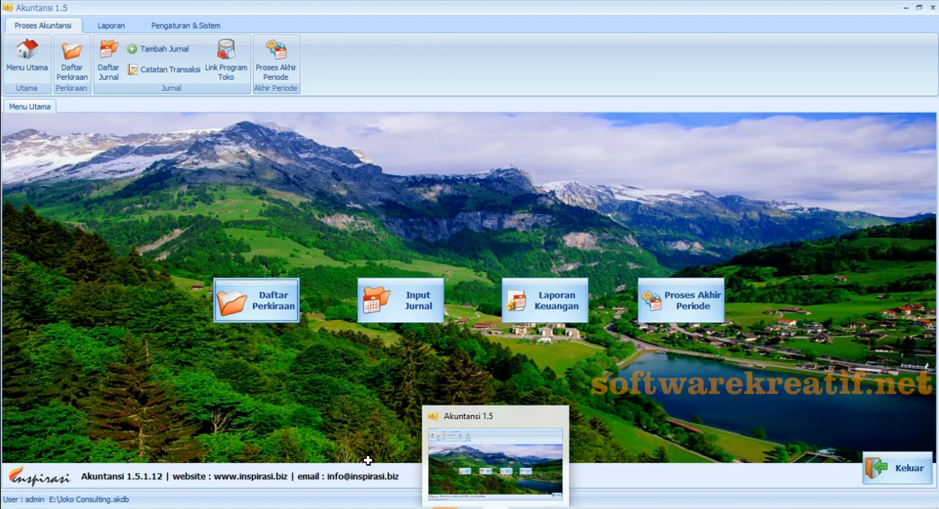
- Review the exercise introduction and opening assets in rows 1 and 2 of the Excel sheet, and start a new journal entry in Akuntansi 1.5
left_click(471, 508)
scroll(182, 287, "up", 1)
scroll(182, 287, "up", 9)
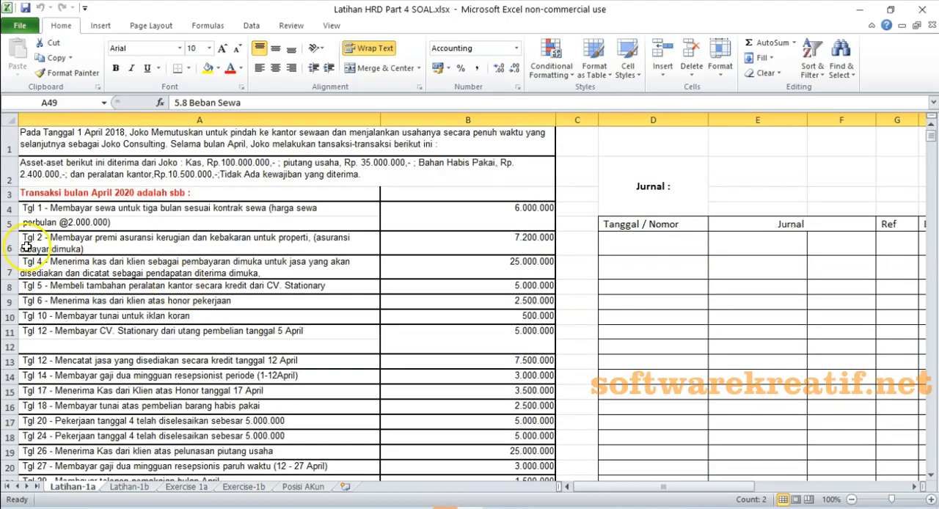
left_click(201, 142)
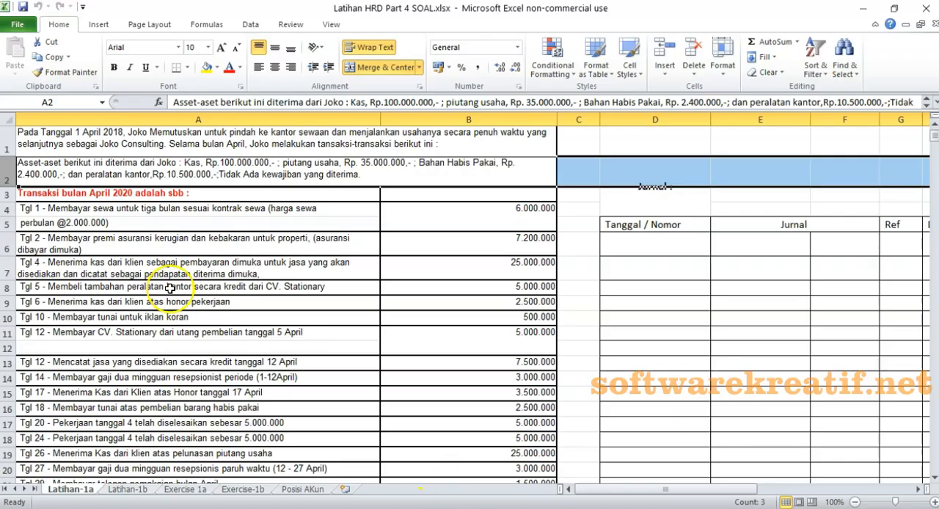
left_click(9, 171)
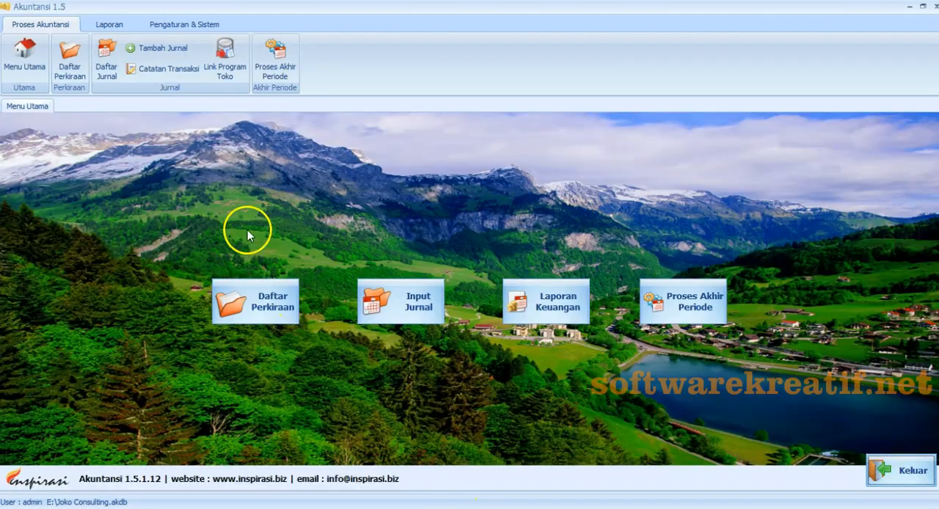
left_click(155, 50)
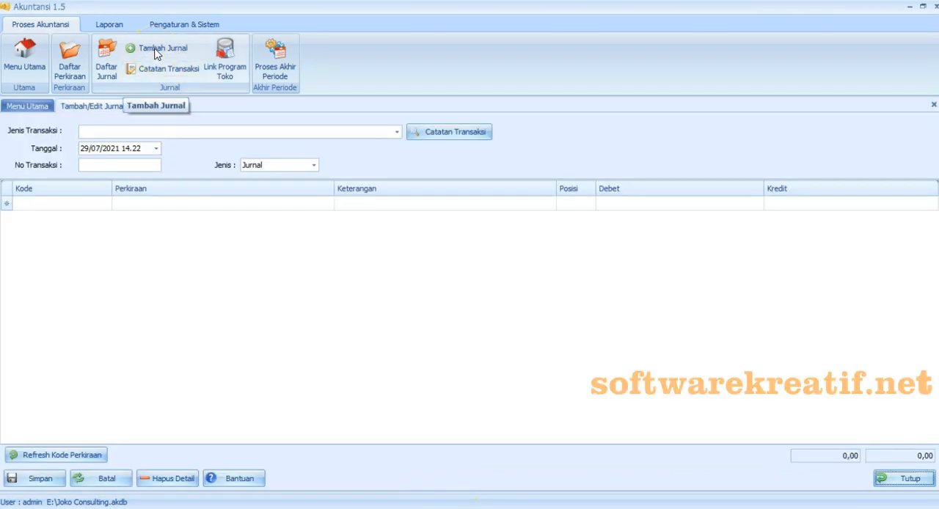
- Set the new journal's date to 1 April 2020
left_click(158, 149)
left_click(166, 177)
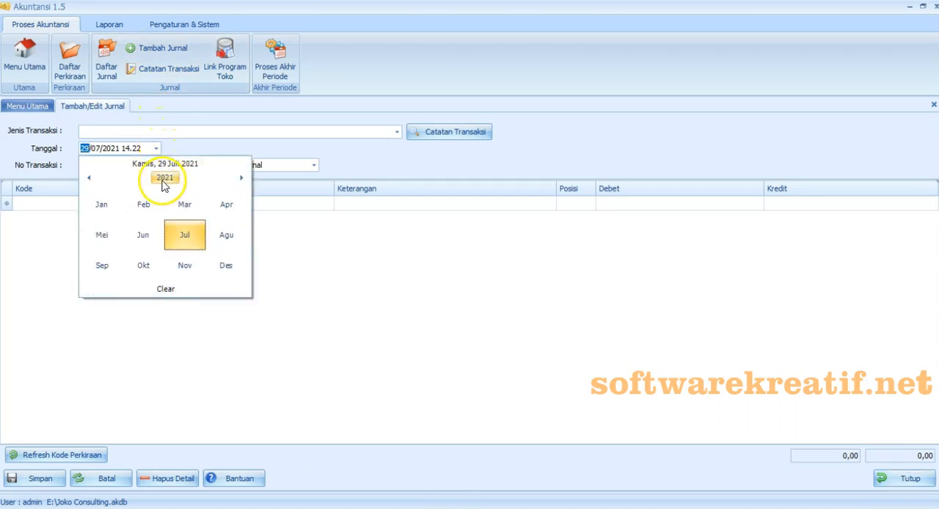
left_click(90, 177)
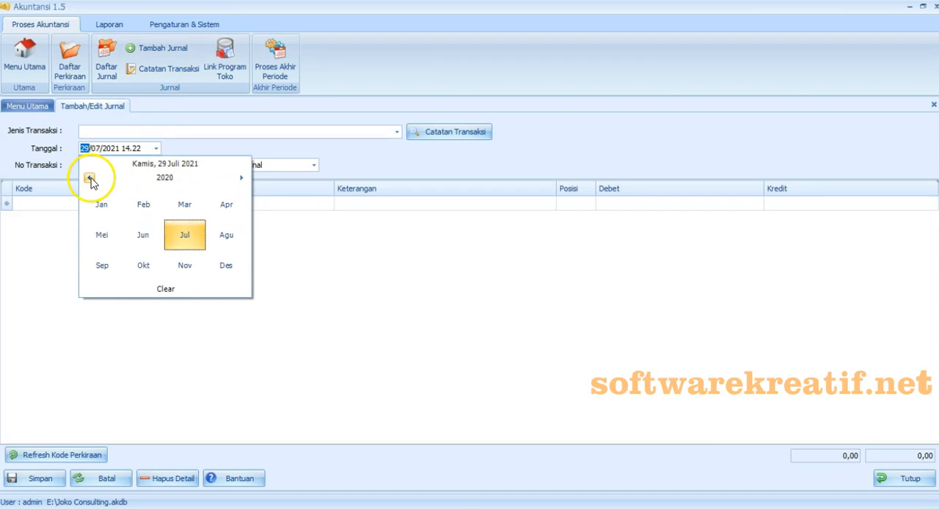
left_click(219, 204)
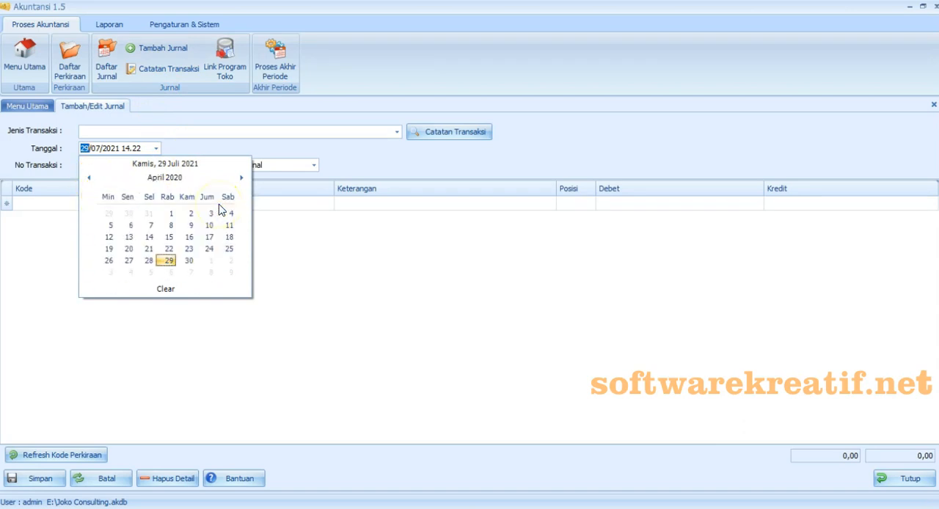
left_click(171, 214)
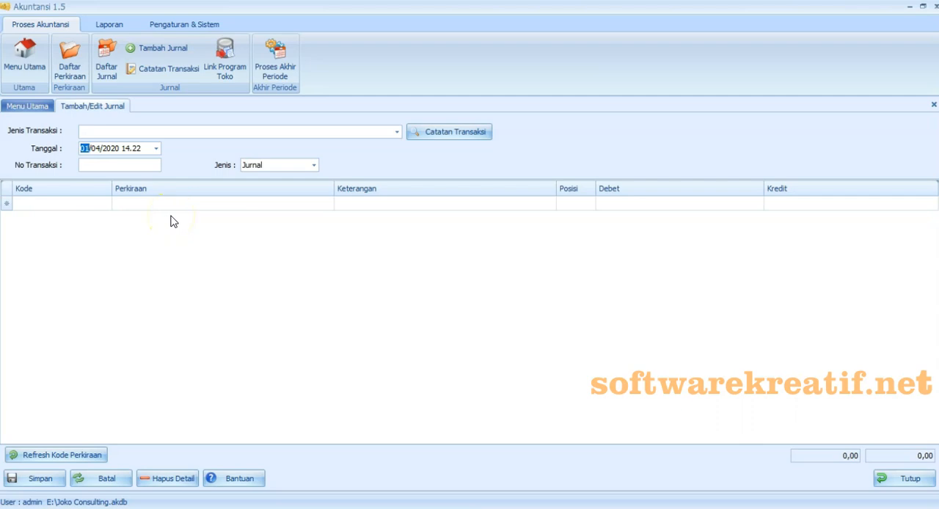
- Enter 01042001 as the journal's transaction number and set its type to Saldo Awal
left_click(132, 166)
type("01042001")
left_click(309, 165)
left_click(304, 178)
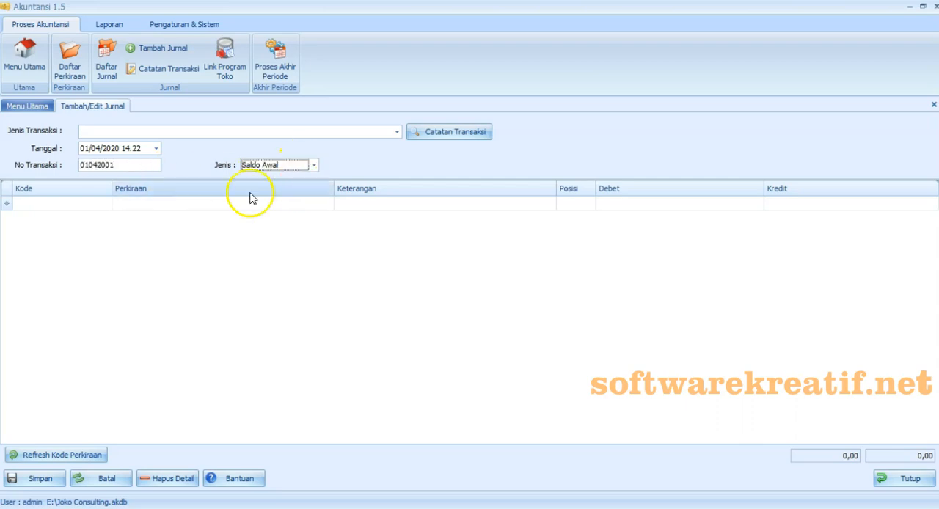
- Add journal lines for accounts 1-1110 KAS, 1-1211 PIUTANG USAHA and 1-1170 BAHAN HABIS PAKAI/PERLENGKAPAN
left_click(59, 204)
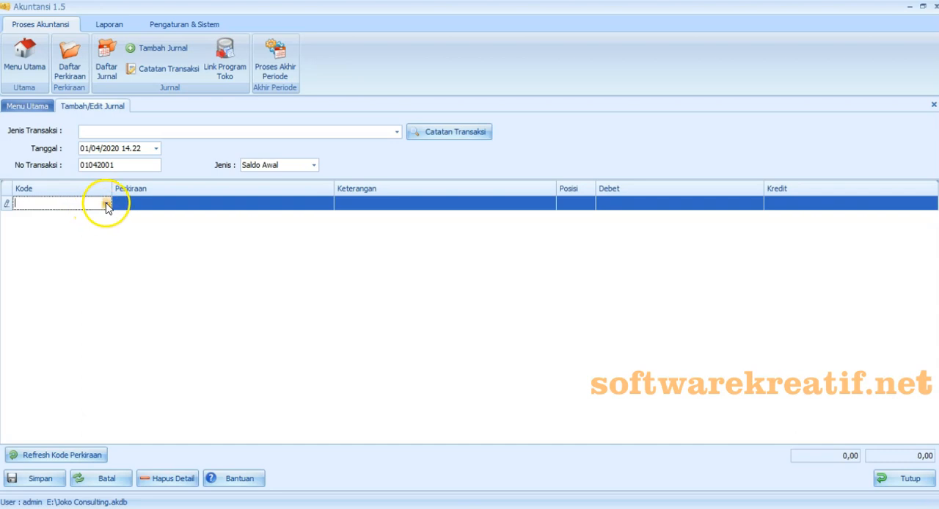
left_click(106, 204)
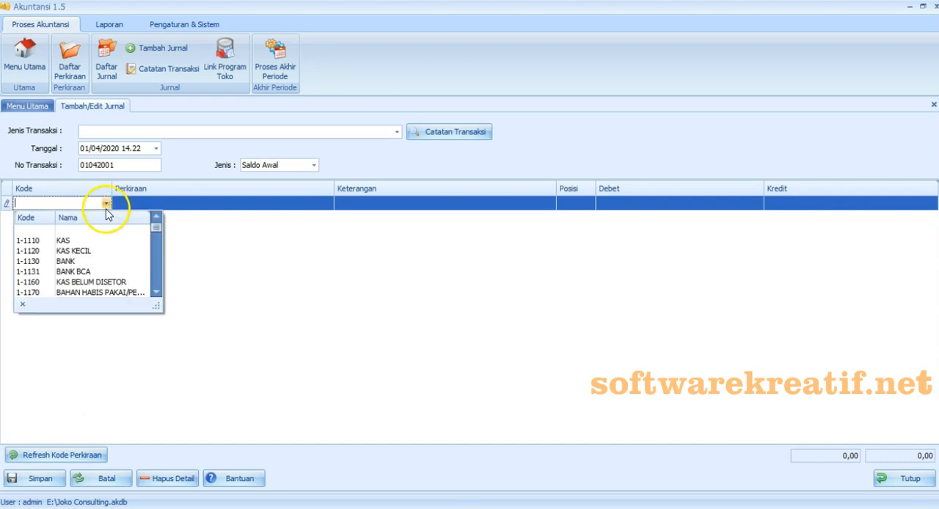
left_click(102, 242)
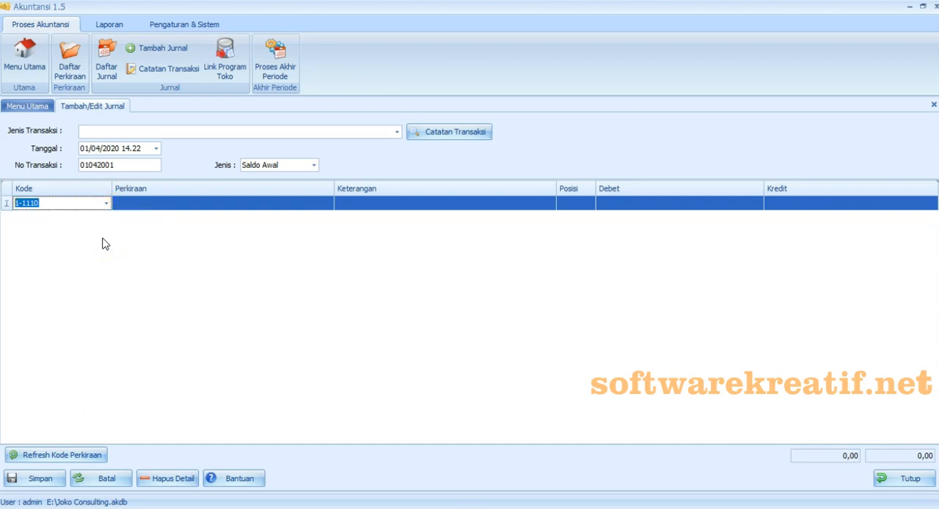
left_click(353, 217)
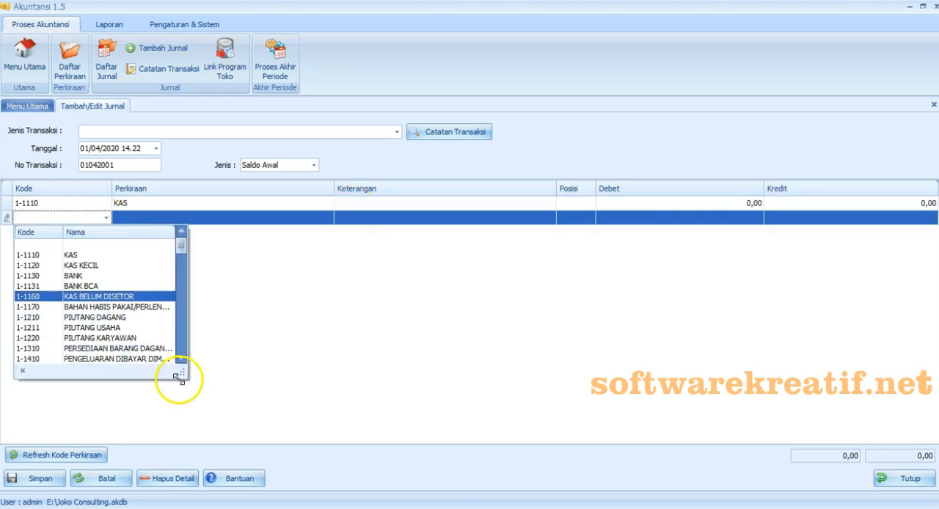
left_click(115, 332)
left_click(106, 232)
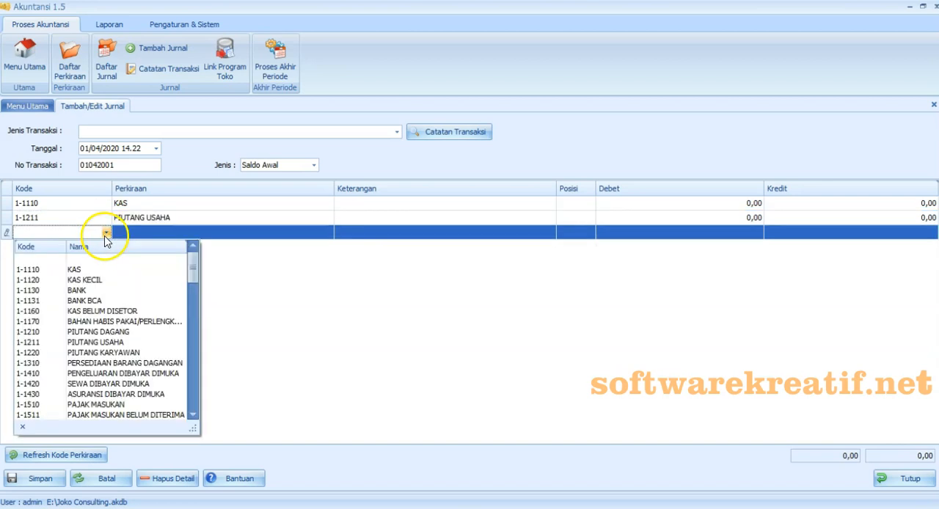
left_click_drag(194, 274, 194, 270)
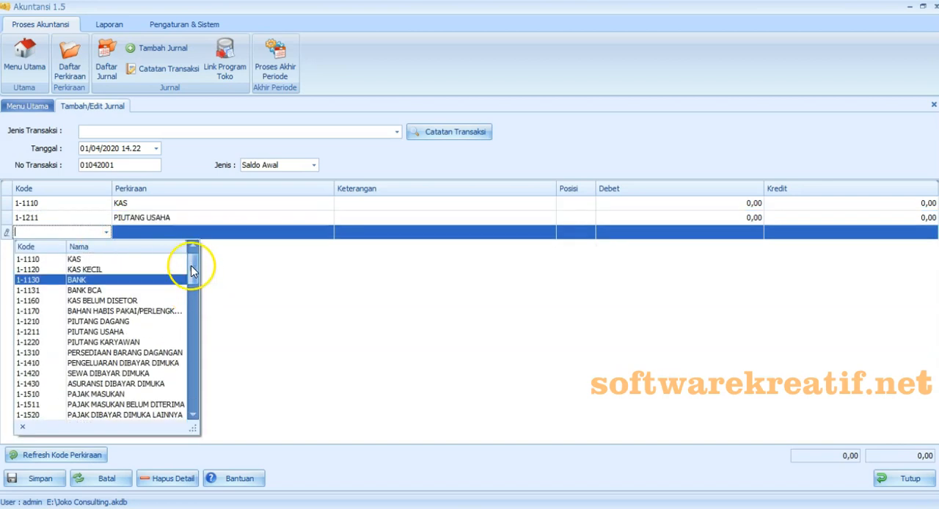
left_click(146, 312)
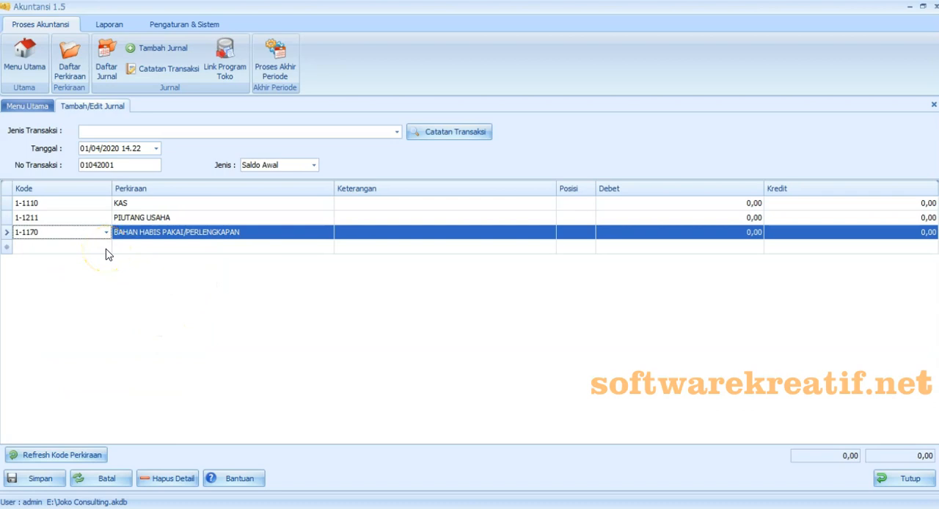
- Add journal lines for accounts 1-2410 PERALATAN KANTOR and 3-1000 MODAL USAHA
left_click(106, 248)
left_click_drag(190, 293, 190, 374)
left_click(147, 296)
left_click(106, 261)
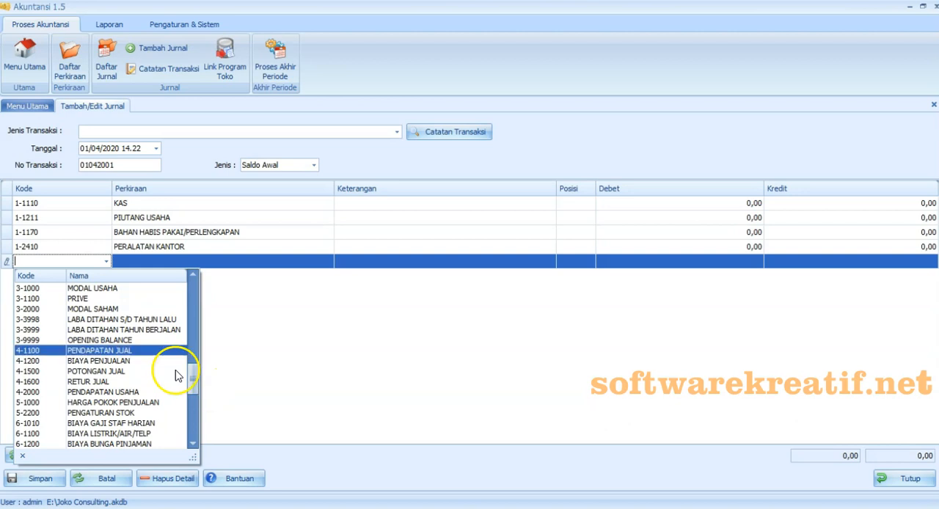
left_click(95, 288)
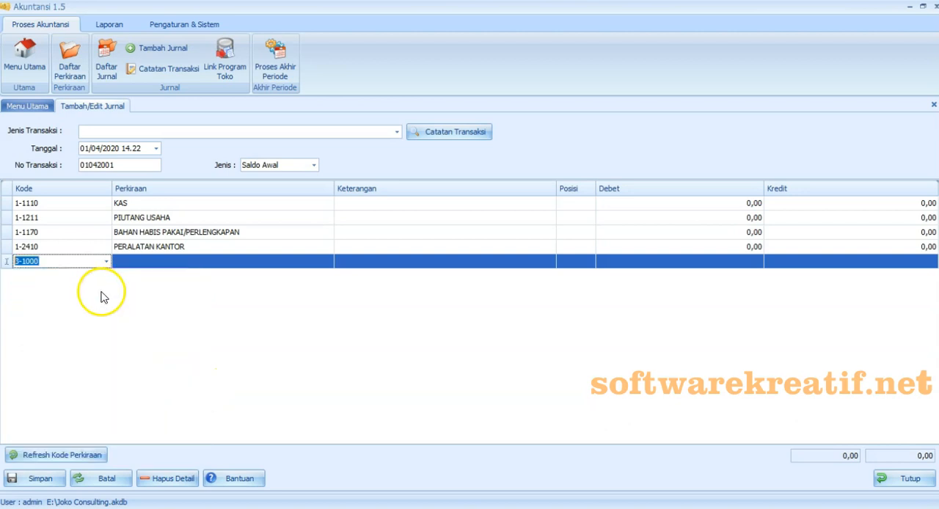
- Enter the description "Saldo awal" on all five journal lines, from KAS to MODAL USAHA
left_click(395, 204)
type("Sa")
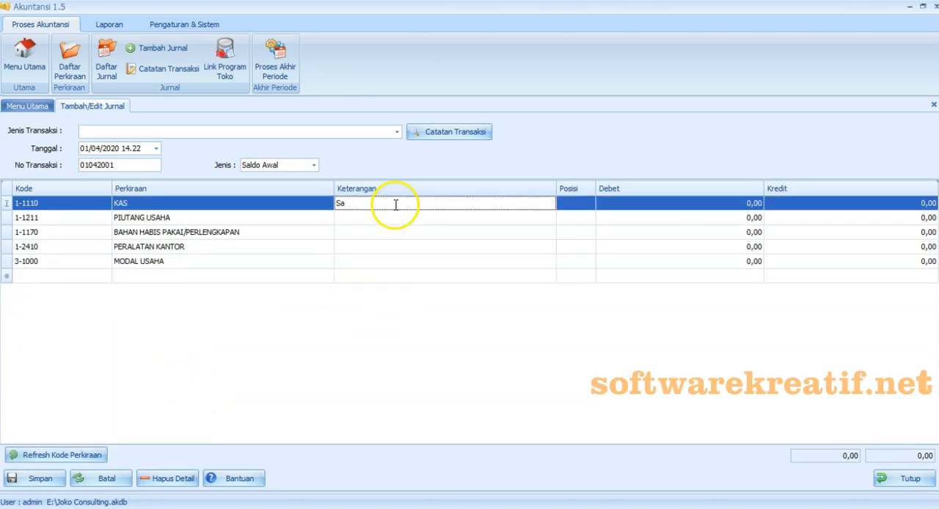
type("ldo awal")
left_click(400, 218)
type("Saldo awal")
left_click(406, 232)
type("Saldo awal")
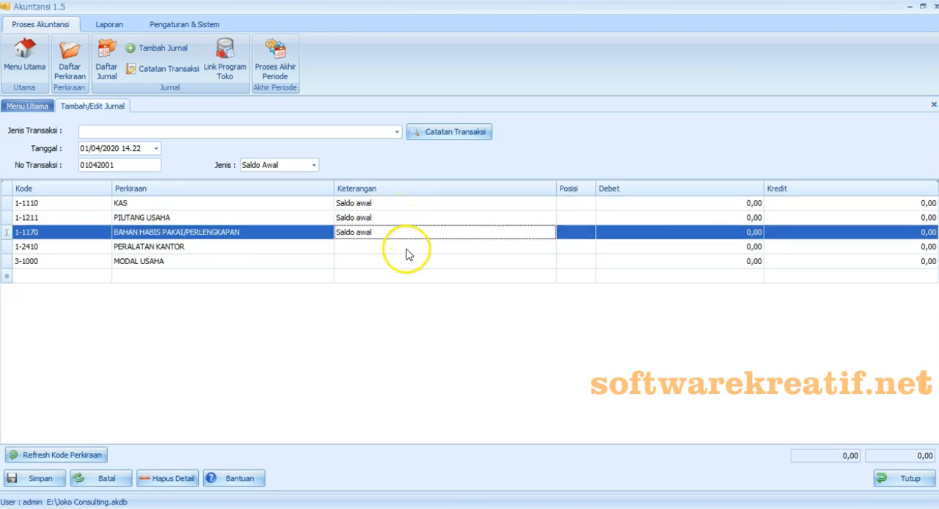
left_click(407, 248)
type("Saldo awal")
left_click(411, 261)
type("Saldo awal")
- Enter the Excel opening balances as debits: KAS 100.000.000, PIUTANG USAHA 35.000.000 and BAHAN HABIS PAKAI/PERLENGKAPAN 2.400.000
left_click(645, 205)
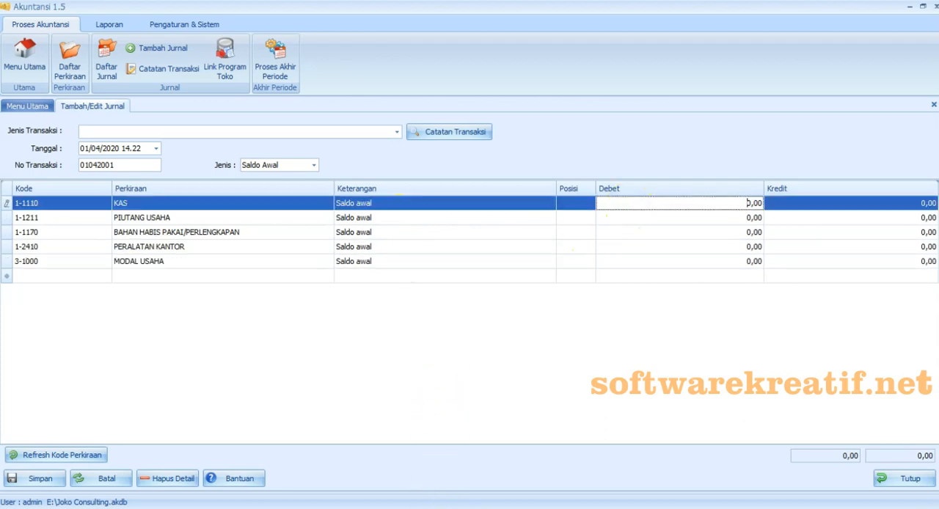
type("100000000")
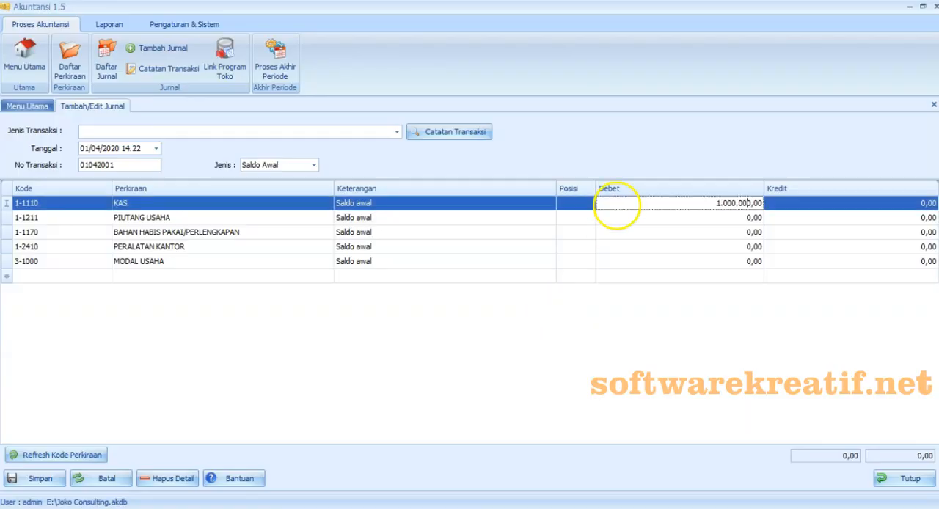
left_click(622, 218)
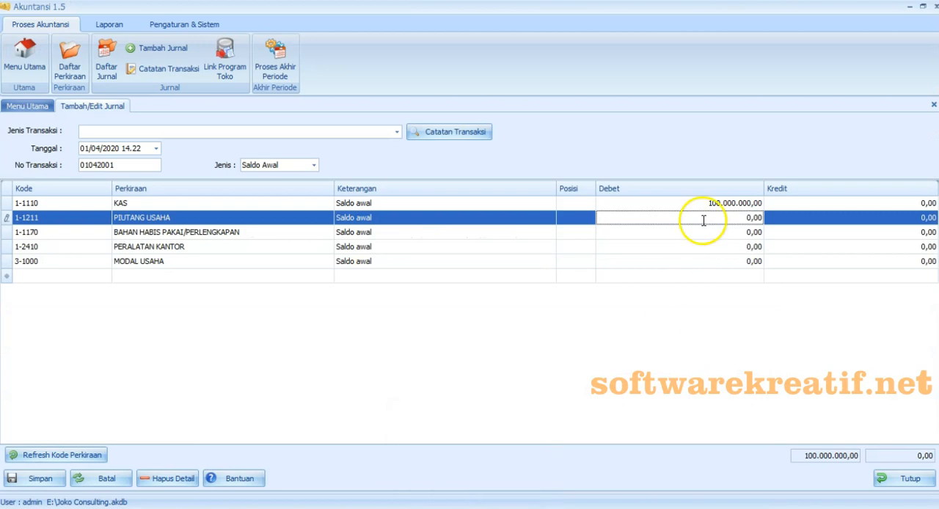
type("5.000.000")
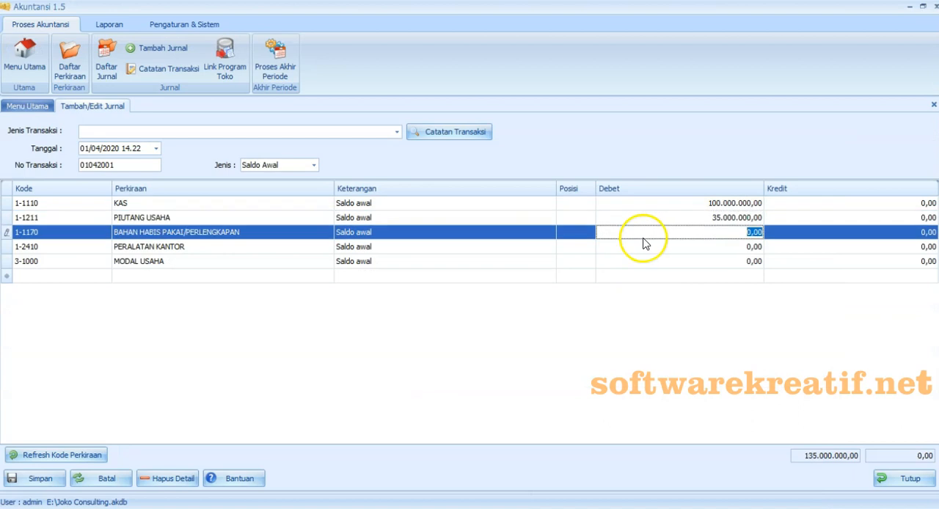
type("2.400.0")
type("00")
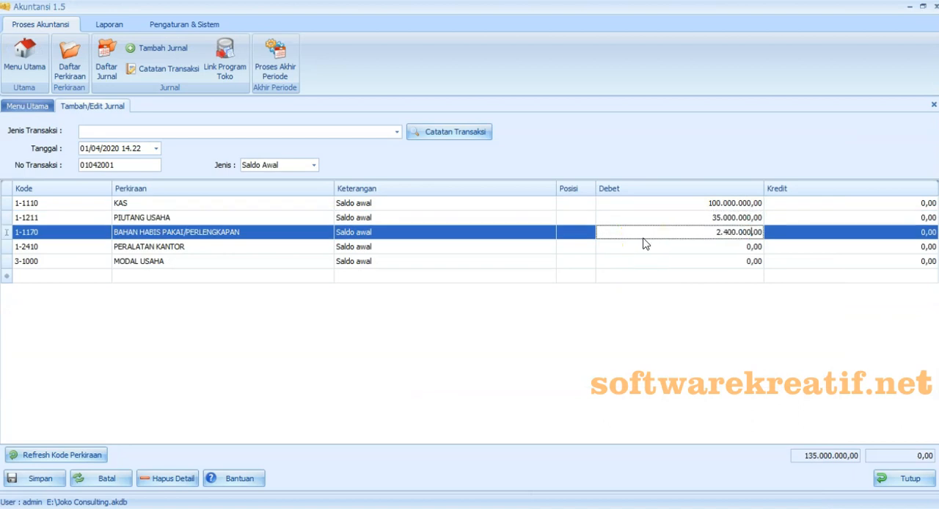
- Check the office equipment value in the Excel exercise and enter a debit of 10.500.000 for PERALATAN KANTOR
left_click(639, 246)
left_click(373, 414)
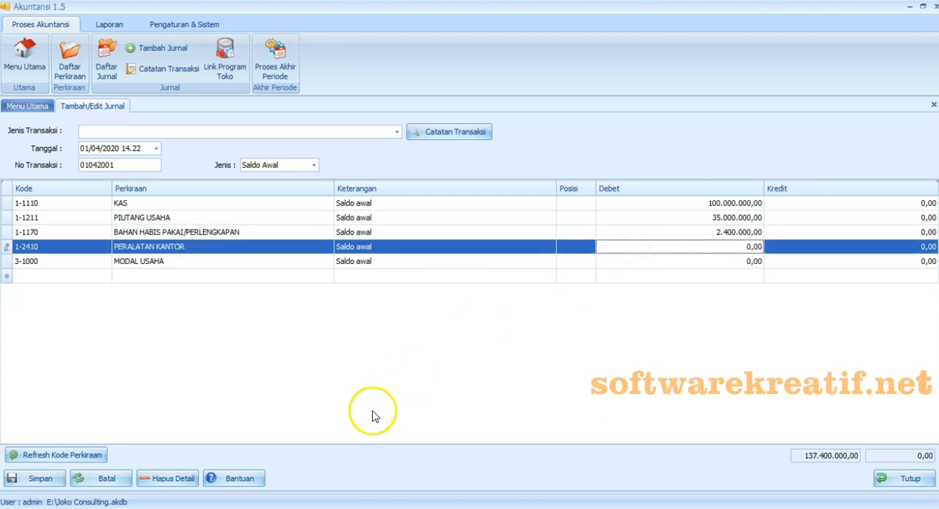
key("alt+Tab")
key("alt+Tab")
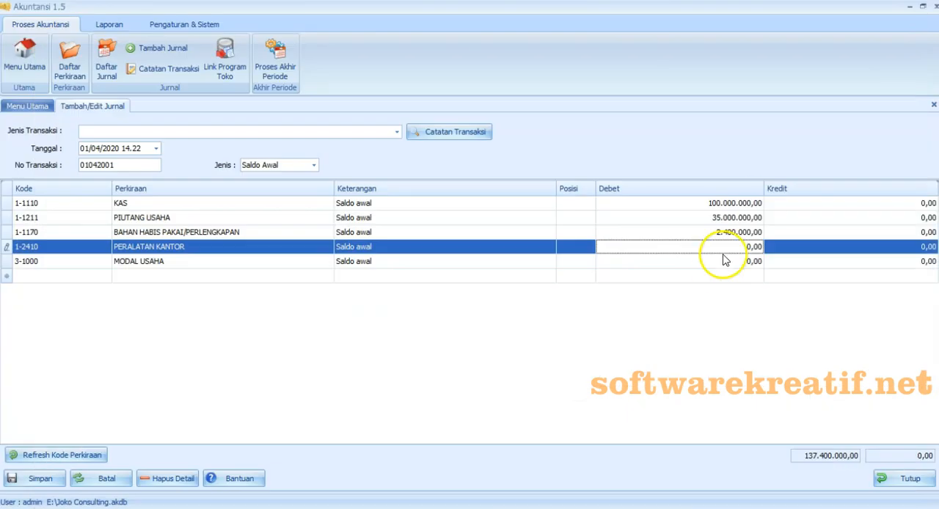
type("10.500.00")
left_click(724, 260)
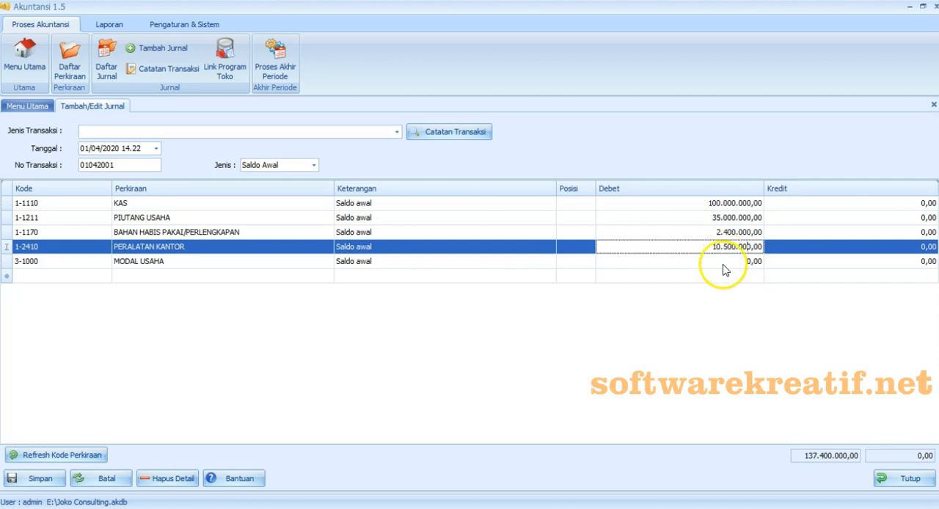
- Enter a credit of 147.900.000 for MODAL USAHA to balance the opening journal
left_click(769, 263)
type("1")
type("4.79")
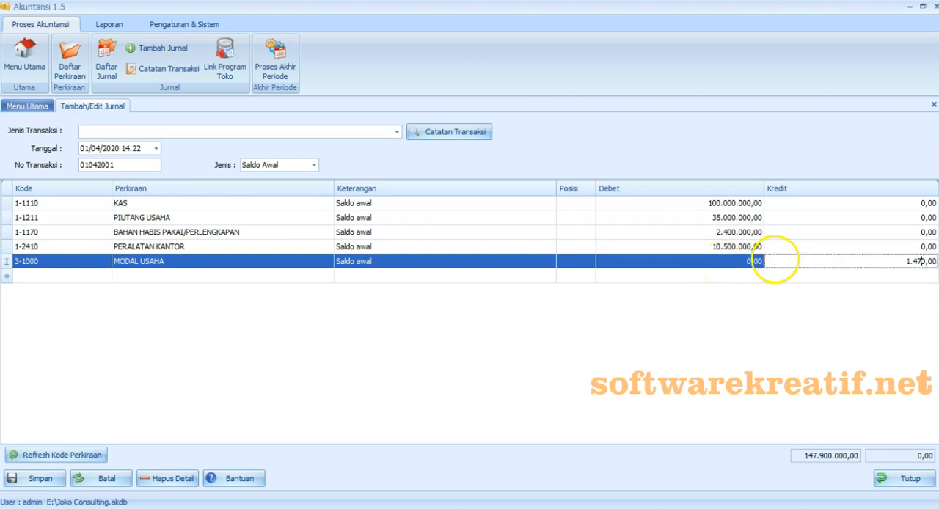
type("0.00")
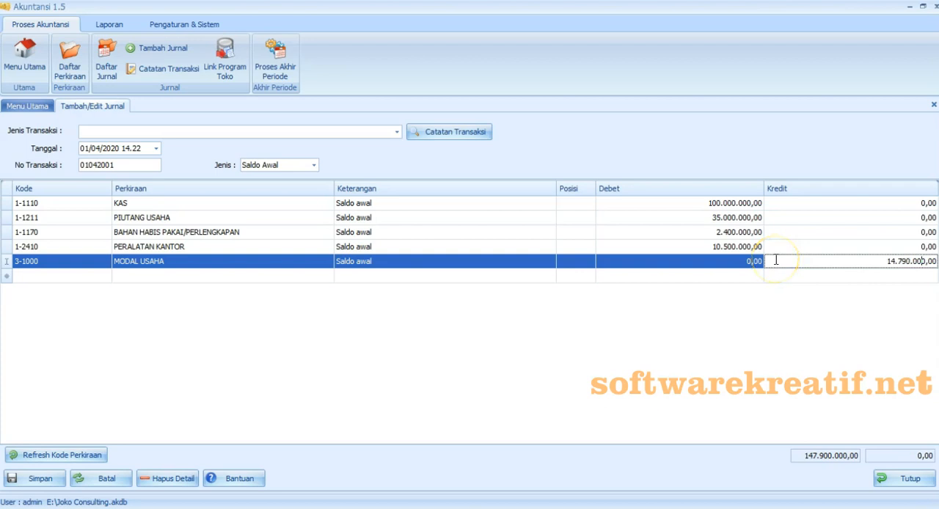
type("0")
left_click(776, 303)
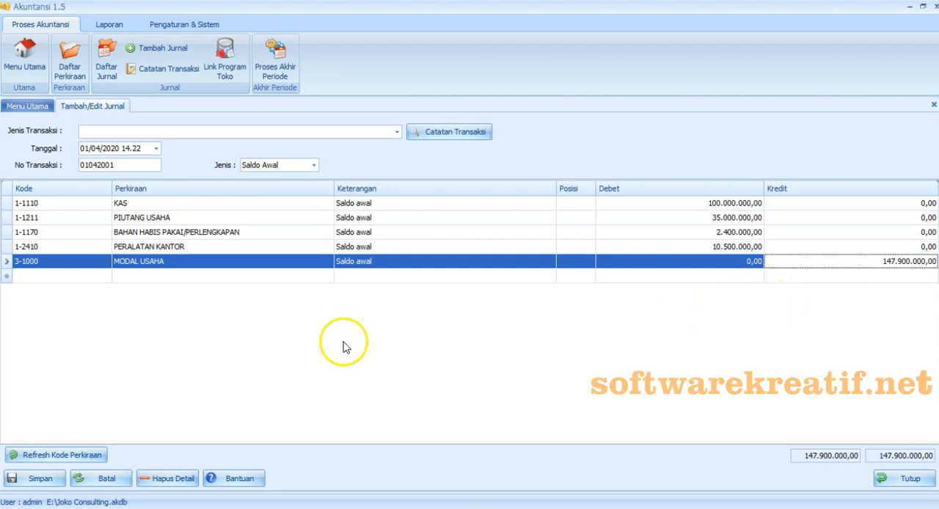
- Save the opening balance journal without recording it as a Catatan Transaksi
left_click(9, 482)
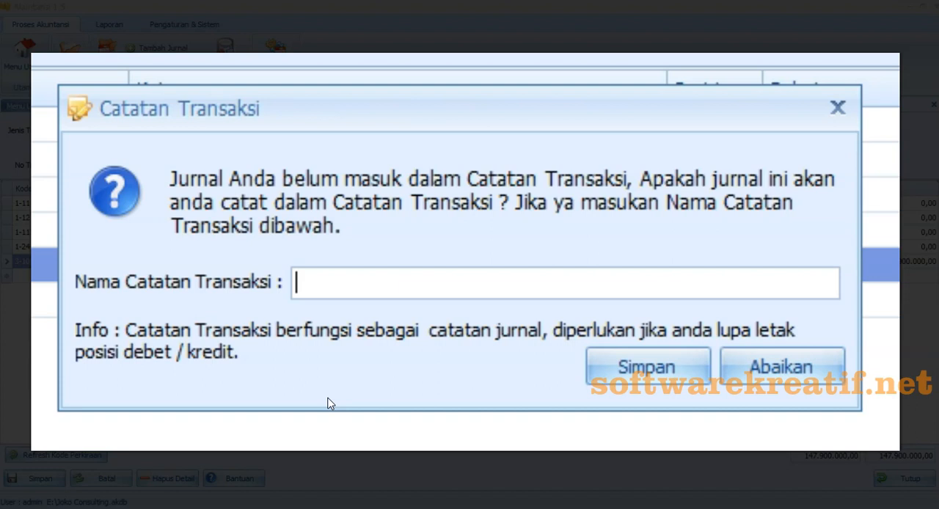
left_click(11, 14)
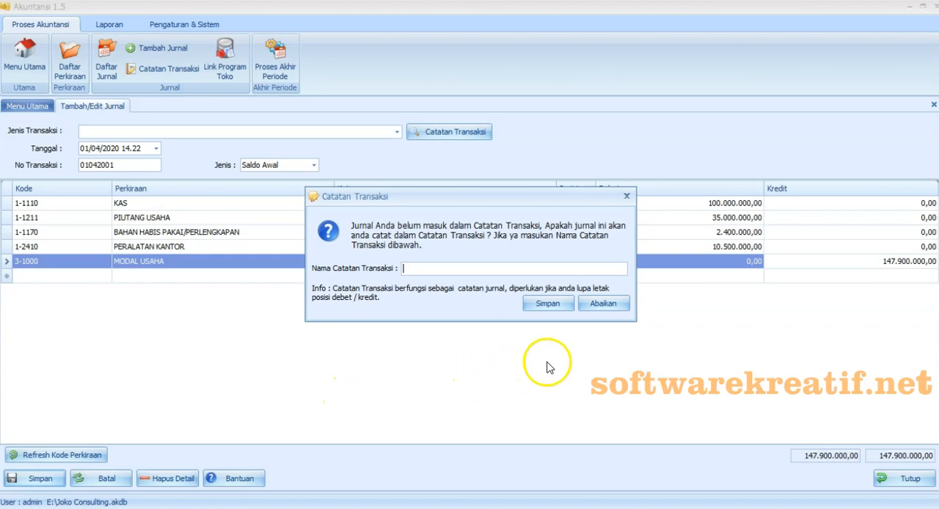
left_click(600, 304)
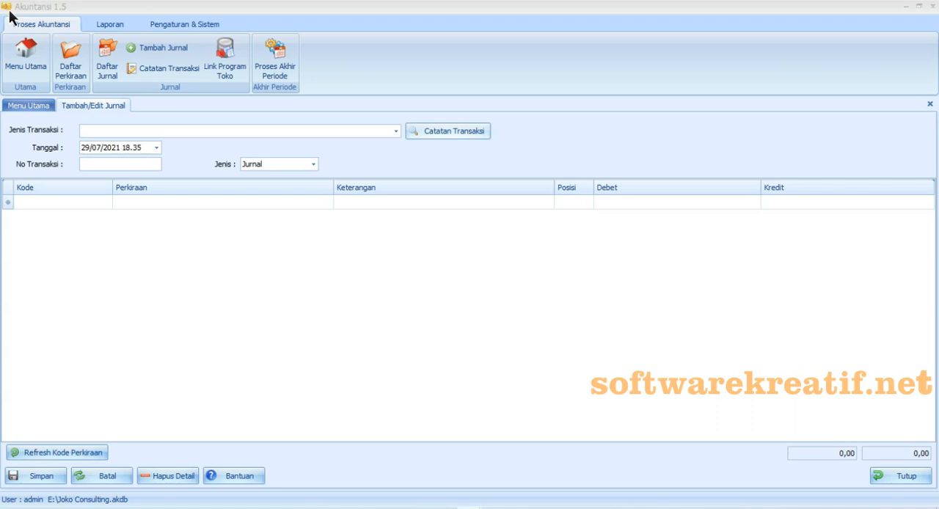
- Examine the debit and credit accounts of Catatan Transaksi entries, including Biaya Gaji + PPh, Penyimpanan Deposito, Penyusutan Kendaraan and Retur Penjualan Kredit
left_click(482, 133)
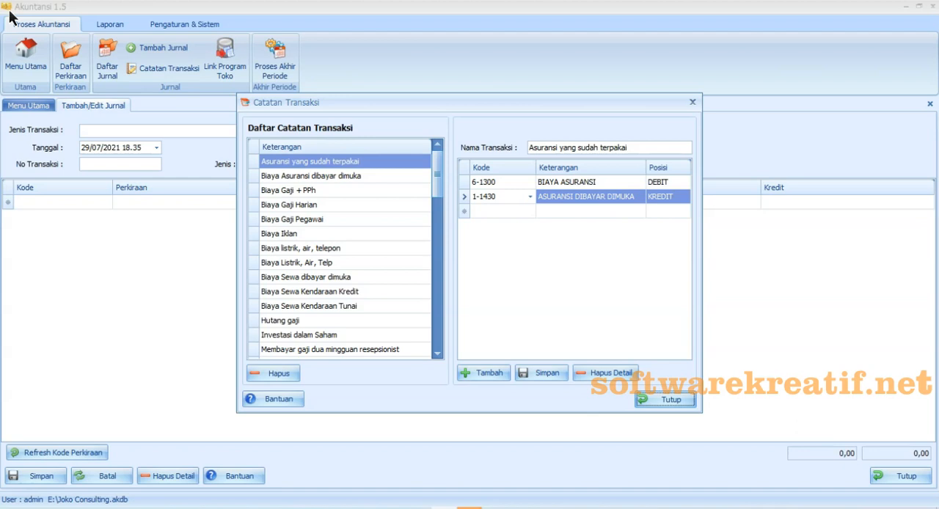
left_click(665, 400)
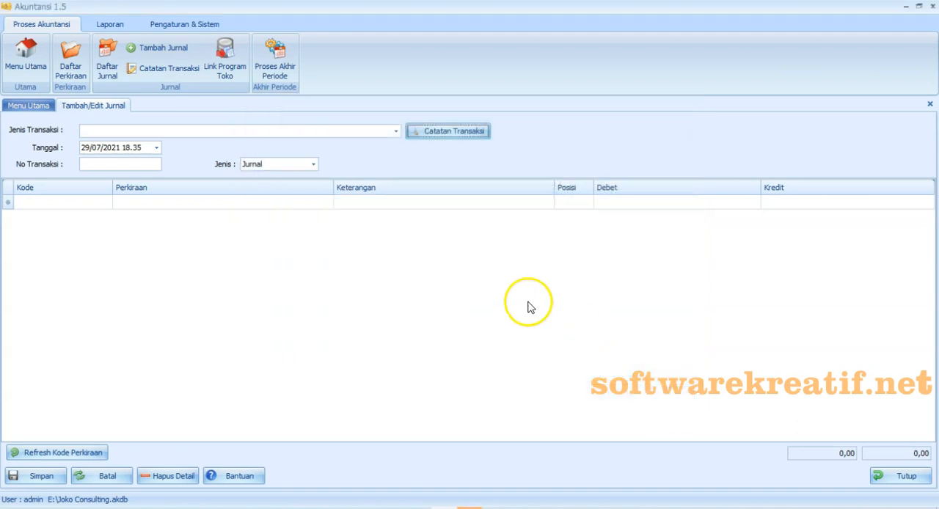
left_click(185, 78)
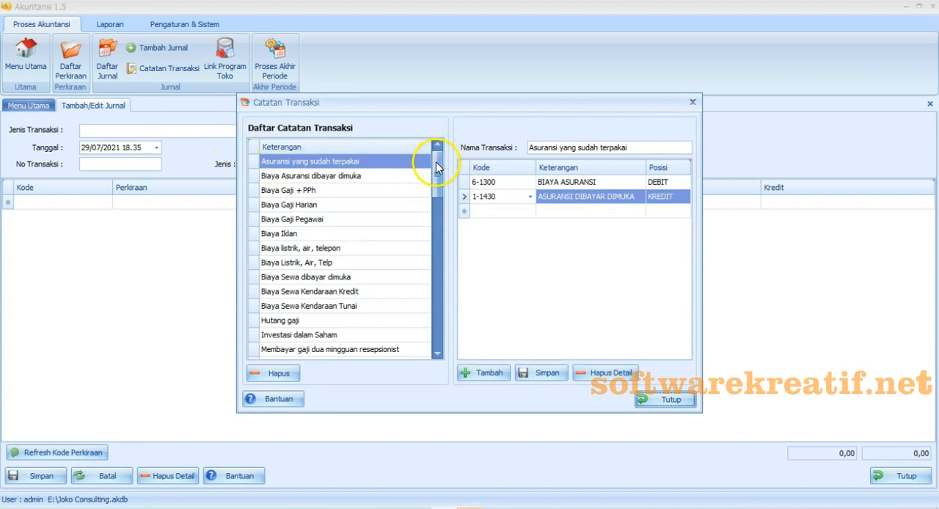
left_click(321, 192)
left_click_drag(437, 164, 450, 320)
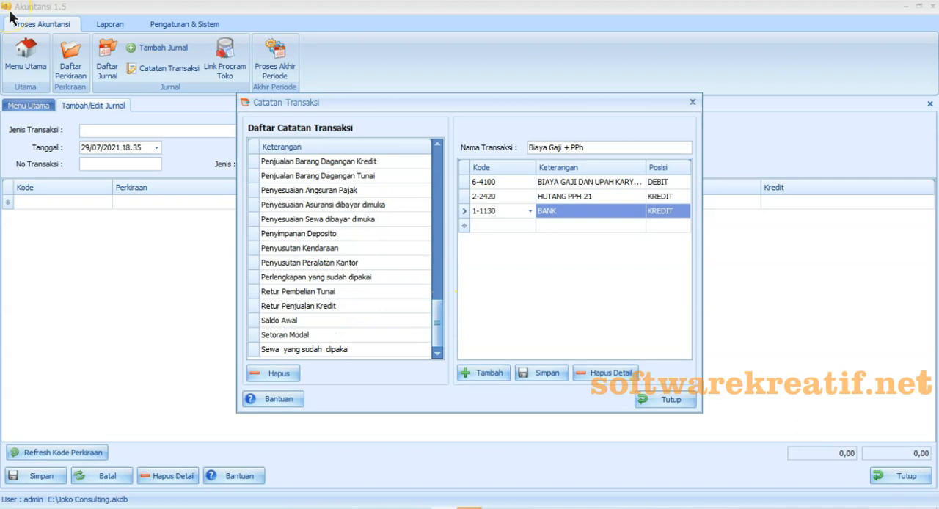
left_click(338, 237)
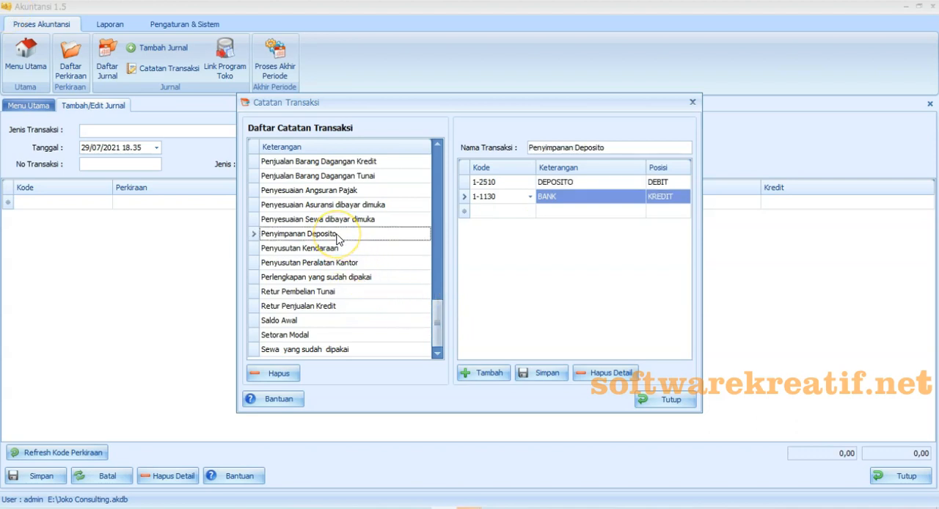
left_click(342, 250)
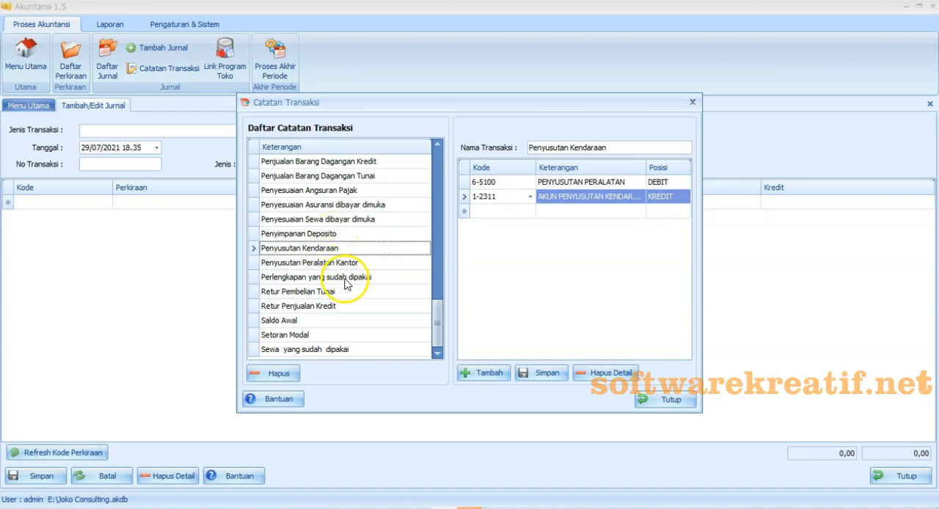
left_click(345, 292)
left_click(346, 308)
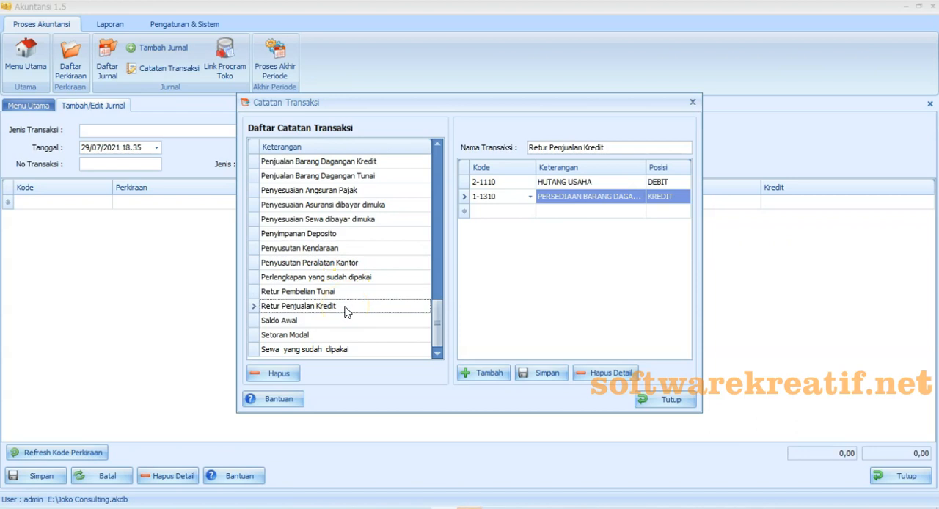
- Examine the debit and credit accounts of the Investasi dalam Saham, Pembayaran Hutang PPH 21 and Pembayaran Hutang PPN transaction notes
left_click_drag(437, 325, 433, 168)
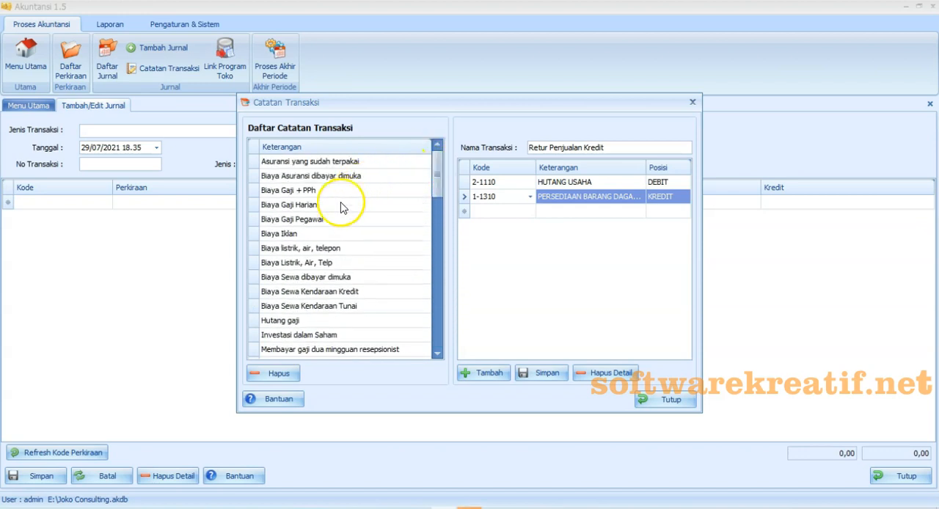
left_click(315, 336)
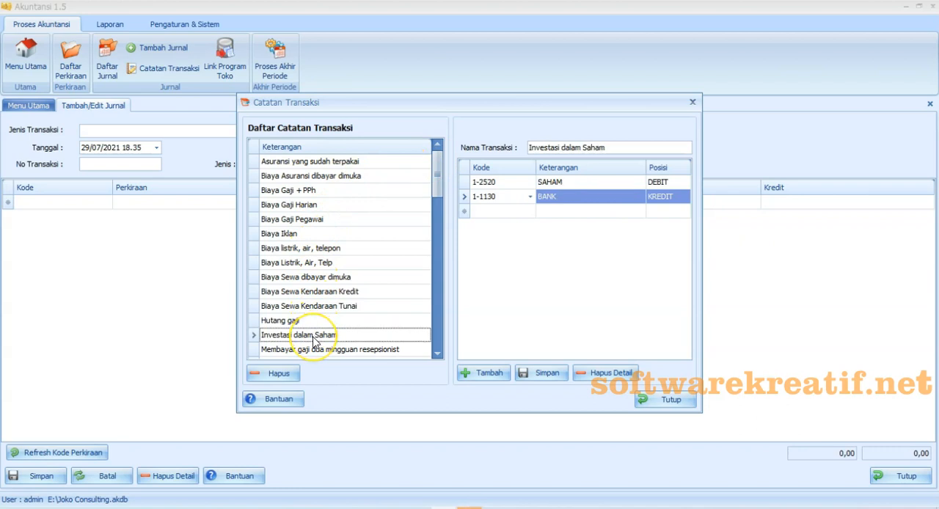
scroll(314, 339, "down", 5)
left_click(317, 248)
left_click(312, 263)
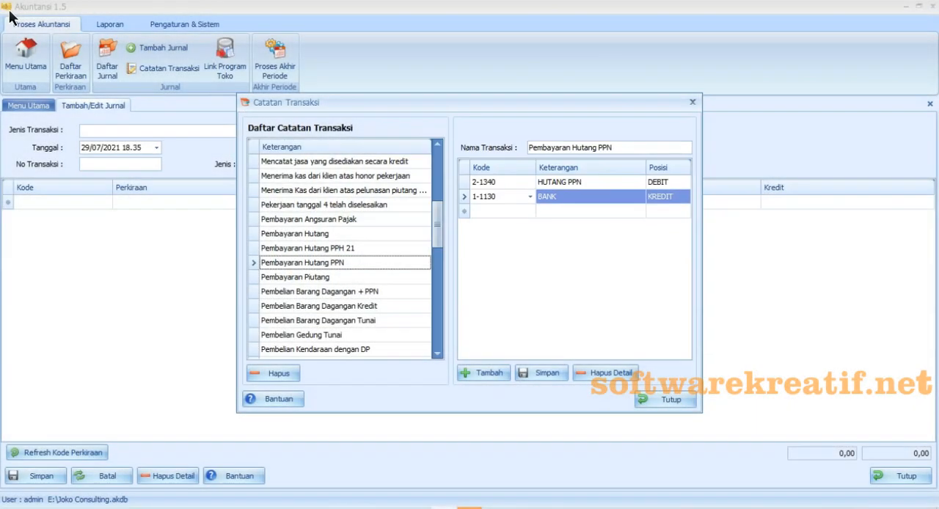
- Close the Catatan Transaksi window and load the Biaya Listrik, Air, Telp transaction type into the new journal
left_click(493, 378)
left_click(493, 378)
left_click(655, 405)
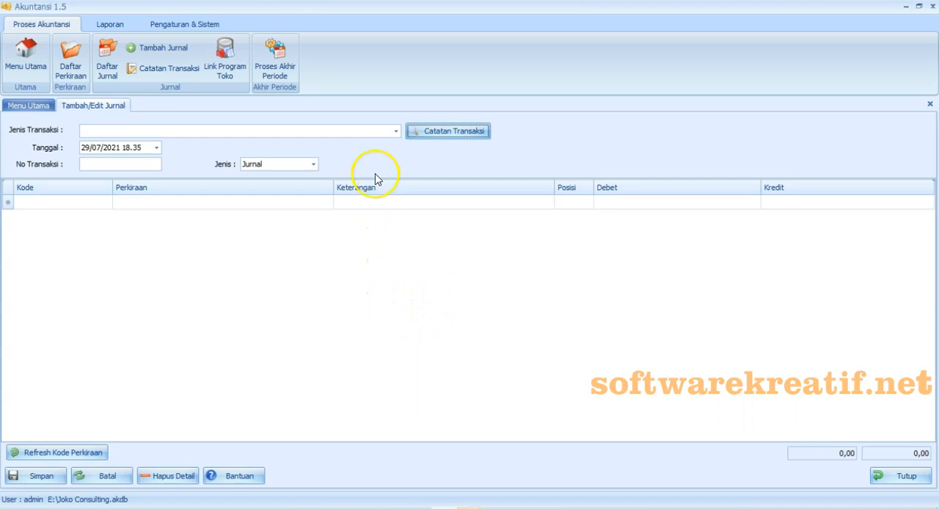
left_click(396, 131)
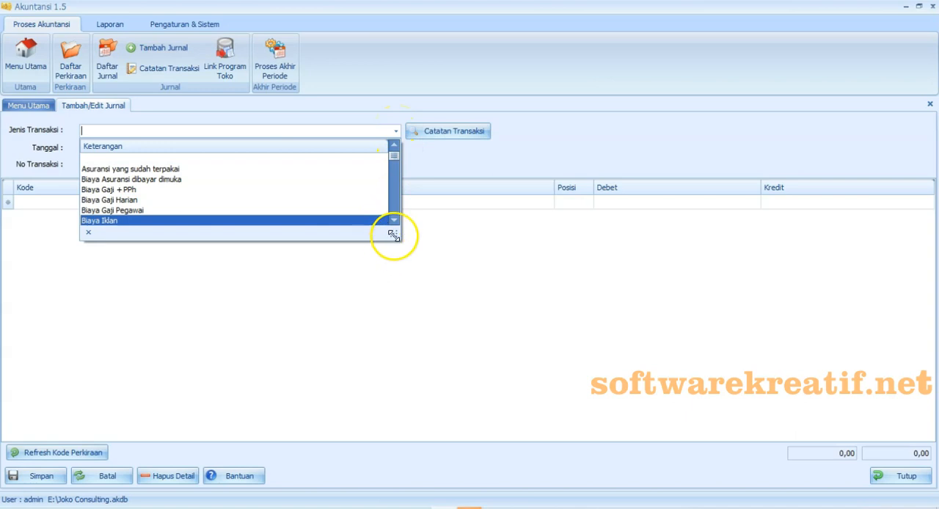
left_click_drag(393, 234, 469, 452)
left_click(106, 240)
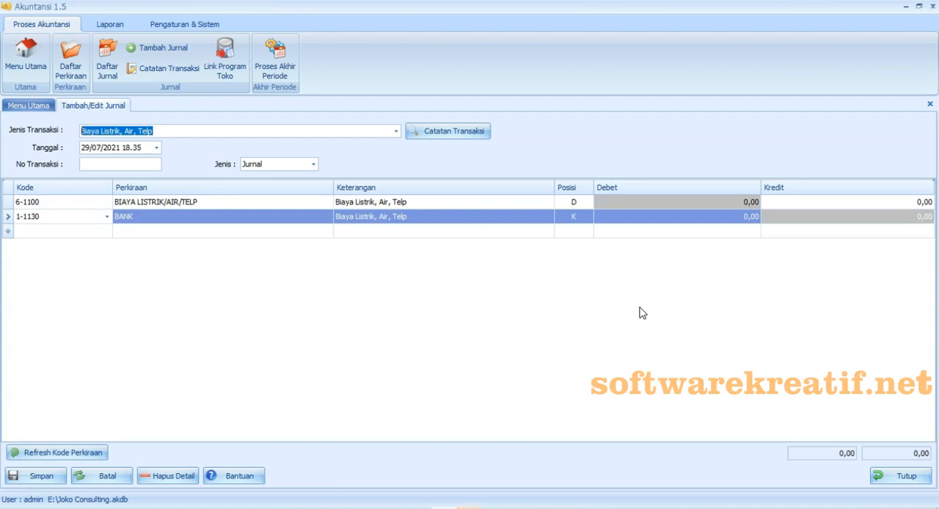
- Enter a debit of 1.000.000 for BIAYA LISTRIK/AIR/TELP and a credit of 1.000.000 for BANK
left_click(641, 202)
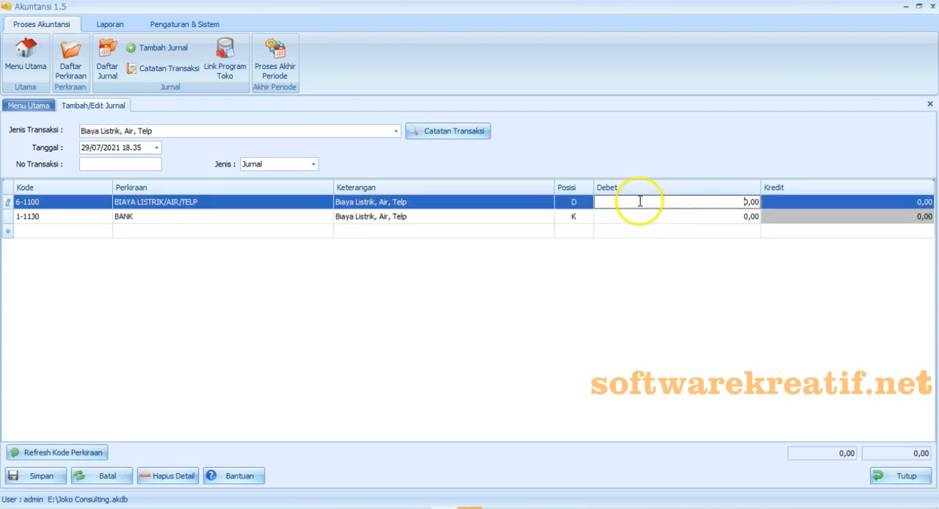
type("1.000.000")
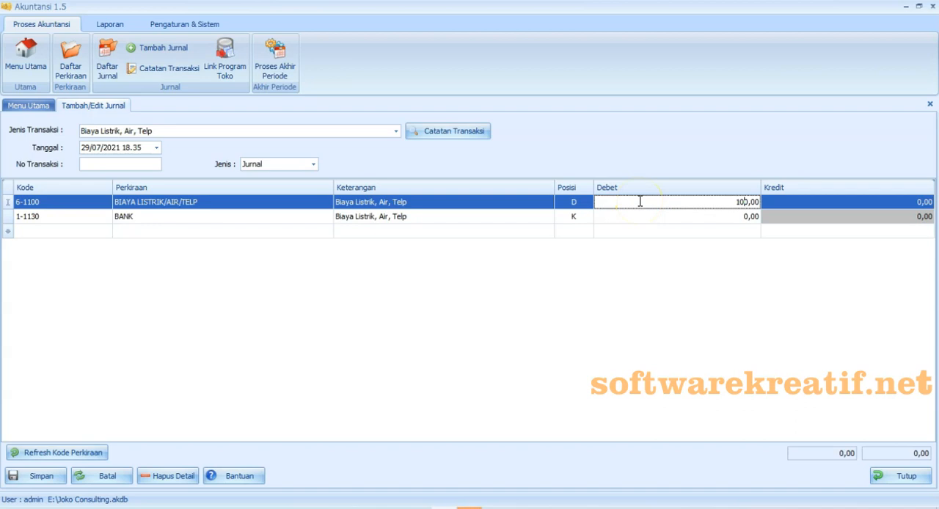
left_click(810, 217)
type("1000000")
left_click(784, 300)
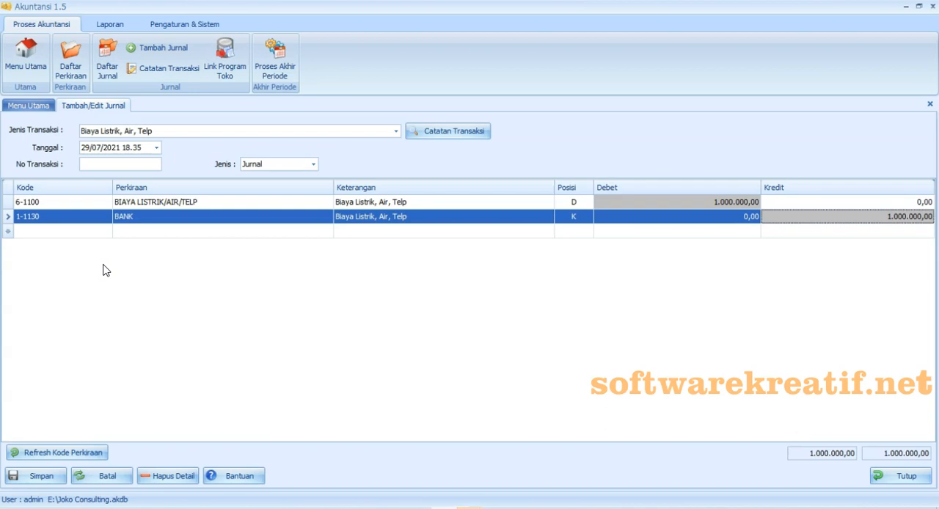
- Change the credit account from BANK to 1-1110 KAS, enter transaction number 01 and save the journal
left_click(106, 217)
key("Escape")
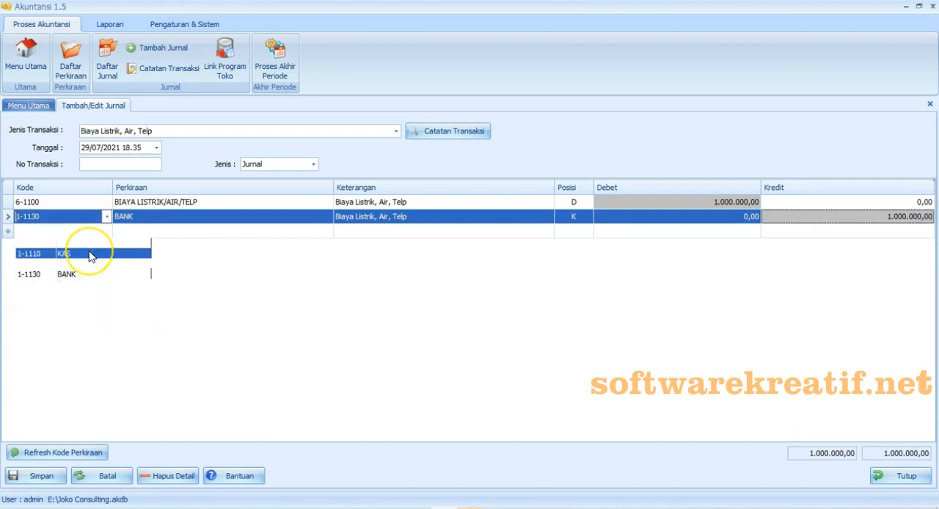
left_click(90, 254)
left_click(86, 165)
type("01")
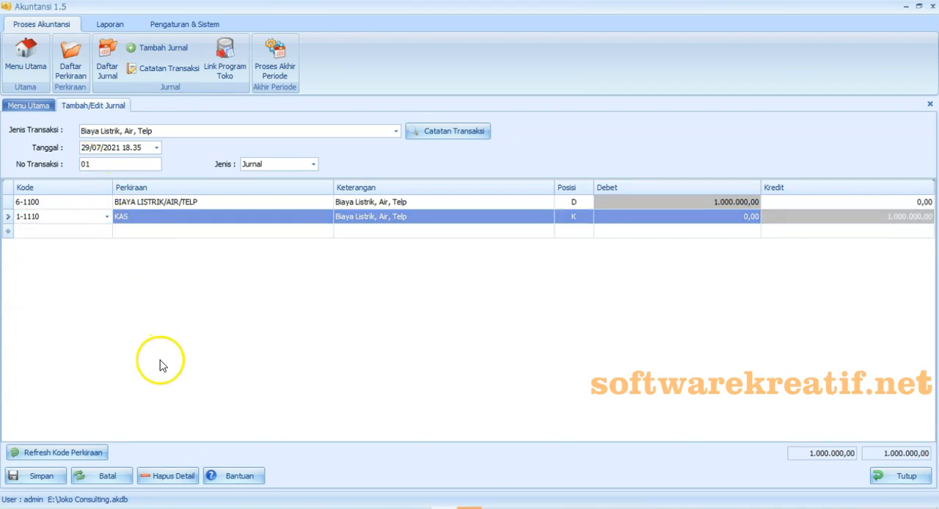
left_click(41, 476)
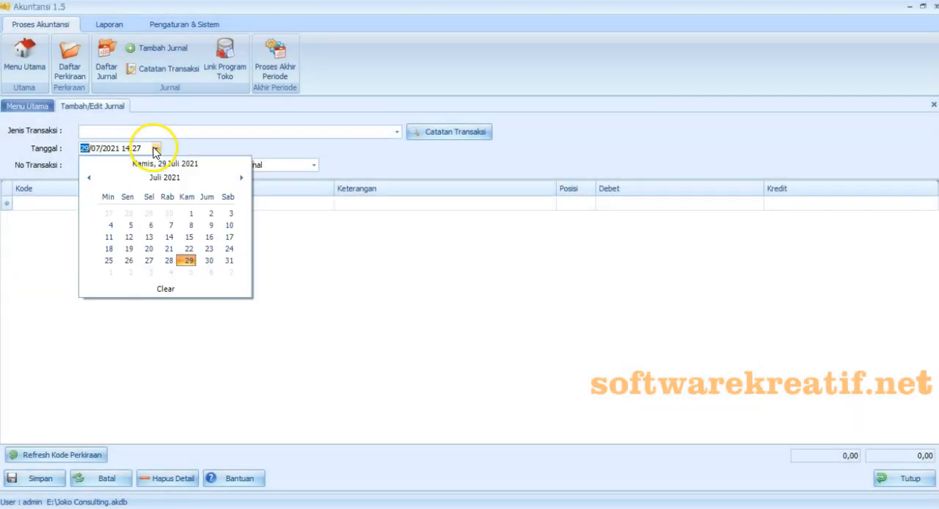
- Date the new journal 1 April 2020 and give it transaction number 01042002
left_click(165, 176)
left_click(220, 211)
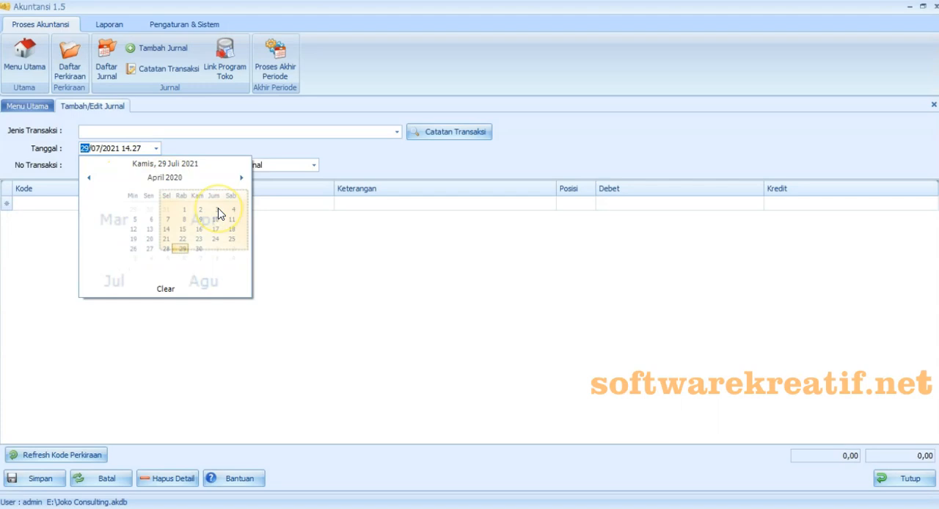
left_click(169, 217)
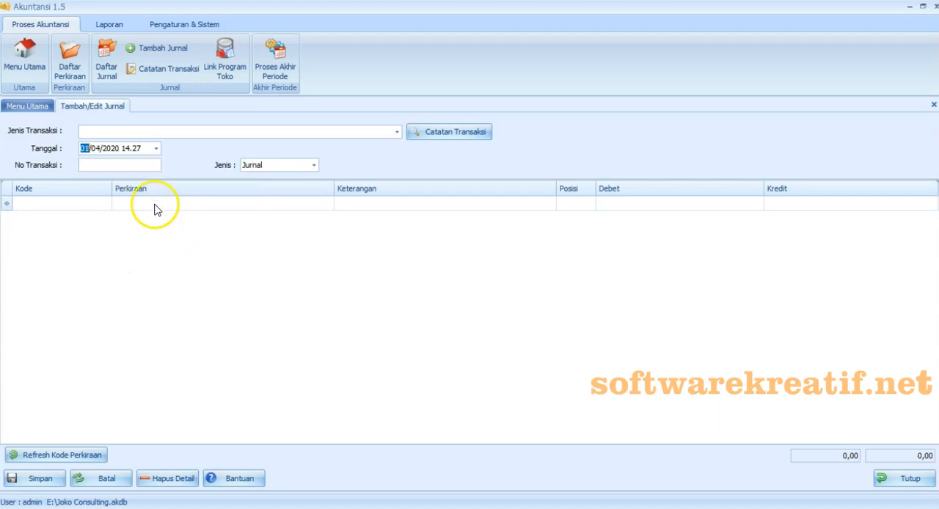
left_click(115, 164)
type("010")
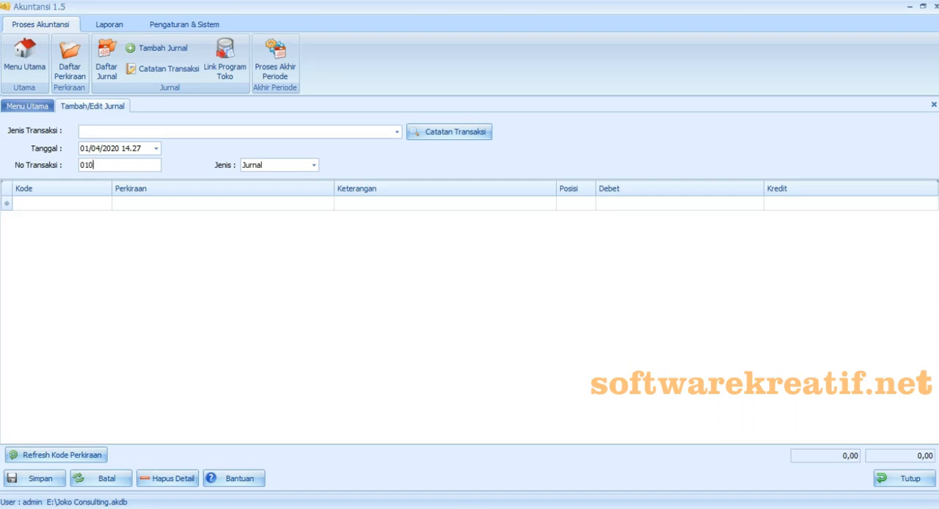
type("42002")
key("Tab")
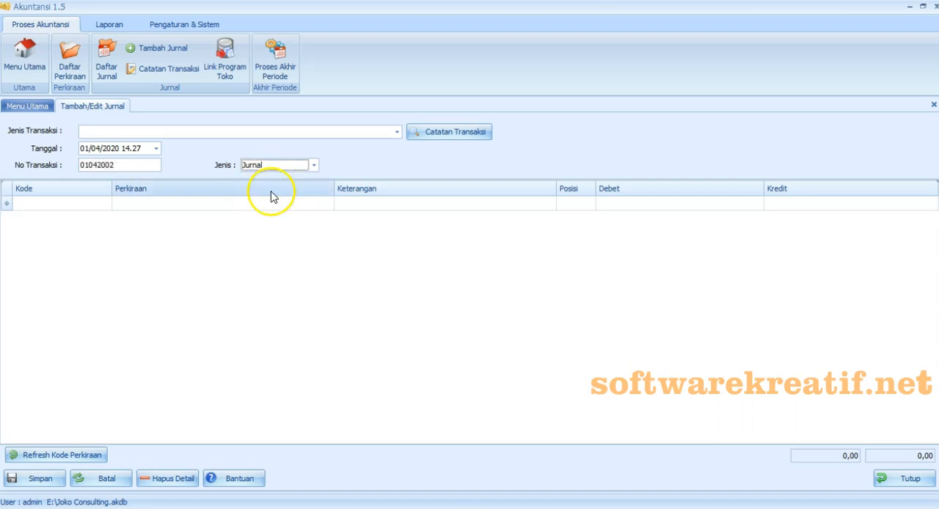
- Add the accounts 1-1420 SEWA DIBAYAR DIMUKA and 1-1110 KAS to the journal rows
left_click(80, 206)
scroll(194, 326, "down", 5)
left_click_drag(195, 339, 199, 377)
left_click(139, 358)
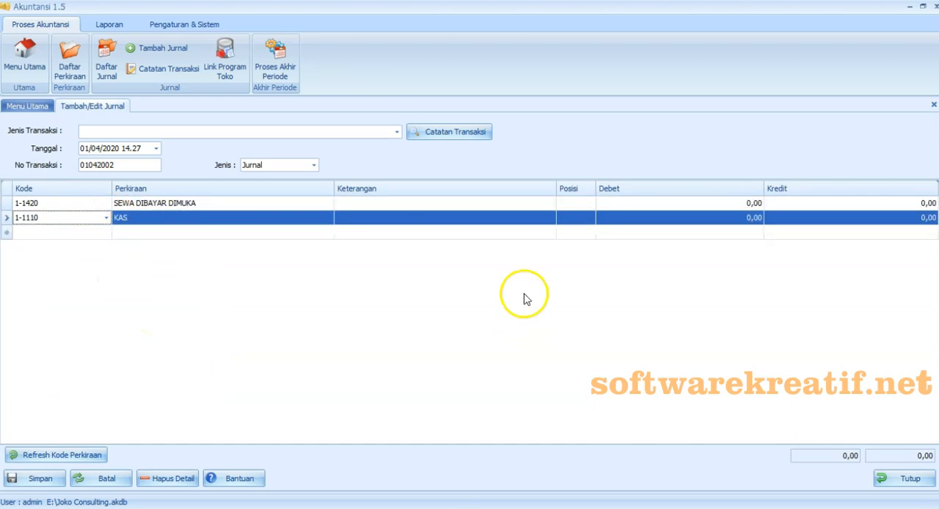
- Copy "Membayar sewa untuk tiga bulan sesuai kontrak sewa" from the Excel exercise into the Keterangan of both journal rows
left_click(463, 204)
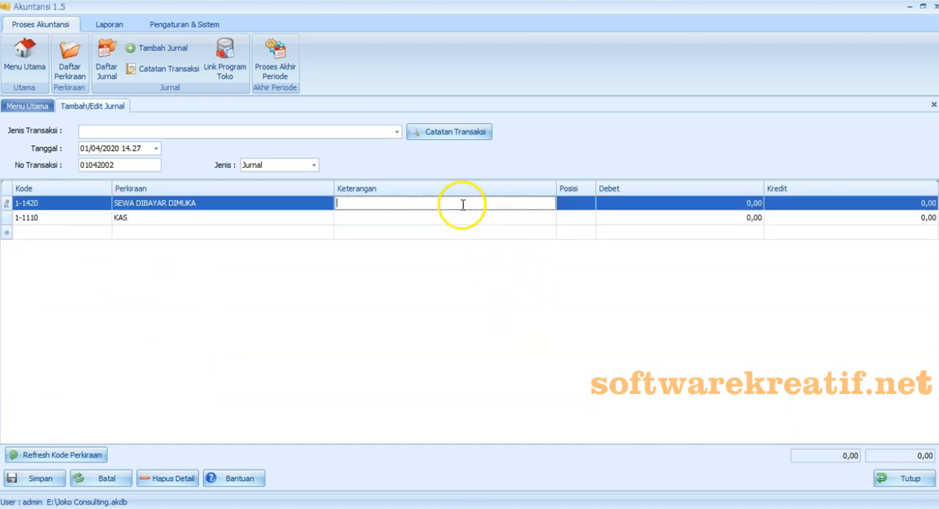
left_click(445, 508)
left_click(445, 463)
left_click_drag(48, 210, 249, 210)
right_click(250, 210)
left_click(251, 235)
mouse_move(471, 508)
left_click(468, 444)
key("ctrl+v")
left_click(352, 217)
key("ctrl+v")
- Enter a debit of 6.000.000 for SEWA DIBAYAR DIMUKA and a credit of 6.000.000 for KAS
left_click(604, 206)
type("6.000.")
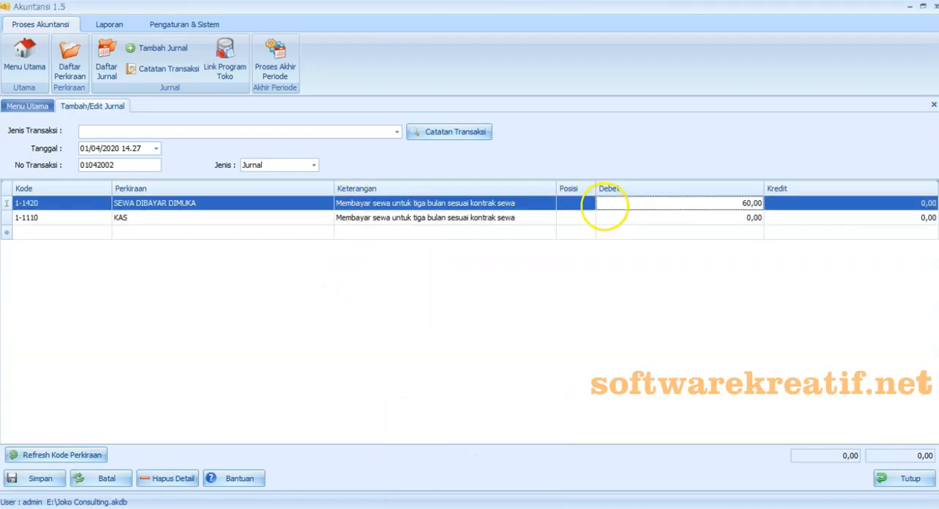
type("00")
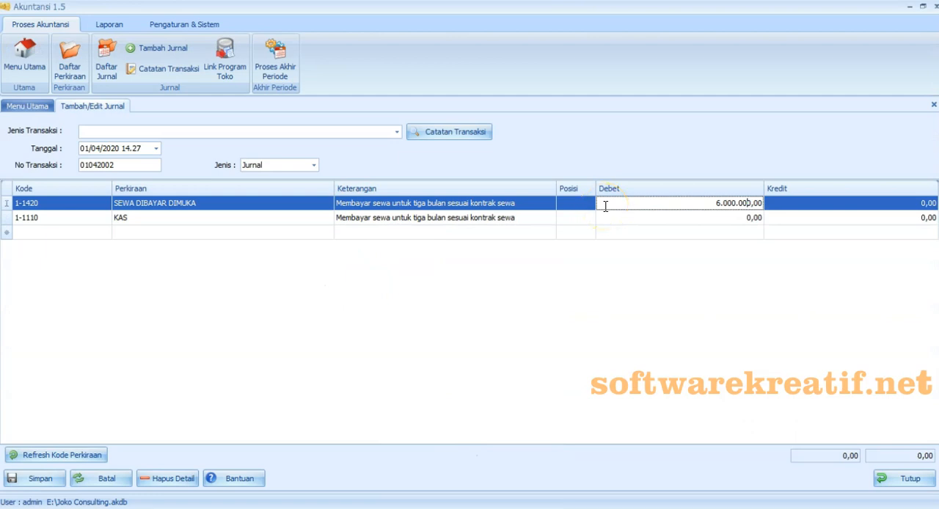
left_click(784, 220)
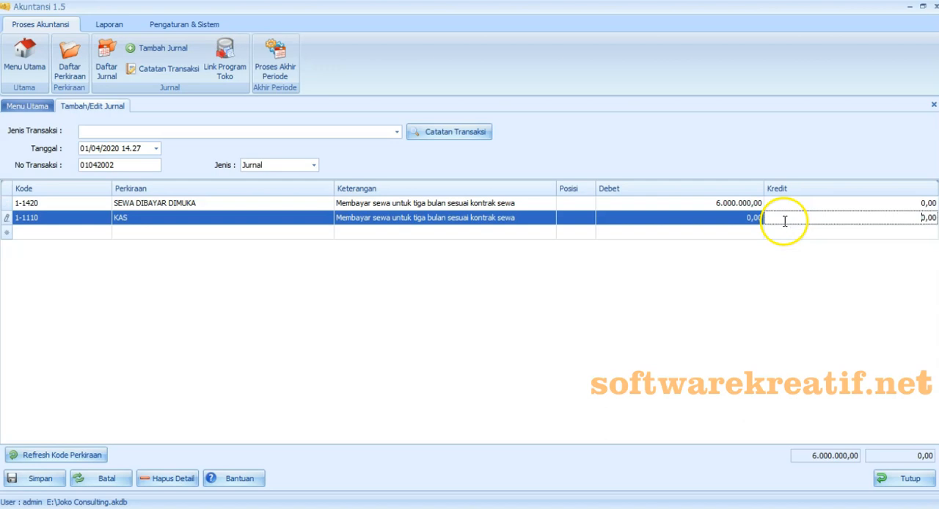
type("6.0")
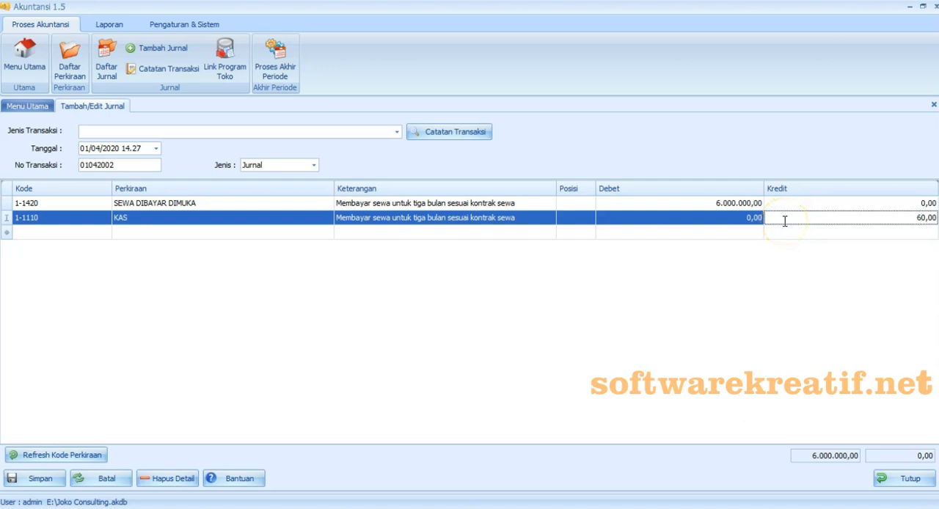
type("00.000")
left_click(783, 261)
left_click(772, 263)
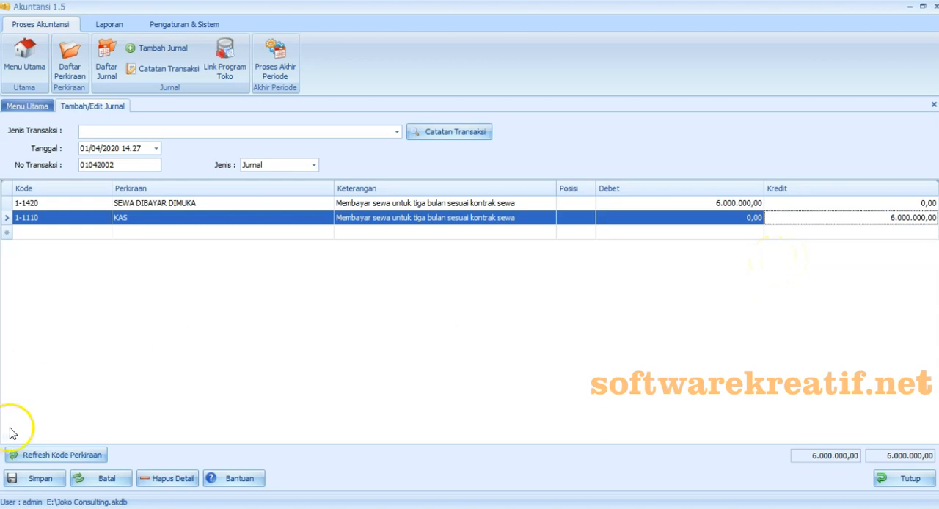
- Save the rent payment journal without recording it as a Catatan Transaksi
left_click(11, 488)
left_click(606, 306)
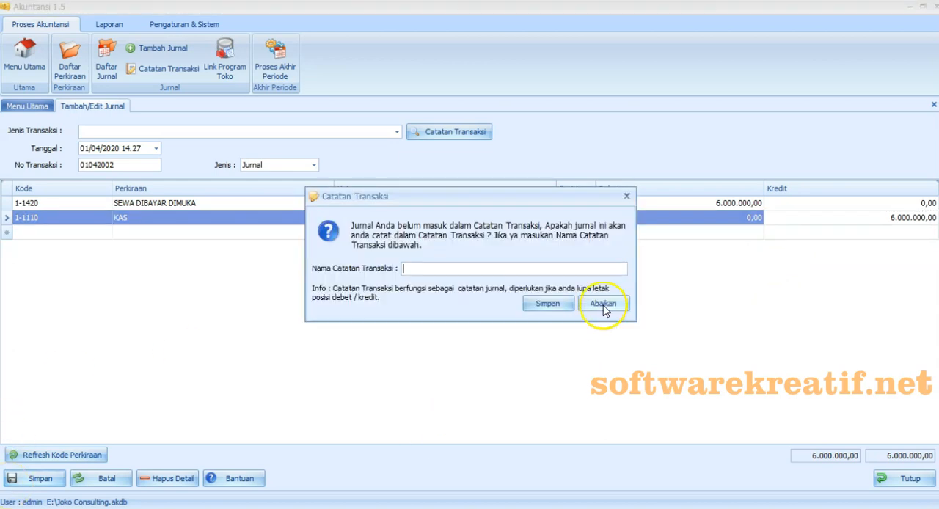
left_click(576, 307)
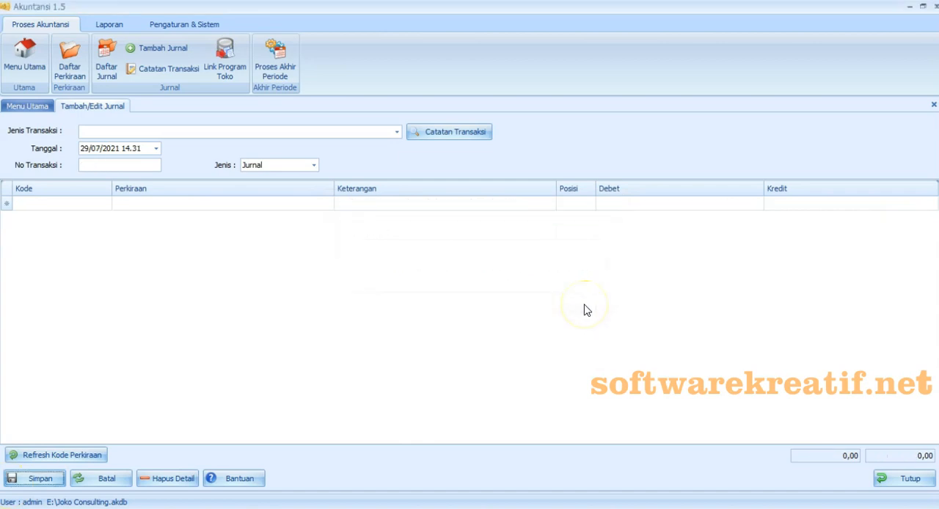
- Check the Tgl 2 insurance transaction in Excel, then date the new journal 2 April 2020 with transaction number 02042001
key("alt+Tab")
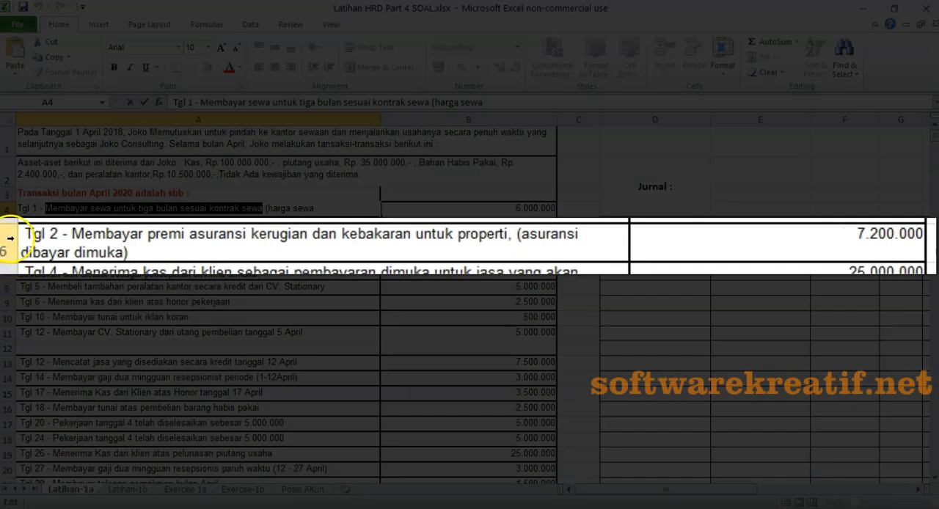
left_click(10, 238)
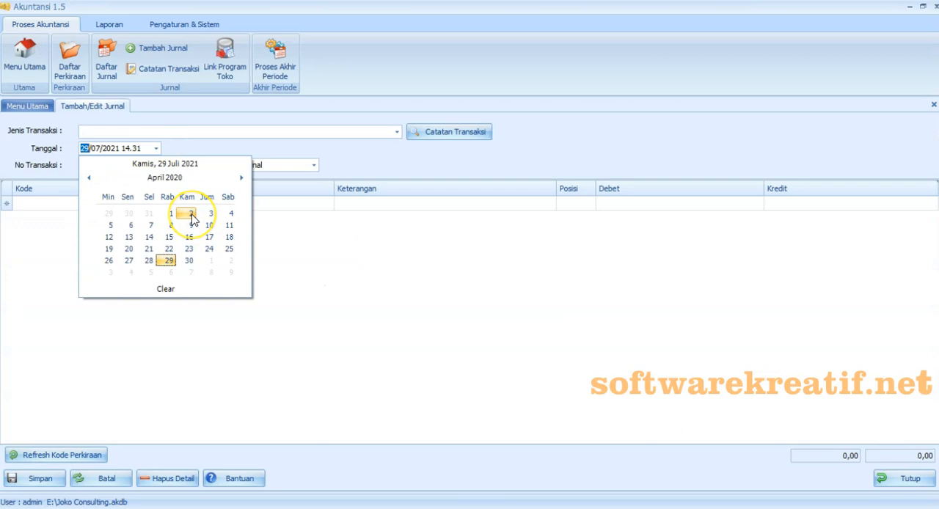
left_click(191, 215)
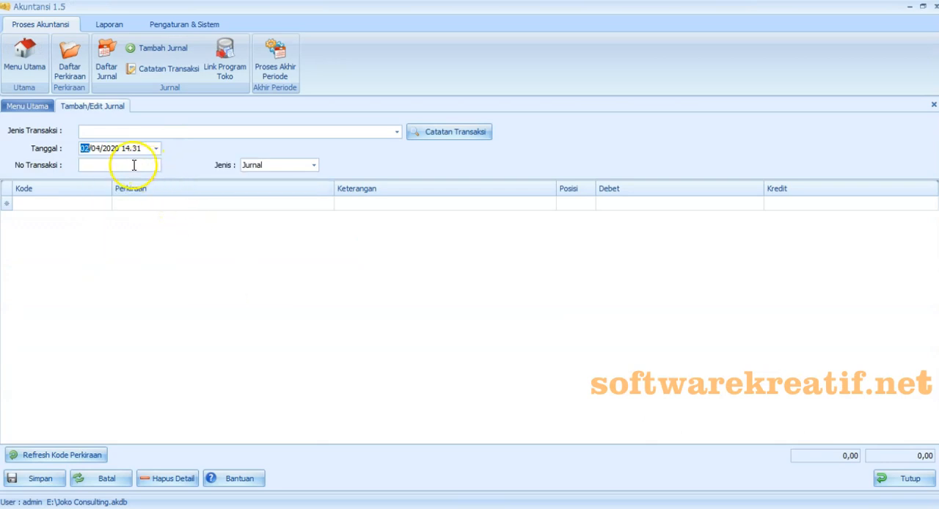
left_click(133, 165)
type("02042001")
- Add the accounts 1-1430 ASURANSI DIBAYAR DIMUKA and 1-1110 KAS to the journal rows
left_click(105, 203)
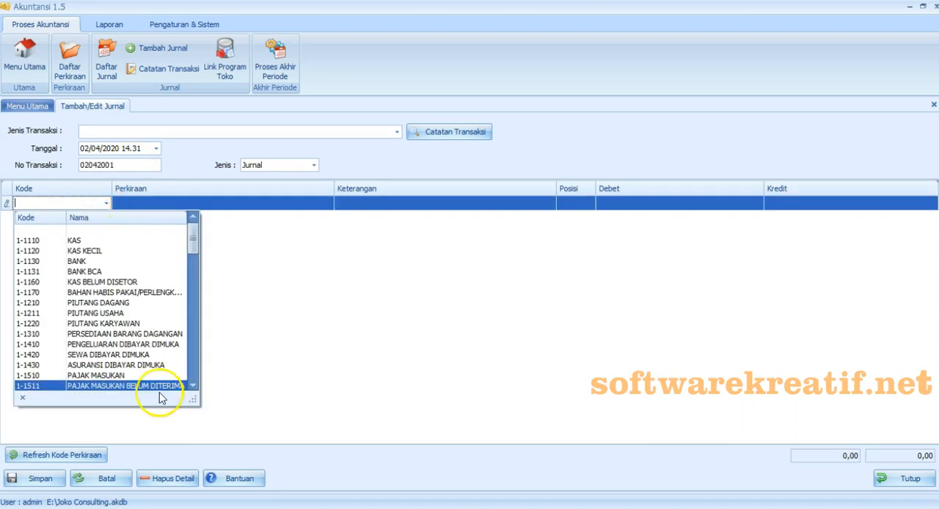
left_click(154, 366)
left_click(106, 219)
left_click(74, 255)
- Copy "Membayar premi asuransi kerugian dan kebakaran untuk properti" from the Excel exercise into the Keterangan of both journal rows
key("alt+Tab")
double_click(71, 241)
left_click_drag(49, 239, 309, 240)
key("ctrl+c")
key("alt+Tab")
left_click(359, 204)
right_click(359, 204)
left_click(390, 265)
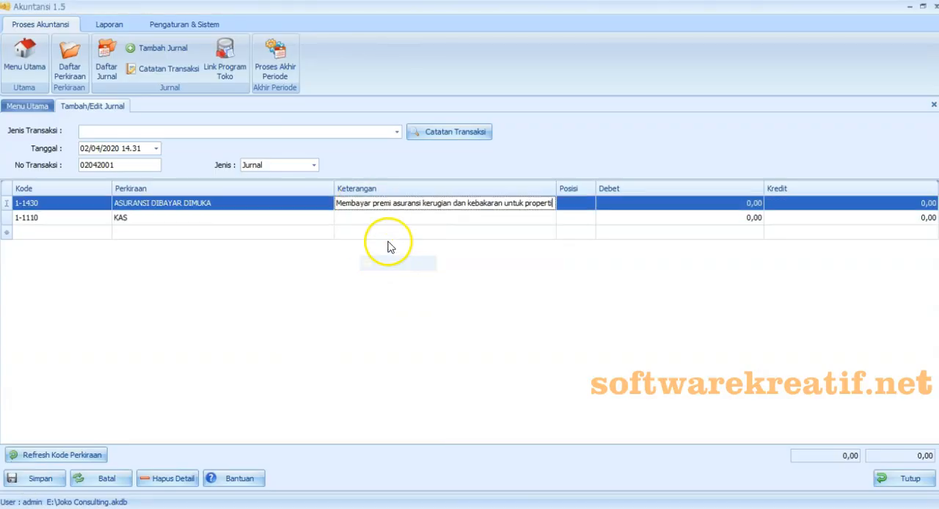
- Enter a debit of 7.200.000 for ASURANSI DIBAYAR DIMUKA and a credit of 7.200.000 for KAS
left_click(655, 206)
type("7.")
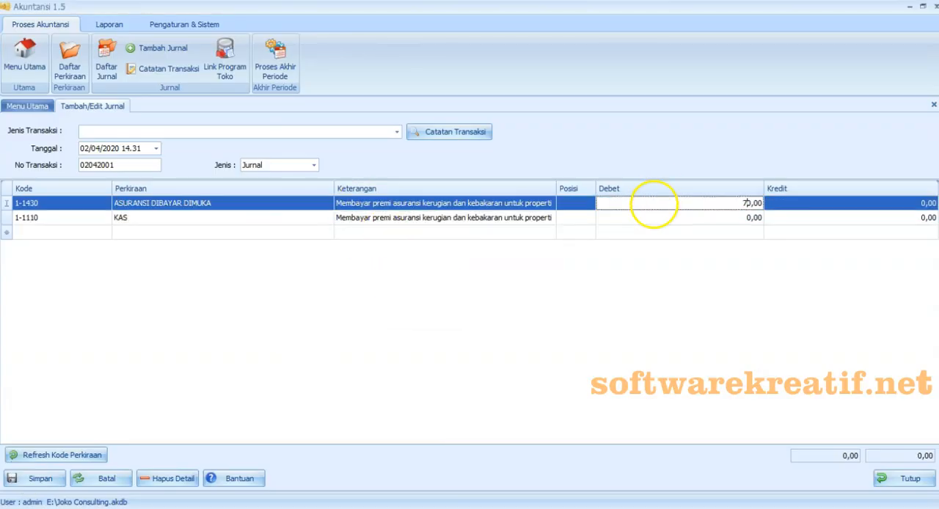
type("200.000")
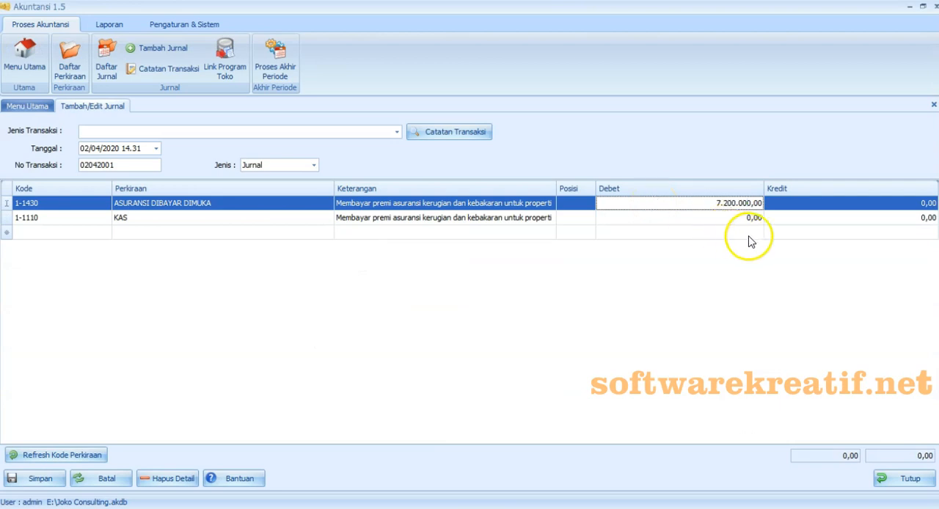
left_click(774, 218)
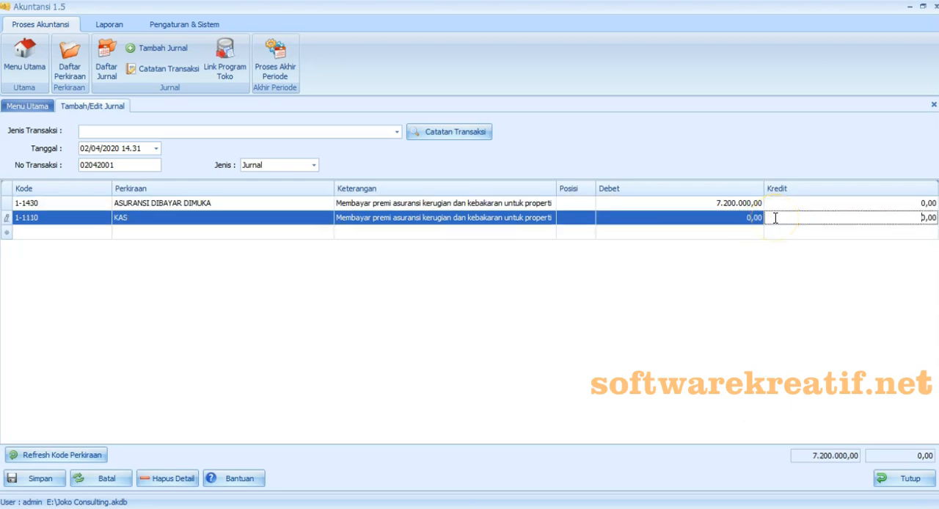
type("7.200.000")
left_click(755, 268)
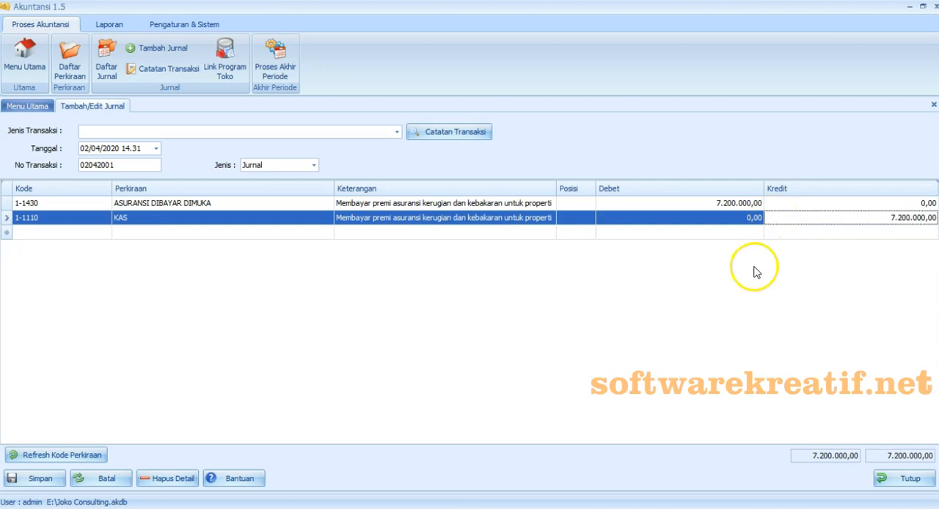
- Save the insurance premium journal without recording it as a Catatan Transaksi
left_click(57, 487)
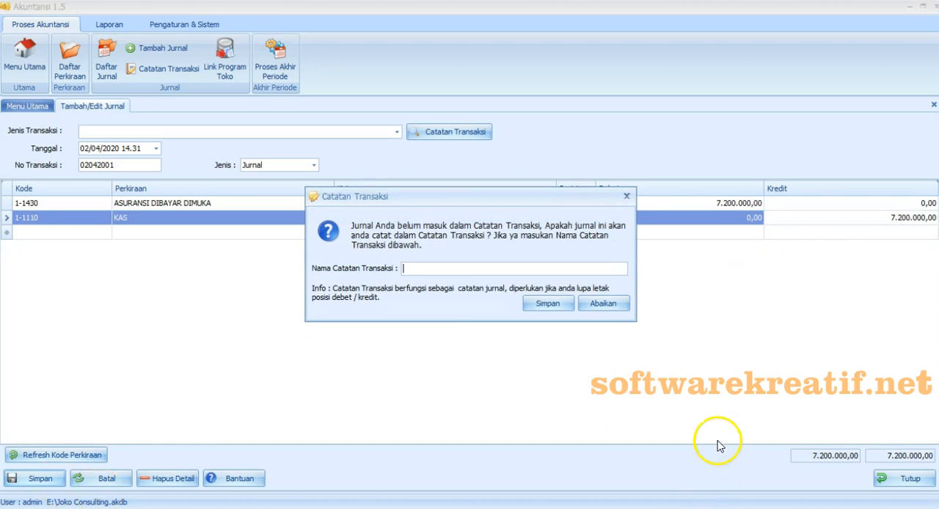
left_click(600, 308)
key("Return")
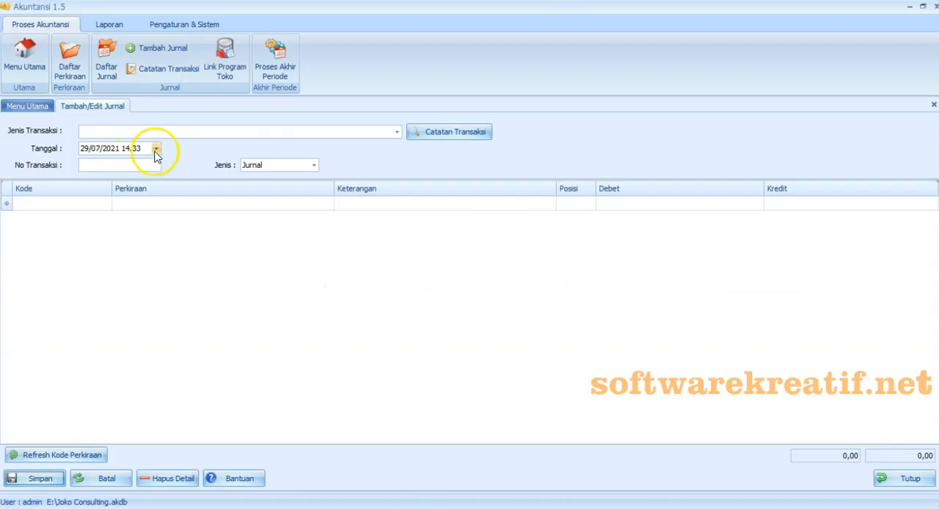
- Date the new journal 04/04/2020 and set its No Transaksi to 04042001
left_click(156, 148)
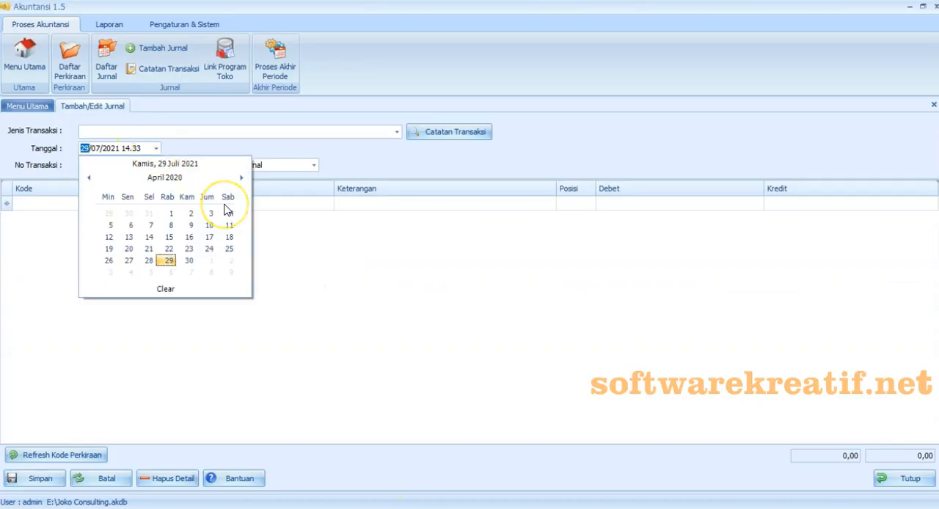
left_click(229, 213)
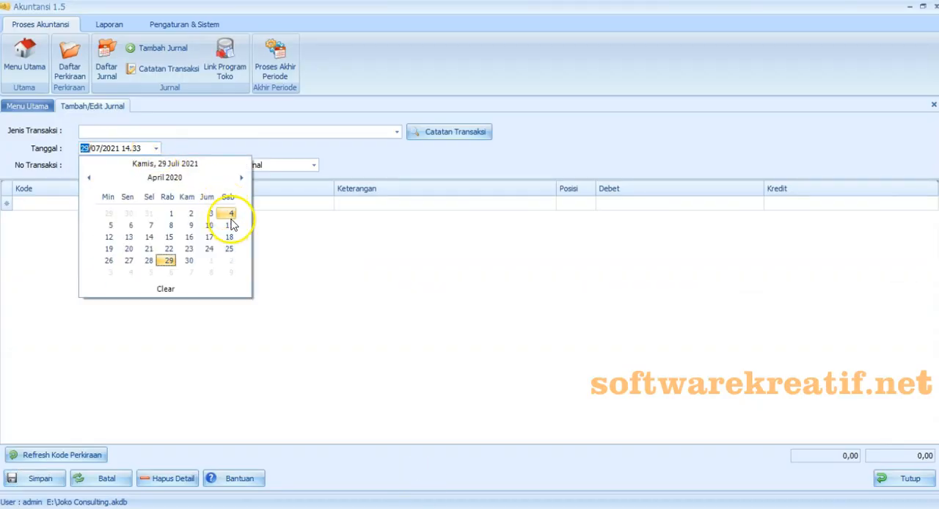
left_click(148, 166)
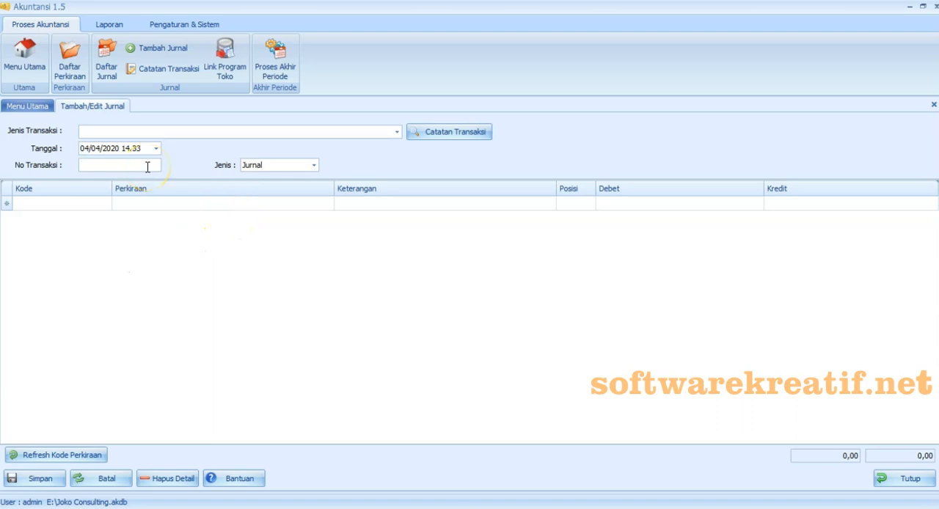
type("4")
key("BackSpace")
type("04042001")
- Add the accounts 1-1110 KAS and 2-1200 PENDAPATAN DITERIMA DIMUKA to the journal rows
left_click(93, 242)
left_click(106, 218)
left_click_drag(193, 239, 193, 272)
left_click(149, 359)
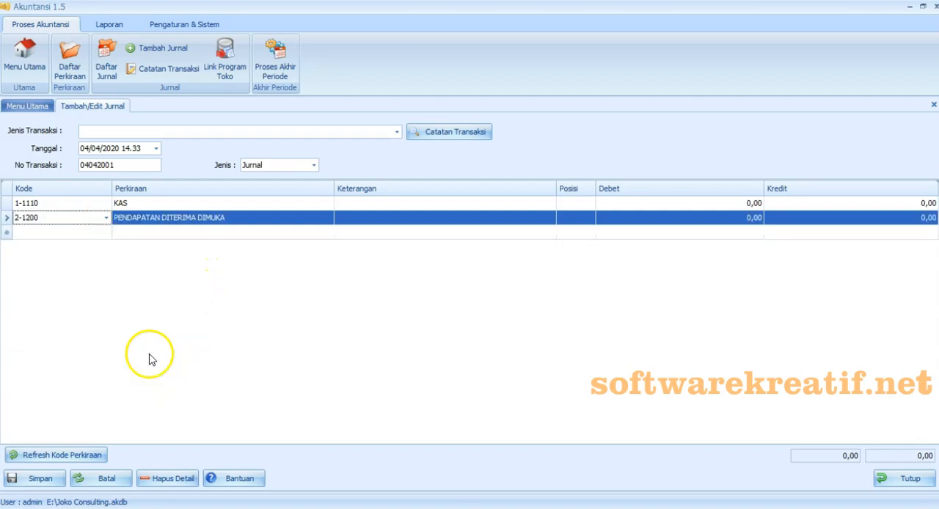
- Copy "Menerima kas dari klien sebagai pembayaran dimuka untuk jasa yang akan disediakan" from the Excel exercise into the Keterangan of both journal rows
key("alt+Tab")
double_click(52, 268)
mouse_move(46, 263)
left_mouse_down()
mouse_move(138, 261)
mouse_move(65, 264)
mouse_move(60, 273)
left_mouse_up()
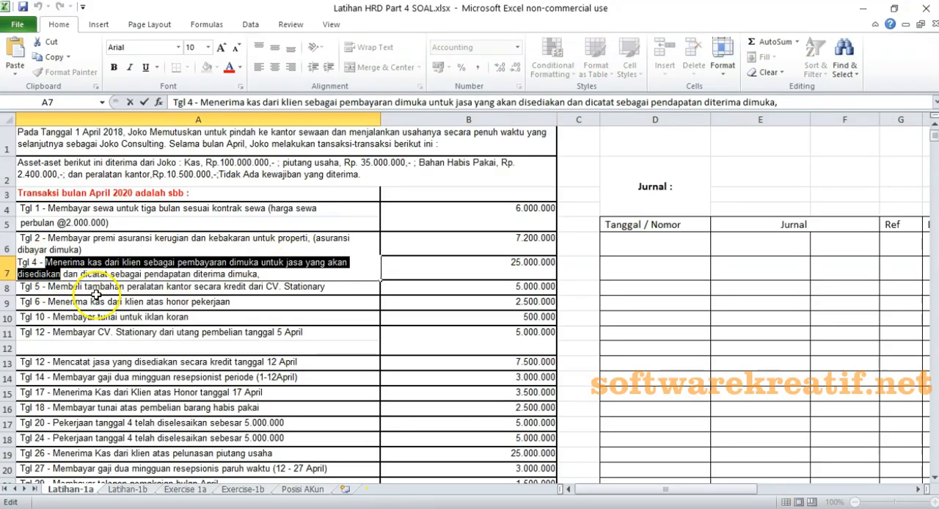
key("ctrl+c")
key("alt+Tab")
left_click(342, 203)
right_click(342, 204)
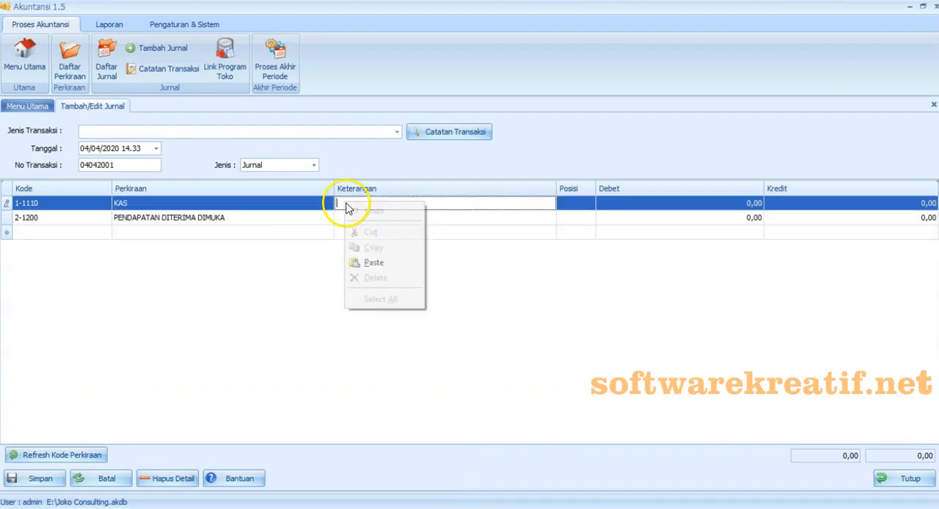
left_click(356, 265)
left_click(349, 219)
right_click(350, 219)
left_click(358, 275)
- Enter a debit of 25.000.000 for KAS and a credit of 25.000.000 for PENDAPATAN DITERIMA DIMUKA
left_click(604, 205)
type("25.0")
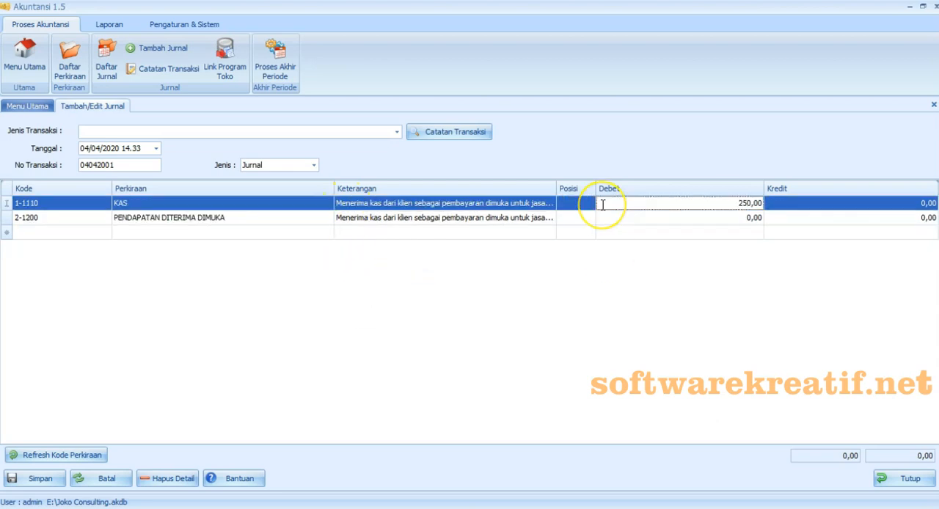
type("00.000")
left_click(786, 217)
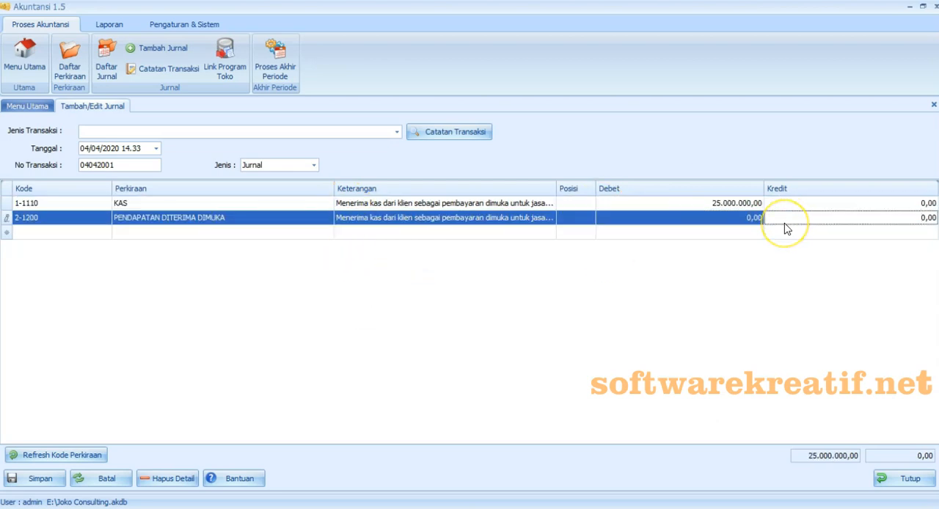
type("25.000.000")
left_click_drag(713, 290, 638, 329)
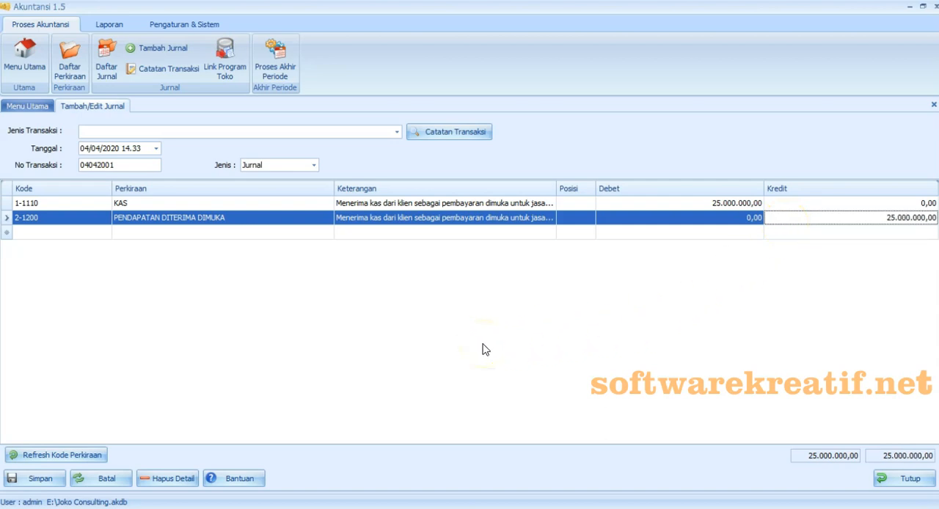
- Save the advance client payment journal without recording it as a Catatan Transaksi
left_click(6, 487)
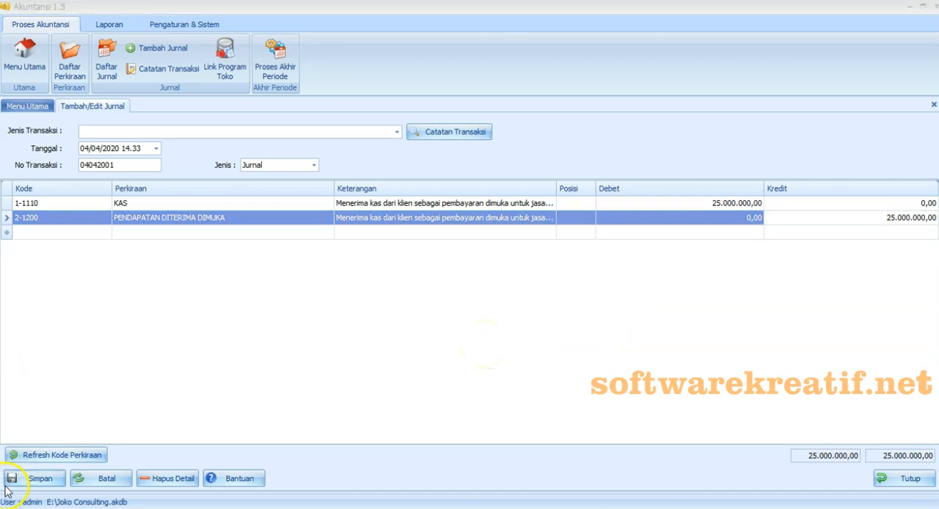
left_click(33, 478)
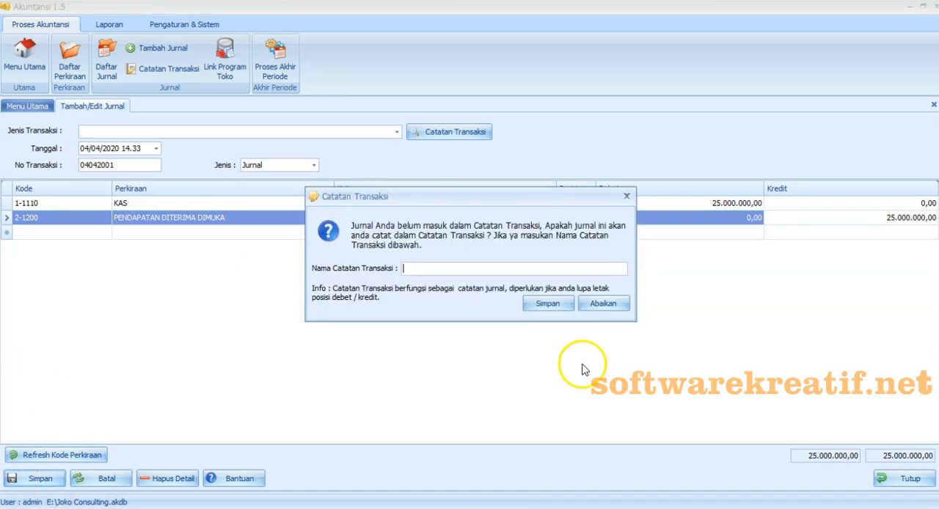
left_click(603, 303)
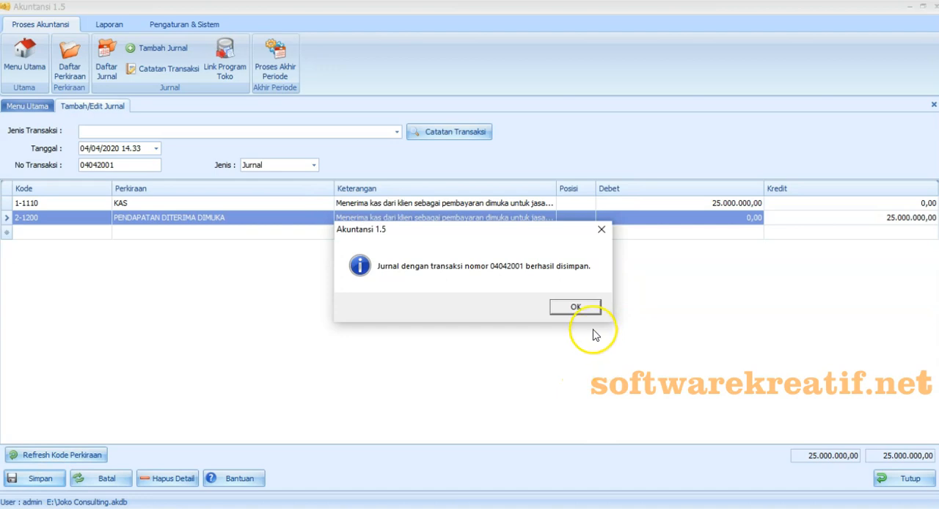
left_click(576, 308)
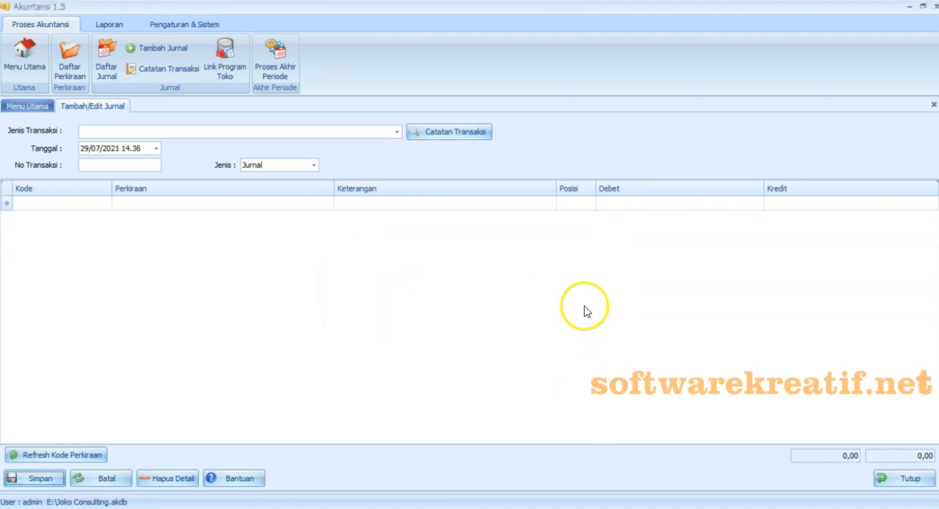
- Switch to the Excel exercise and copy the 5 April text "Membeli tambahan peralatan kantor secara kredit dari CV. Stationary"
key("alt+Tab")
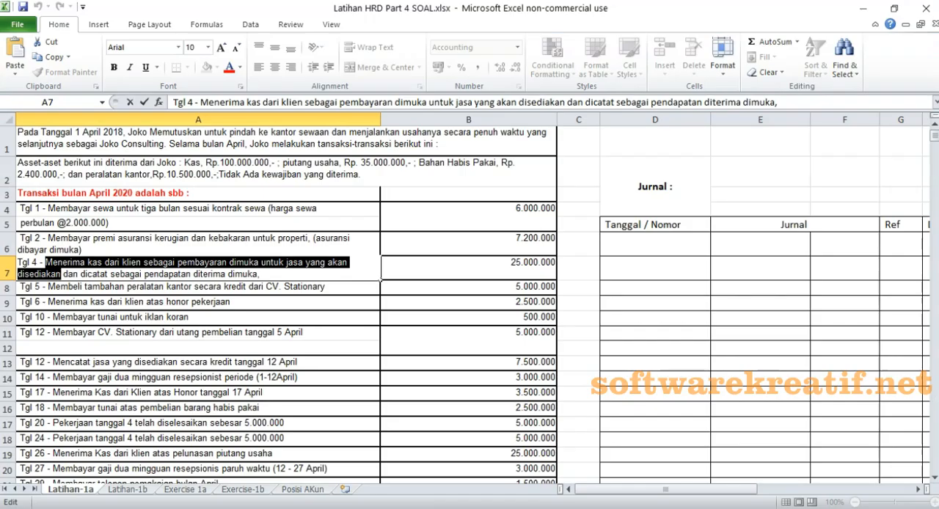
left_click(8, 286)
double_click(48, 287)
left_click_drag(48, 287, 264, 305)
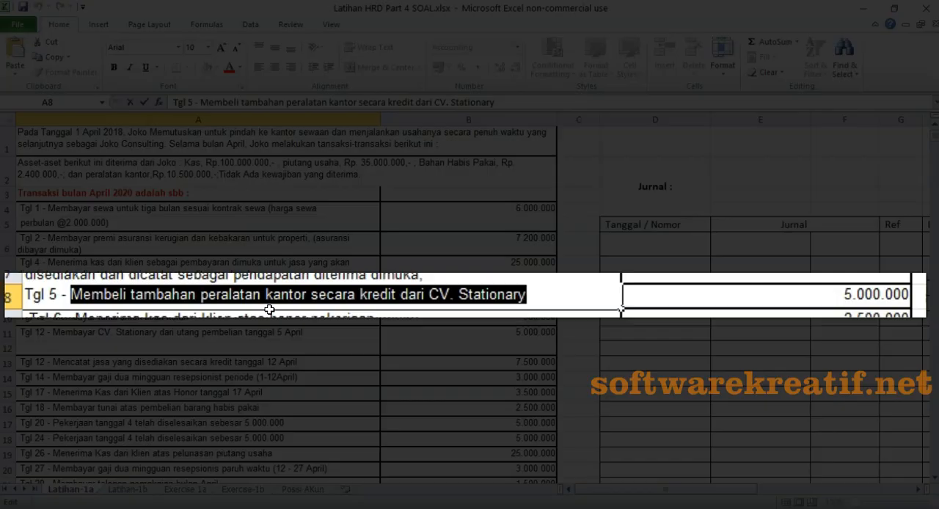
- In Akuntansi 1.5, date the new journal 05/04/2020 and set its No Transaksi to 05042001
left_click(89, 177)
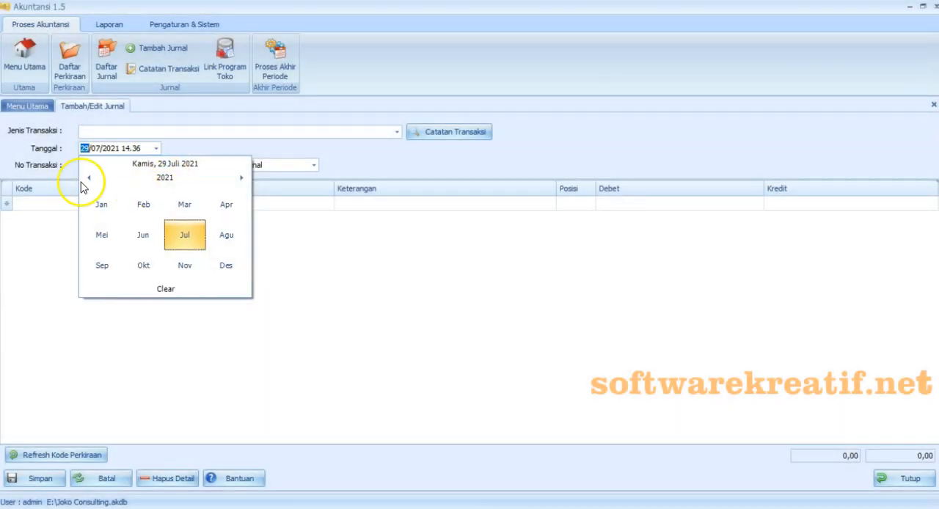
left_click(225, 210)
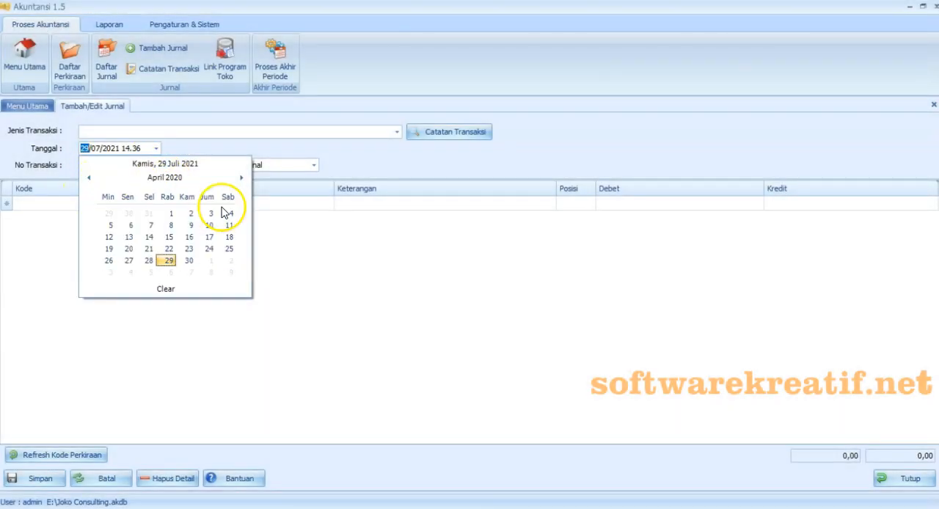
left_click(111, 225)
left_click(102, 165)
type("05042001")
- Add the accounts 1-2410 PERALATAN KANTOR and 2-1110 HUTANG USAHA and paste the copied equipment purchase text into both Keterangan cells
left_click(106, 203)
left_click_drag(193, 244, 199, 311)
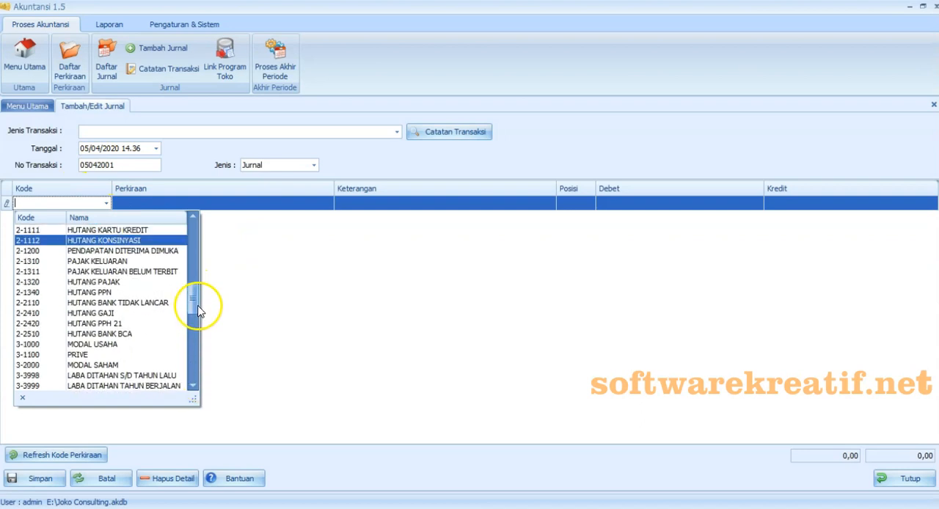
left_click(162, 222)
left_click(106, 218)
left_click(110, 258)
left_click(378, 278)
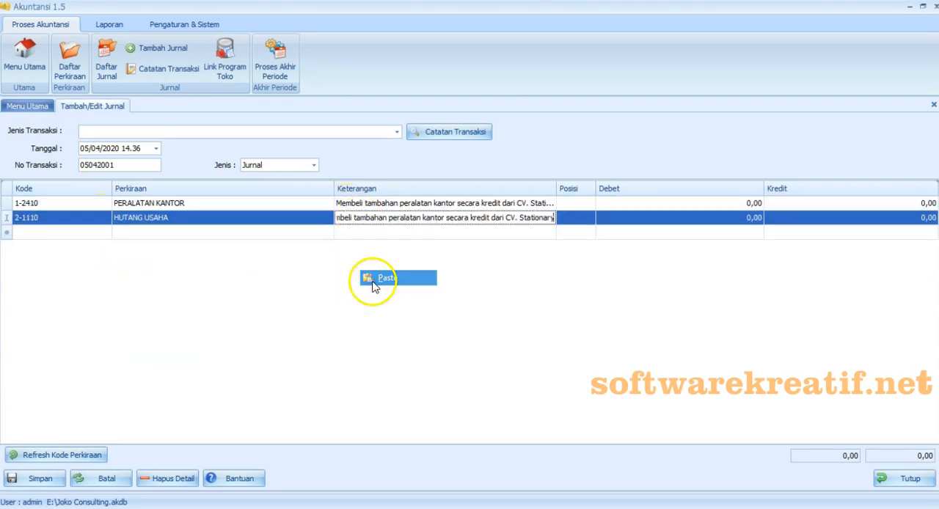
- Enter a debit of 5.000.000 for PERALATAN KANTOR and a credit of 5.000.000 for HUTANG USAHA
left_click(609, 203)
type("5.000.000")
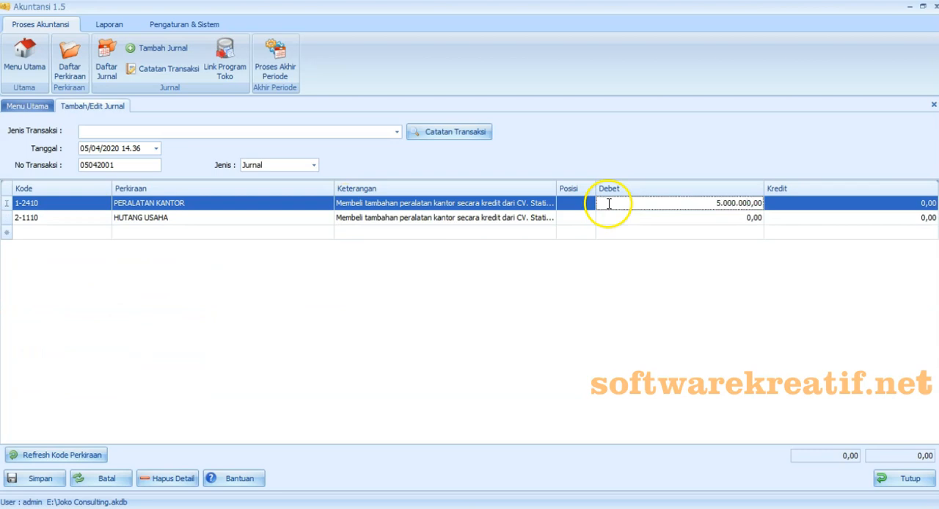
left_click(819, 223)
type("5.000.000")
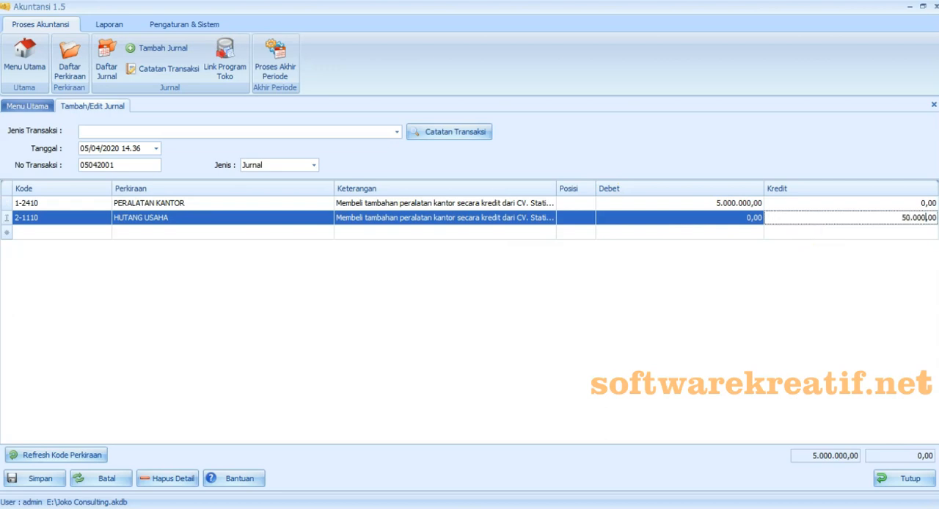
left_click(820, 253)
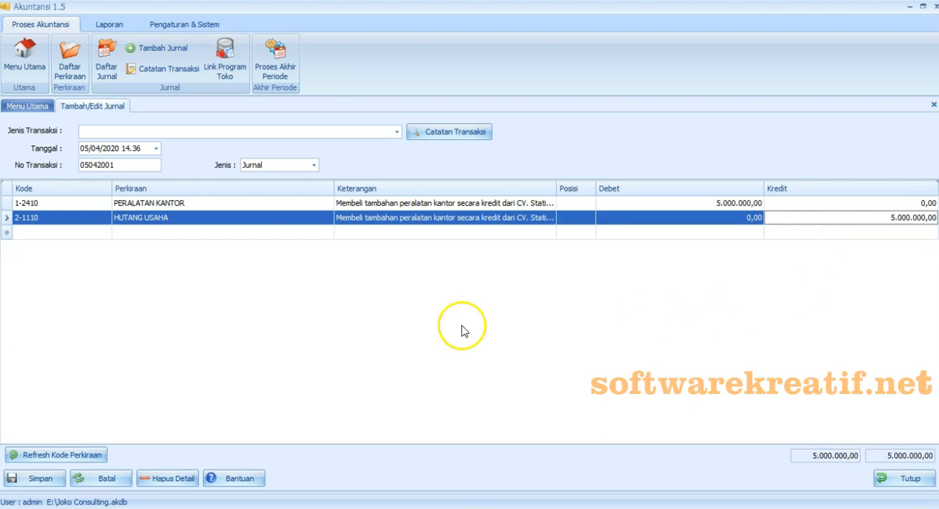
- Save the office equipment purchase journal without recording it as a Catatan Transaksi
left_click(51, 480)
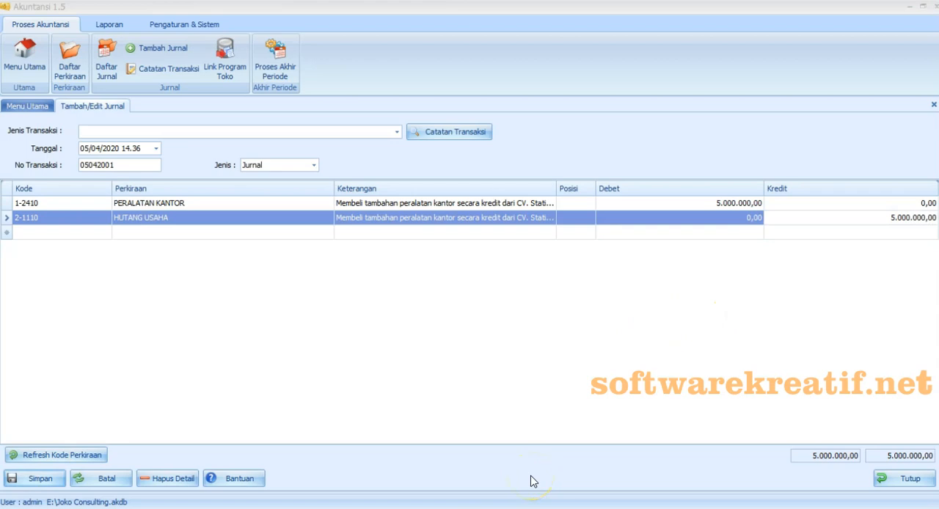
left_click(595, 309)
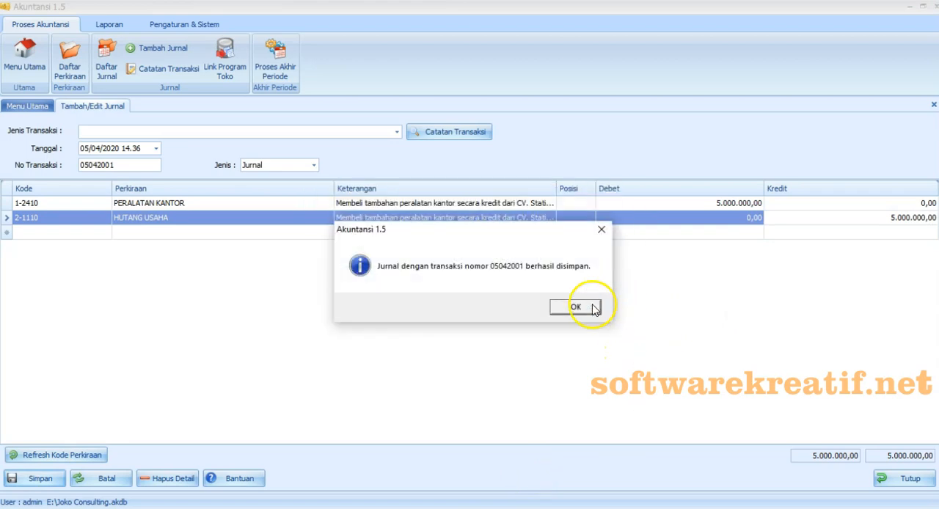
left_click(592, 308)
- Switch to the Excel exercise and copy the 6 April text "Menerima kas dari klien atas honor pekerjaan"
key("alt+Tab")
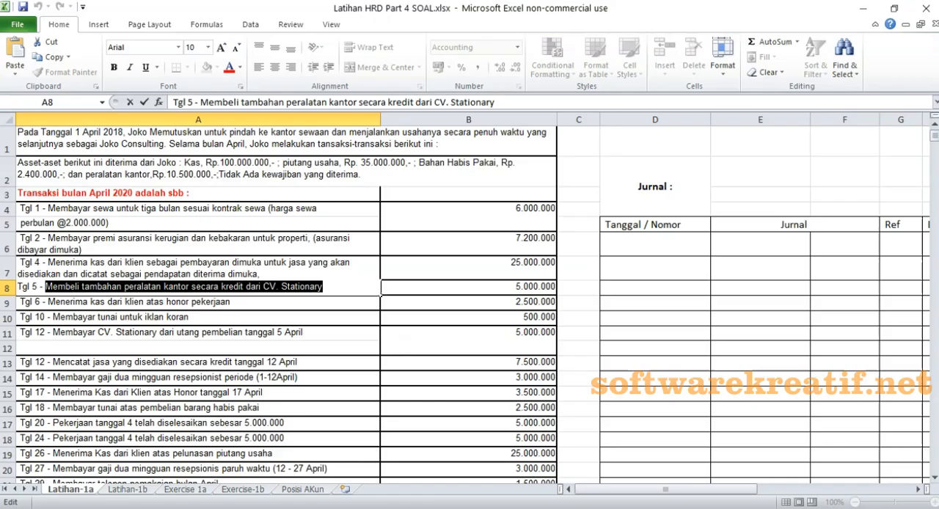
double_click(121, 302)
left_click_drag(45, 303, 229, 302)
key("ctrl+c")
key("Escape")
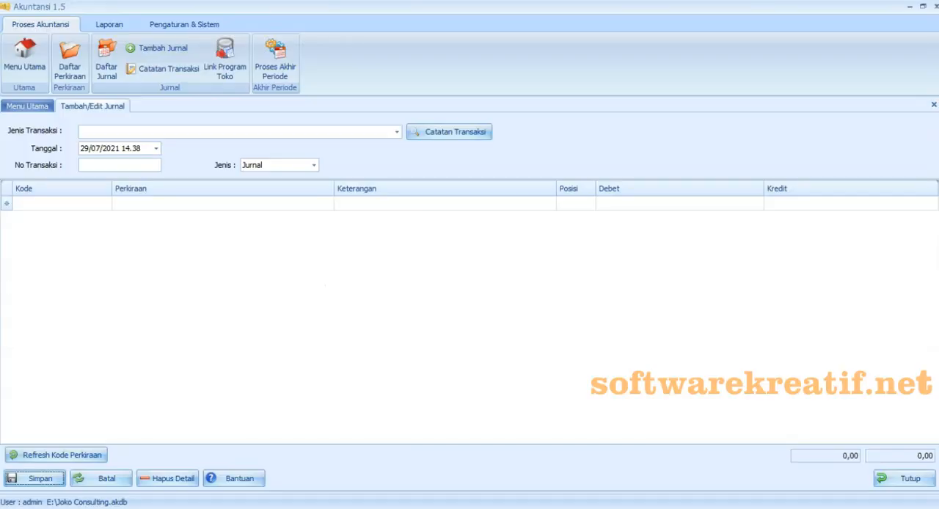
- In Akuntansi 1.5, date the new journal 06/04/2020 and set its No Transaksi to 06042001
left_click(156, 148)
left_click(157, 178)
left_click(88, 177)
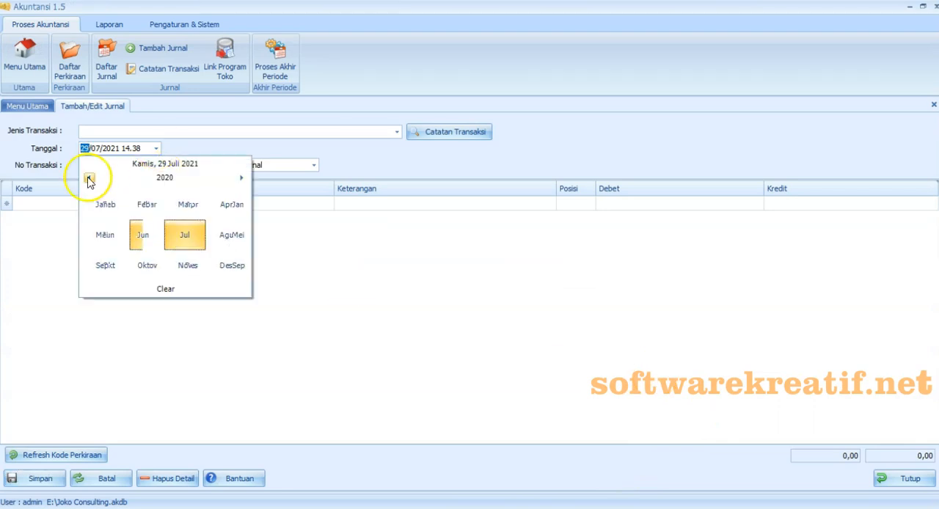
left_click(229, 207)
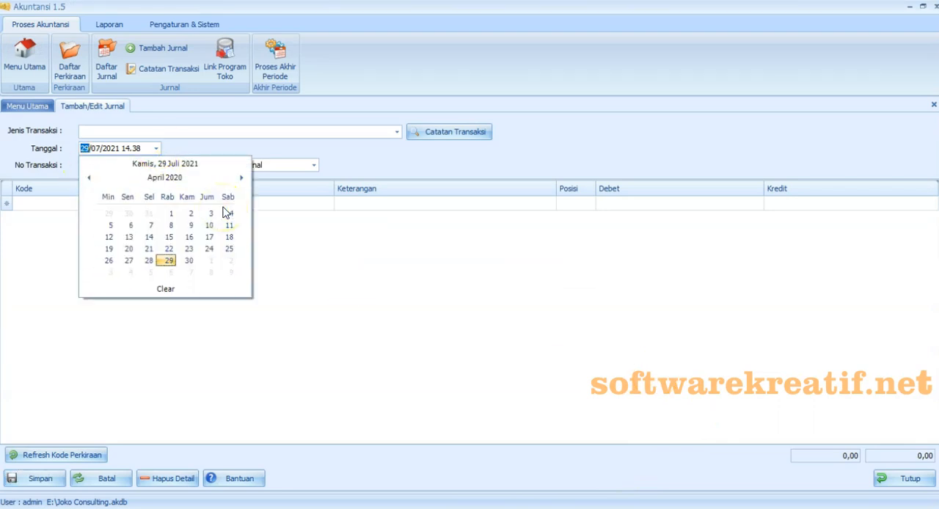
left_click(131, 225)
left_click(106, 164)
type("0604")
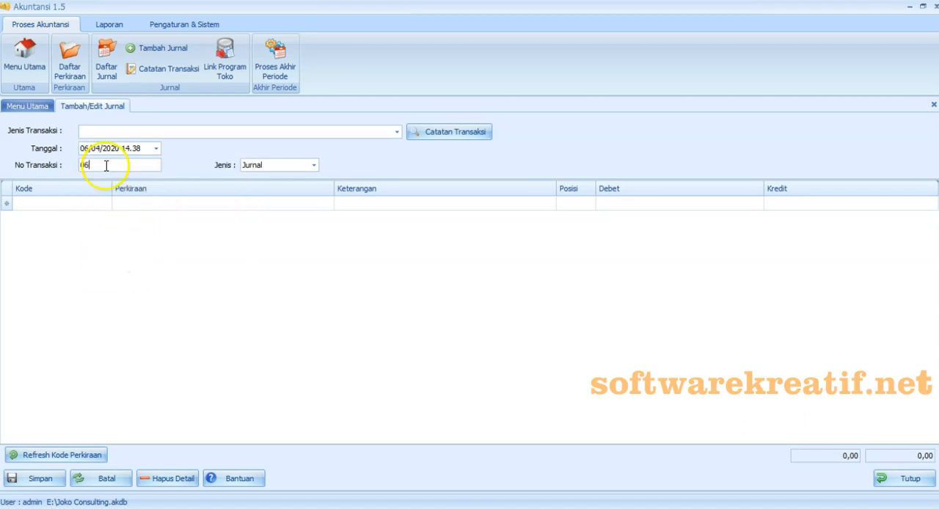
type("2001")
- Add the accounts 1-1110 KAS and 4-2000 PENDAPATAN USAHA and paste the copied client fee text into both Keterangan cells
left_click(95, 203)
left_click_drag(192, 303, 193, 222)
left_click(158, 244)
left_click(102, 218)
left_click_drag(194, 254, 205, 355)
left_click(160, 267)
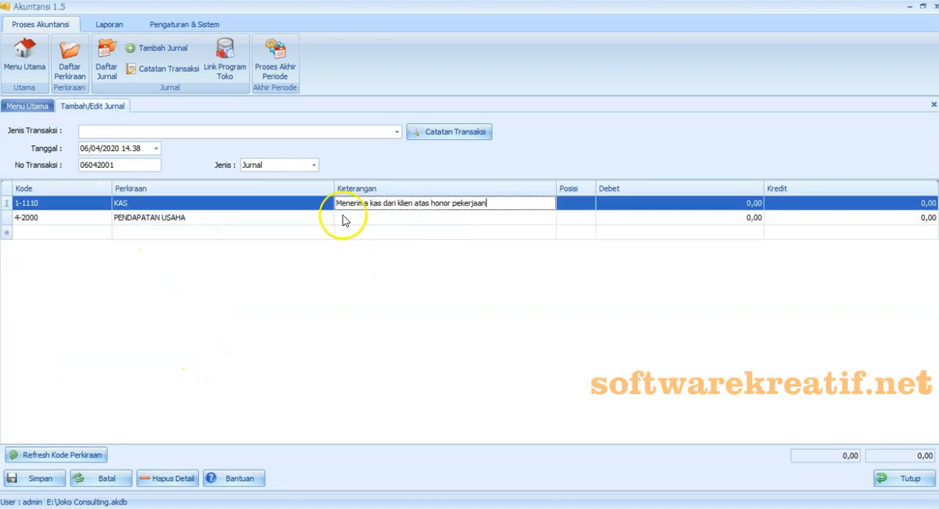
left_click(344, 217)
key("ctrl+v")
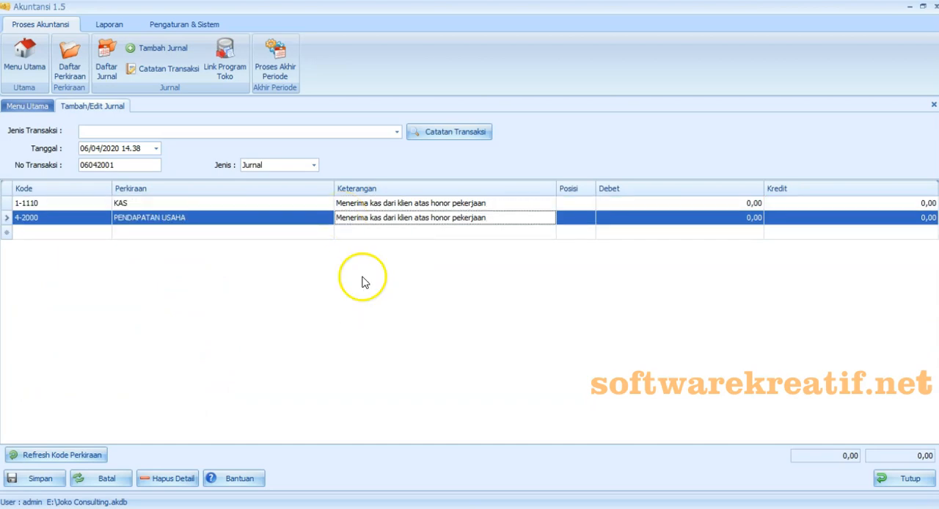
- Enter a debit of 2.500.000 for KAS and a credit of 2.500.000 for PENDAPATAN USAHA
left_click(668, 203)
type("2500000")
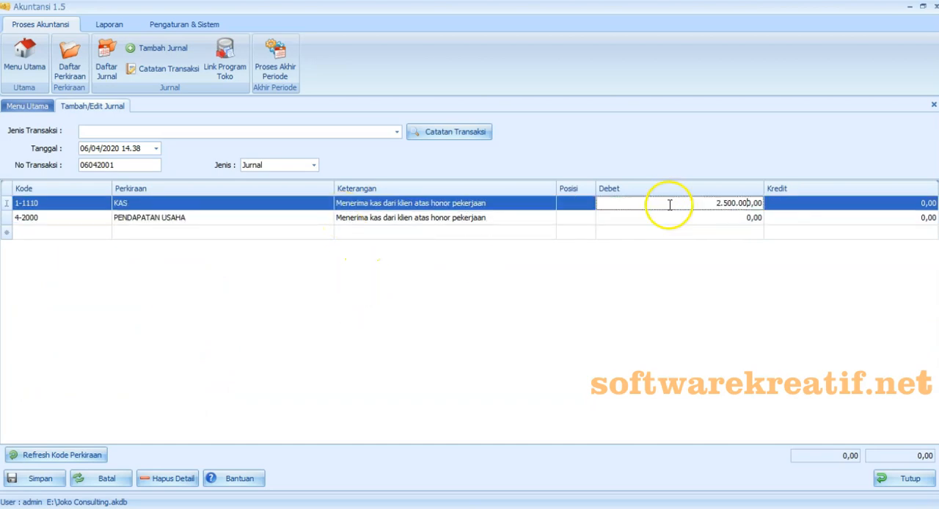
left_click(803, 218)
type("2.500.000")
left_click(776, 274)
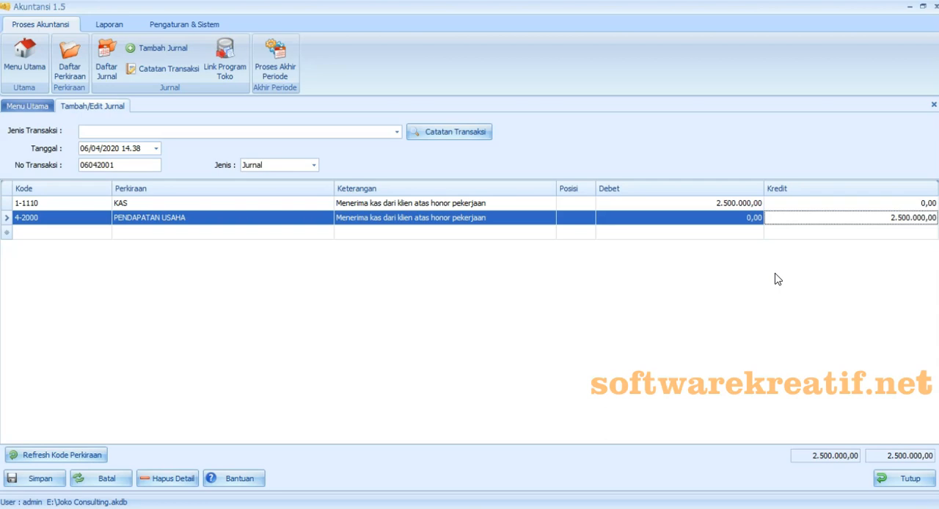
- Save the journal and record it as a transaction note named "Menerima kas dari klien atas honor pekerjaan"
left_click(37, 479)
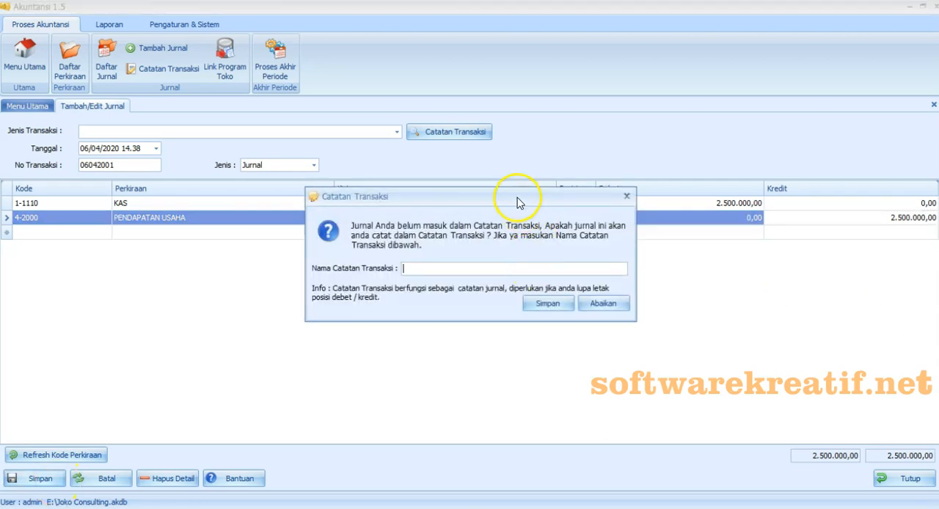
right_click(447, 271)
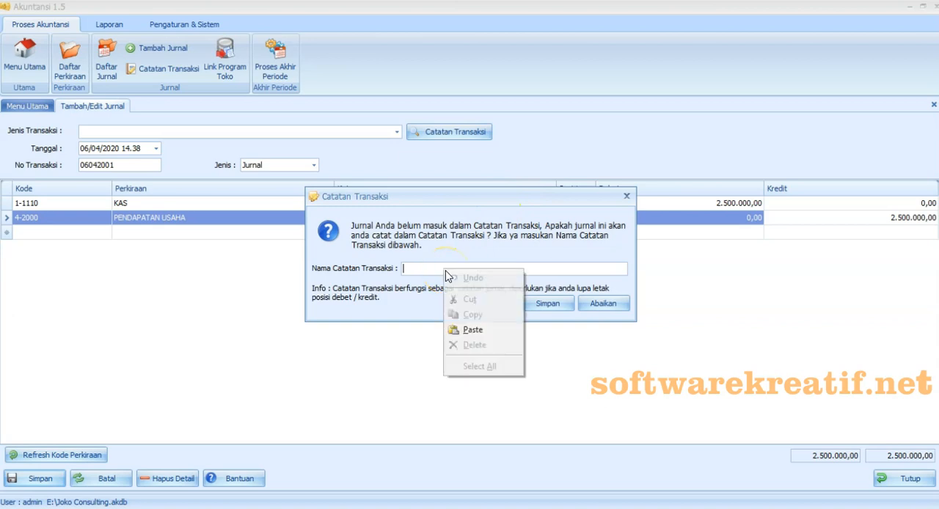
left_click(452, 329)
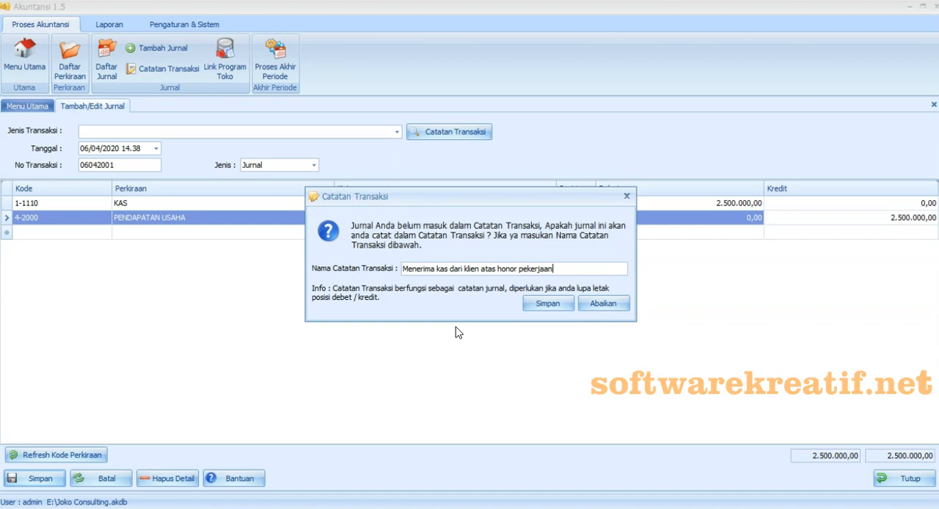
left_click(547, 303)
left_click(579, 311)
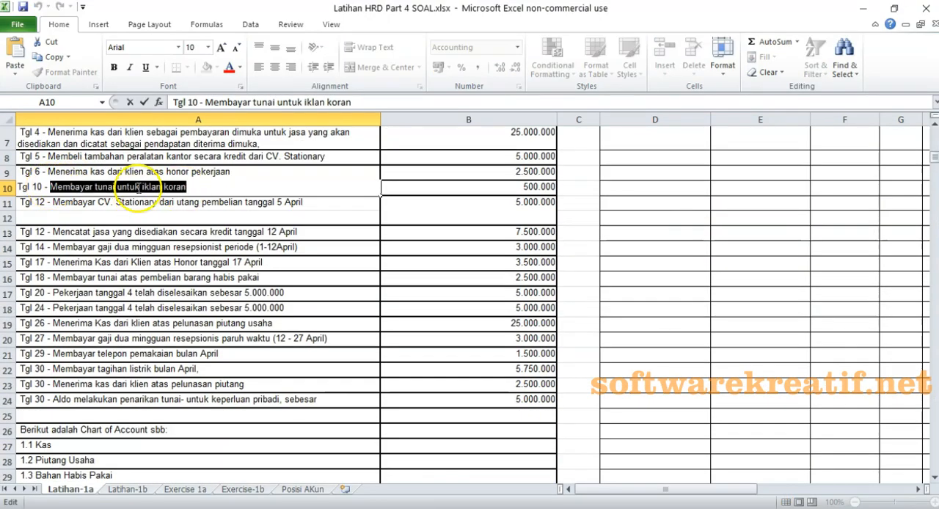
- Date the journal for the 10 April newspaper advertisement payment 10/04/2020 and set its No Transaksi to 10042001
left_click(152, 210)
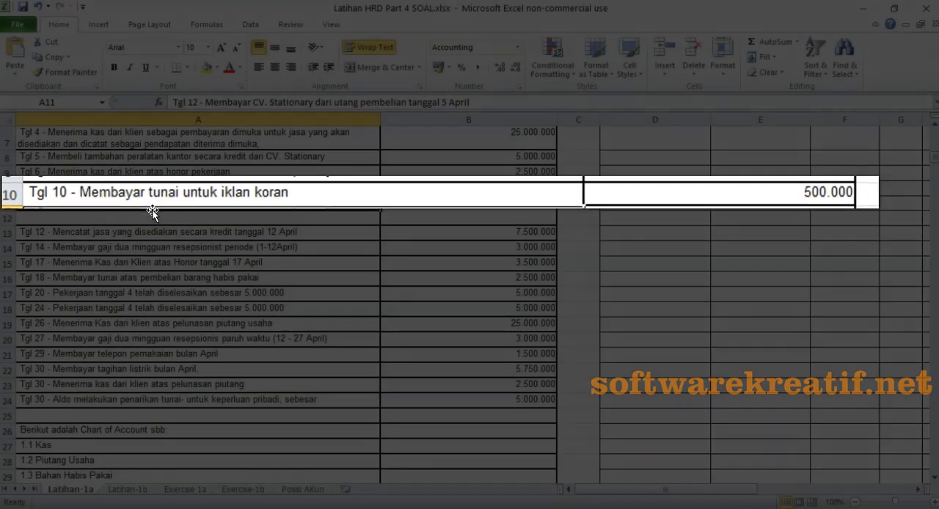
left_click(242, 204)
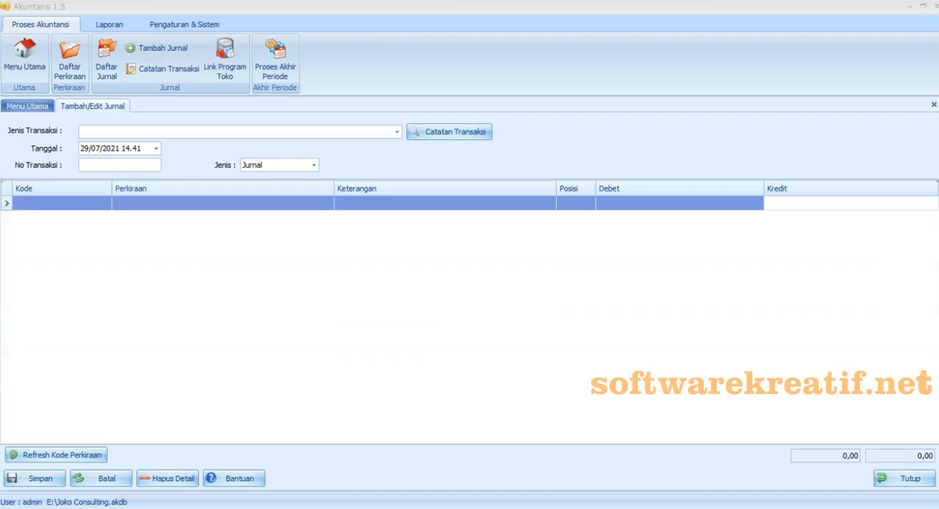
left_click(156, 149)
left_click(166, 178)
left_click(88, 179)
left_click(225, 212)
left_click(210, 224)
left_click(116, 165)
type("10042001")
- Add the accounts 6-2100 BIAYA IKLAN and 1-1110 KAS, with "Membayar tunai untuk iklan koran" as the Keterangan of both rows
left_click(100, 205)
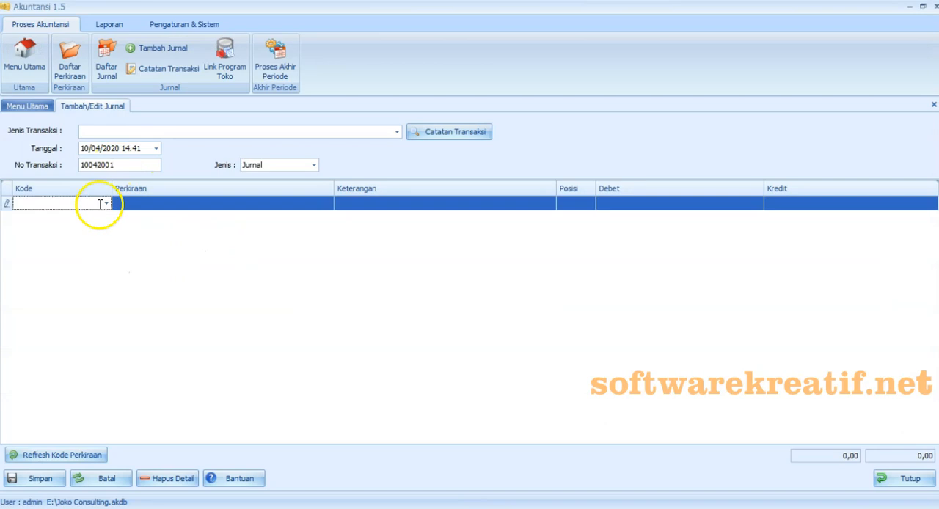
left_click(106, 204)
scroll(197, 343, "down", 2)
left_click(111, 360)
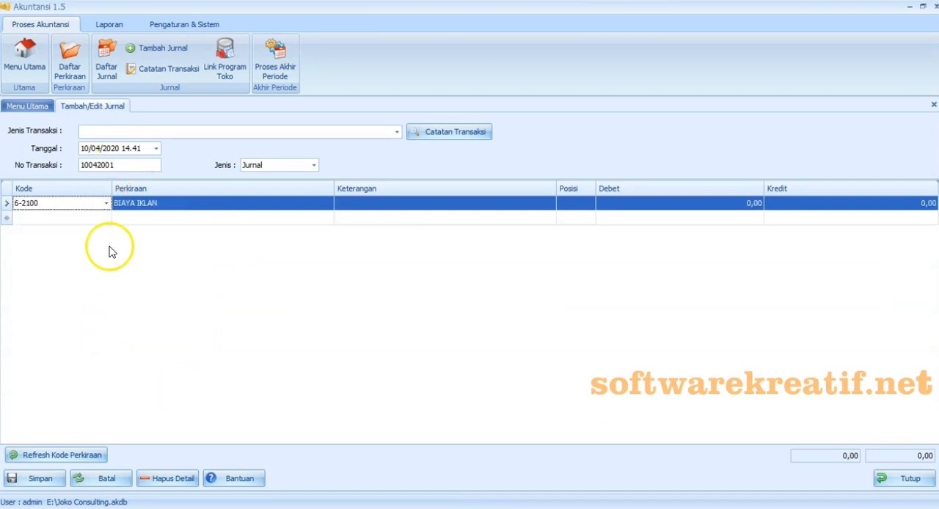
left_click(105, 219)
left_click(110, 283)
left_click(372, 204)
type("Membayar tunai untuk iklan koran")
right_click(365, 219)
left_click(375, 275)
- Enter a debit of 500.000 for BIAYA IKLAN and a credit of 500.000 for KAS, and save the journal without a transaction note
left_click(627, 206)
type("500000")
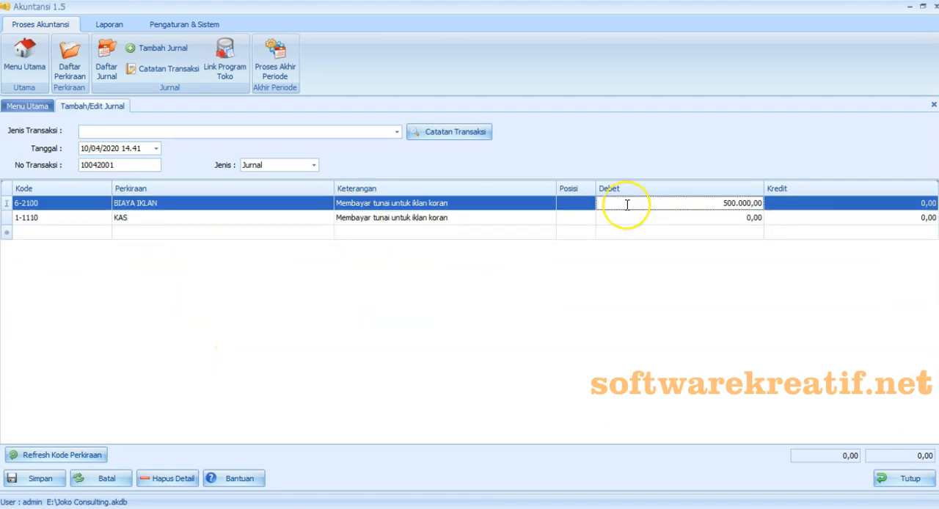
left_click(838, 222)
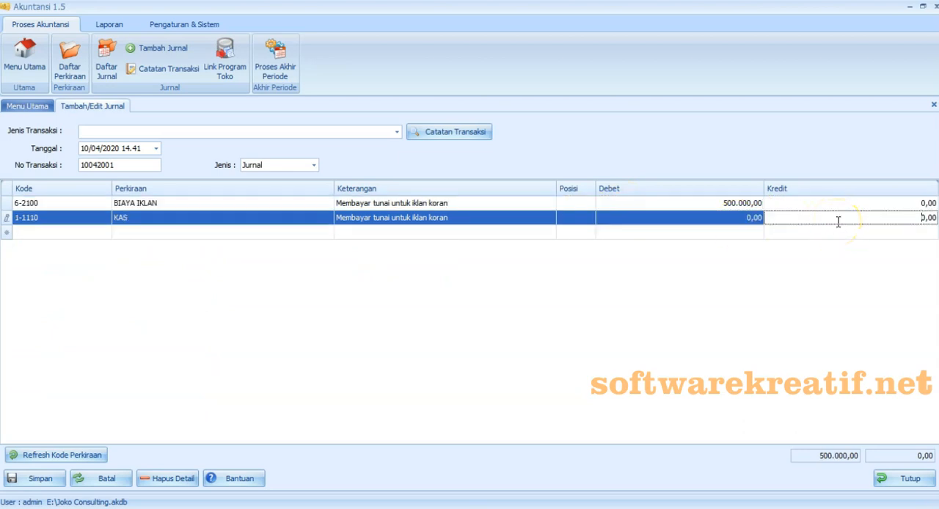
type("500.000")
left_click(838, 272)
left_click(33, 479)
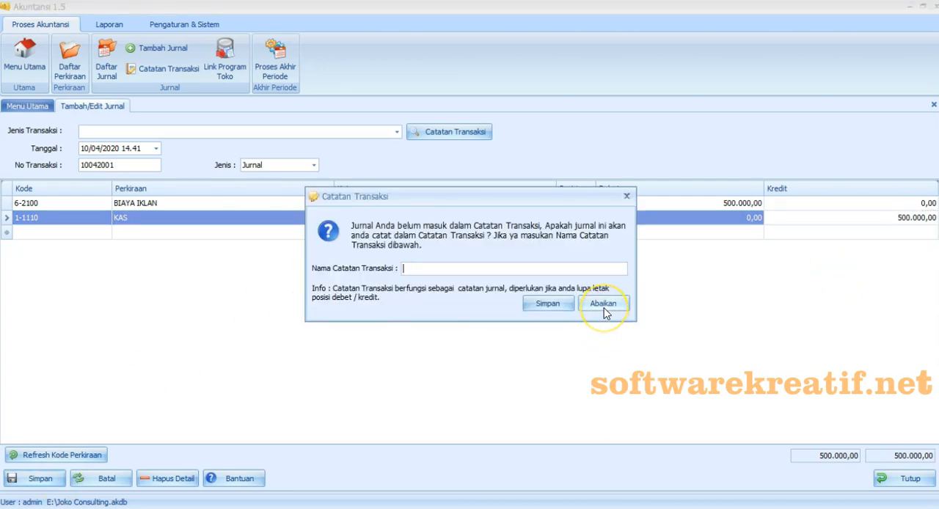
left_click(604, 304)
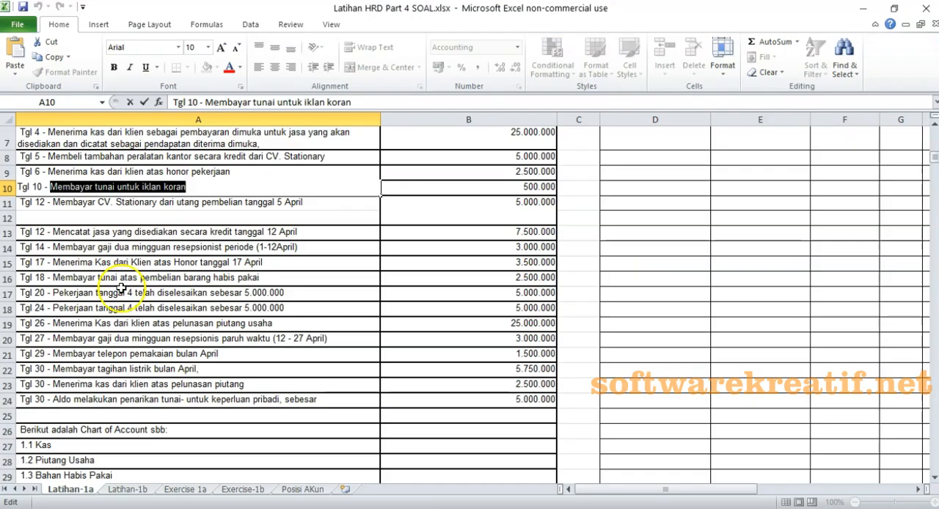
- Switch to the Excel exercise and copy the 12 April text "Membayar CV. Stationary dari utang pembelian tanggal 5 April"
left_click(80, 209)
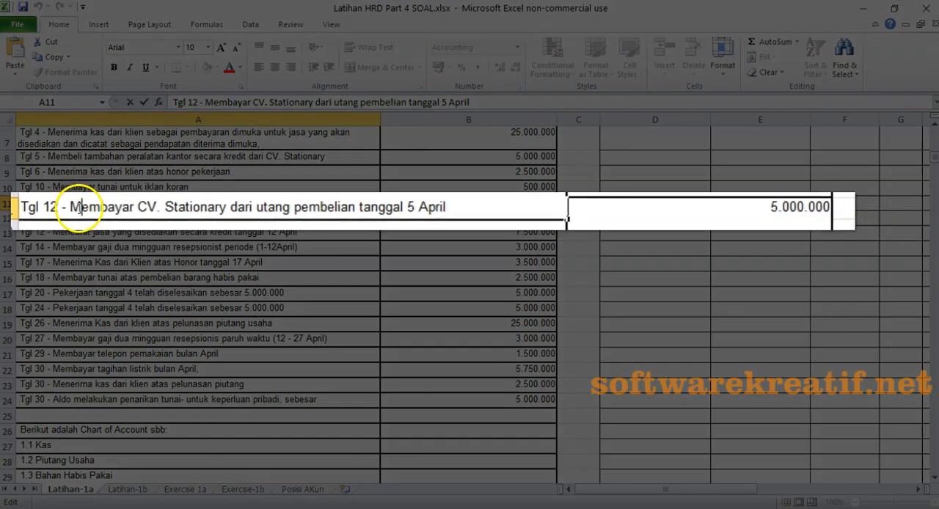
left_click_drag(81, 210, 490, 208)
key("ctrl+c")
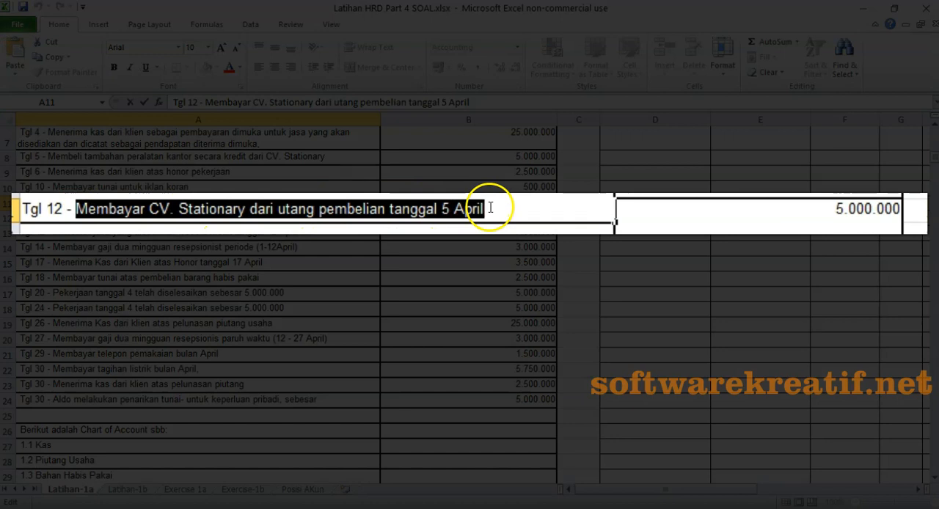
right_click(444, 210)
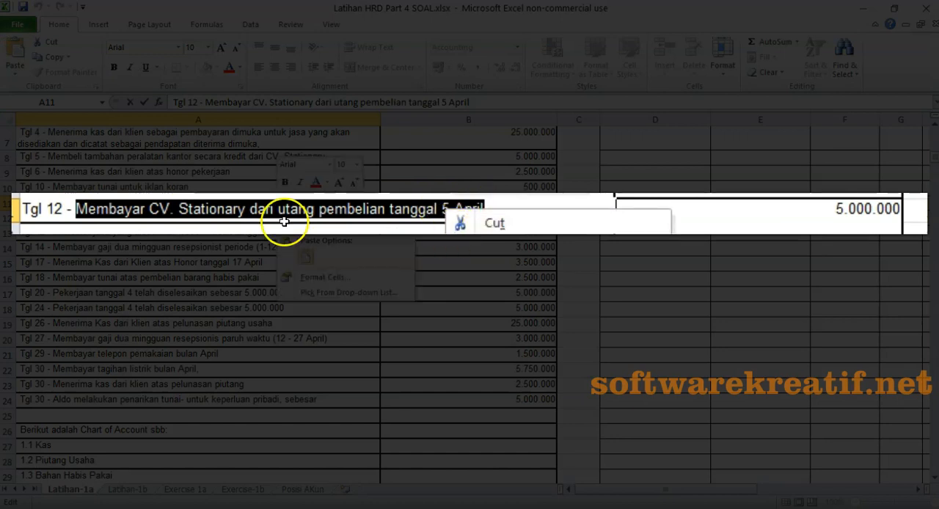
key("Escape")
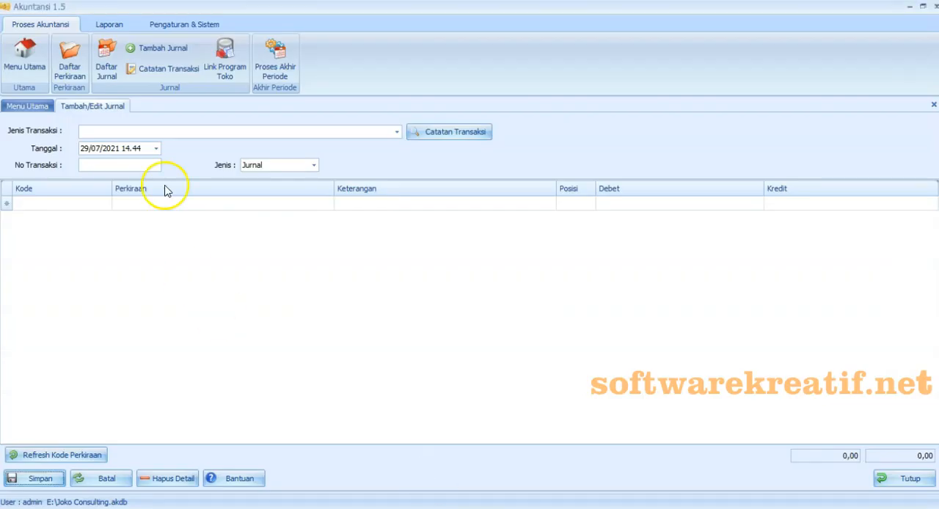
- In Akuntansi 1.5, date the new journal 12/04/2020 and set its No Transaksi to 10042001
left_click(156, 149)
left_click(165, 178)
left_click(89, 178)
left_click(220, 210)
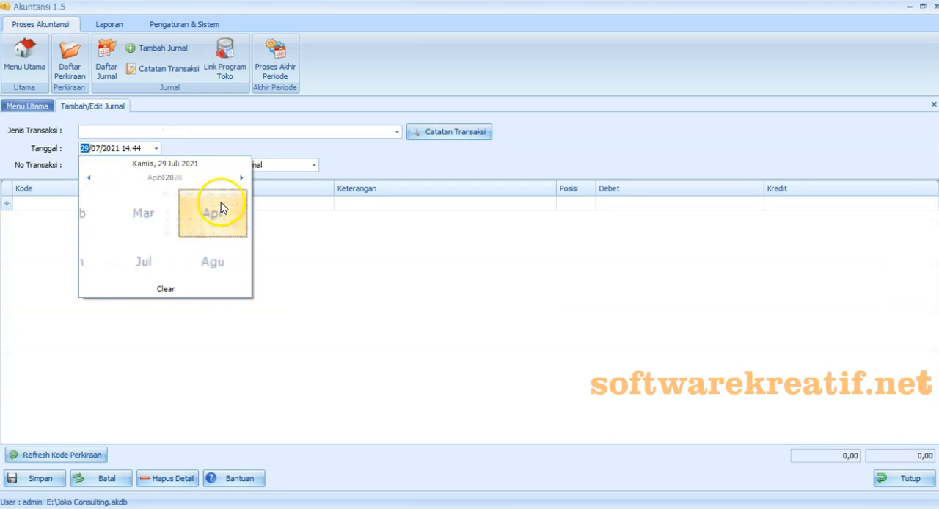
left_click(109, 233)
left_click(98, 164)
type("10042001")
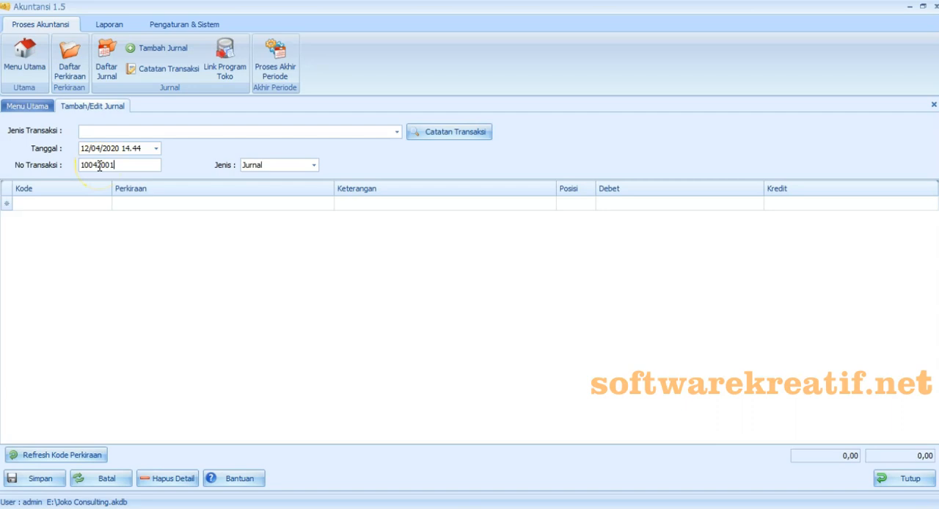
- Add the accounts 2-1110 HUTANG USAHA and 1-1110 KAS to the journal
left_click(106, 203)
left_click_drag(193, 224, 201, 271)
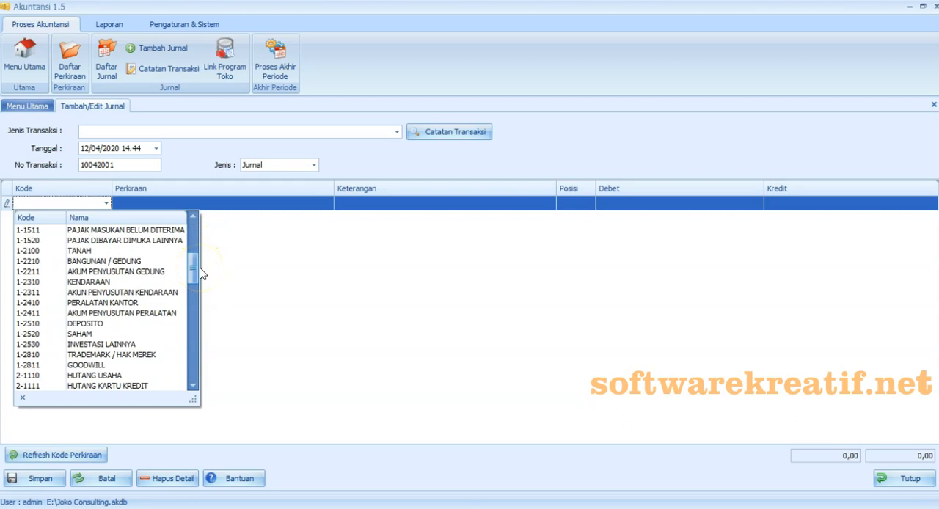
scroll(195, 268, "down", 1)
left_click(144, 355)
left_click(105, 218)
left_click_drag(197, 297, 193, 246)
left_click(152, 260)
- Check the 12 April entry in Excel and paste the copied CV. Stationary text into both Keterangan cells of the journal
left_click(412, 508)
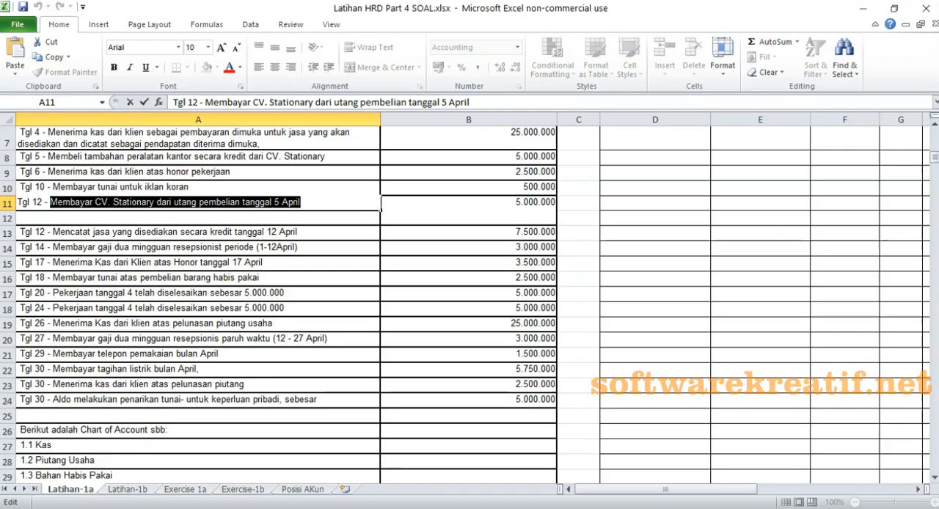
left_click(470, 508)
left_click(374, 206)
key("ctrl+v")
left_click(374, 219)
key("ctrl+v")
- Enter a debit of 5.000.000 for HUTANG USAHA and a credit of 5.000.000 for KAS, and try to save the journal
left_click(674, 202)
type("500000")
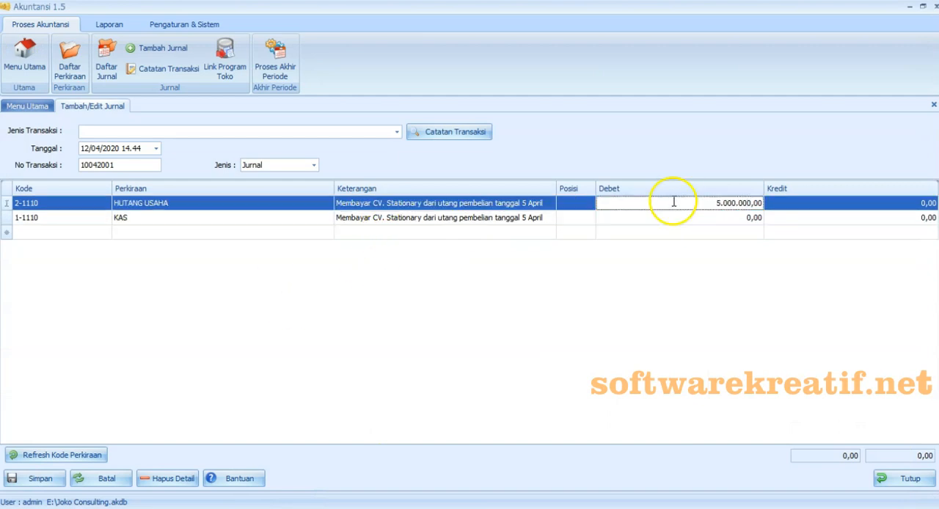
left_click(772, 218)
type("5.")
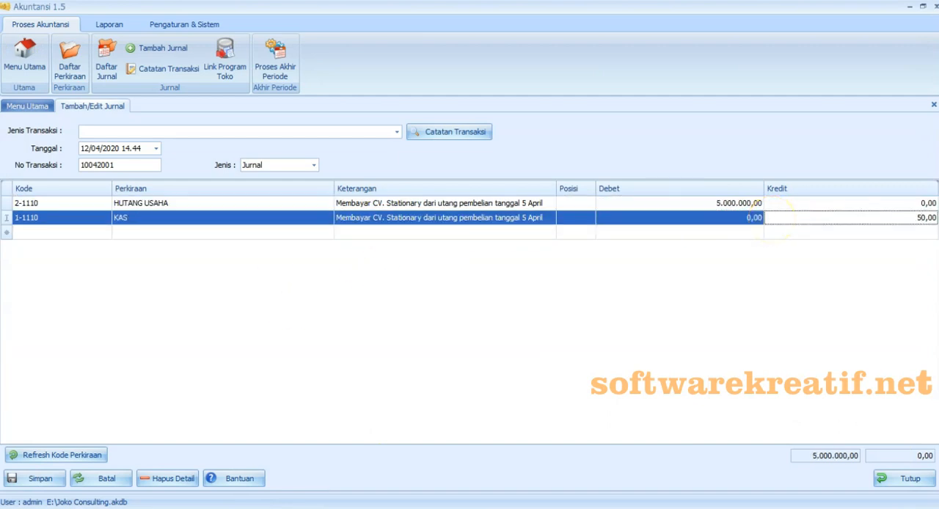
type("000.00")
left_click(470, 325)
left_click(61, 484)
left_click(583, 317)
- Set the journal's No Transaksi to 12042001 and save the journal without a transaction note
double_click(88, 165)
type("120")
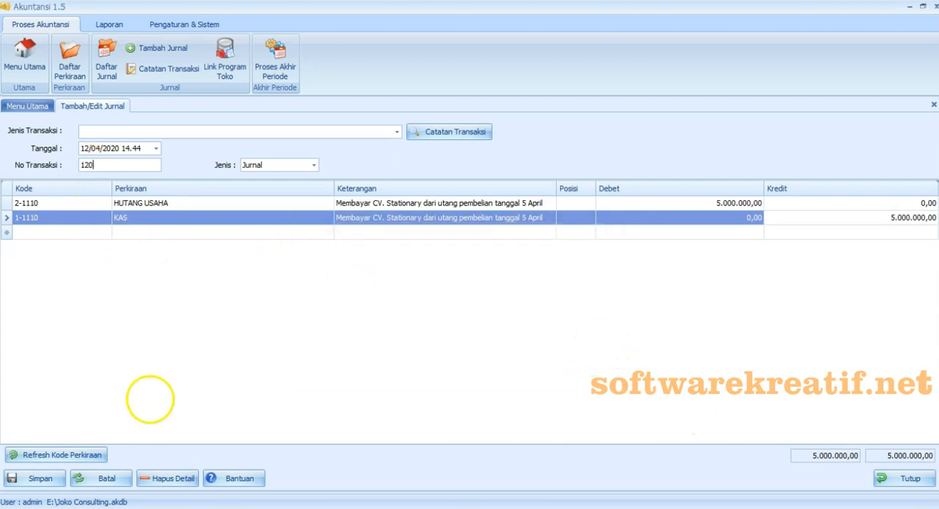
type("42001")
left_click(40, 480)
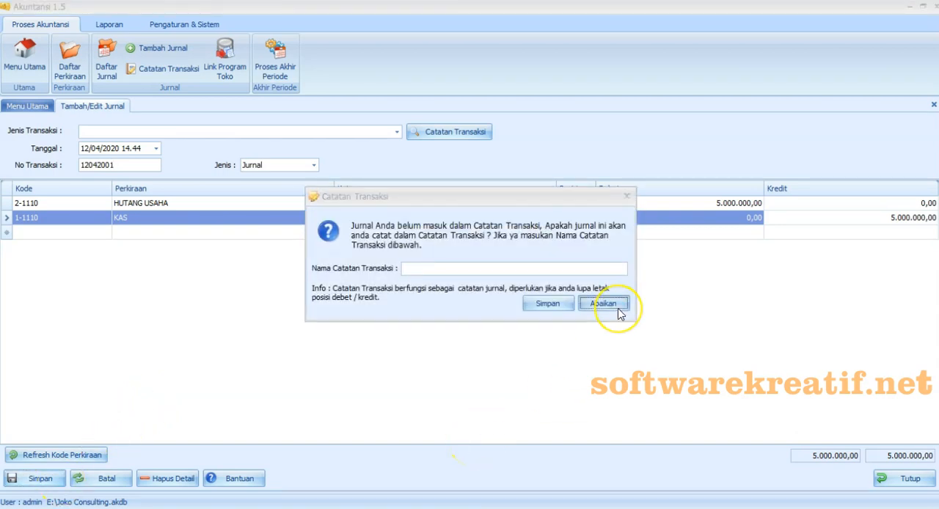
left_click(618, 308)
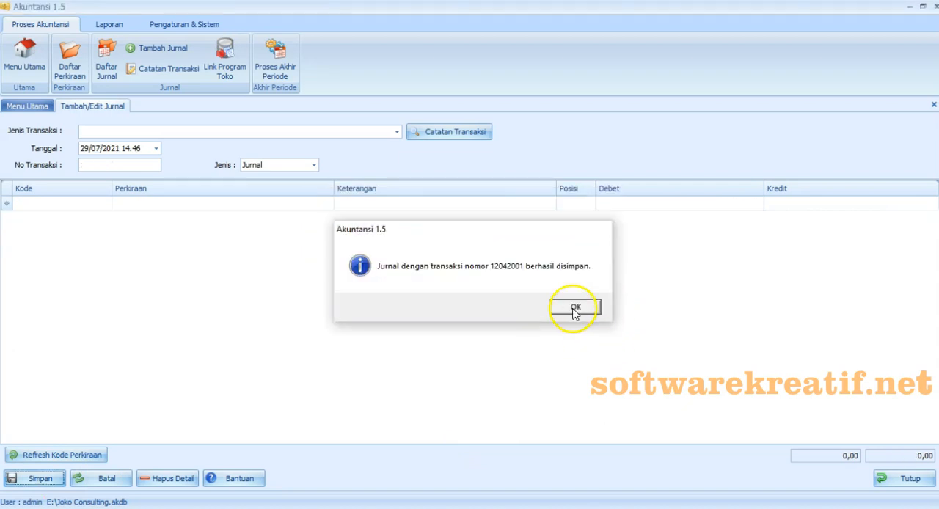
left_click(575, 309)
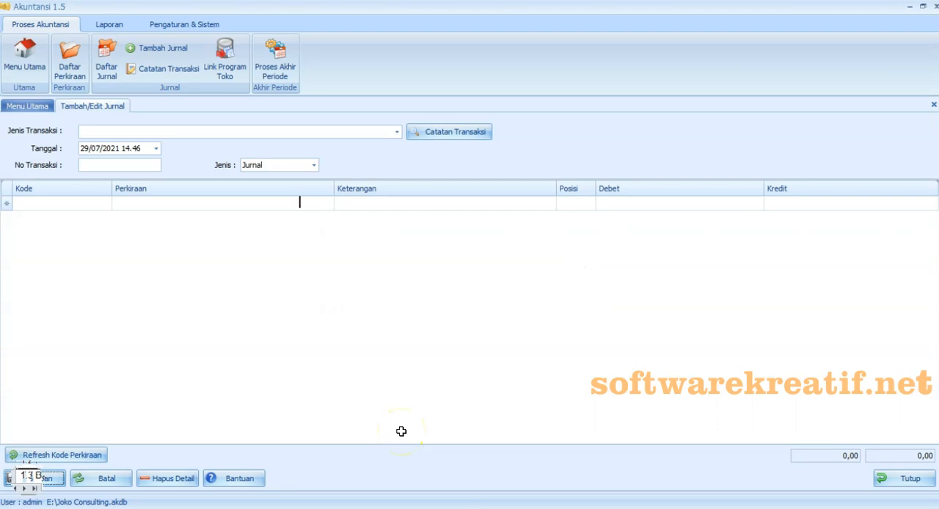
- Switch to the Excel exercise and copy "Mencatat jasa yang disediakan secara kredit" from the second 12 April entry
key("alt+Tab")
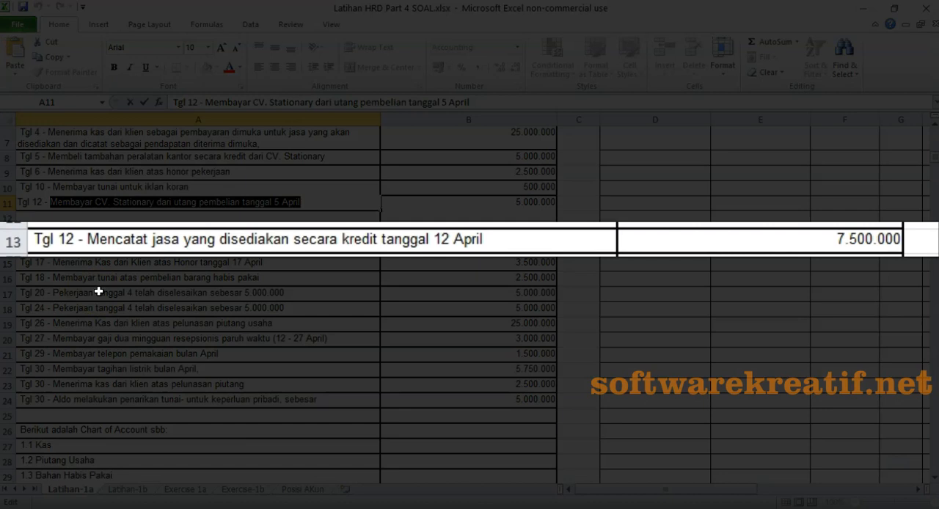
left_click(13, 241)
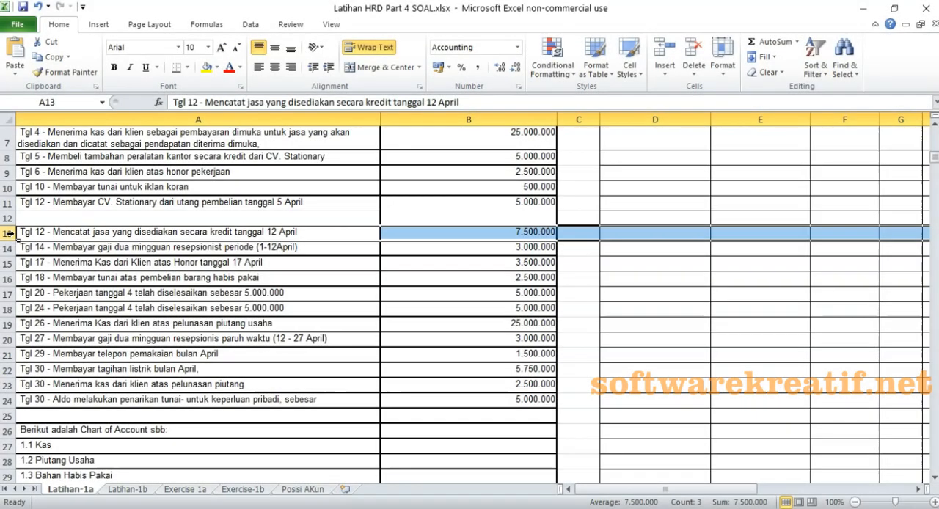
double_click(52, 232)
left_click_drag(51, 232, 229, 233)
right_click(227, 233)
left_click(312, 255)
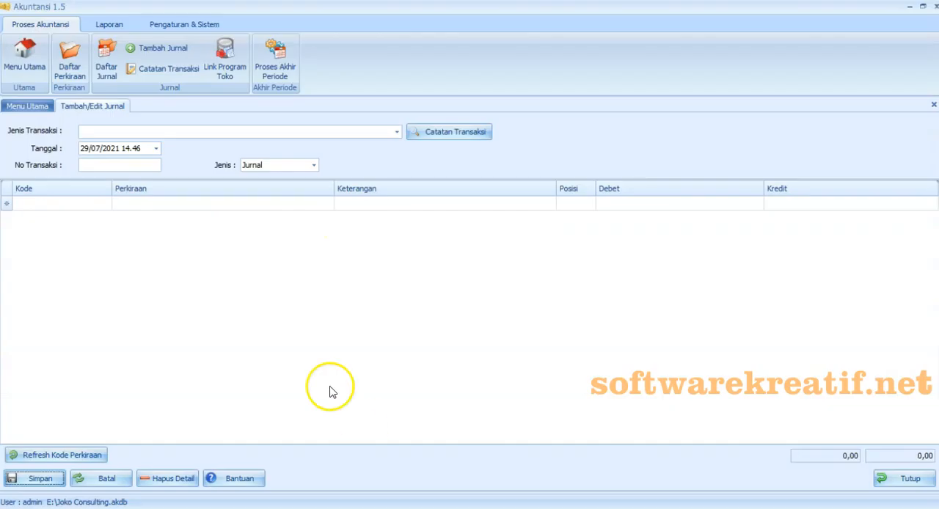
- In Akuntansi 1.5, date the new journal 12/04/2020 and set its No Transaksi to 12042001
left_click(156, 149)
left_click(163, 177)
left_click(89, 179)
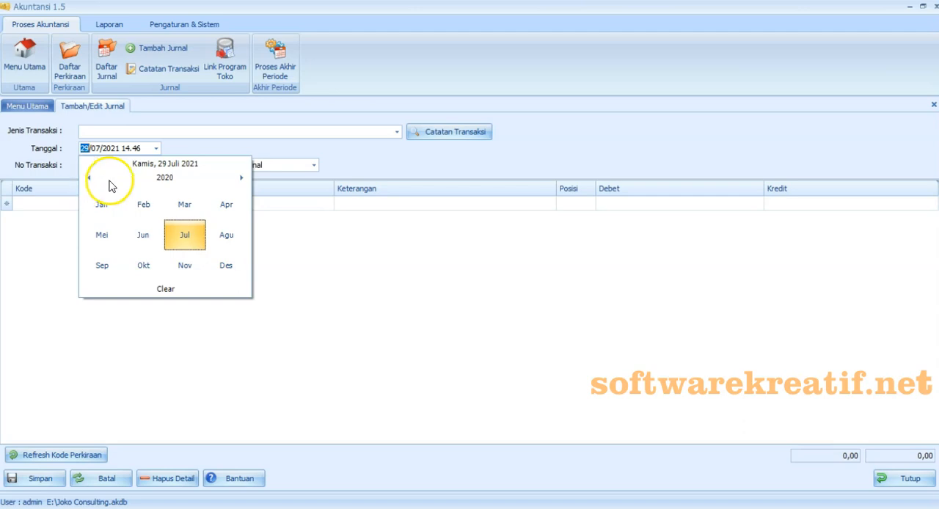
left_click(227, 207)
left_click(232, 225)
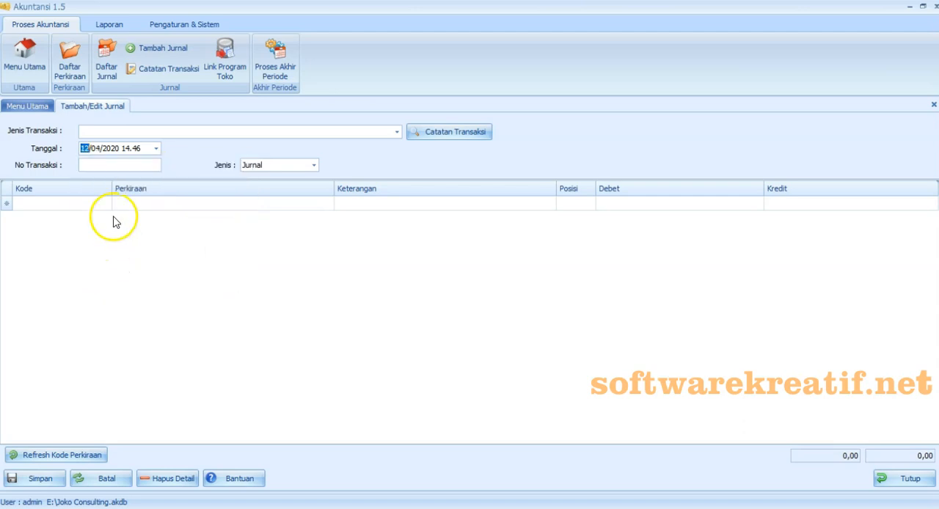
left_click(114, 167)
type("12042001")
- Add the accounts 1-1211 PIUTANG USAHA and 4-2000 PENDAPATAN USAHA to the journal
left_click(105, 203)
left_click(132, 313)
left_click(107, 218)
left_click_drag(195, 263, 200, 338)
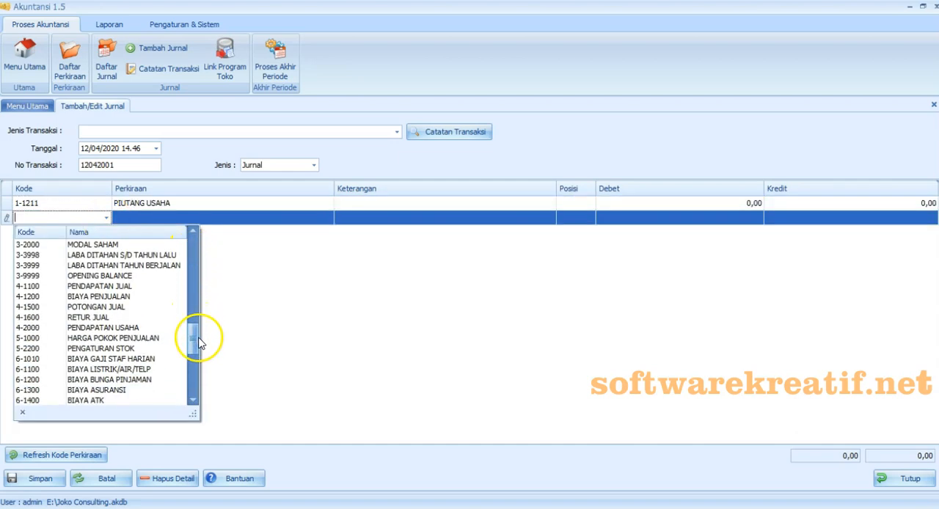
left_click(147, 327)
- Paste the copied text "Mencatat jasa yang disediakan secara kredit" into the Keterangan cells of both account rows
left_click(392, 205)
right_click(392, 205)
left_click(416, 268)
left_click(371, 218)
right_click(370, 218)
left_click(375, 278)
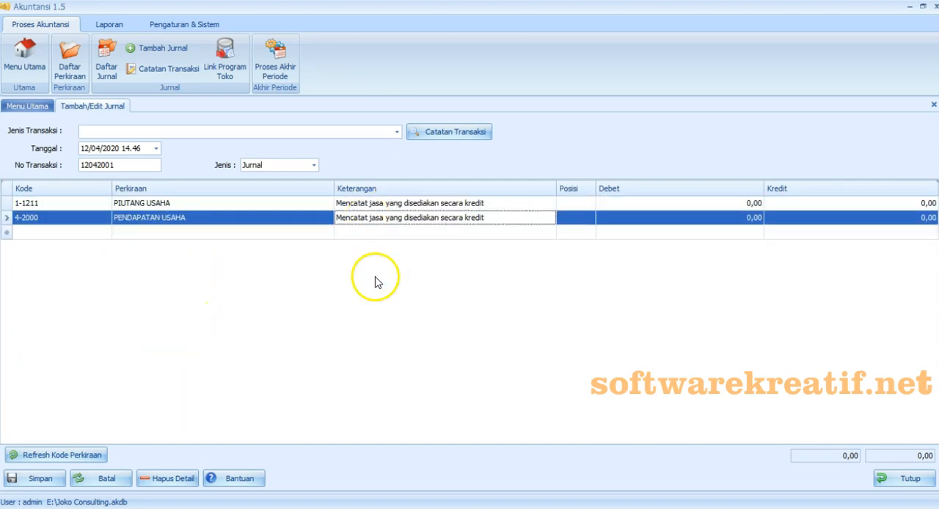
- Enter a debit of 7.500.000 for PIUTANG USAHA and a credit of 7.500.000 for PENDAPATAN USAHA
left_click(611, 203)
type("7500000")
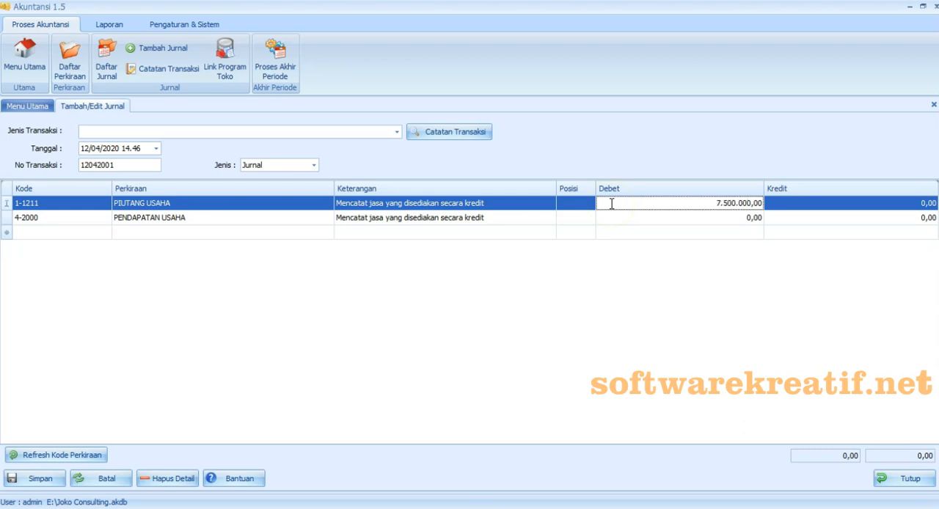
left_click(810, 218)
type("7.500.000")
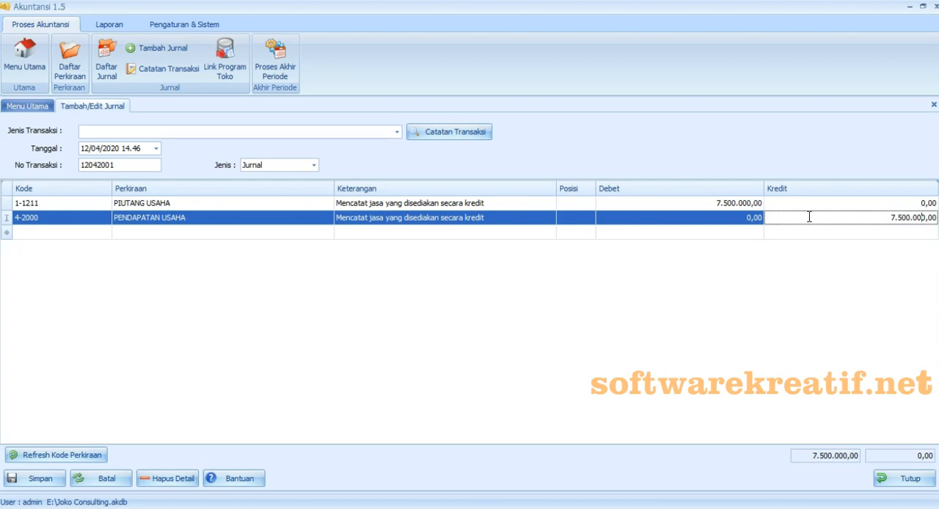
- Change the journal's No Transaksi to 12042002 and save the journal
left_click(635, 309)
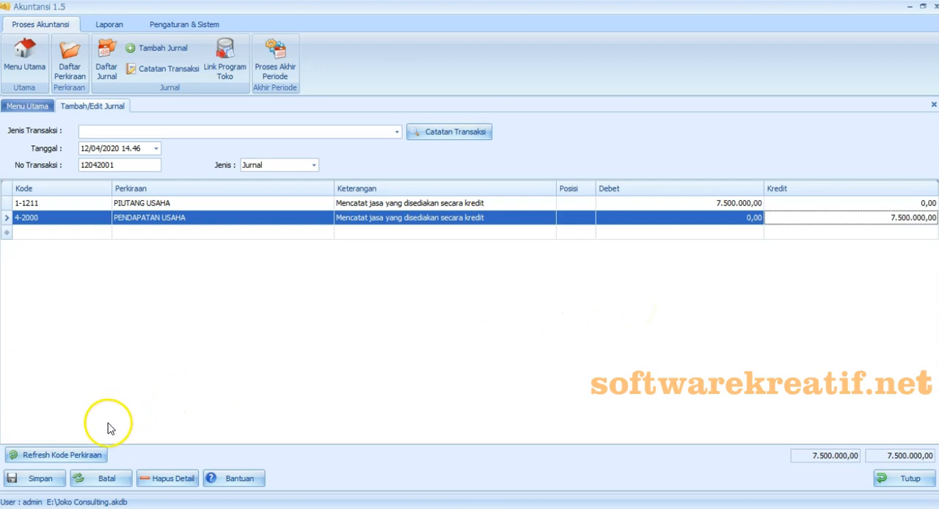
left_click(62, 484)
left_click(568, 308)
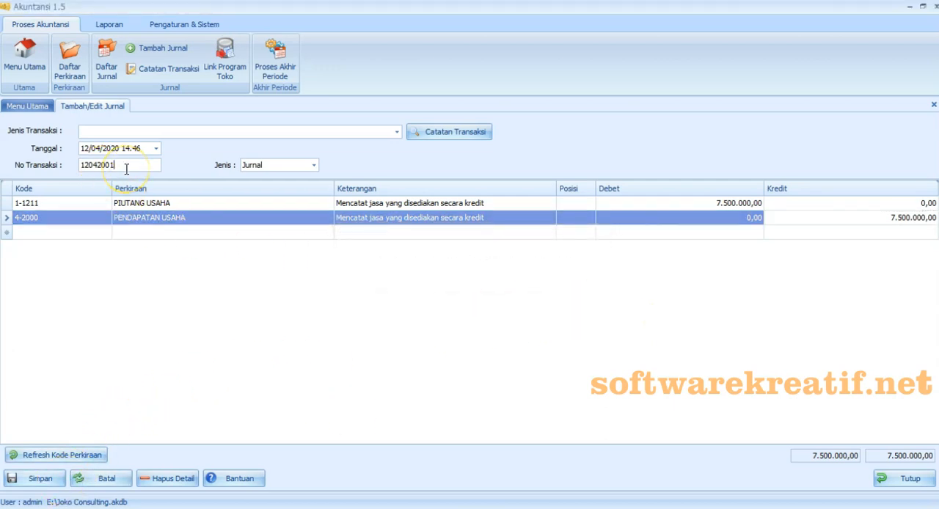
type("2")
left_click(33, 480)
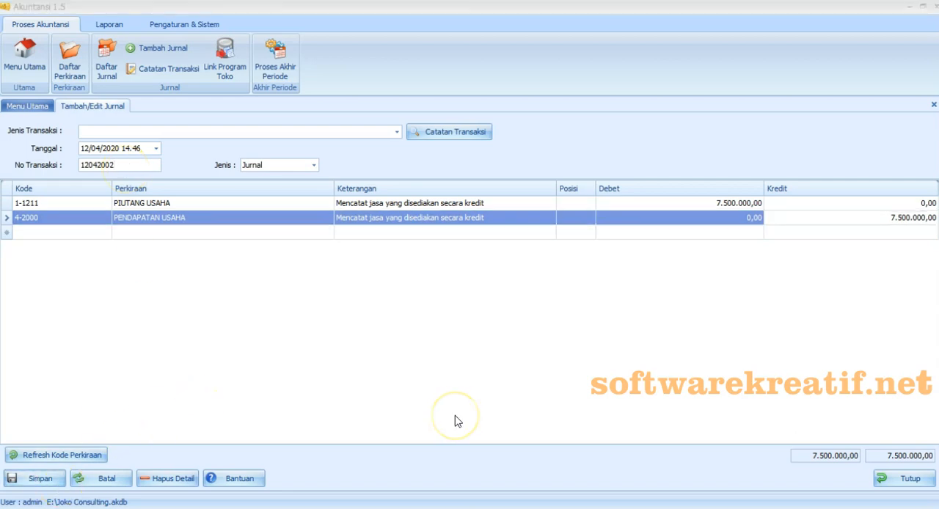
- Save the journal as a transaction note named "Mencatat jasa yang disediakan secara kredit" by pasting the copied text
right_click(441, 269)
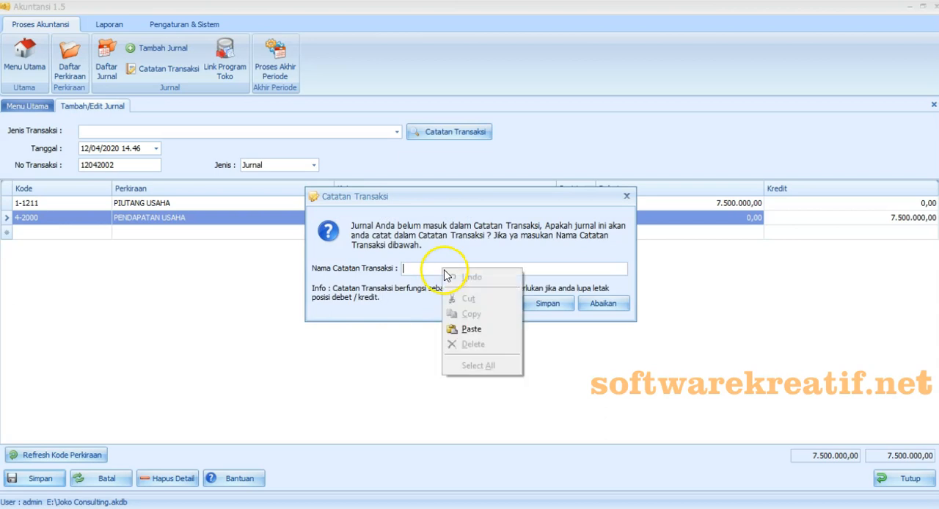
left_click(462, 327)
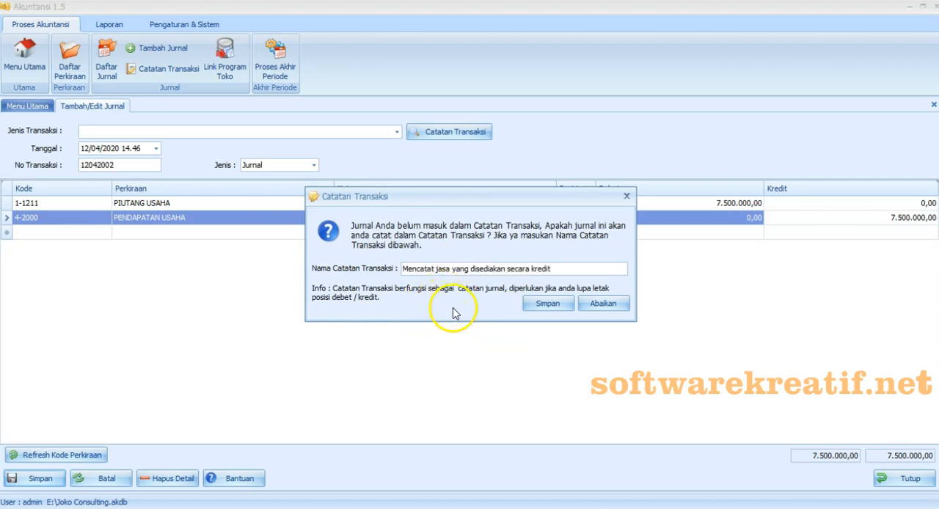
left_click(546, 310)
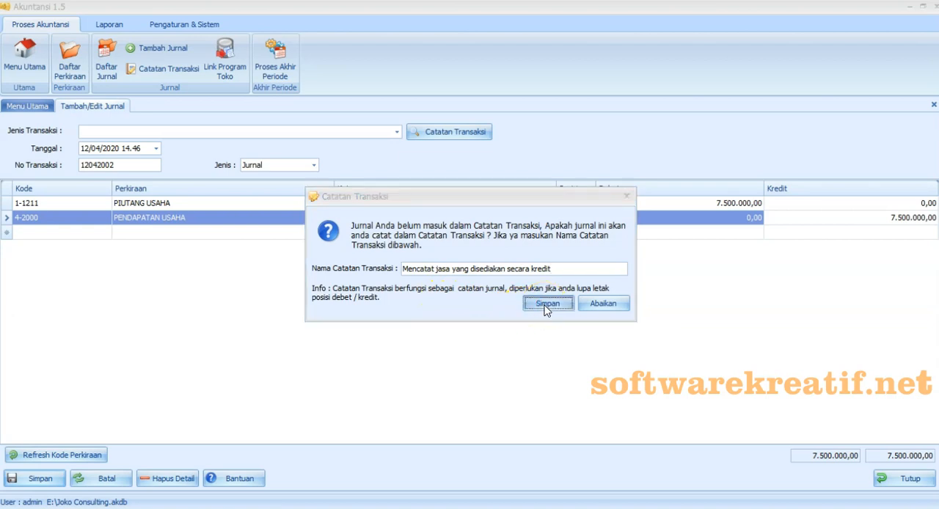
left_click(570, 308)
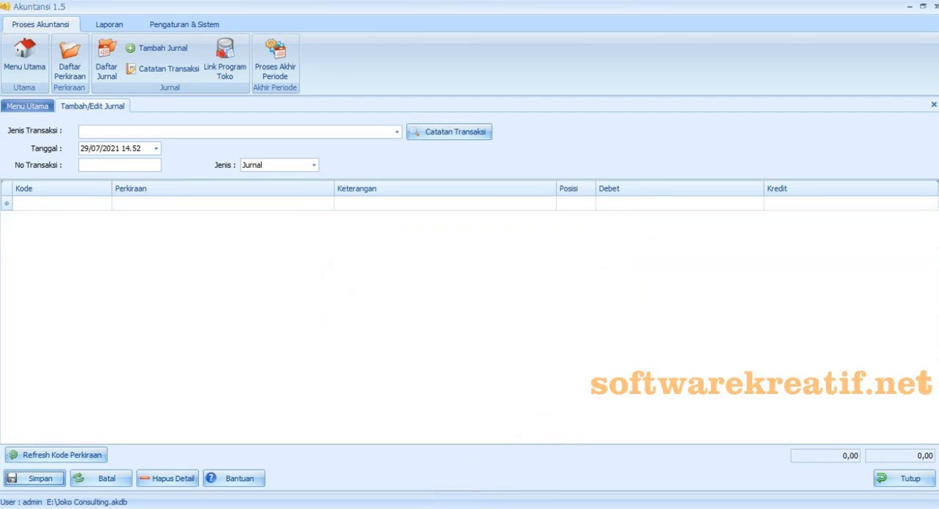
- Switch to the Excel exercise and copy the text "Membayar gaji dua mingguan resepsionist" from cell A14
mouse_move(455, 504)
left_click(446, 448)
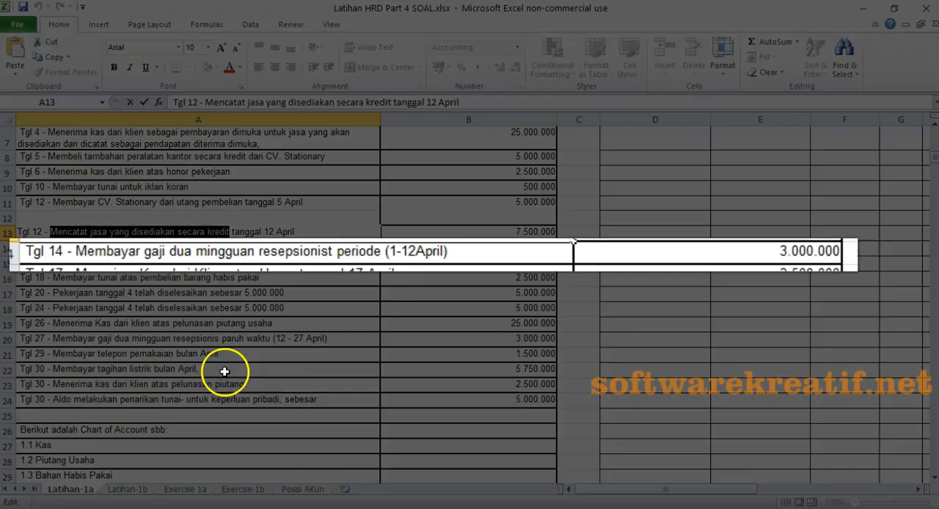
left_click(149, 250)
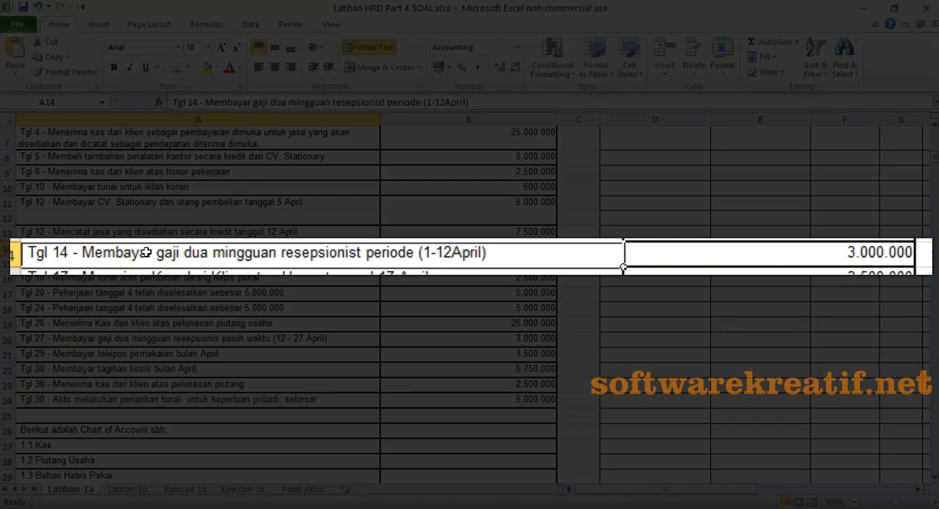
double_click(146, 252)
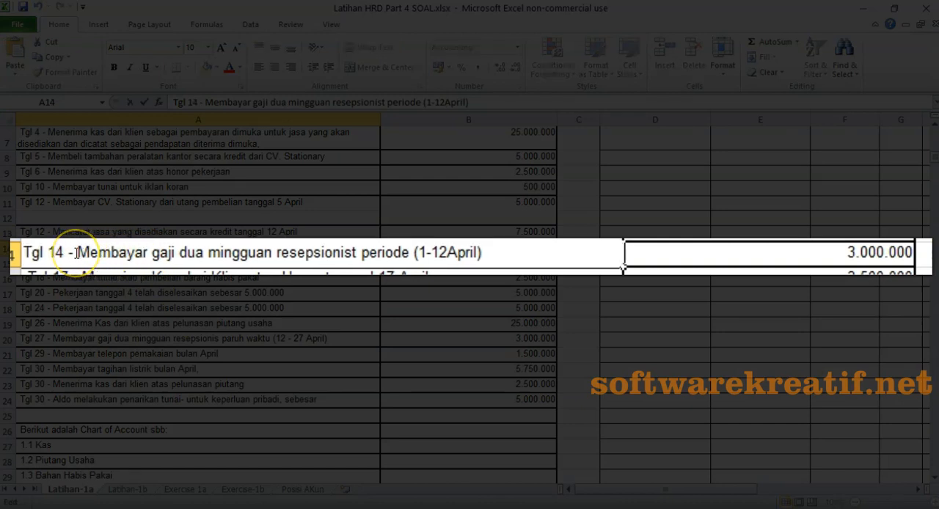
left_click_drag(78, 252, 357, 254)
right_click(357, 254)
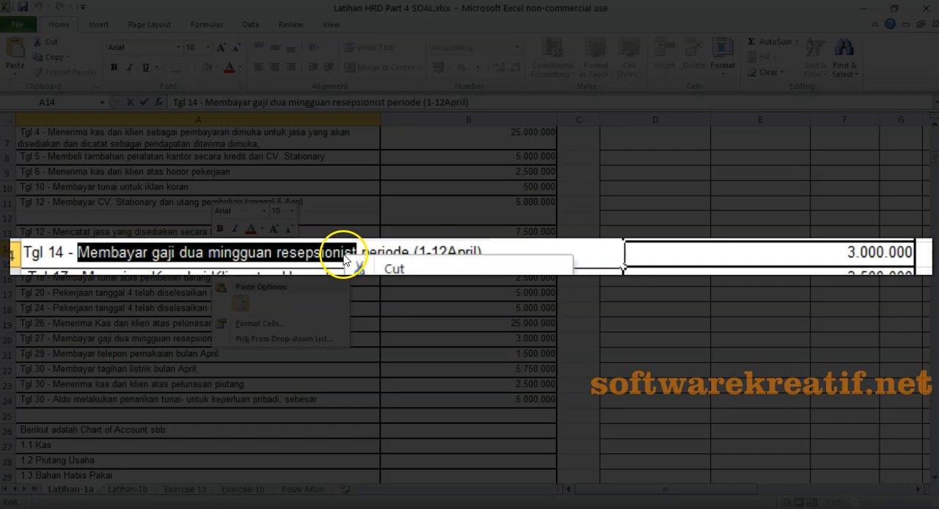
key("Escape")
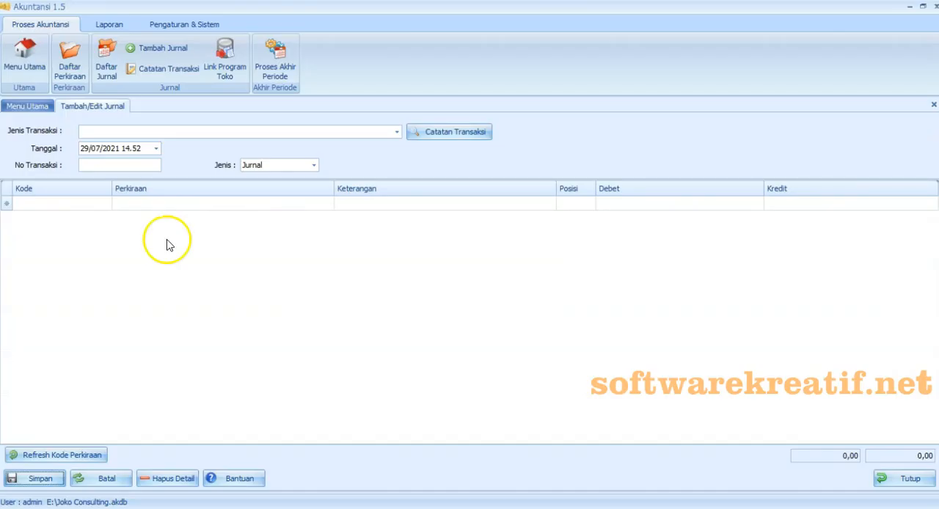
- In Akuntansi 1.5, date the new journal 14/04/2020 and set its No Transaksi to 14042001
left_click(85, 148)
left_click(88, 178)
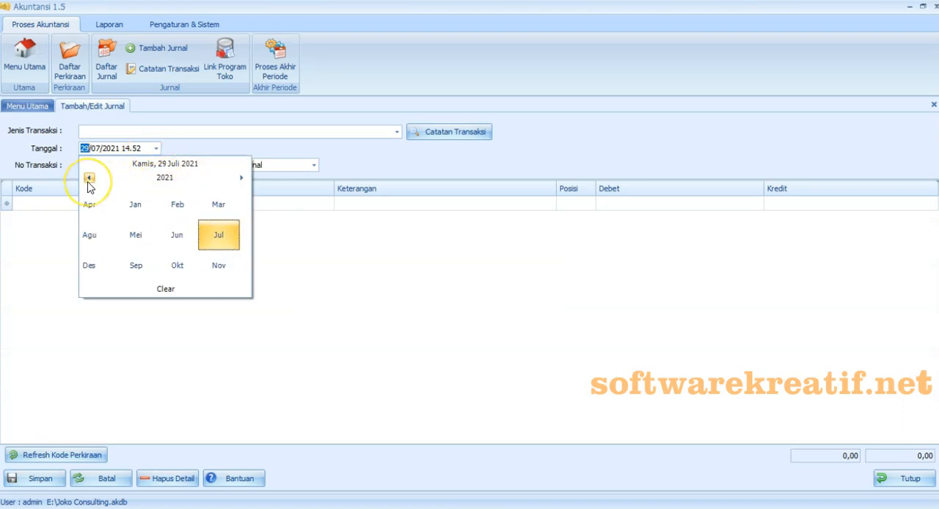
left_click(226, 206)
left_click(150, 237)
left_click(126, 166)
type("14042001")
- Add the accounts 6-4100 BIAYA GAJI DAN UPAH KARYAWAN and 1-1110 KAS to the journal
left_click(91, 204)
left_click(107, 203)
left_click_drag(192, 236, 192, 351)
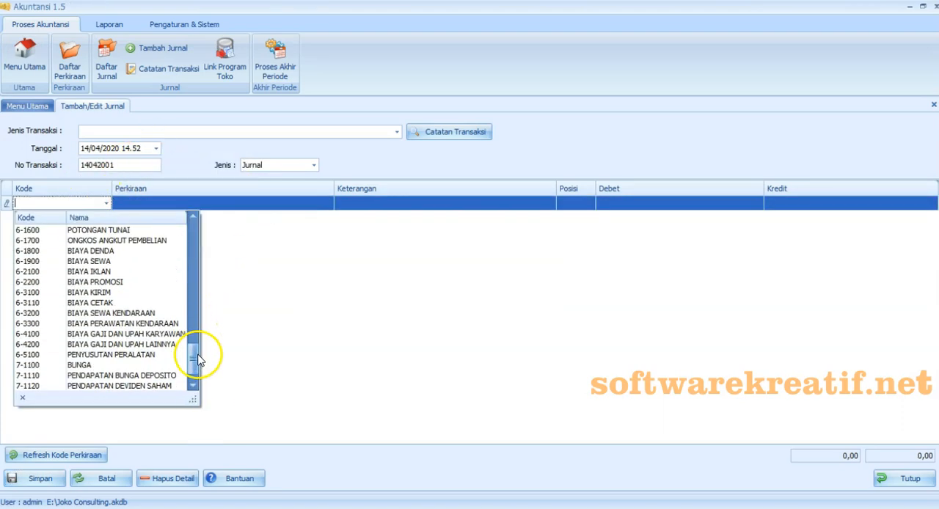
left_click(158, 332)
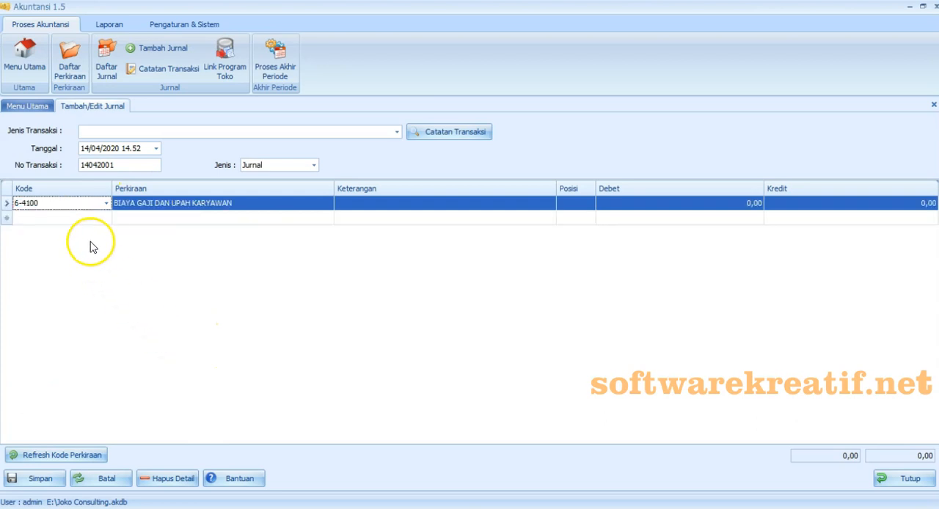
left_click(108, 218)
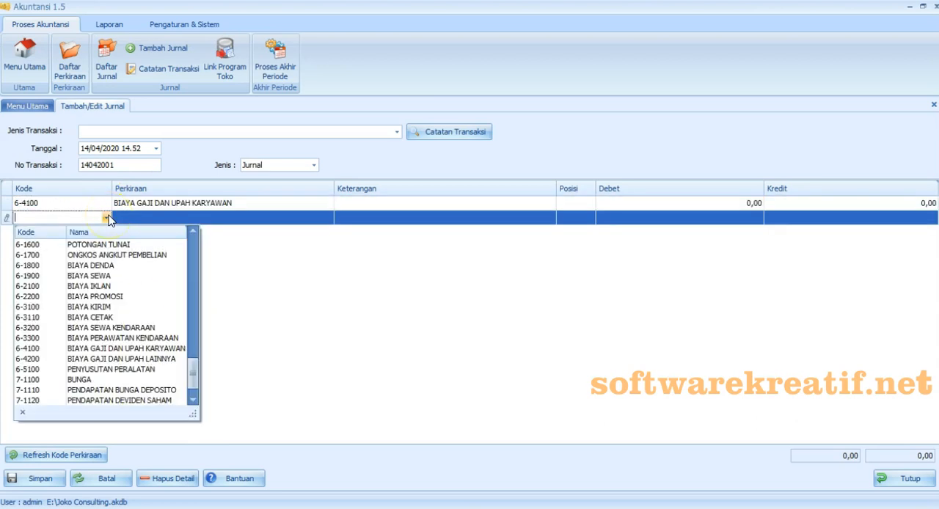
left_click_drag(194, 373, 195, 256)
left_click(170, 254)
- Paste the copied text "Membayar gaji dua mingguan resepsionist" into the Keterangan cells of both account rows
right_click(379, 203)
left_click(382, 266)
left_click(361, 220)
right_click(364, 218)
left_click(374, 278)
- Enter a debit of 3.000.000 for BIAYA GAJI DAN UPAH KARYAWAN and a credit of 3.000.000 for KAS
left_click(620, 204)
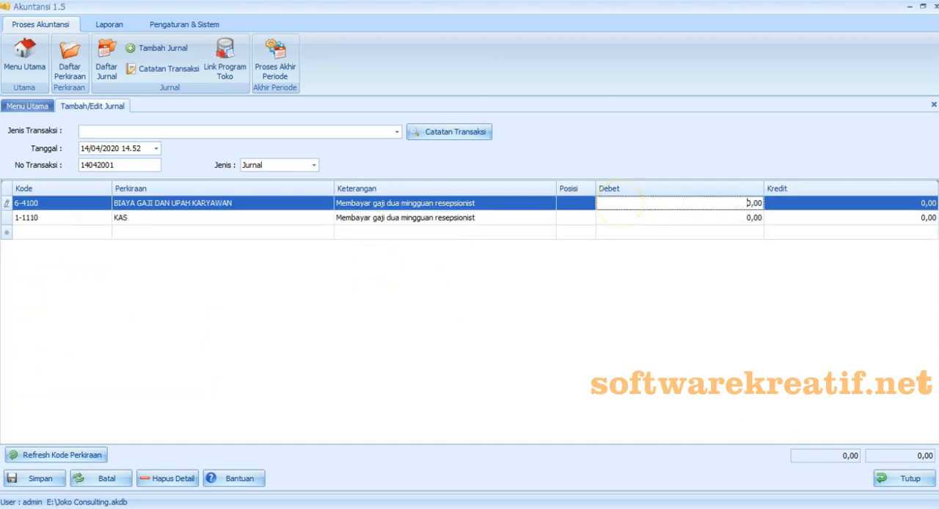
type("3.000.00")
left_click(808, 218)
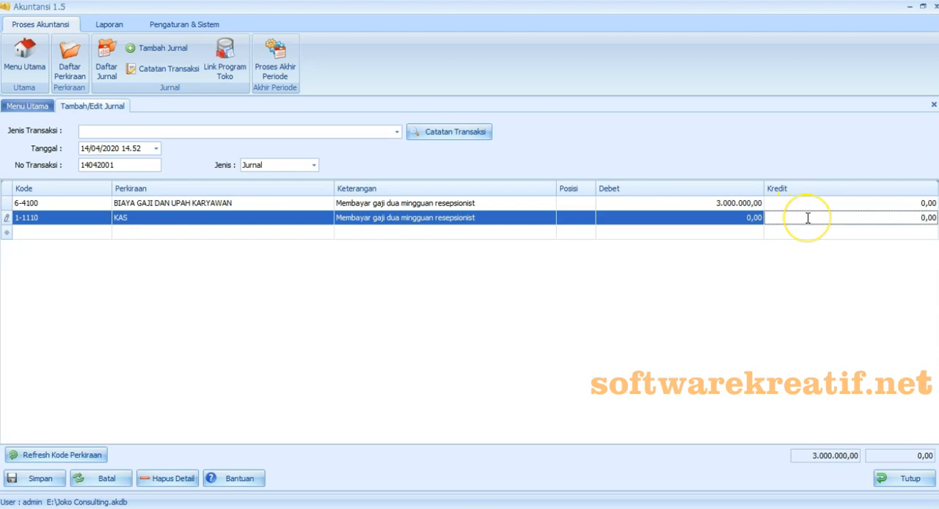
type("3.000.00")
left_click(667, 287)
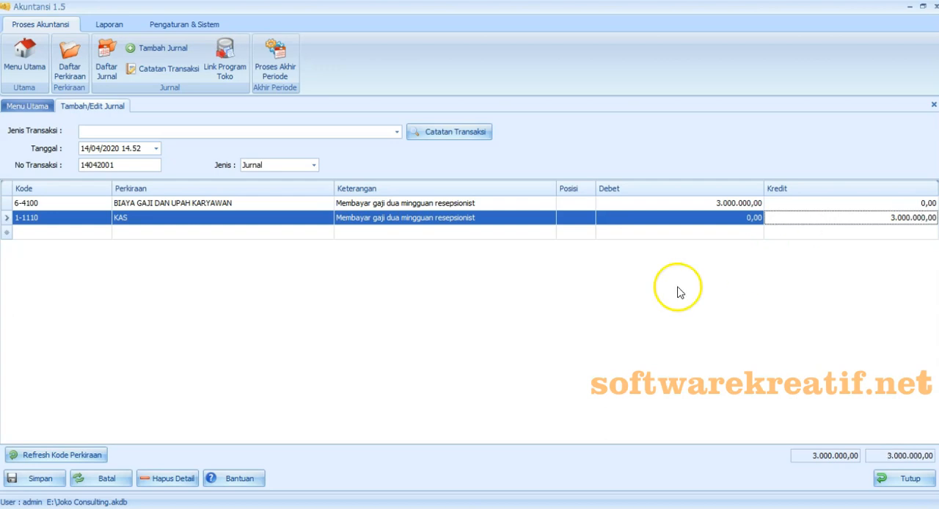
- Save the journal together with a transaction note named "Membayar gaji dua mingguan resepsionist"
left_click(63, 484)
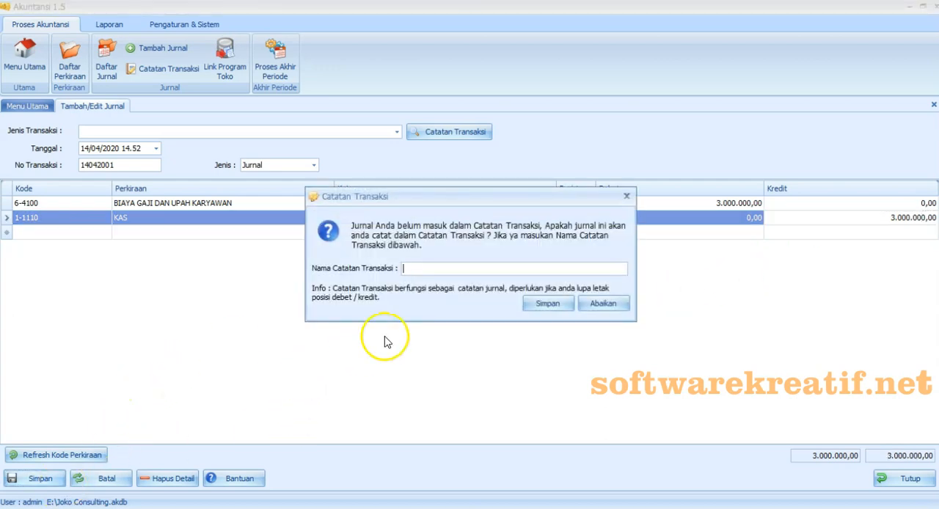
right_click(413, 269)
left_click(421, 330)
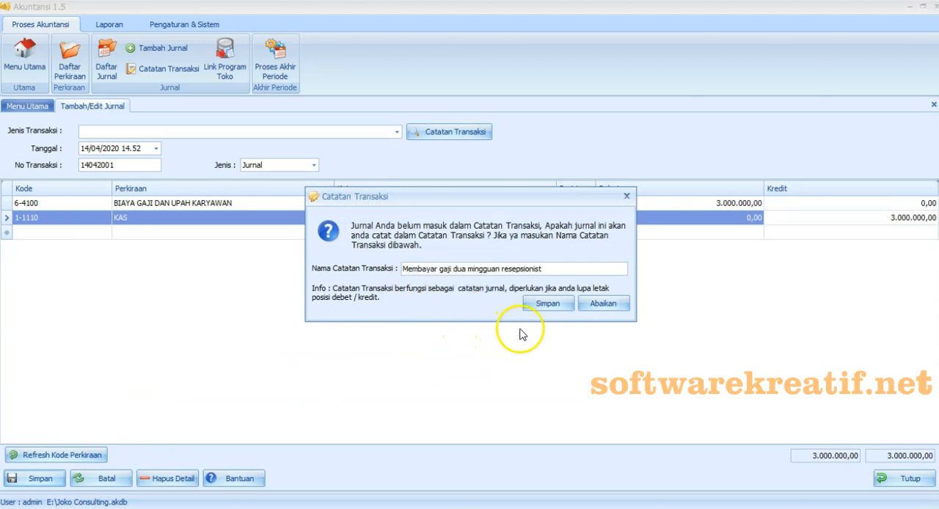
left_click(547, 303)
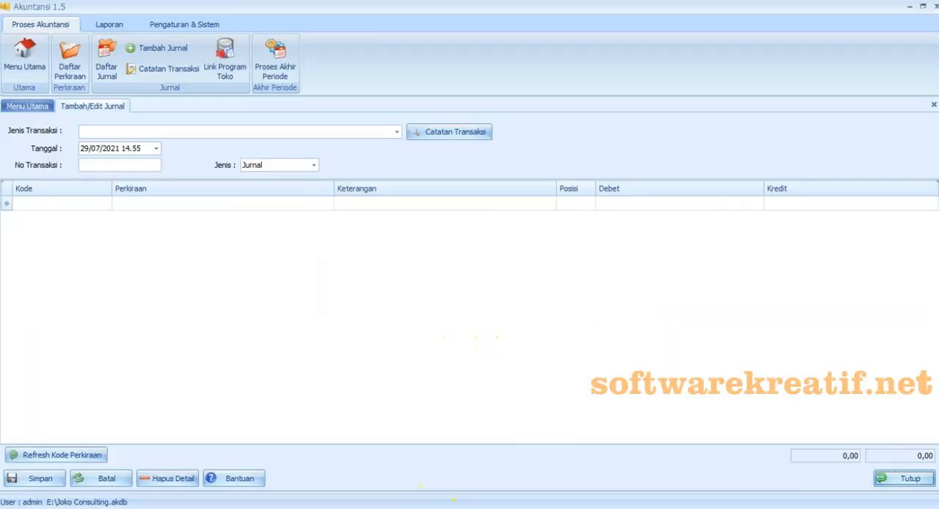
- Switch to the Excel exercise and read the Tgl 17 transaction's description and amount in row 15
key("alt+Tab")
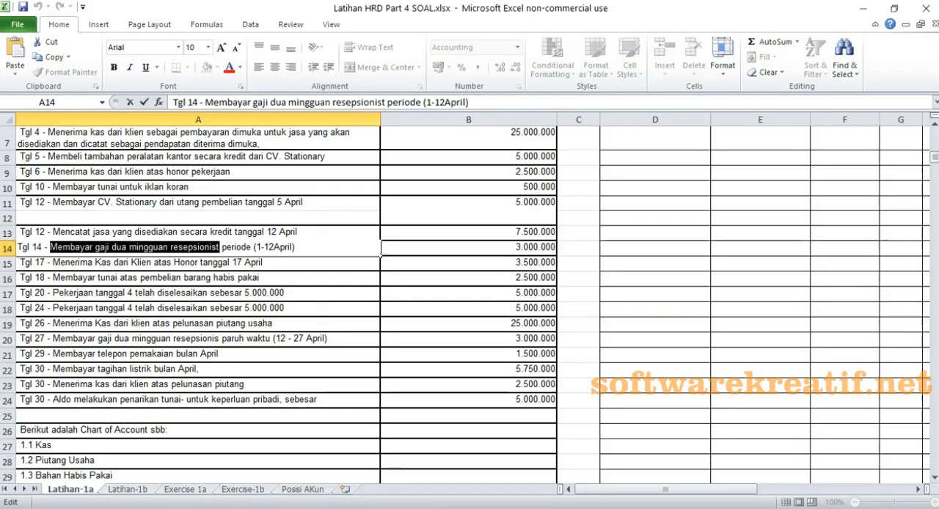
double_click(72, 266)
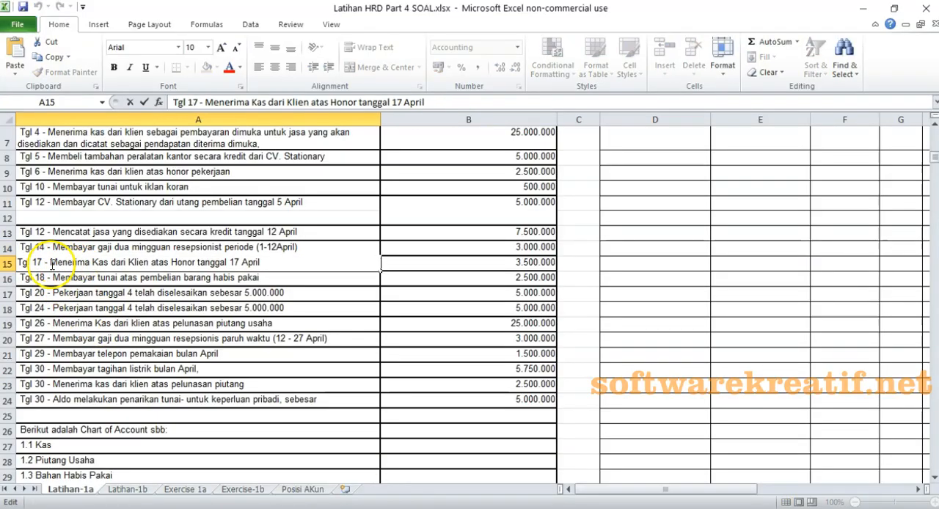
left_click_drag(52, 266, 192, 266)
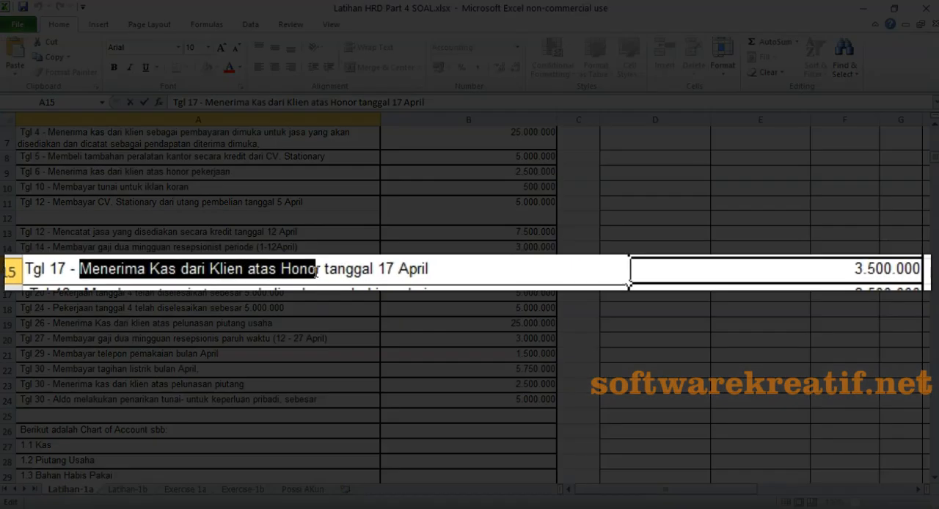
left_click_drag(317, 270, 242, 270)
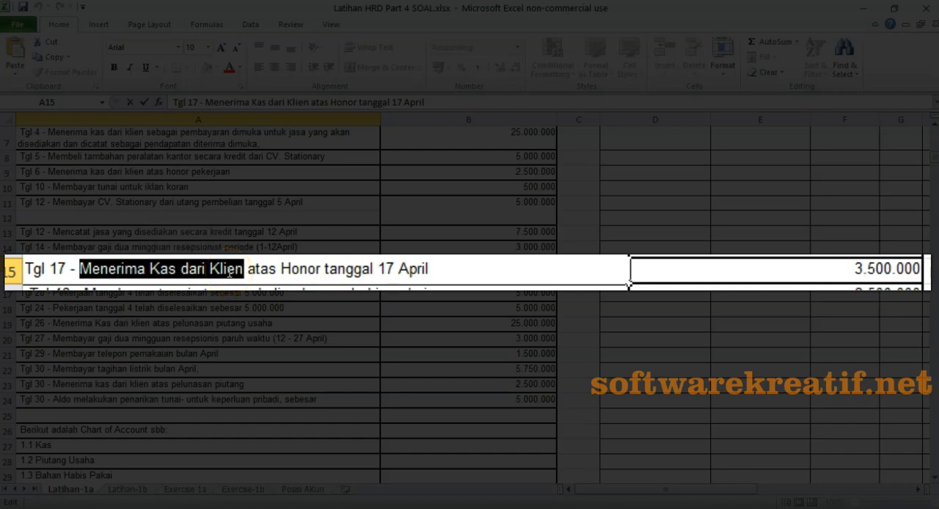
left_click(230, 271)
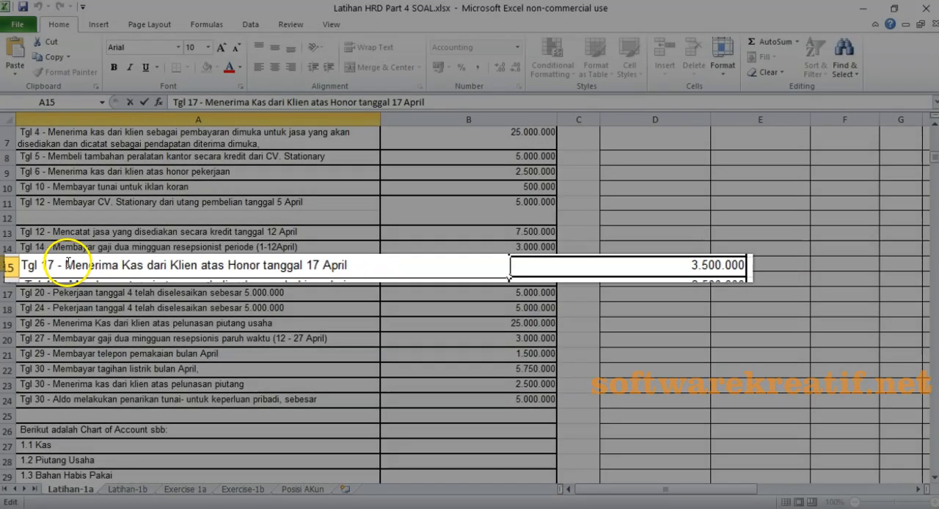
left_click_drag(51, 262, 149, 262)
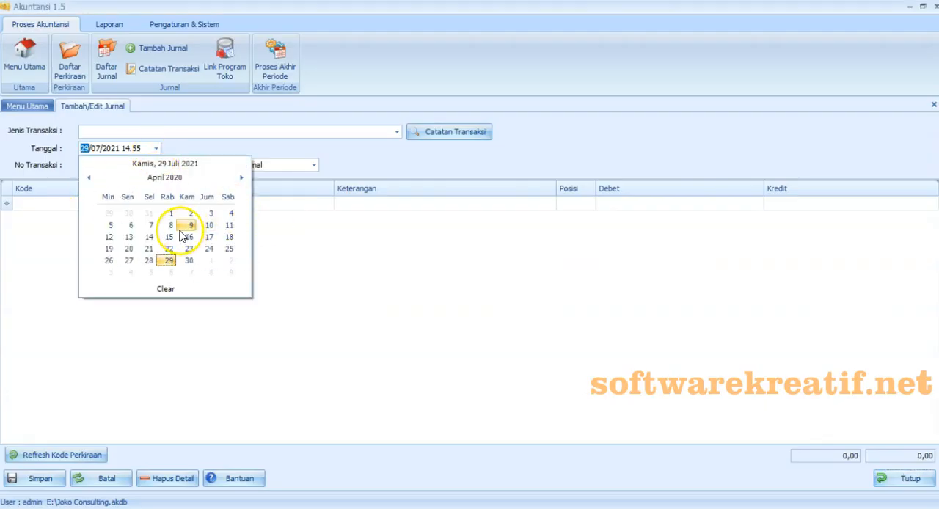
- In Akuntansi 1.5, date the new journal 17/04/2020 and set its No Transaksi to 17042001
left_click(209, 237)
left_click(99, 165)
type("17")
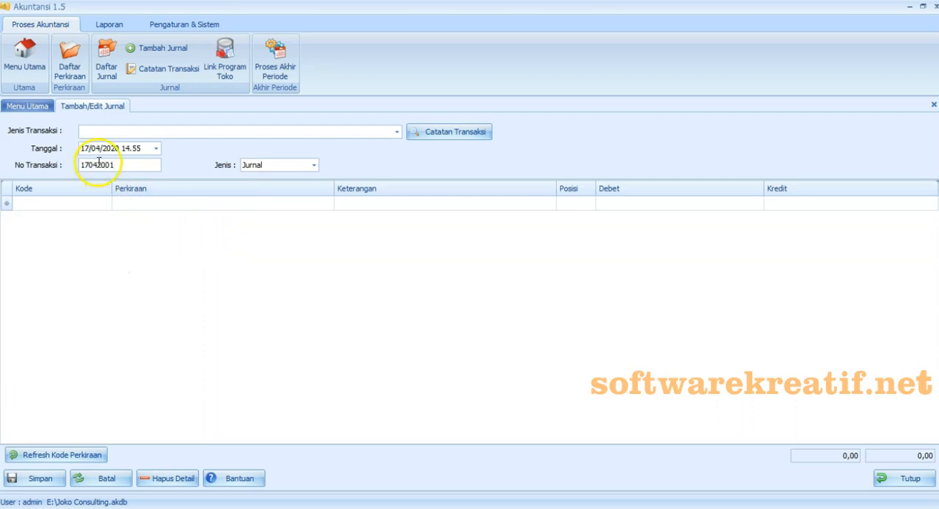
- Fill the journal from the saved transaction type "Menerima kas dari klien atas honor pekerjaan"
left_click(396, 132)
left_click_drag(400, 231, 487, 411)
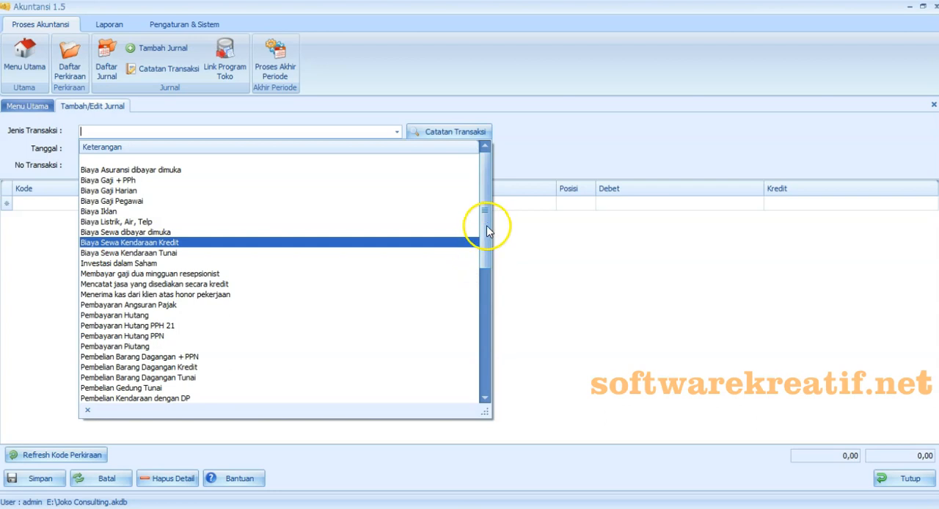
scroll(486, 228, "down", 3)
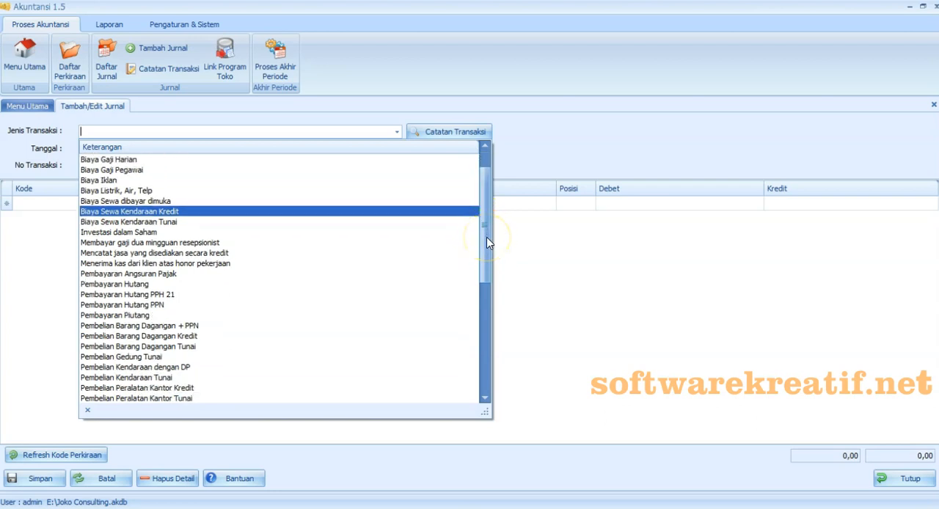
left_click_drag(487, 238, 503, 199)
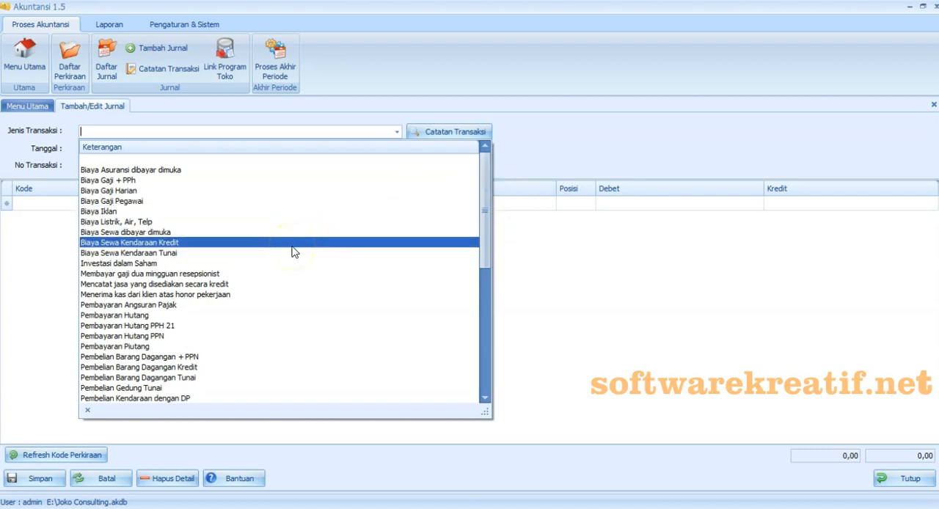
left_click(300, 296)
left_click(299, 294)
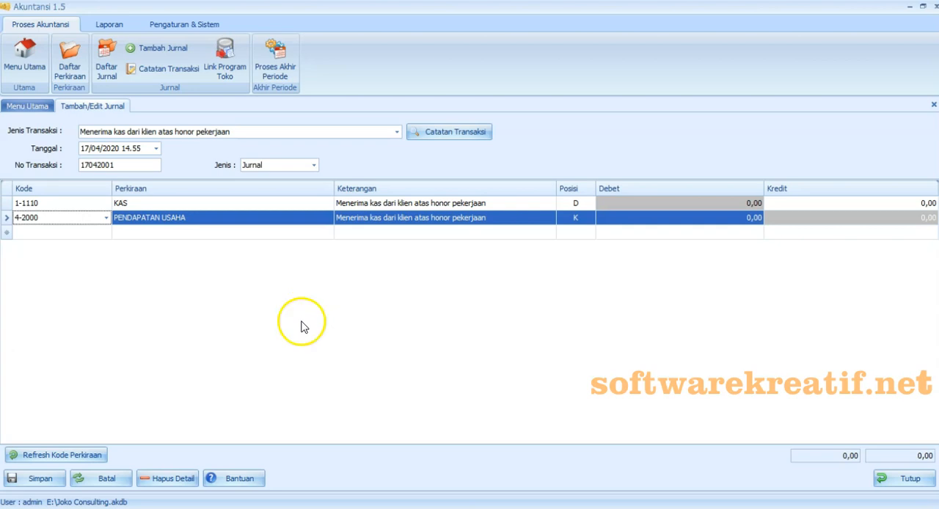
- Enter 3.500.000 as the KAS debit and the PENDAPATAN USAHA credit, and save the journal
left_click(654, 203)
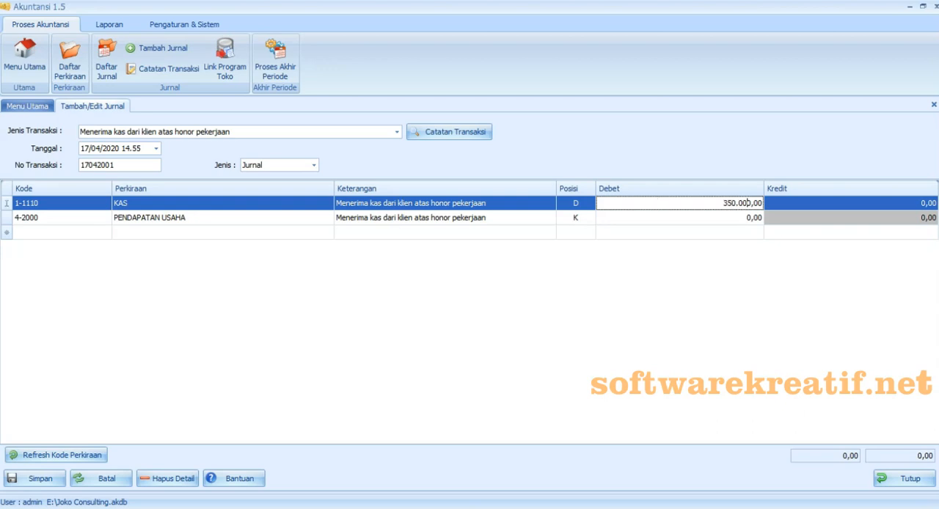
type("3500000")
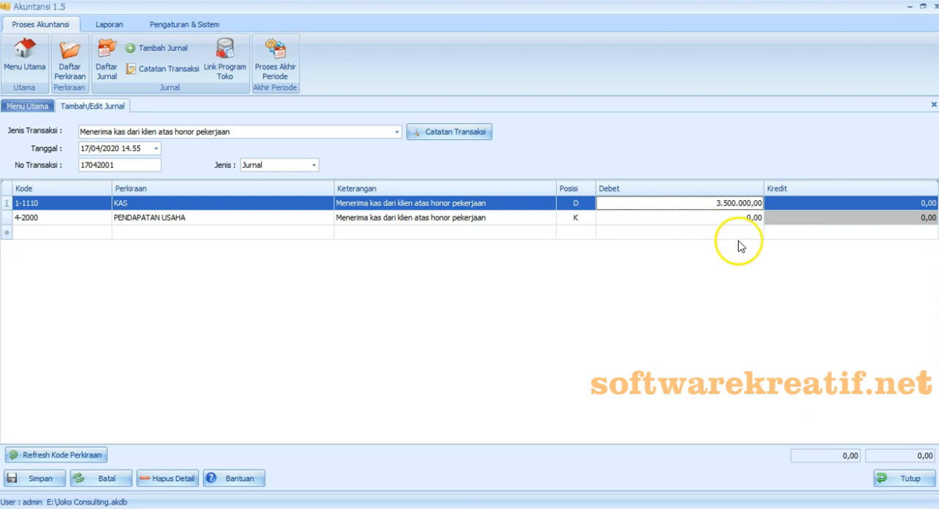
left_click(796, 219)
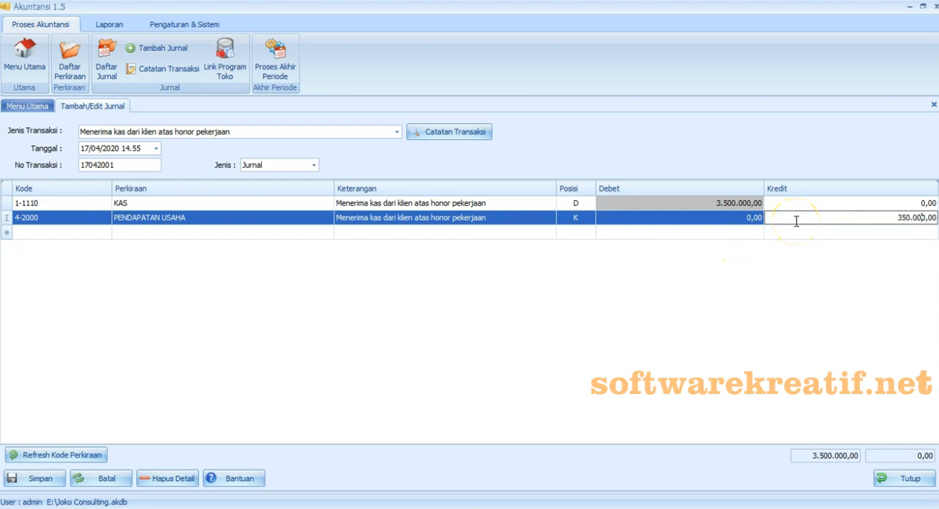
left_click(754, 285)
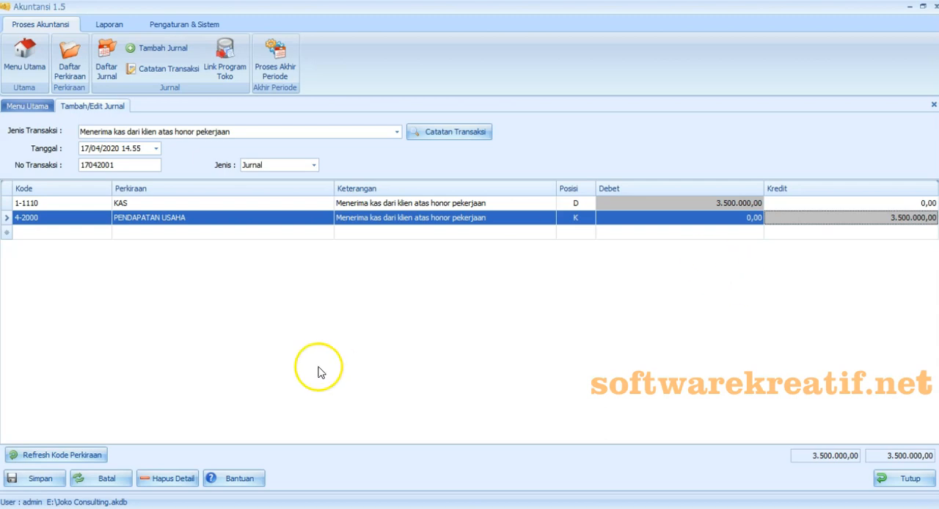
left_click(58, 482)
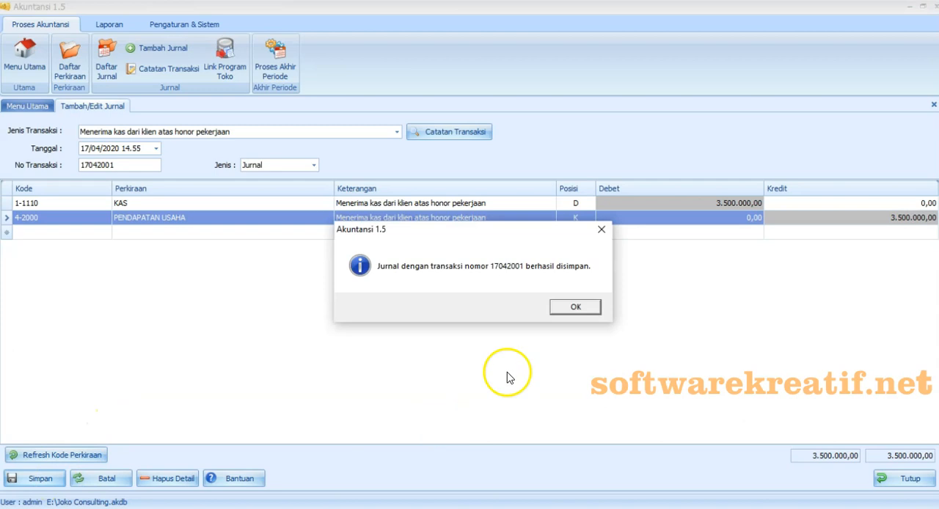
left_click(580, 309)
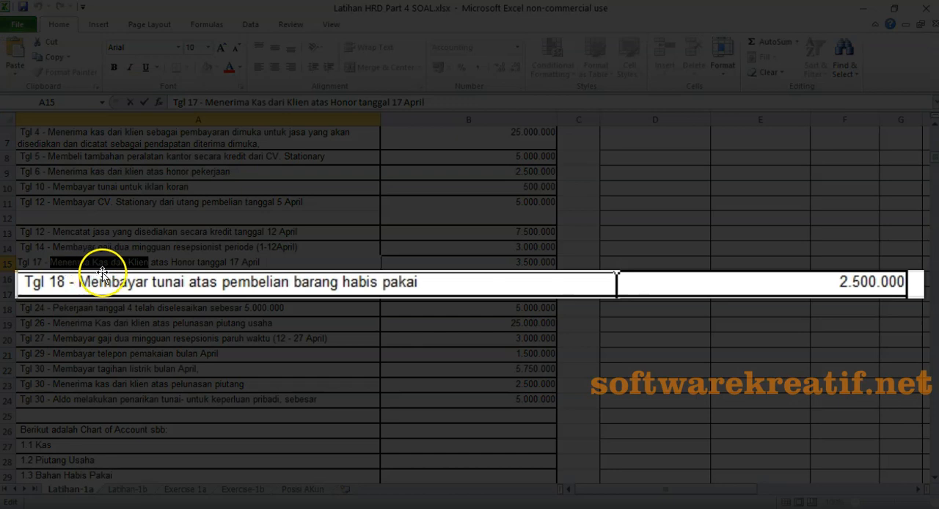
- In the Excel exercise, copy the Tgl 18 description "Membayar tunai atas pembelian barang habis pakai" from cell A16
left_click(109, 278)
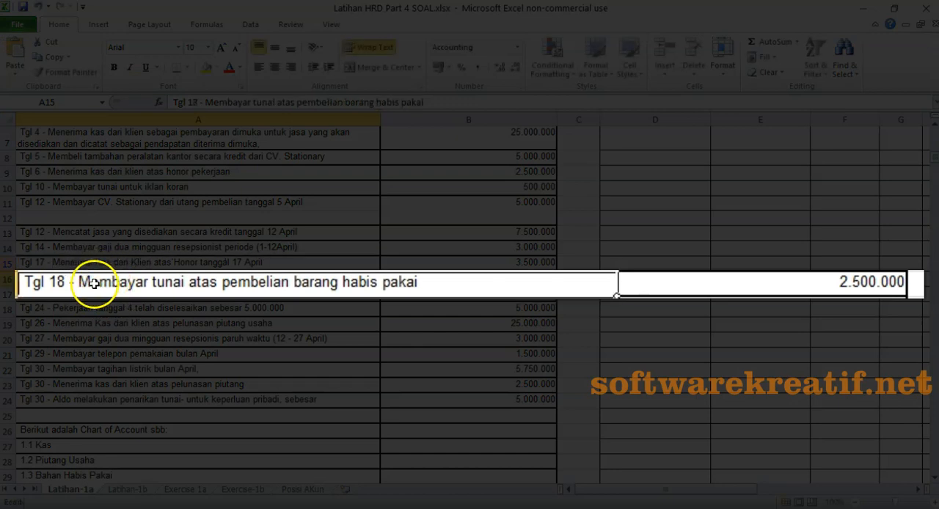
double_click(91, 284)
left_click_drag(76, 282, 425, 282)
key("ctrl+c")
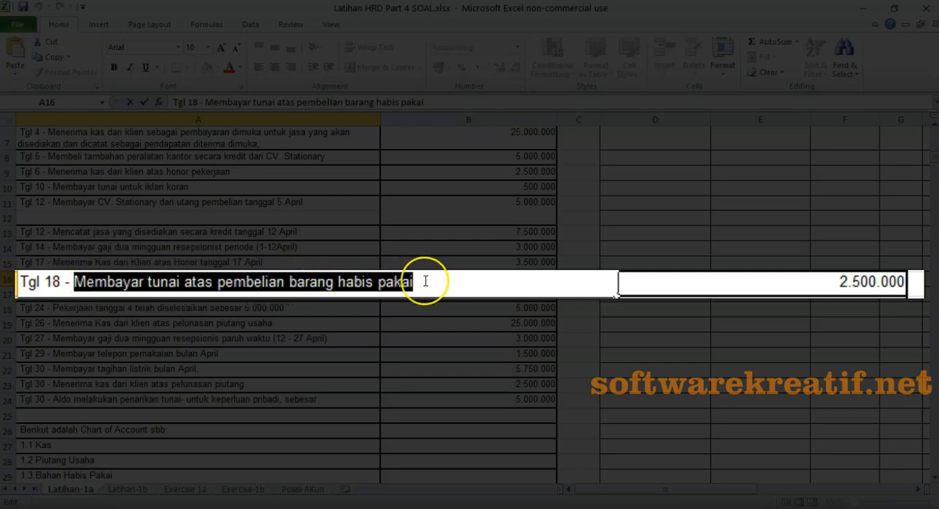
right_click(374, 284)
left_click(249, 302)
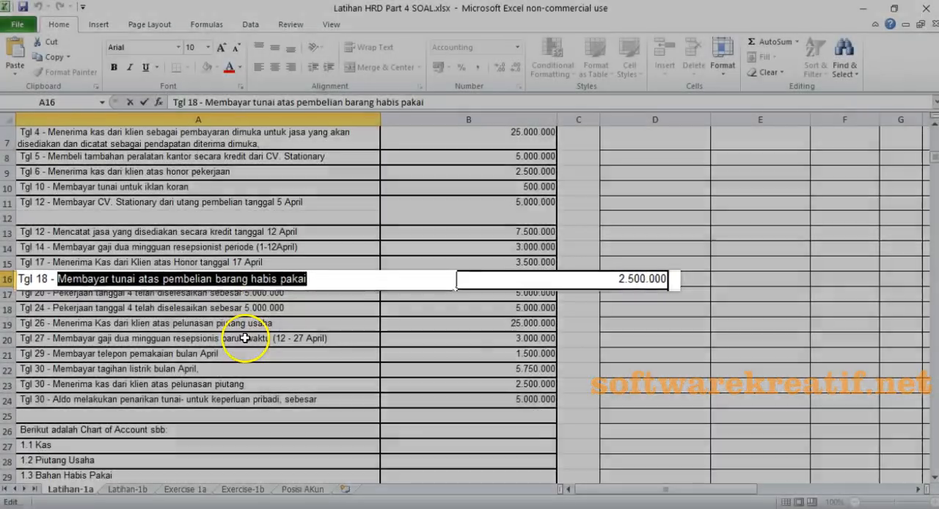
- Switch back to Akuntansi 1.5, date the new journal 18/04/2020 and set its No Transaksi to 18042001
key("alt+Tab")
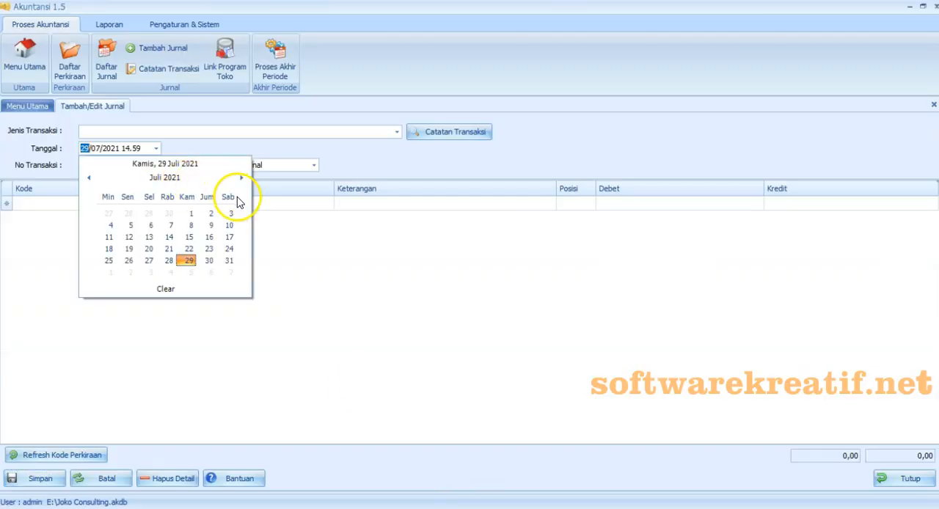
left_click(164, 178)
left_click(89, 177)
left_click(225, 206)
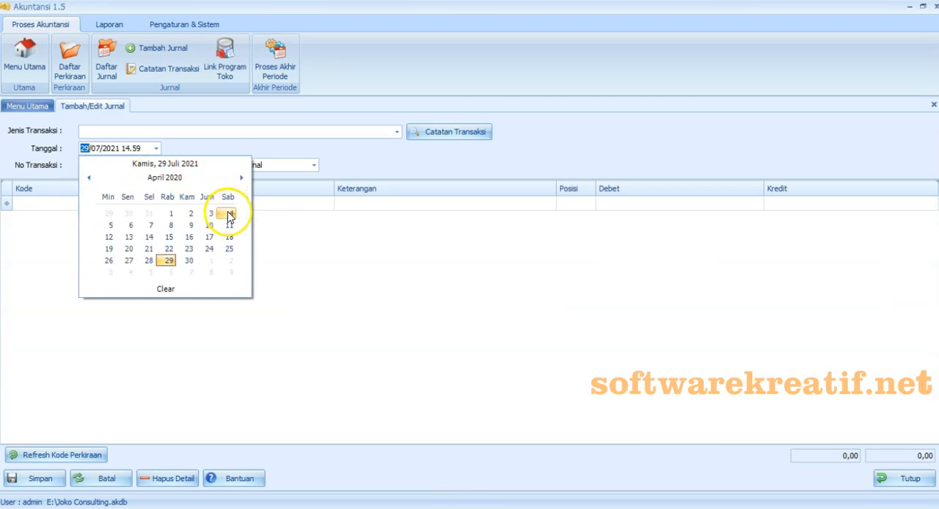
left_click(229, 237)
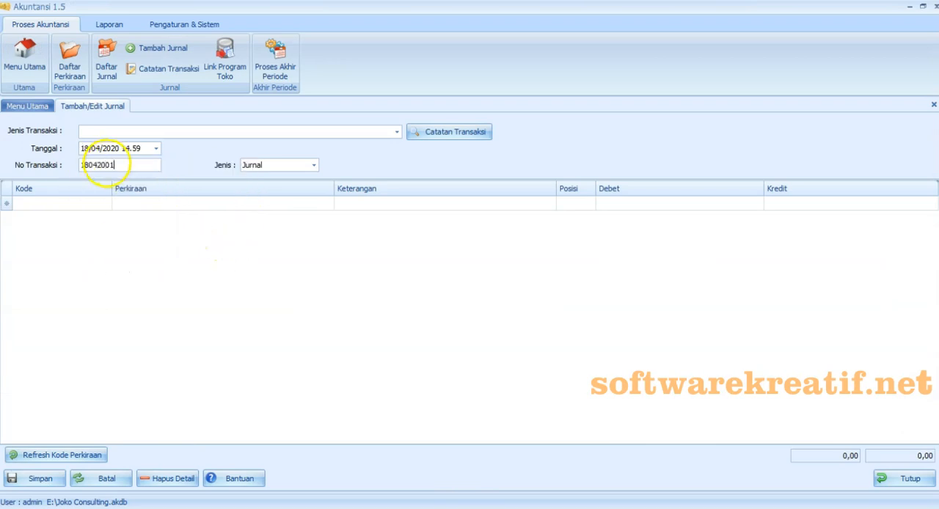
- Add a journal line for account 1-1170 BAHAN HABIS PAKAI/PERLENGKAPAN with the description "Membayar tunai atas pembelian barang habis pakai"
left_click(107, 204)
left_click_drag(157, 311, 285, 404)
left_click(198, 291)
left_click(378, 205)
type("Membayar tunai atas pembelian barang habis pakai")
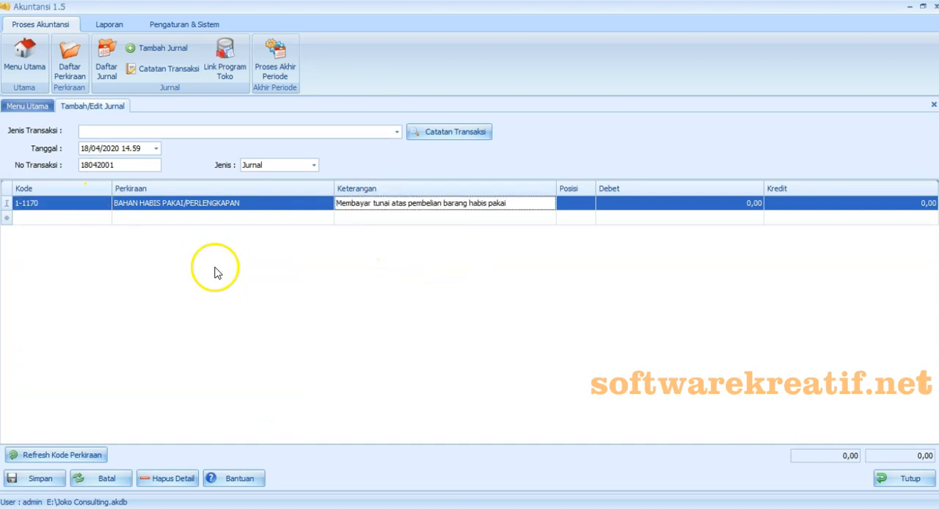
- Add a second line for account 1-1110 KAS and debit BAHAN HABIS PAKAI/PERLENGKAPAN with 2.500.000
left_click(107, 218)
left_click(249, 253)
left_click(623, 206)
type("2.50")
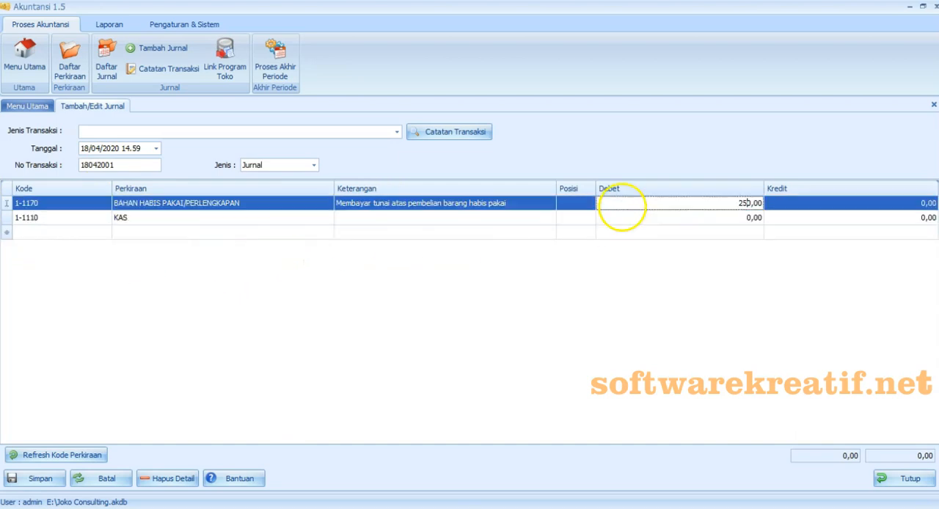
type("0.000,0")
- Paste the copied purchase description into the KAS line and credit KAS with 2.500.000
left_click(486, 217)
right_click(486, 217)
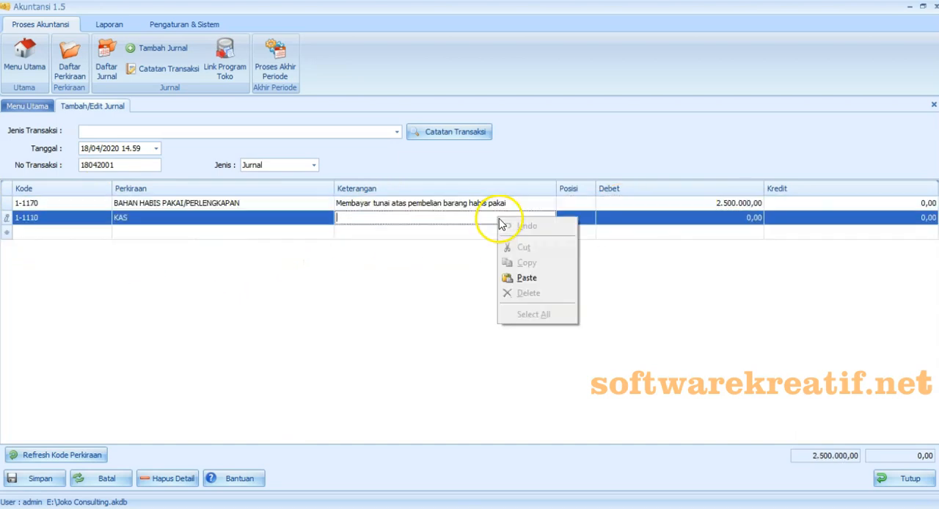
left_click(514, 275)
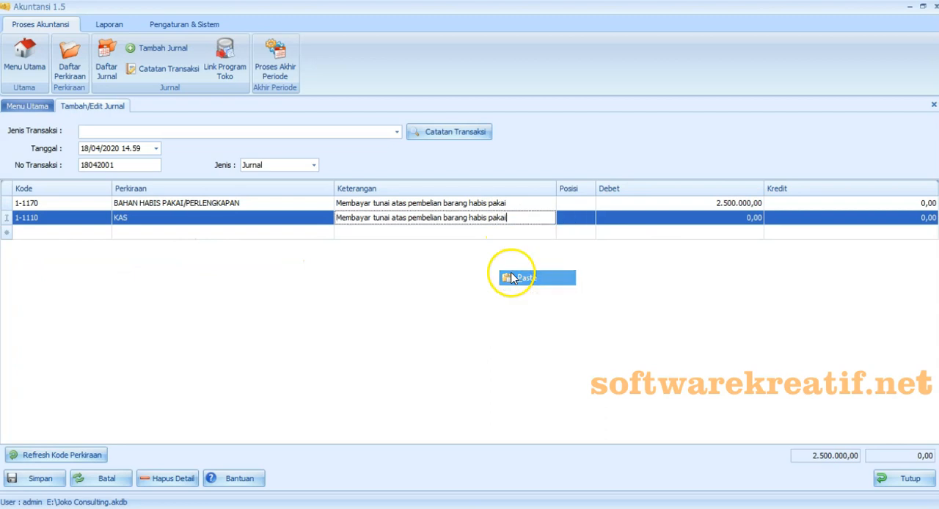
left_click(833, 218)
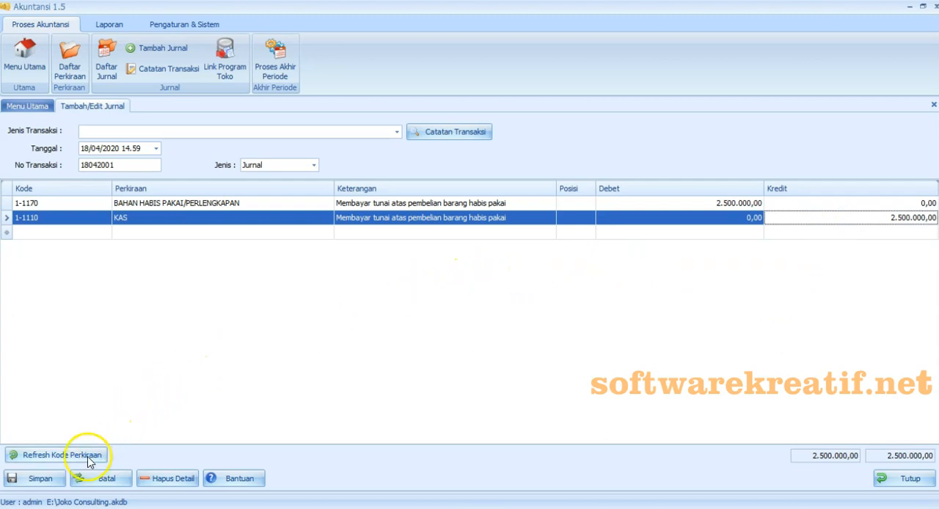
- Save the journal together with a transaction note named "Membayar tunai atas pembelian barang habis pakai"
left_click(59, 485)
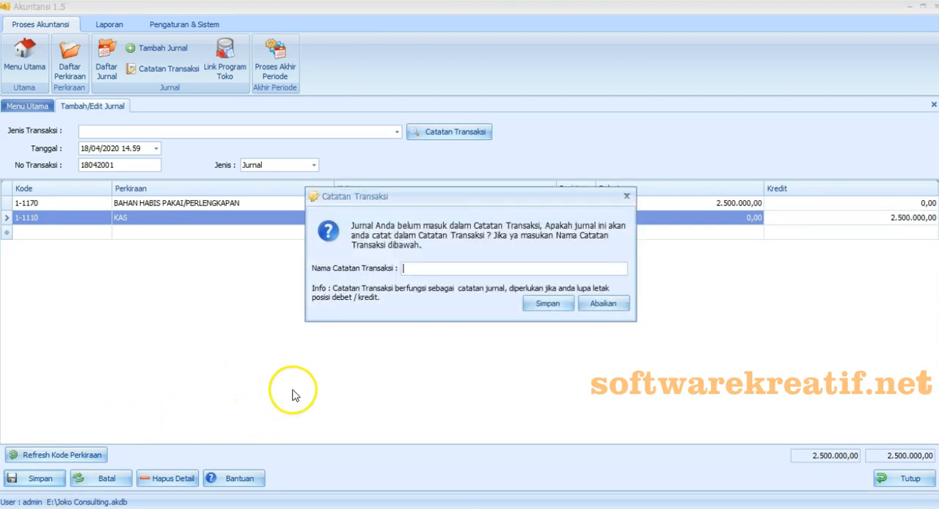
right_click(412, 272)
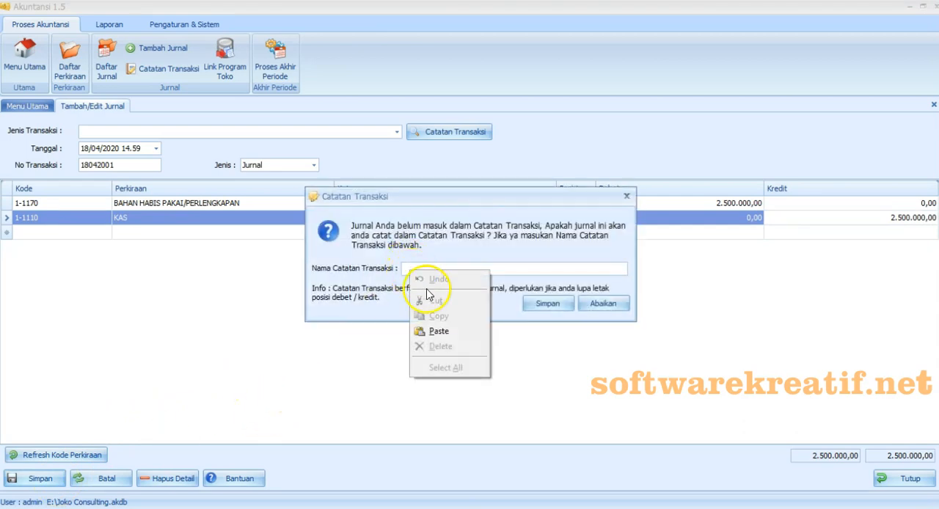
left_click(430, 329)
left_click(544, 307)
left_click(562, 308)
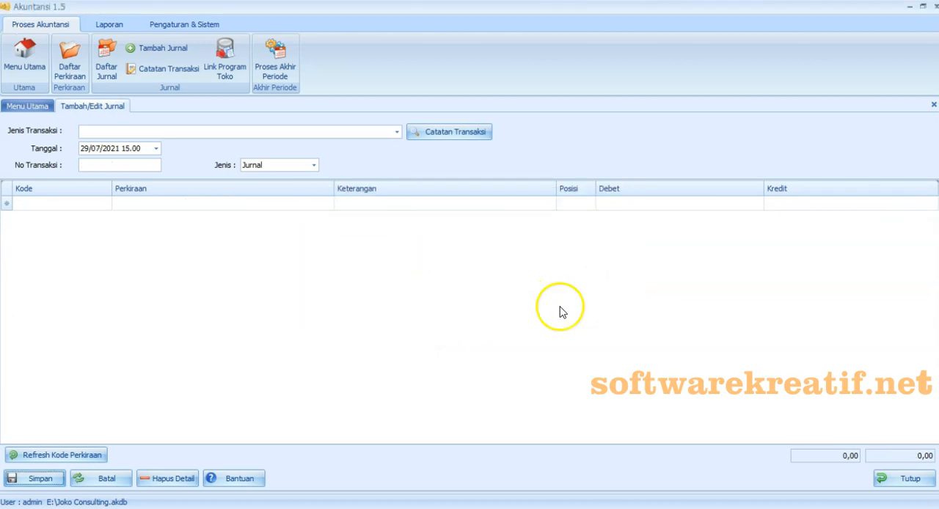
- Switch to the Excel exercise and copy the Tgl 20 description "Pekerjaan tanggal 4 telah diselesaikan sebesar 5.000.000" from cell A17
left_click(433, 490)
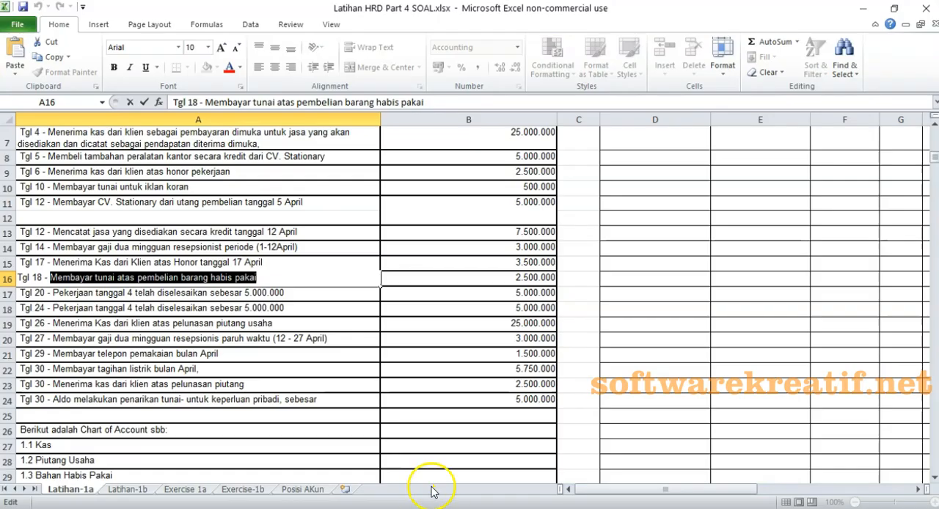
left_click(97, 292)
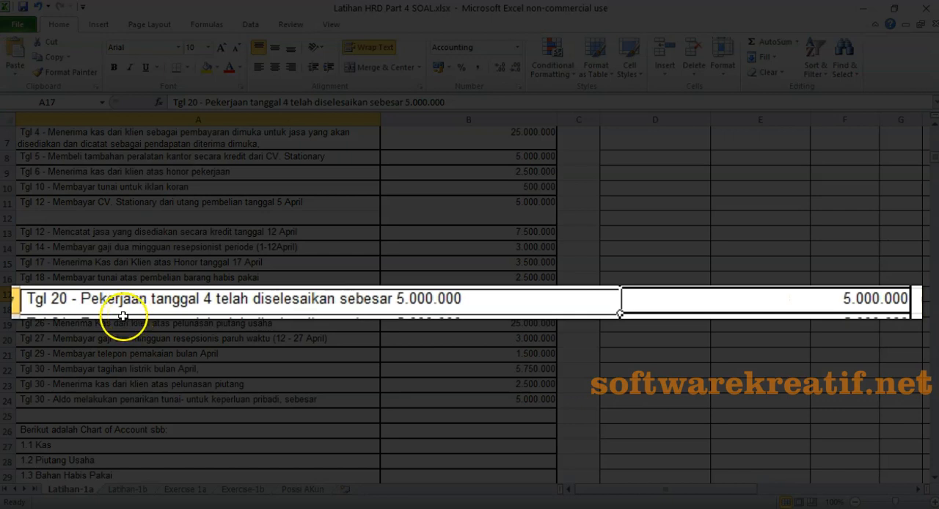
double_click(119, 300)
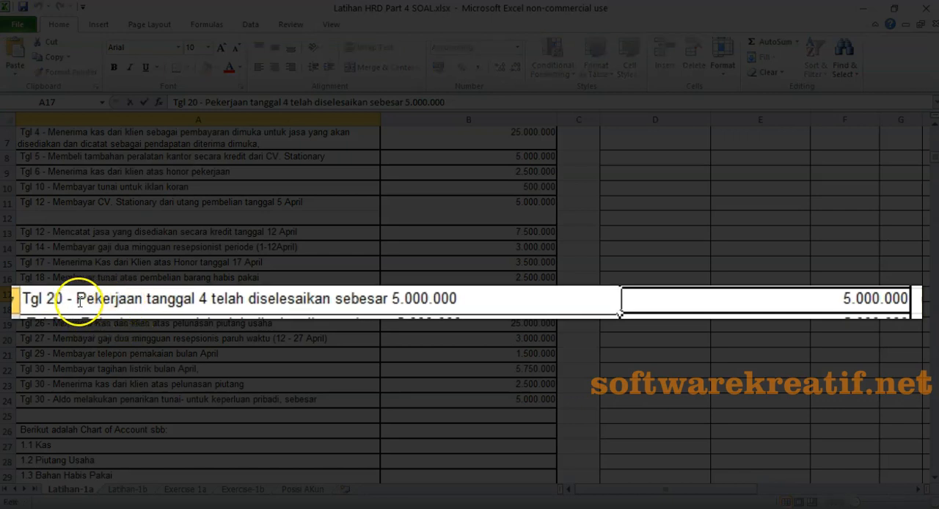
left_click_drag(71, 296, 209, 311)
key("ctrl+c")
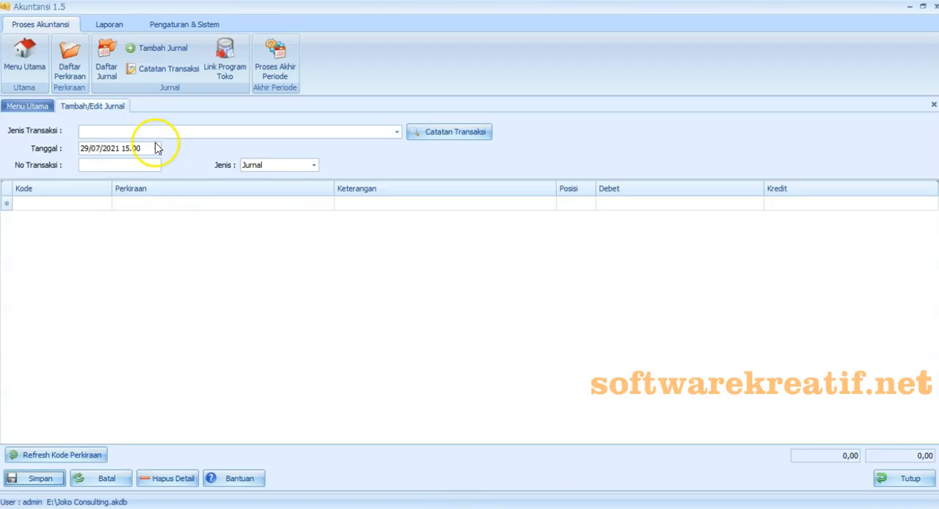
- In Akuntansi 1.5, date the new journal 20/04/2020 and set its No Transaksi to 20042001
left_click(156, 148)
left_click(226, 204)
left_click(120, 254)
left_click(116, 166)
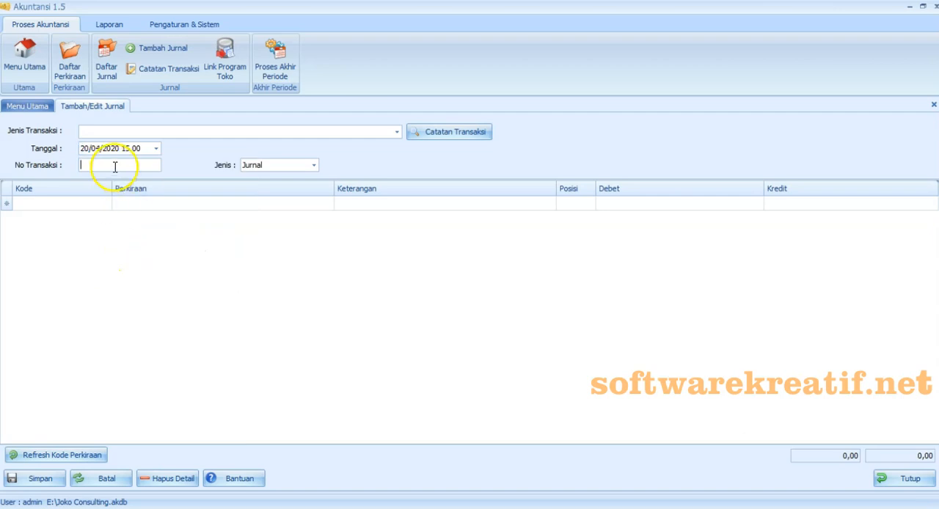
- Add a journal line for account 2-1200 PENDAPATAN DITERIMA DIMUKA and paste the copied Tgl 20 description into it
left_click(102, 205)
left_click(106, 204)
left_click_drag(287, 239, 290, 279)
left_click(206, 324)
right_click(364, 203)
left_click(381, 268)
- Add a second line for account 4-2000 PENDAPATAN USAHA with the same pasted description
left_click(107, 218)
left_click_drag(288, 310, 287, 352)
left_click(151, 254)
left_click(347, 220)
right_click(348, 219)
left_click(371, 280)
- Debit PENDAPATAN DITERIMA DIMUKA with 5.000.000 and credit PENDAPATAN USAHA with 5.000.000
left_click(618, 204)
type("5000000")
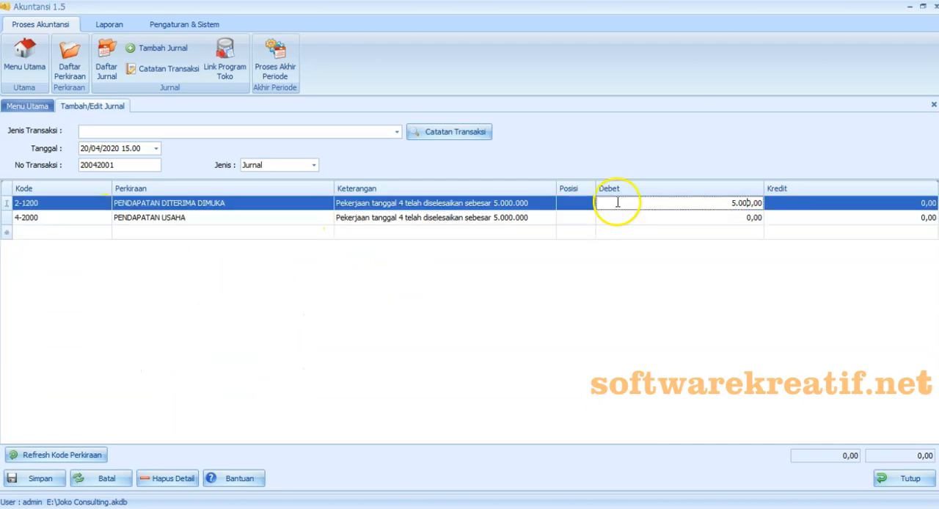
left_click(841, 217)
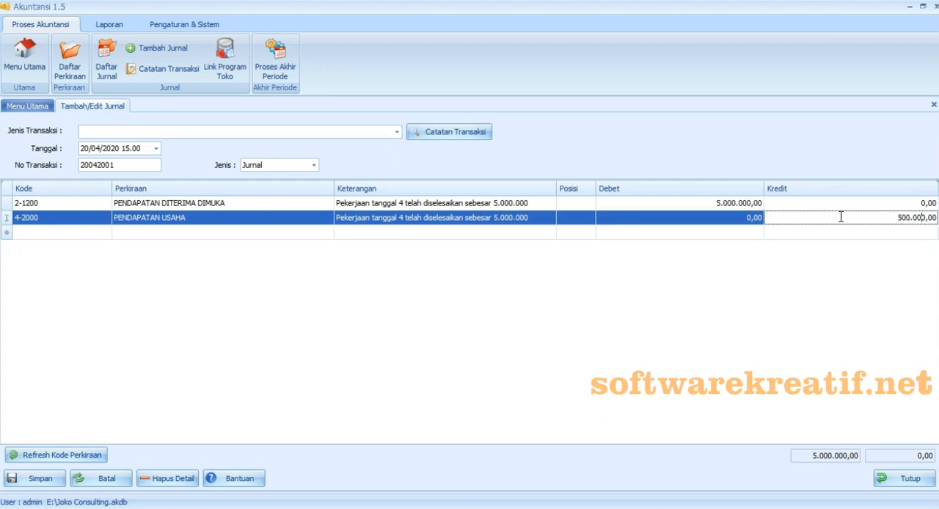
left_click(812, 276)
- Save the journal together with a transaction note named "Pekerjaan tanggal 4 telah diselesaikan"
left_click(62, 484)
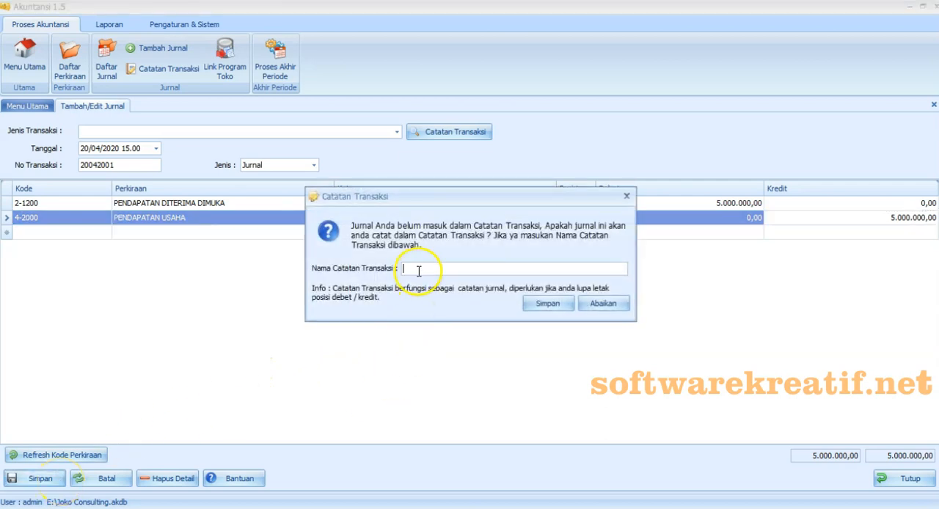
right_click(419, 268)
left_click(431, 330)
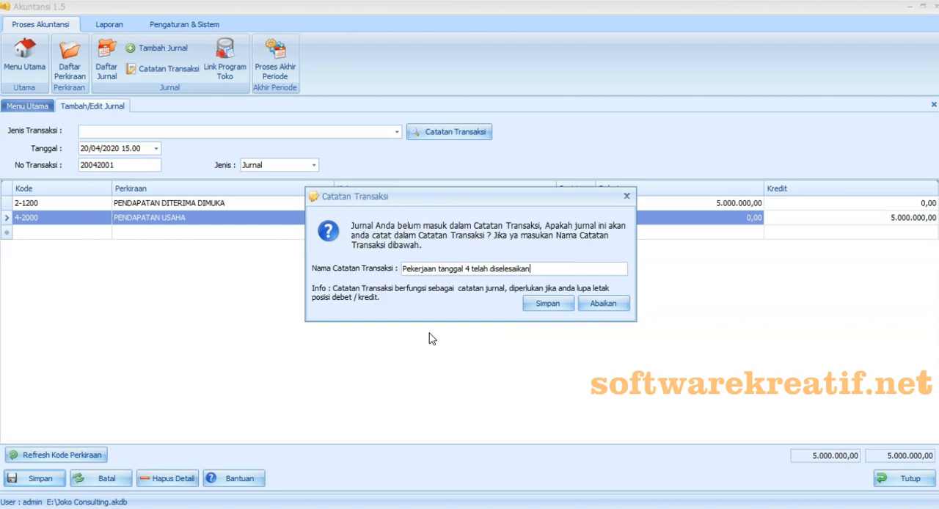
left_click(545, 306)
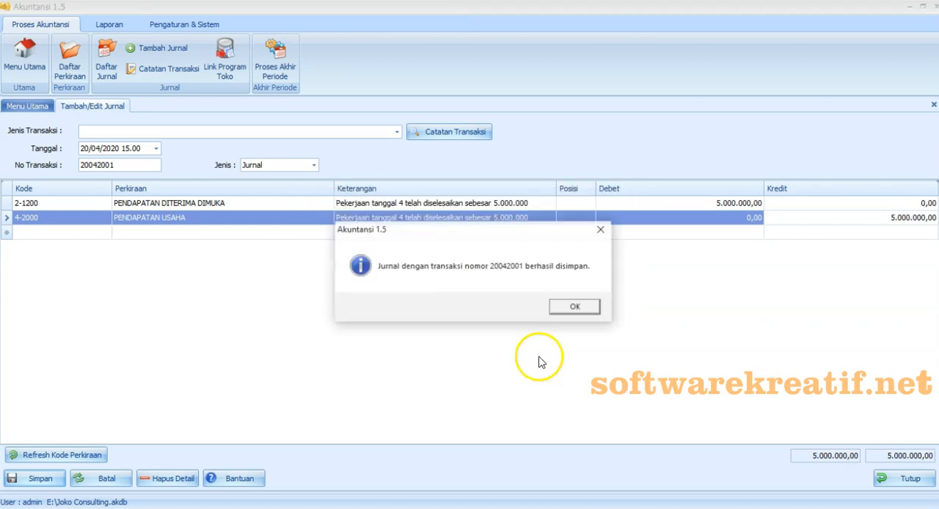
left_click(591, 314)
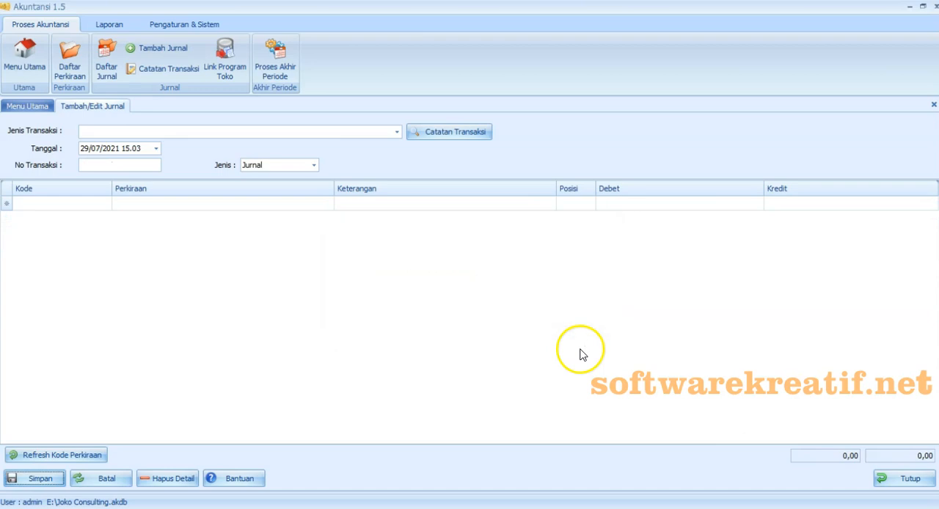
- Switch to Excel and select the text "Pekerjaan tanggal 4 telah diselesaikan" in the Tgl 24 transaction row
left_click(441, 508)
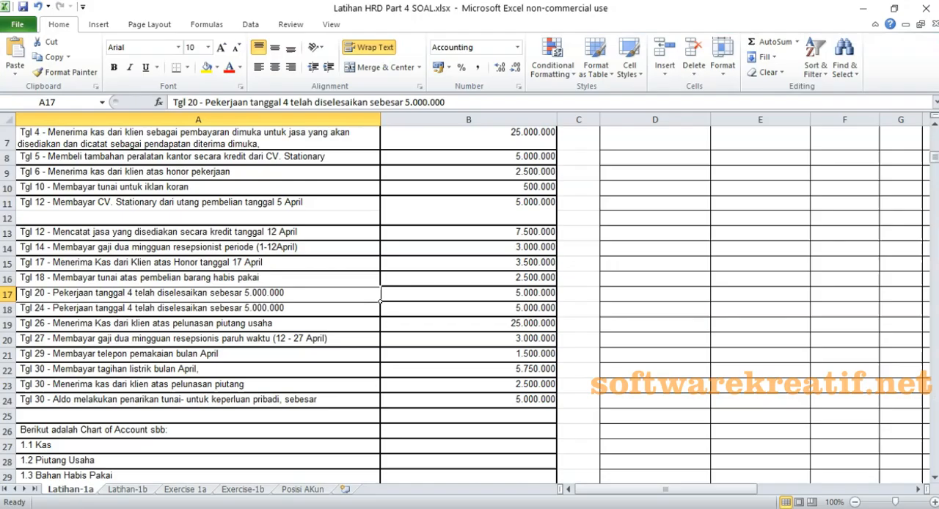
scroll(135, 309, "down", 2)
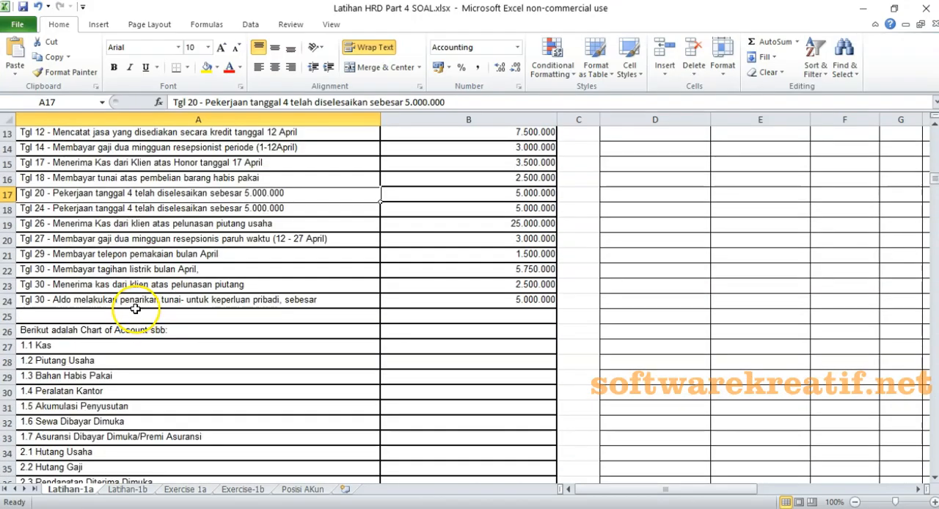
left_click(9, 209)
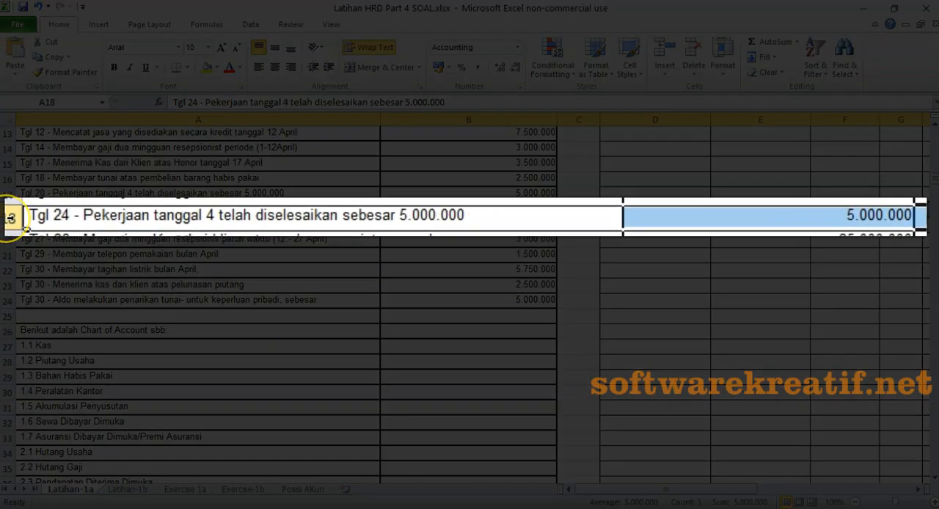
double_click(128, 214)
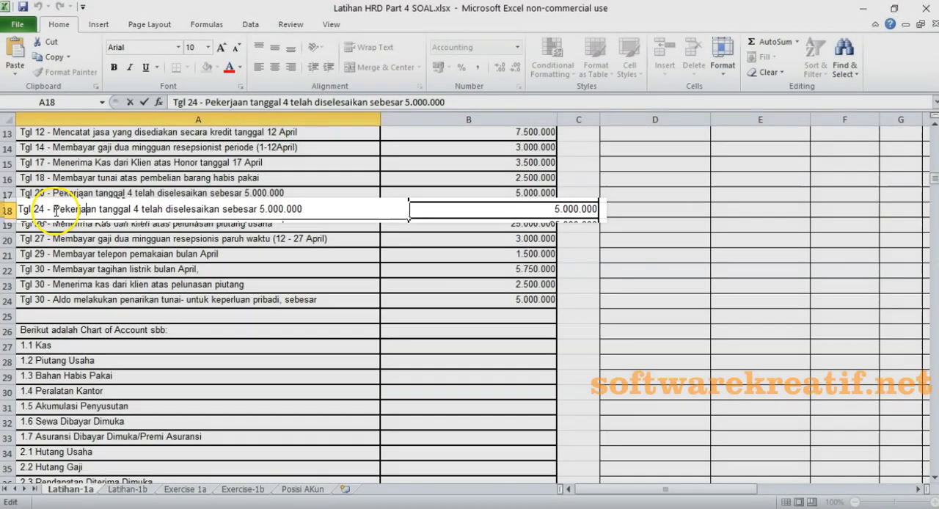
left_click_drag(50, 208, 205, 208)
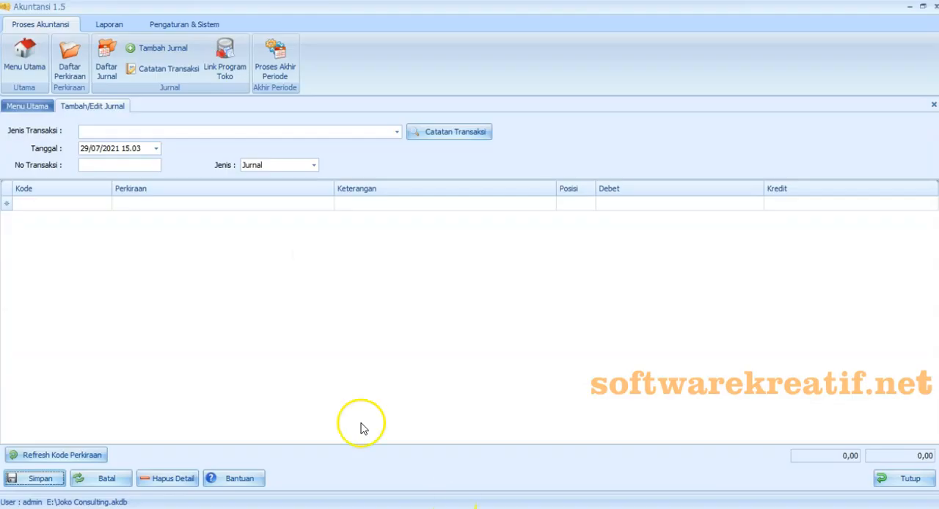
- Switch to Akuntansi 1.5, set the new journal's date to 24/04/2020 and enter transaction number 24042001
left_click(155, 148)
left_click(154, 178)
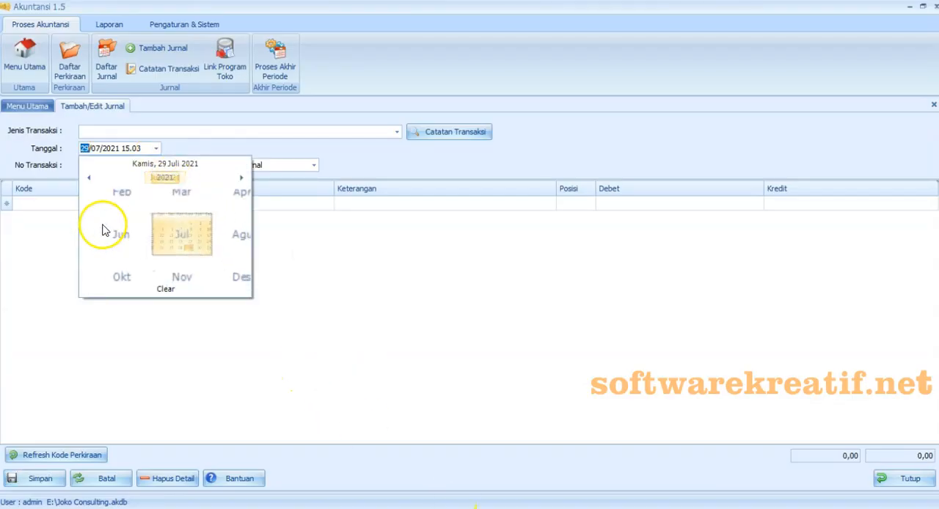
left_click(89, 177)
left_click(228, 204)
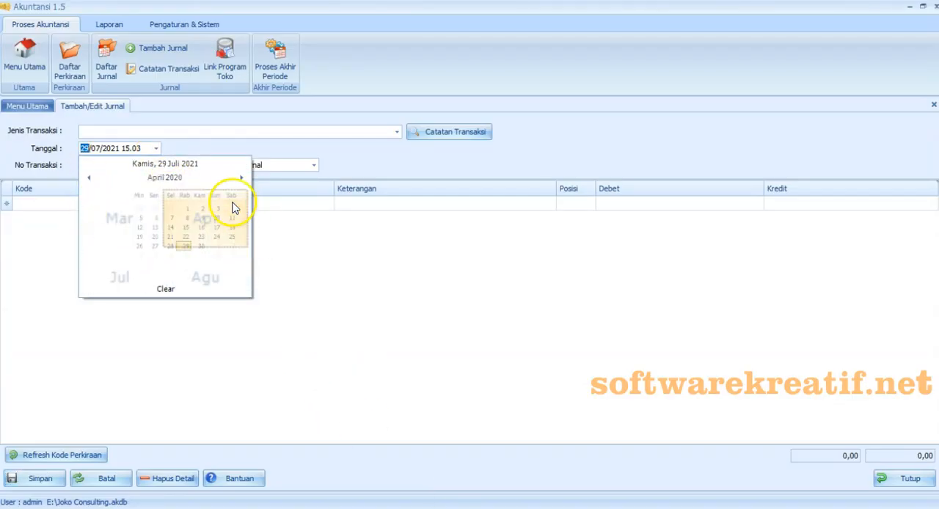
left_click(213, 246)
left_click(111, 164)
type("042001")
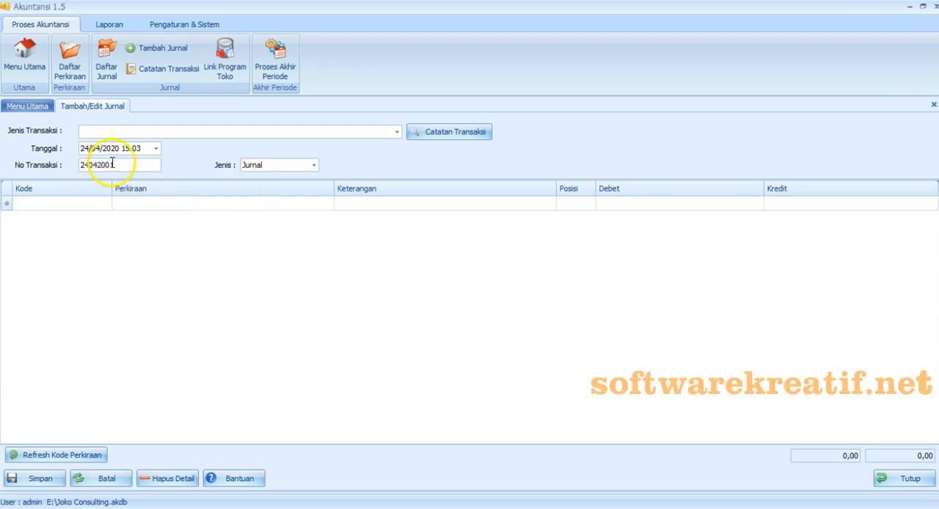
- Fill the journal lines from the saved transaction type "Pekerjaan tanggal 4 telah diselesaikan"
left_click(397, 133)
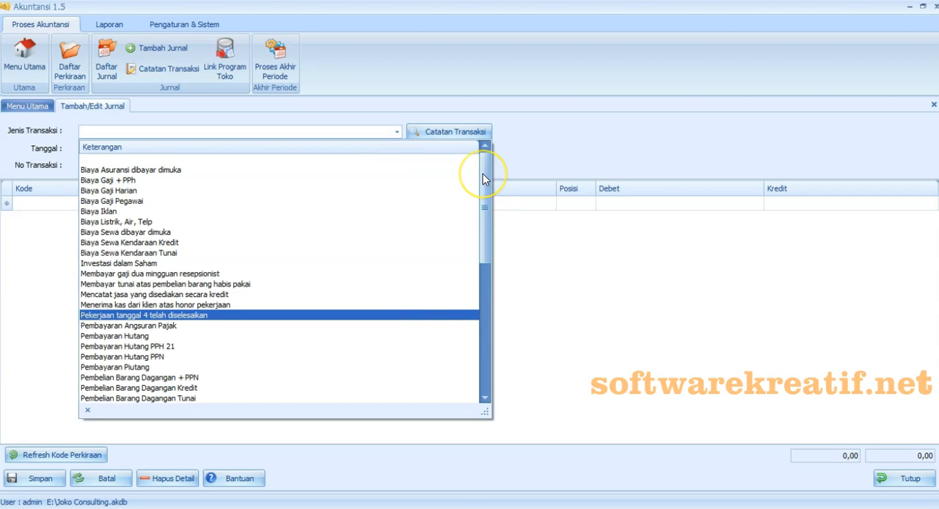
left_click_drag(484, 179, 486, 215)
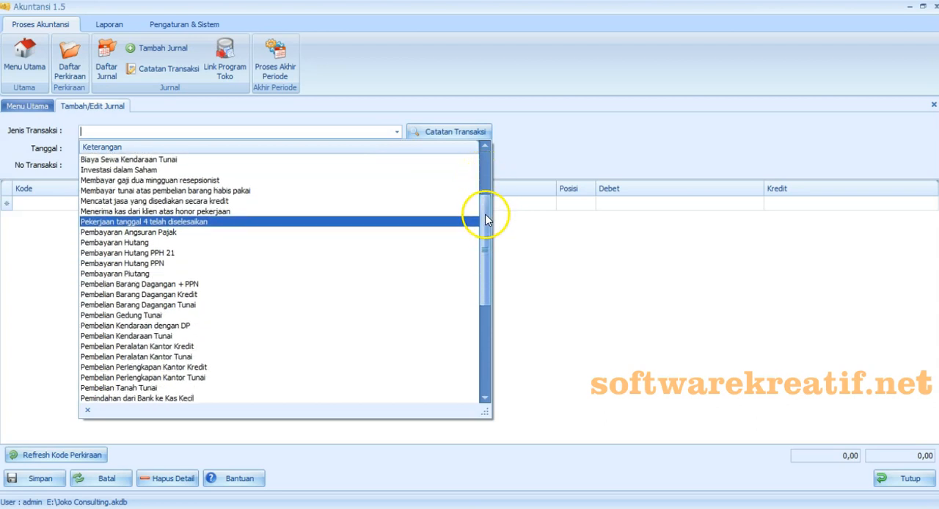
left_click(157, 221)
left_click(164, 309)
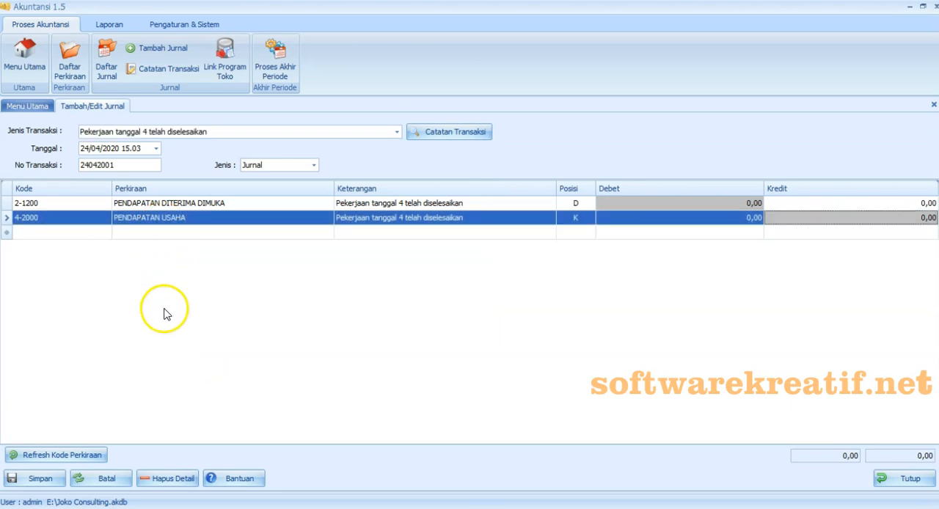
- Debit PENDAPATAN DITERIMA DIMUKA and credit PENDAPATAN USAHA with 5.000.000 each, and save the journal
left_click(650, 207)
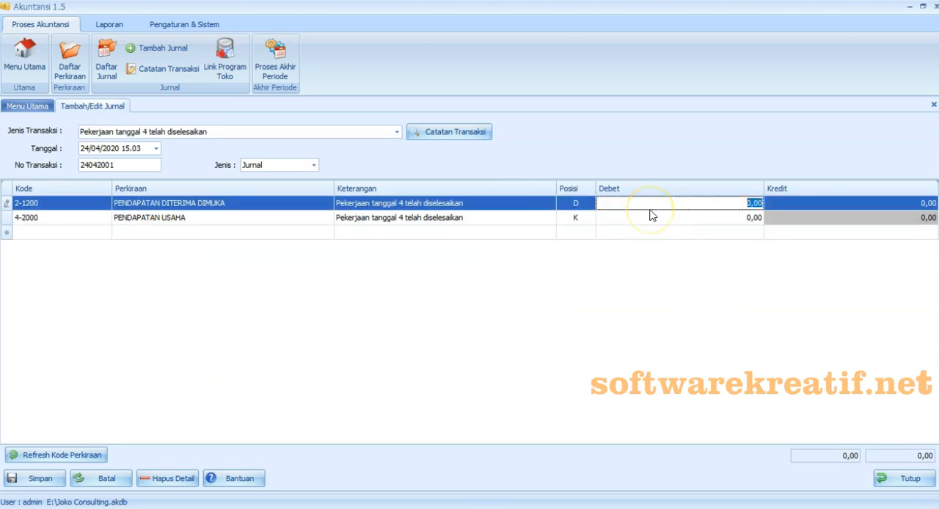
type("500000")
left_click(790, 220)
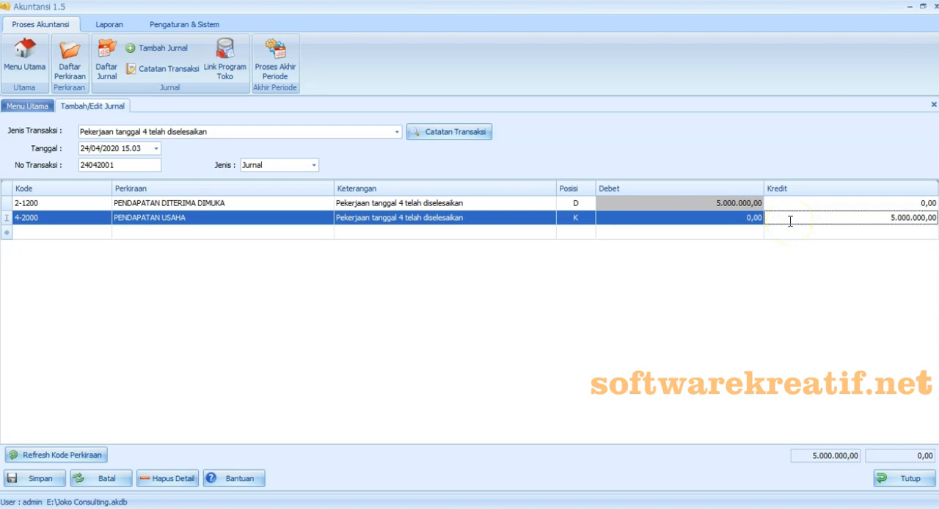
left_click(687, 358)
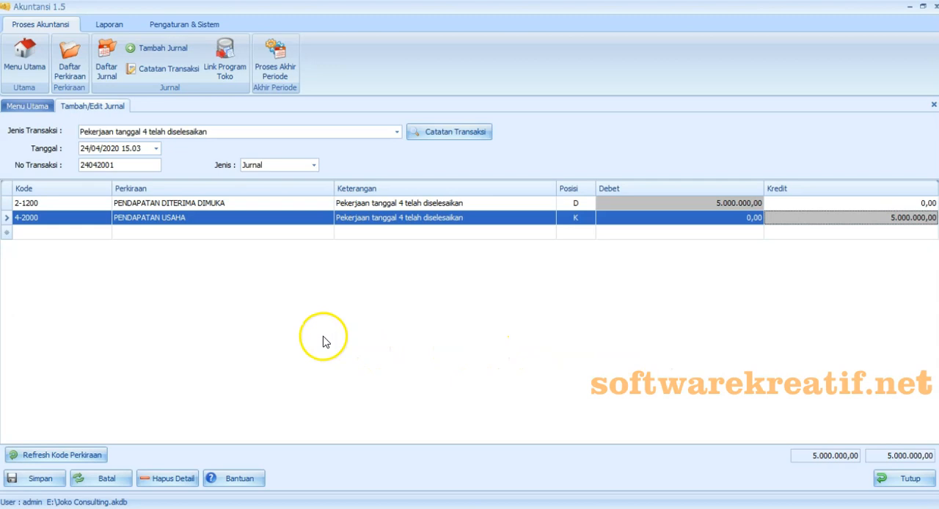
left_click(33, 479)
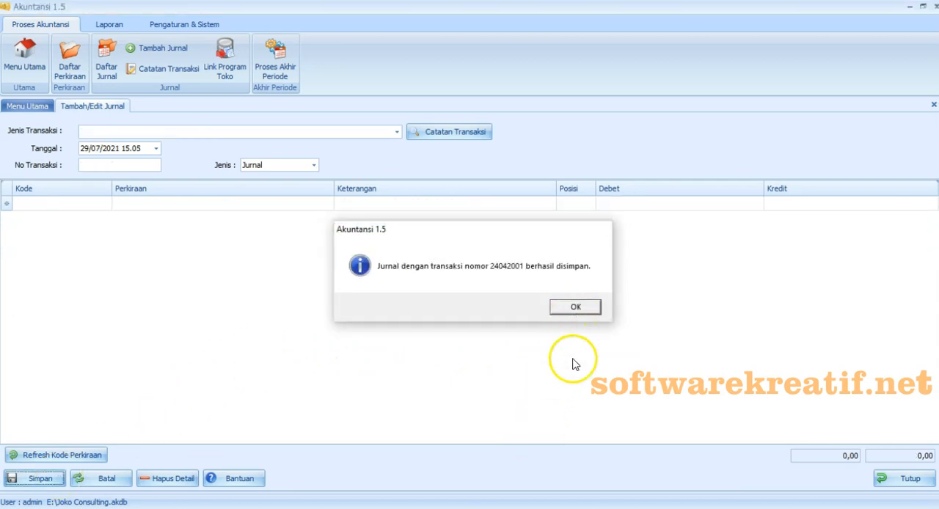
key("Return")
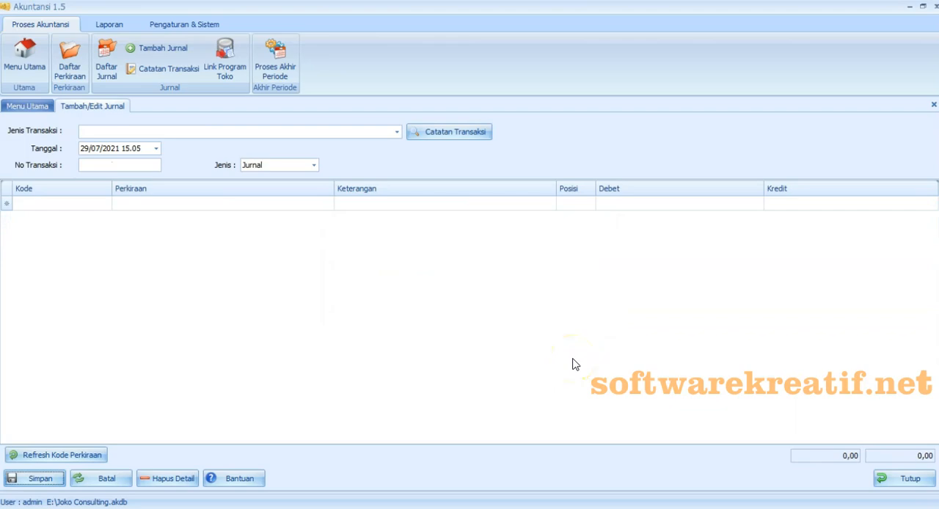
- Switch to Excel and copy "Menerima Kas dari klien atas pelunasan piutang usaha" from the Tgl 26 transaction row
key("alt+Tab")
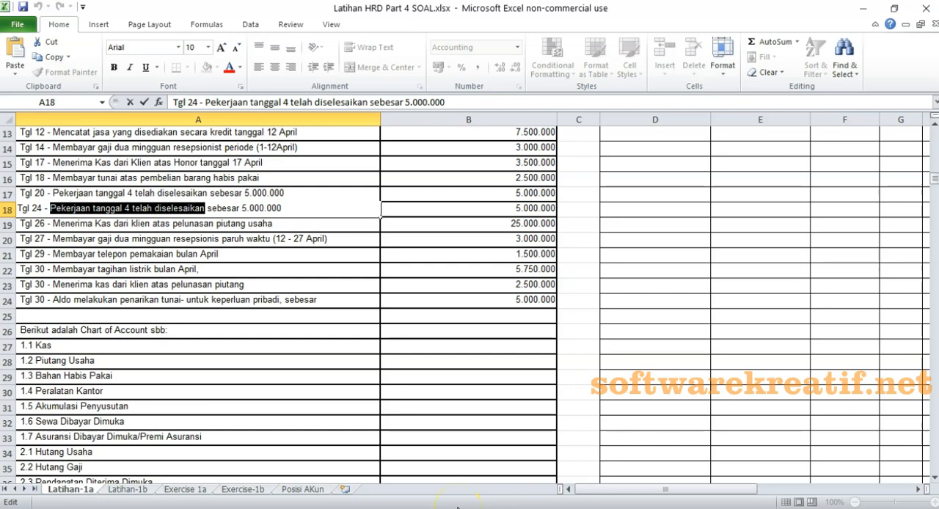
double_click(72, 226)
left_click_drag(51, 223, 268, 224)
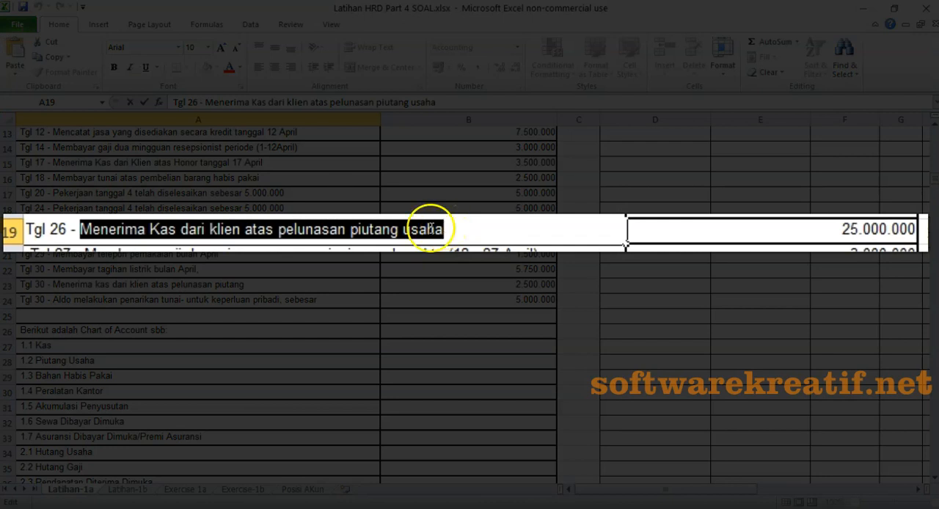
right_click(404, 234)
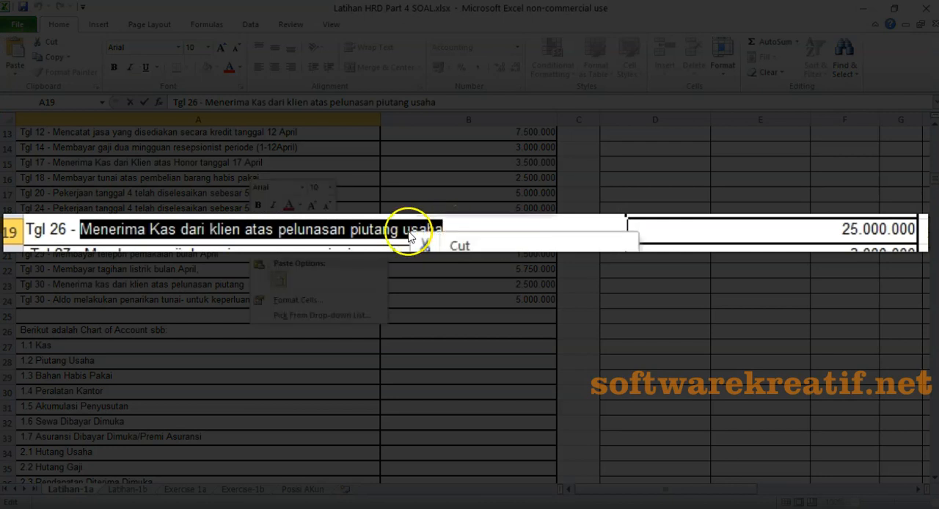
left_click(266, 252)
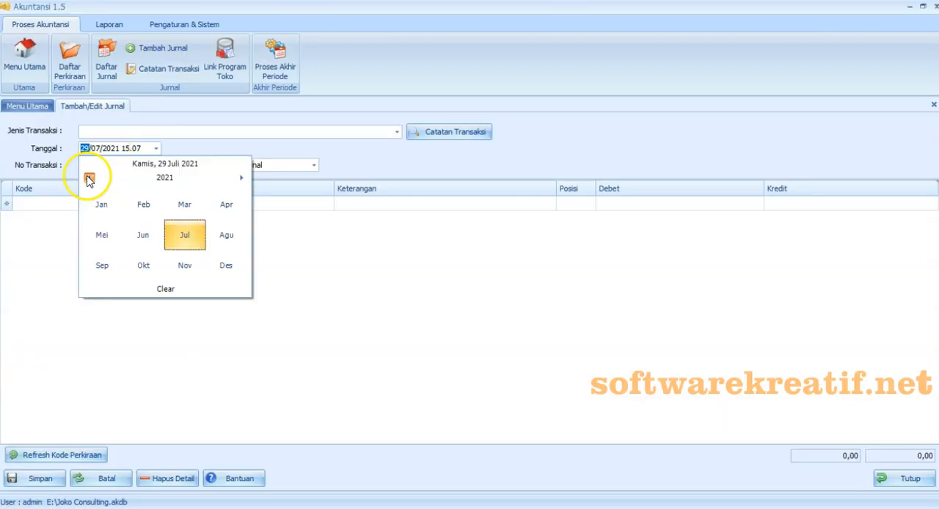
- Switch to Akuntansi 1.5, date the new journal 26/04/2020 and enter transaction number 26042001
left_click(89, 178)
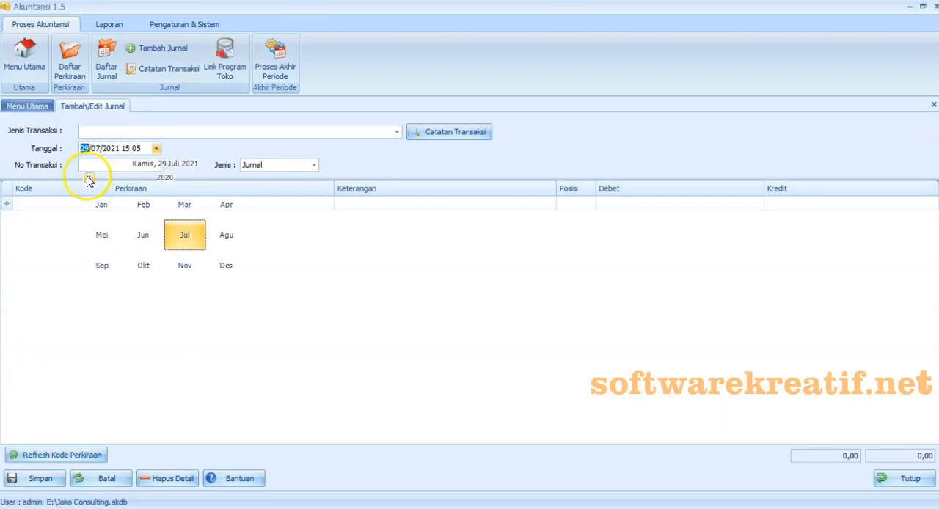
left_click(227, 206)
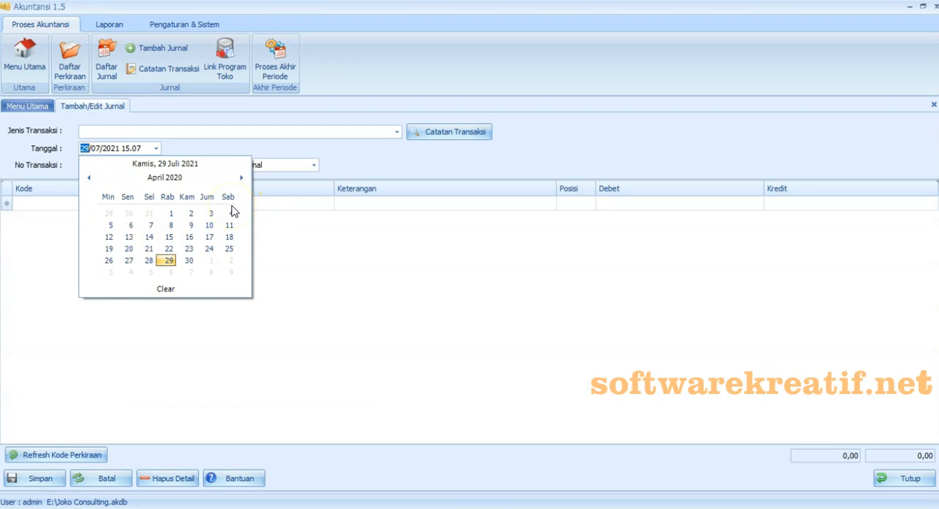
left_click(109, 261)
left_click(100, 165)
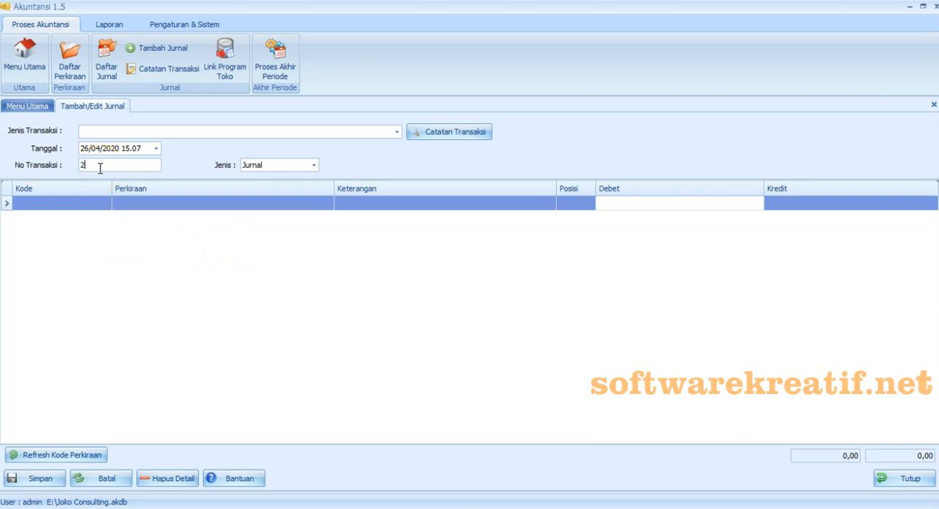
- Add journal lines for accounts 1-1110 KAS and 1-1211 PIUTANG USAHA
left_click(105, 205)
left_click(103, 240)
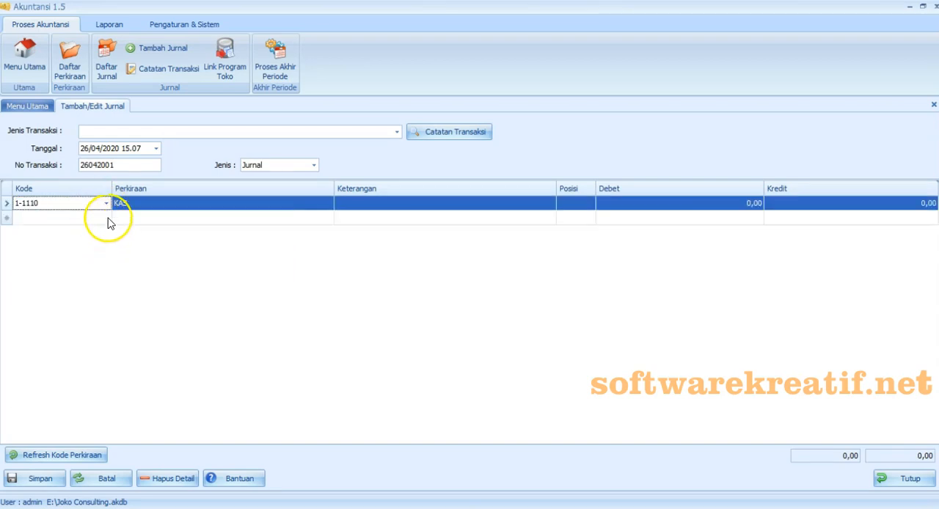
left_click(106, 218)
left_click(148, 329)
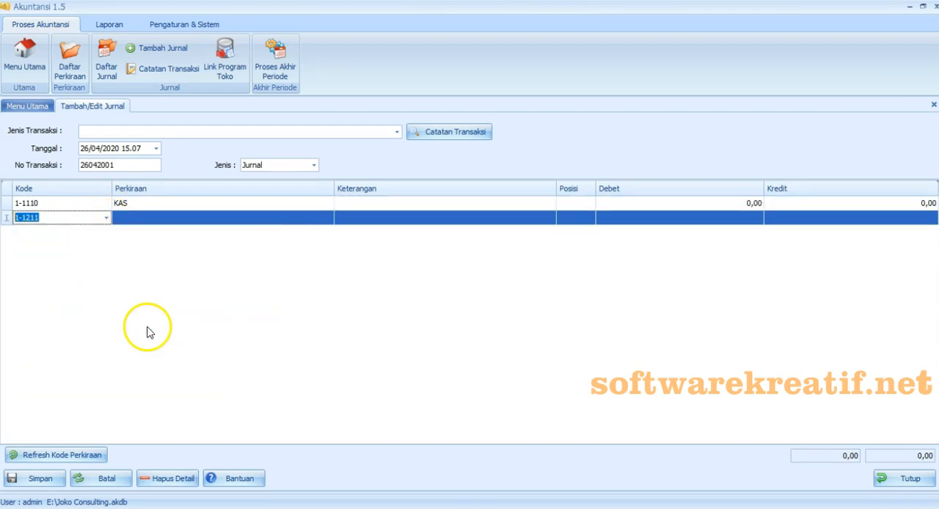
- Paste the copied Tgl 26 description into both the KAS and PIUTANG USAHA lines
left_click(415, 204)
right_click(415, 203)
left_click(440, 263)
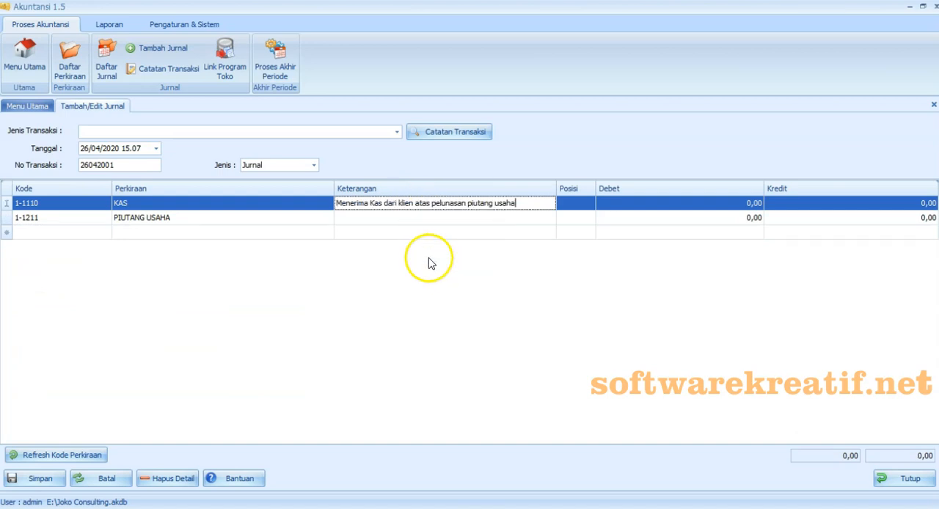
left_click(376, 219)
right_click(377, 220)
left_click(387, 280)
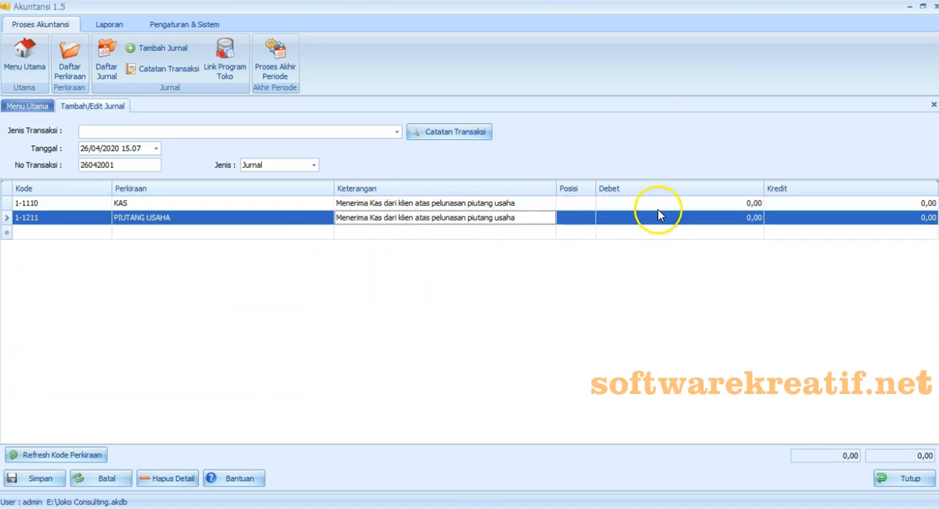
- Debit KAS with 25.000.000 and credit PIUTANG USAHA with 25.000.000
left_click(659, 203)
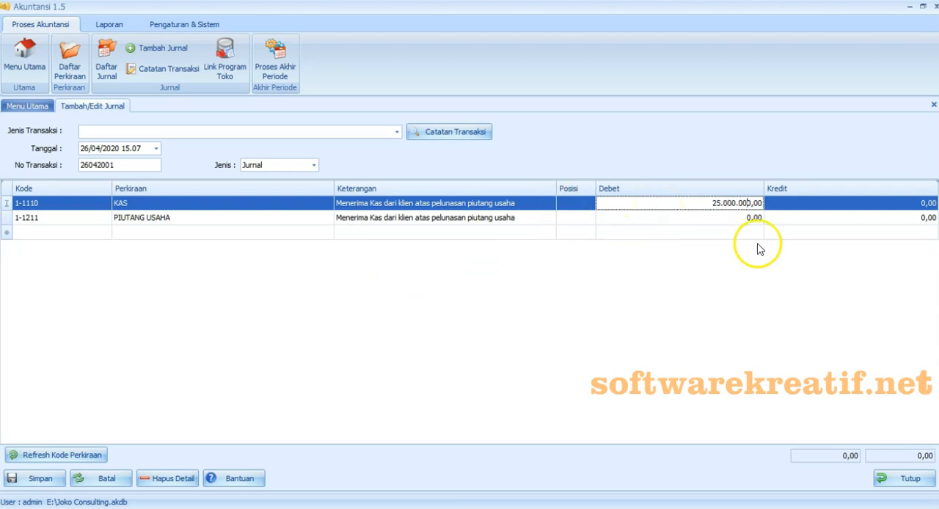
left_click(810, 219)
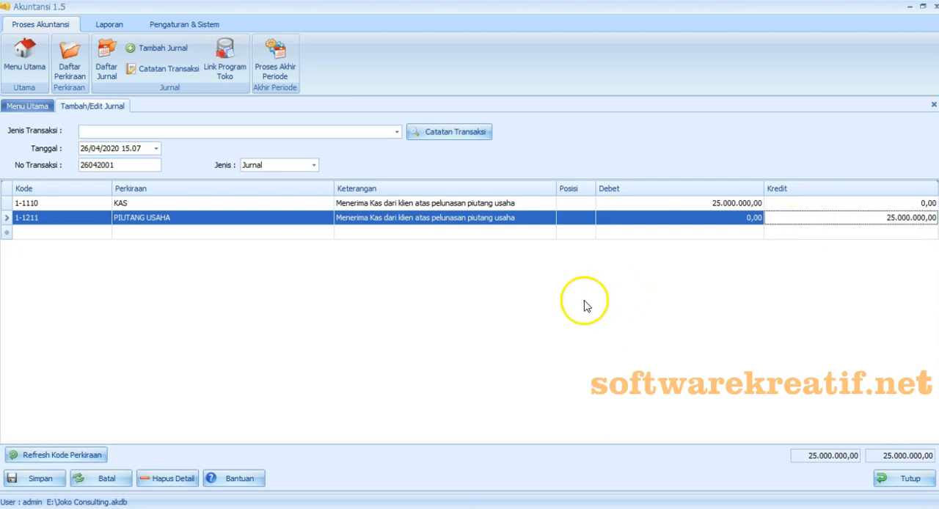
- Save the journal together with a transaction note named with the pasted description "Menerima Kas dari klien atas pelunasan piutang usaha"
left_click(62, 485)
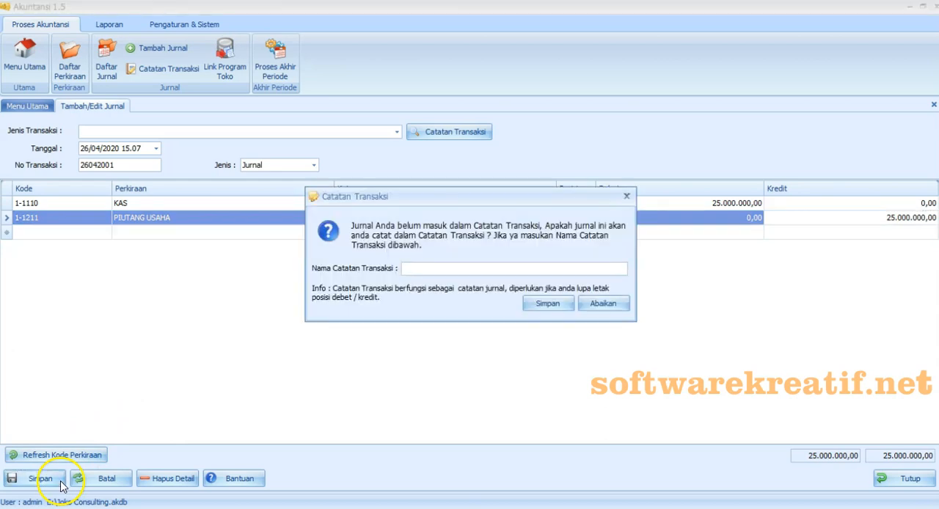
right_click(425, 273)
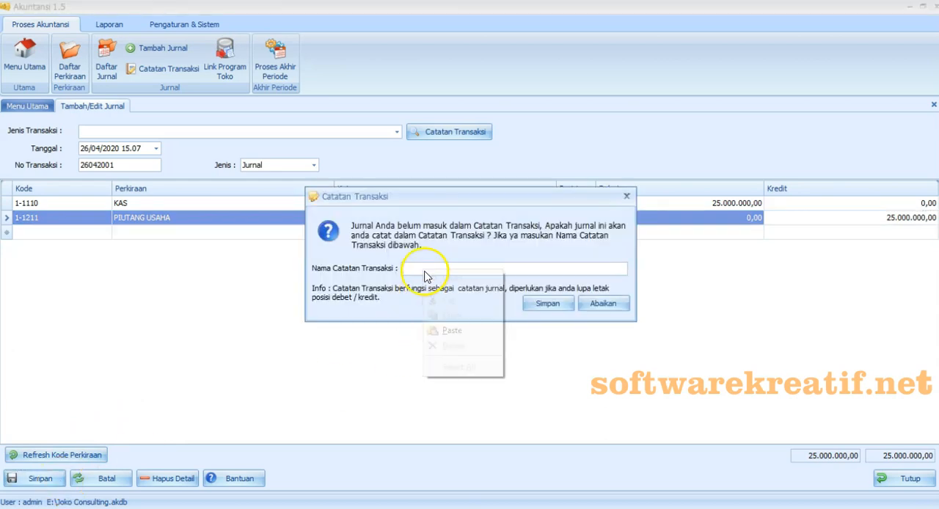
left_click(443, 332)
left_click(547, 305)
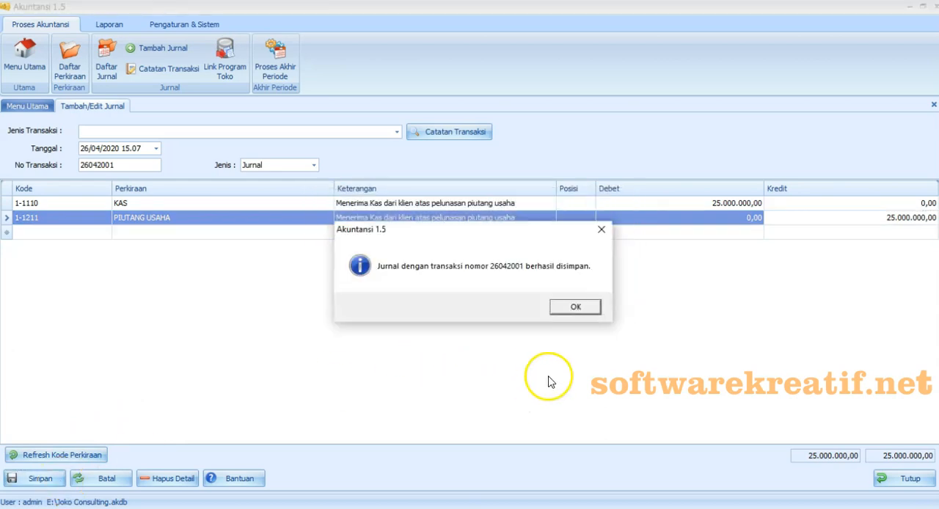
left_click(576, 308)
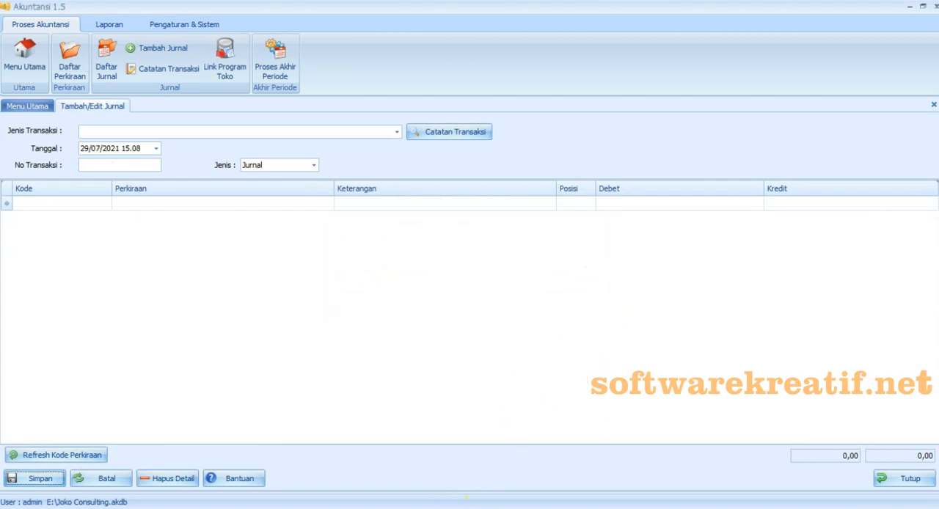
- Switch to the Excel workbook and select the text "Membayar gaji dua mingguan resepsionis" in the Tgl 27 entry
left_click(467, 507)
left_click(112, 239)
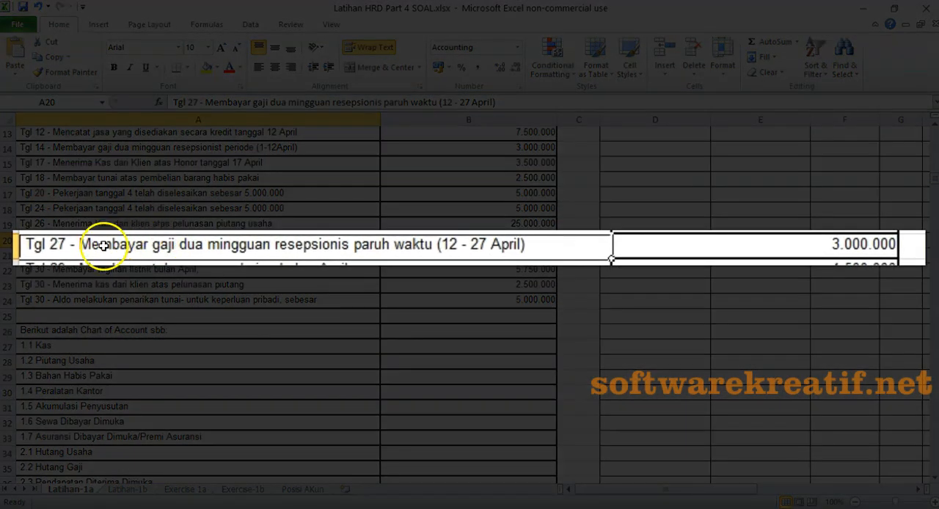
double_click(72, 240)
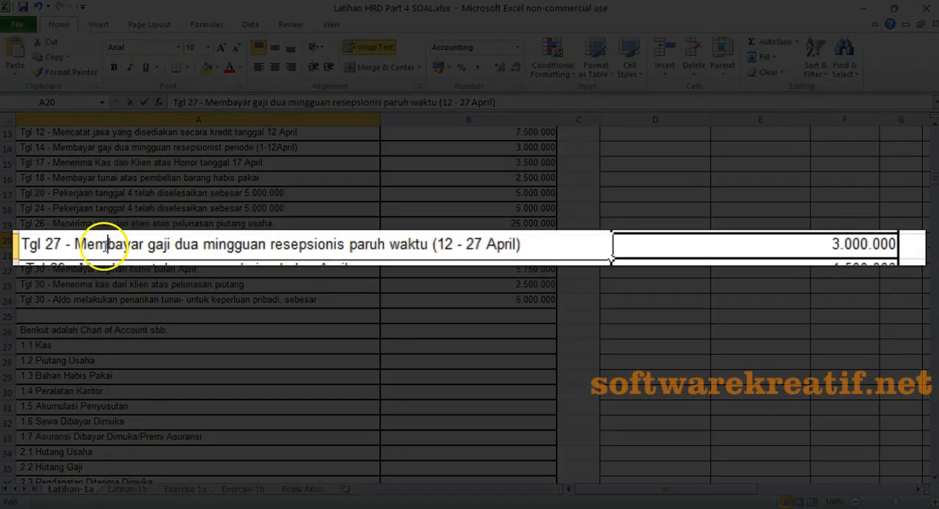
left_click_drag(74, 242, 343, 245)
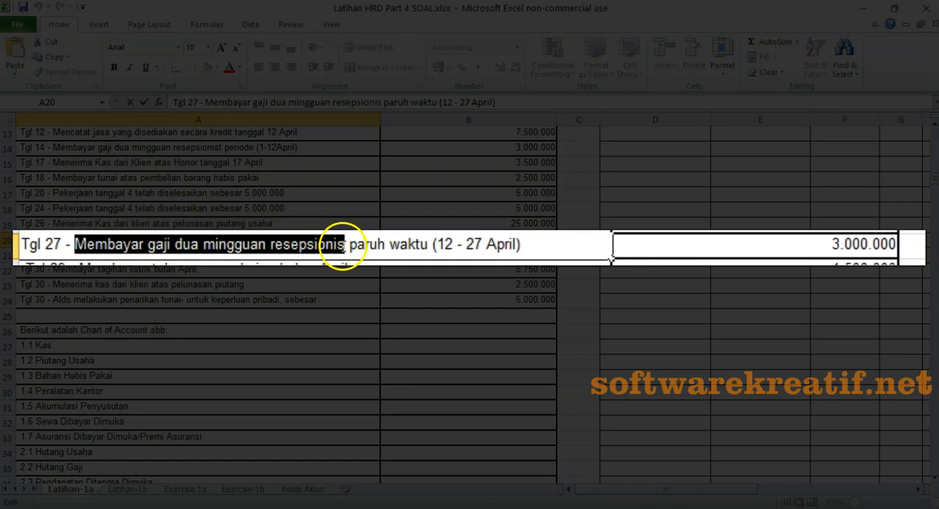
right_click(334, 247)
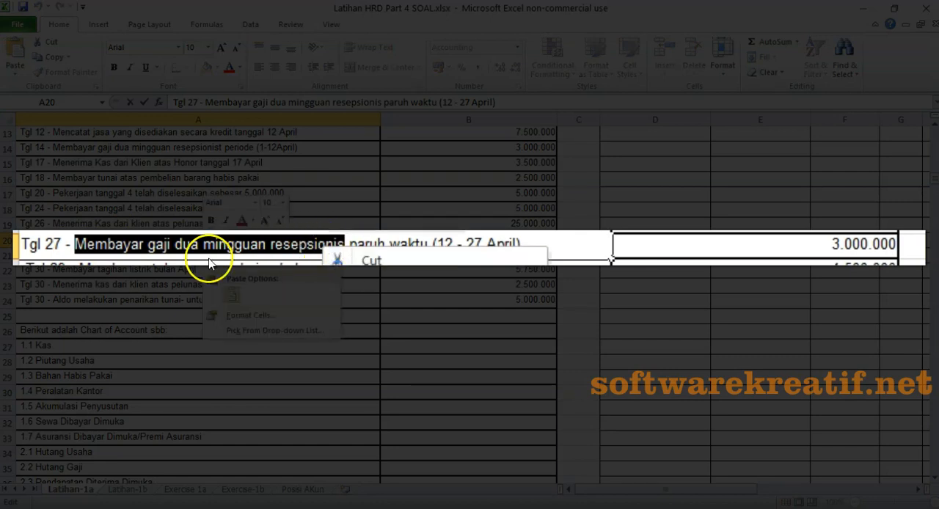
key("Escape")
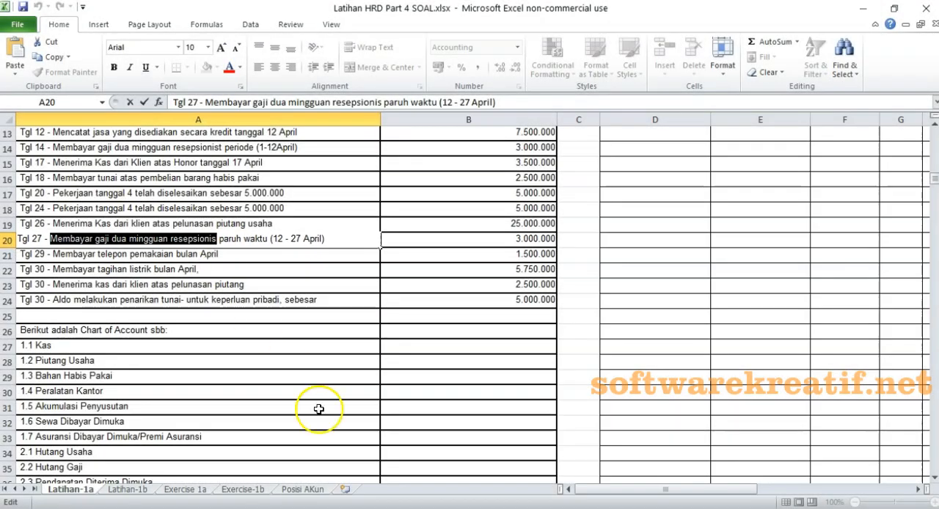
- Back in Akuntansi, set the journal date to 27/04/2020, number 27042001 and transaction type "Membayar gaji dua mingguan resepsionist"
left_click(455, 507)
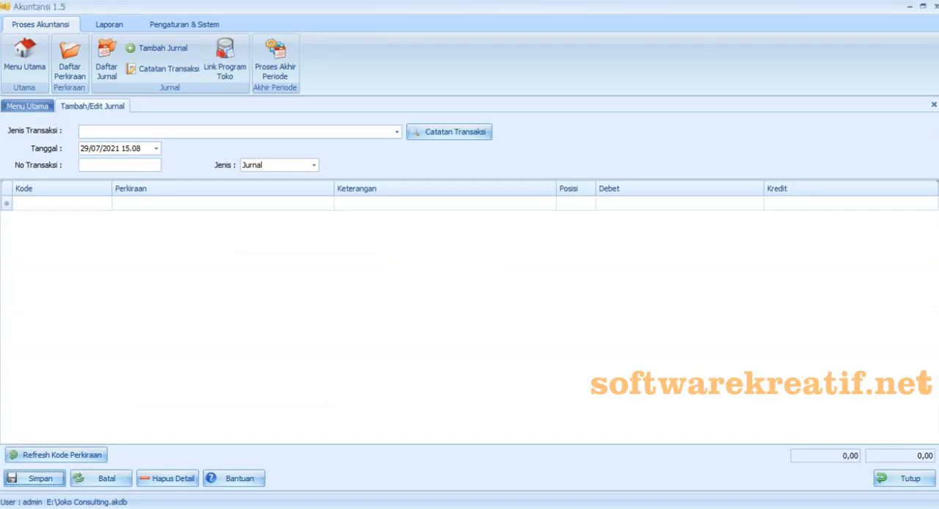
left_click(156, 149)
left_click(167, 178)
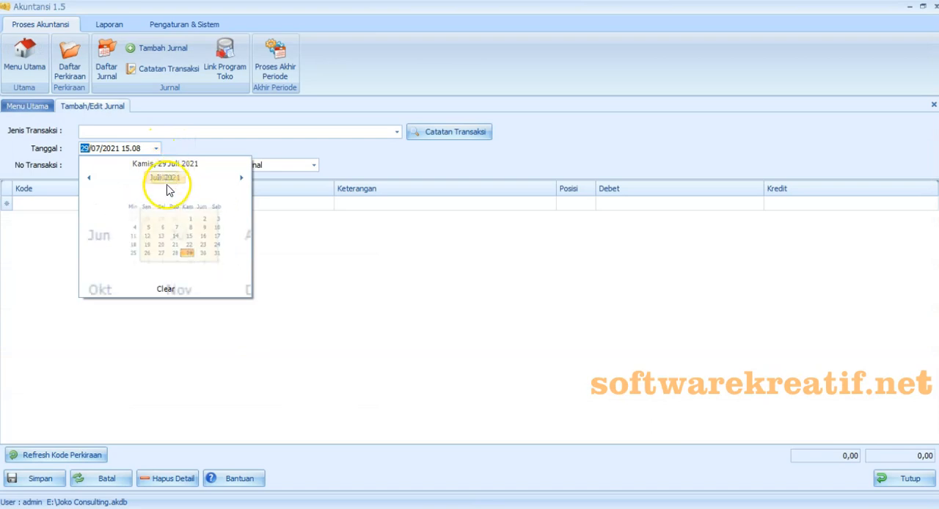
left_click(88, 178)
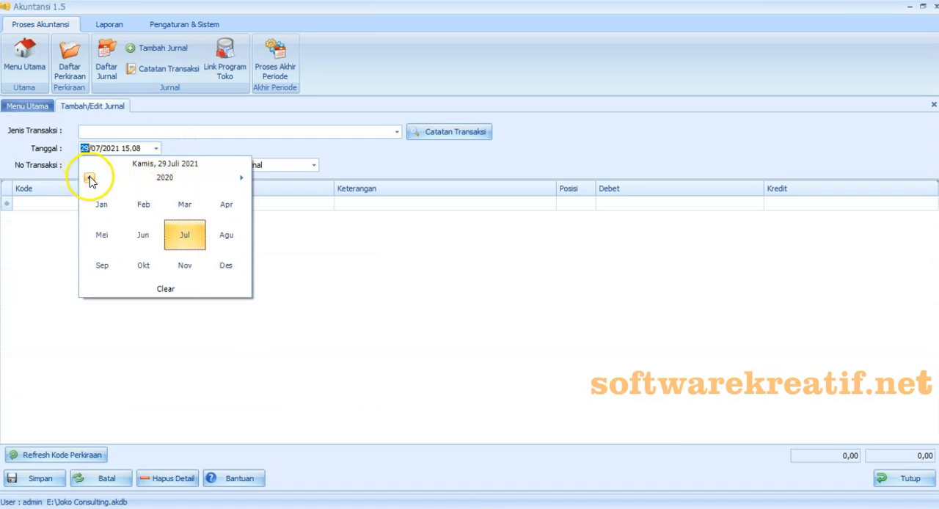
left_click(233, 215)
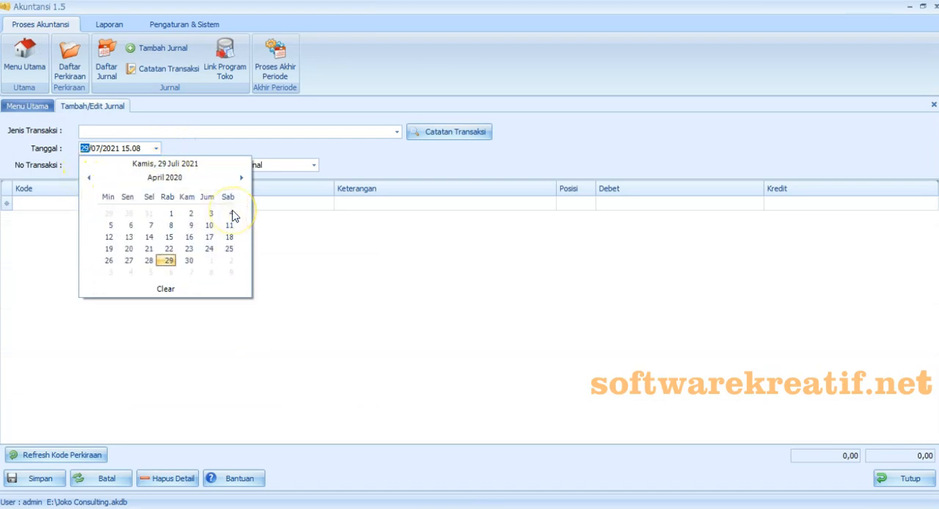
left_click(128, 260)
left_click(116, 166)
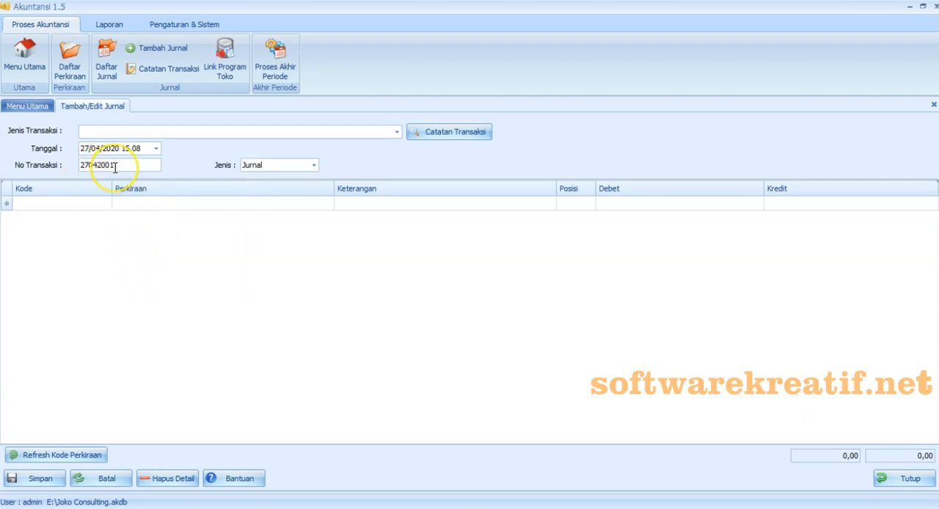
left_click(396, 131)
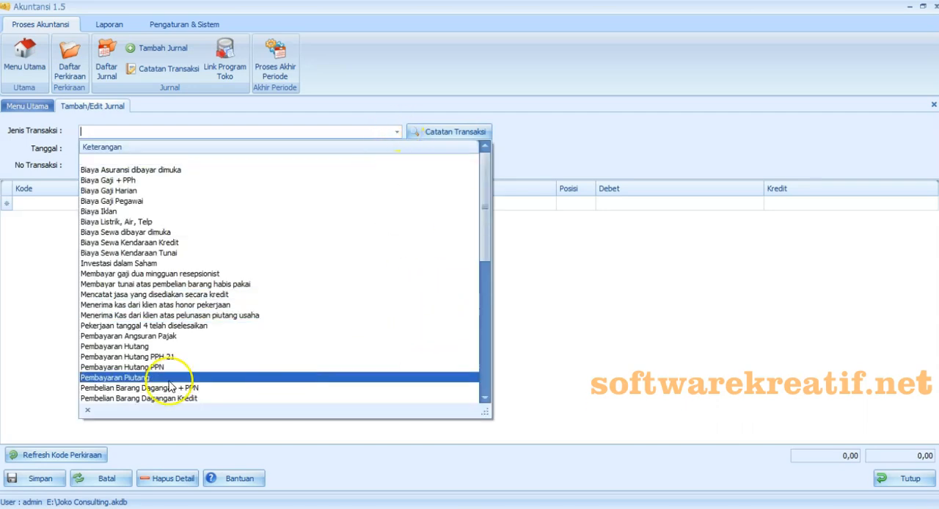
left_click(121, 273)
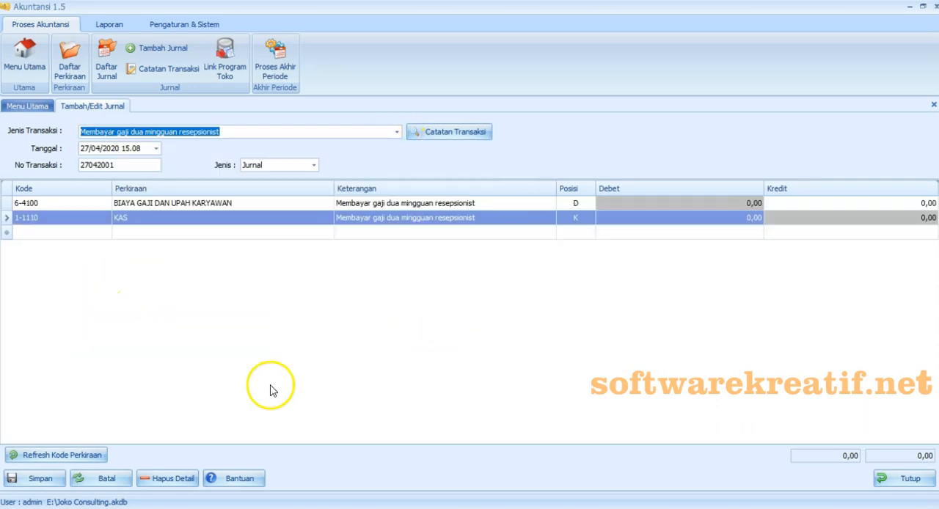
- Debit BIAYA GAJI DAN UPAH KARYAWAN and credit KAS with 3.000.000 each, and save the journal
left_click(639, 204)
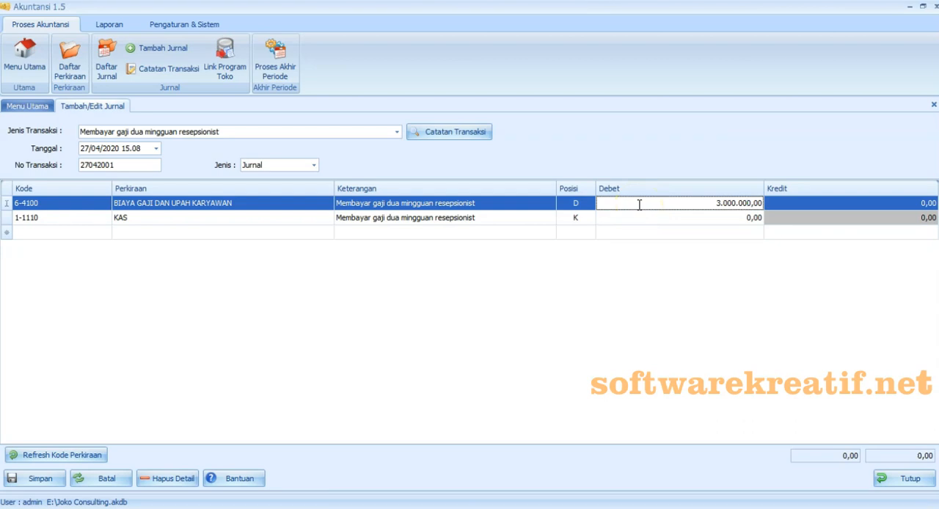
left_click(815, 218)
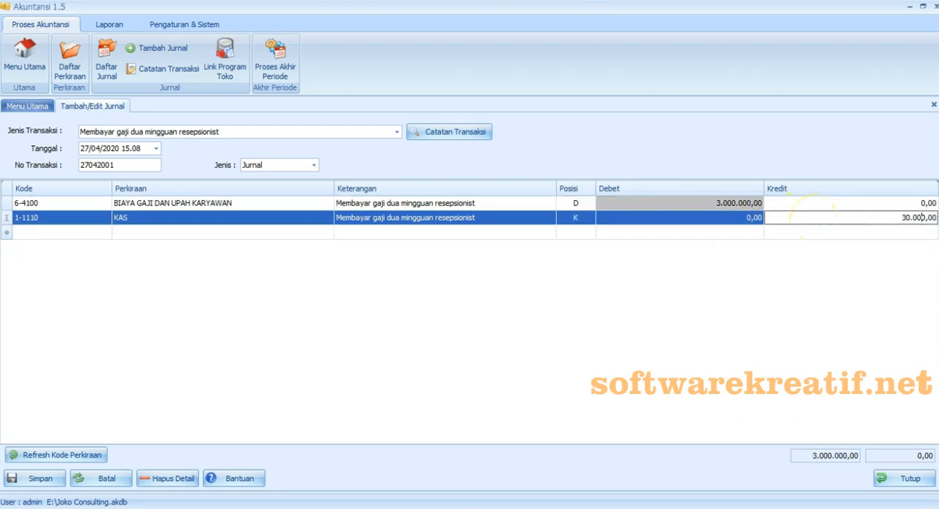
left_click(786, 386)
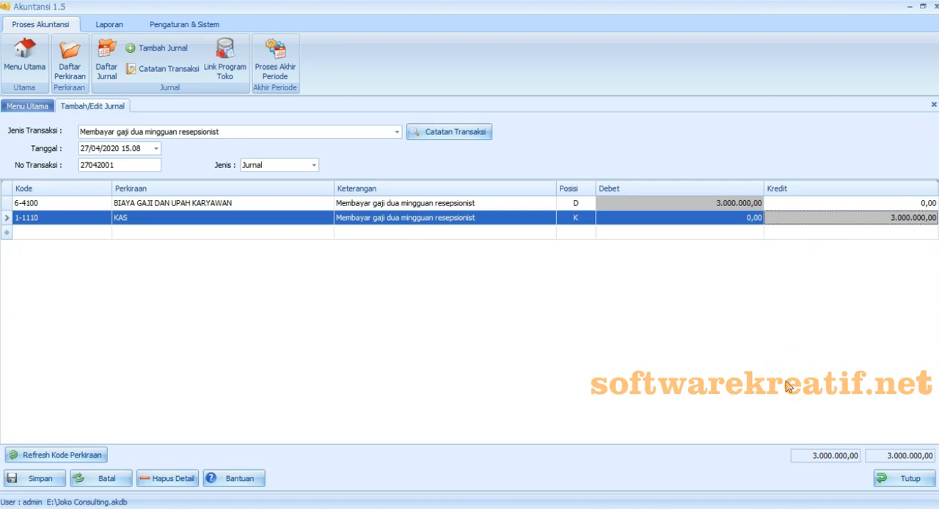
left_click(41, 481)
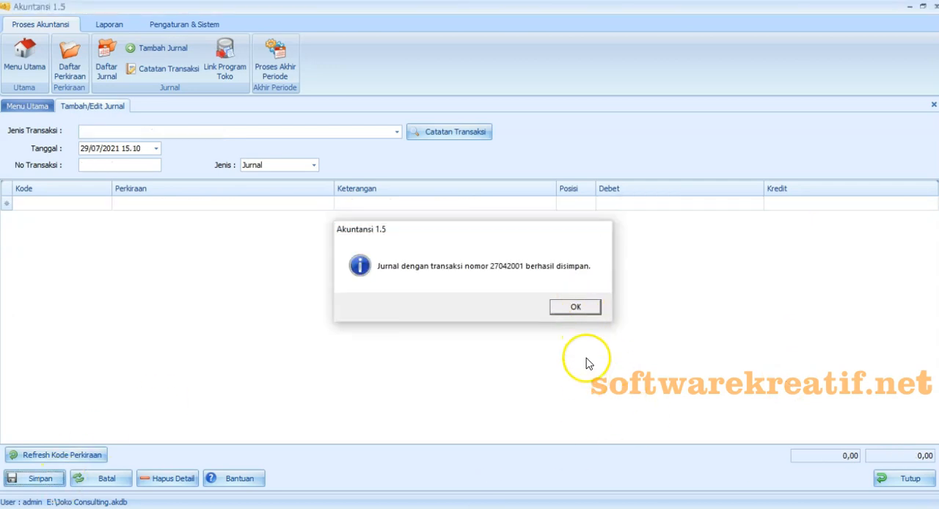
key("Return")
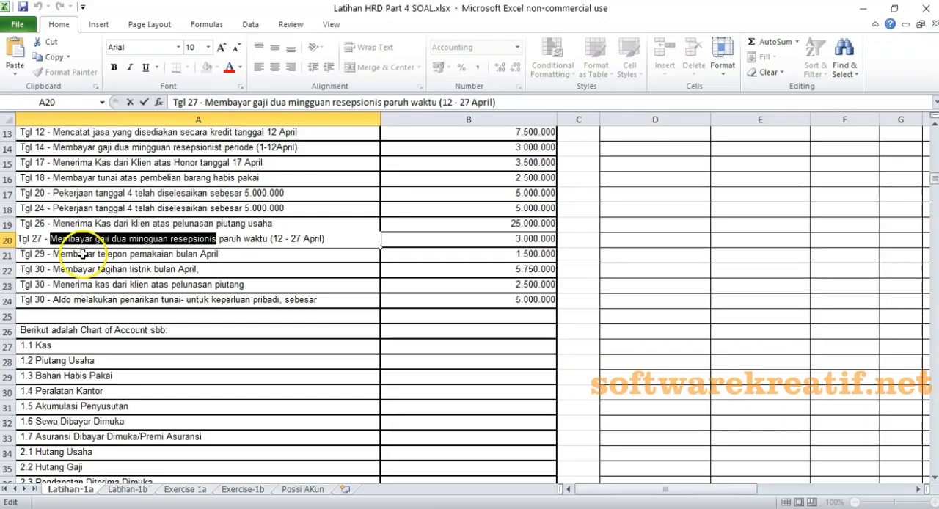
- Switch to the Excel workbook and copy "Membayar telepon" from the Tgl 29 entry
left_click(83, 254)
double_click(82, 254)
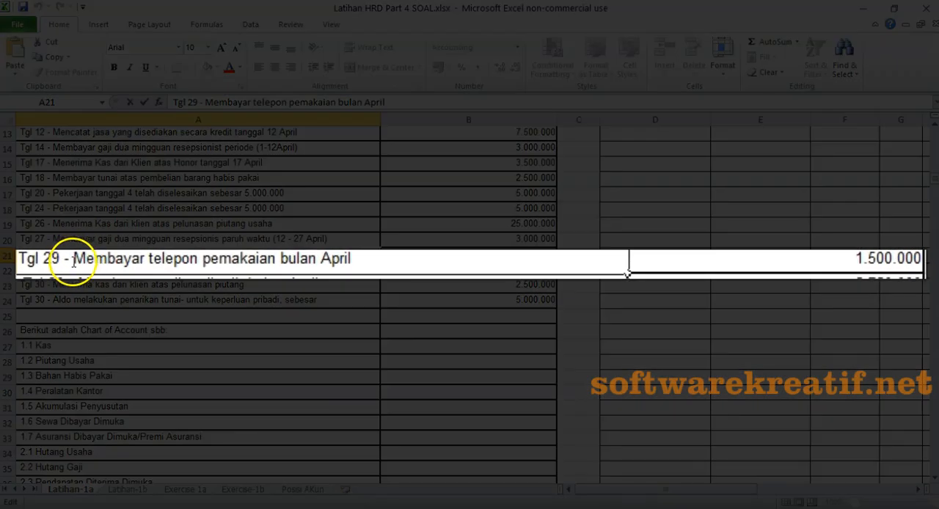
left_click_drag(73, 262, 196, 265)
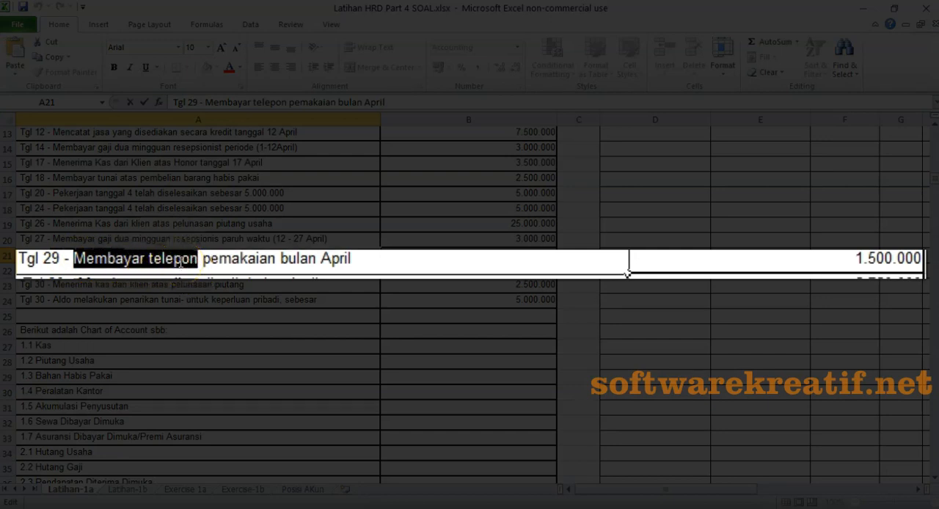
right_click(179, 263)
left_click(124, 281)
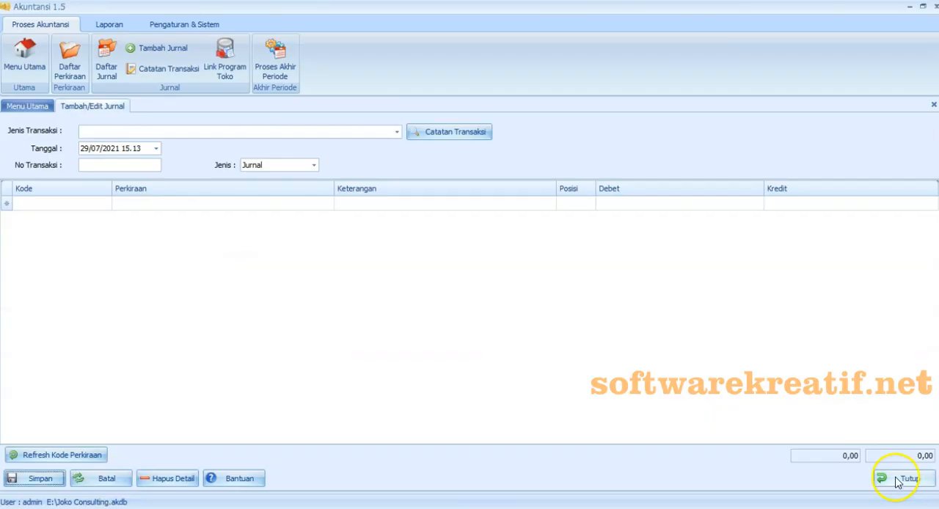
- Back in Akuntansi, date the new journal 29/04/2020 and number it 29042001
left_click(156, 148)
left_click(163, 176)
left_click(88, 178)
left_click(233, 205)
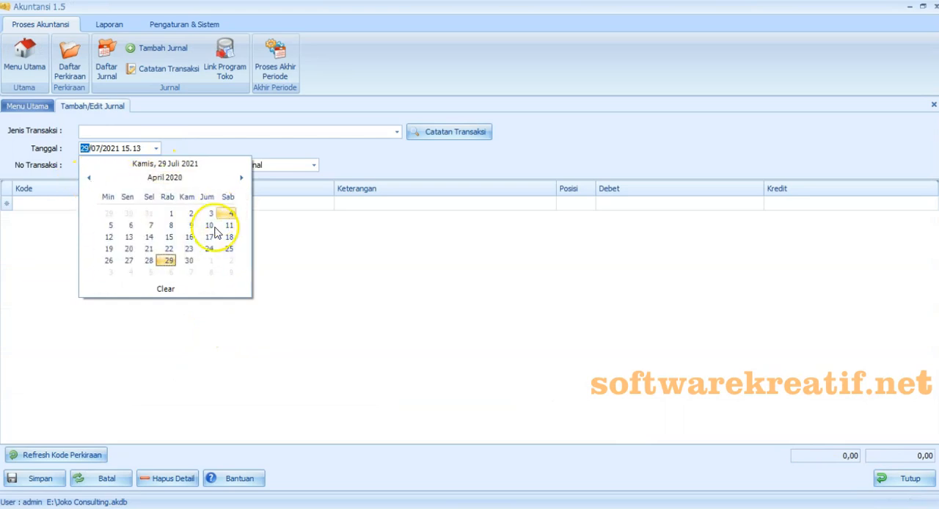
left_click(174, 264)
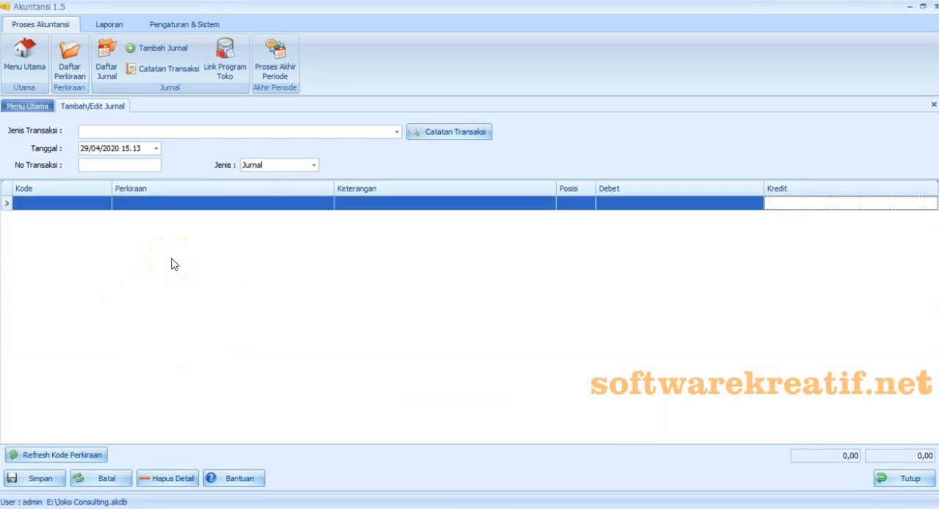
left_click(131, 164)
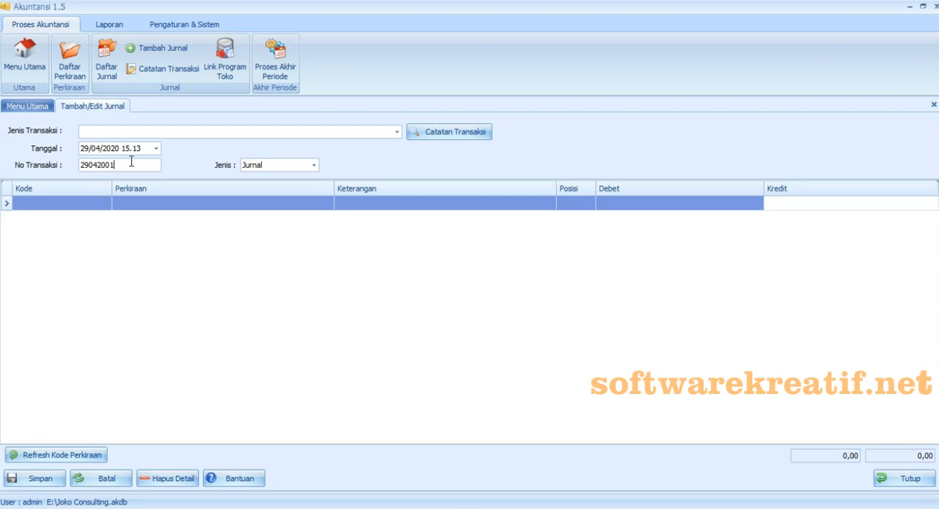
- Add journal lines for accounts 6-1100 BIAYA LISTRIK/AIR/TELP and 1-1110 KAS
left_click(144, 245)
left_click(78, 205)
left_click(107, 204)
left_click_drag(285, 246, 284, 326)
left_click(189, 280)
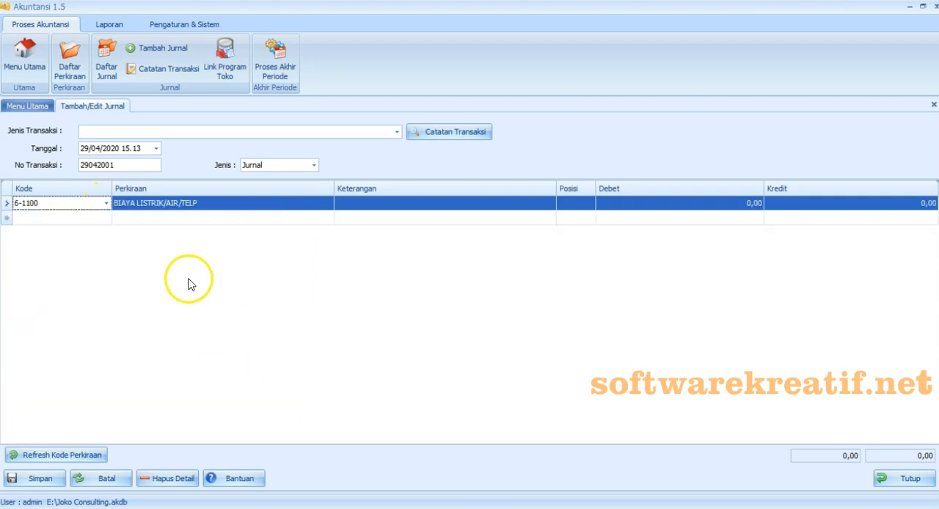
left_click(106, 218)
left_click(239, 291)
- Paste the copied Tgl 29 text as the description of both journal lines
left_click(378, 205)
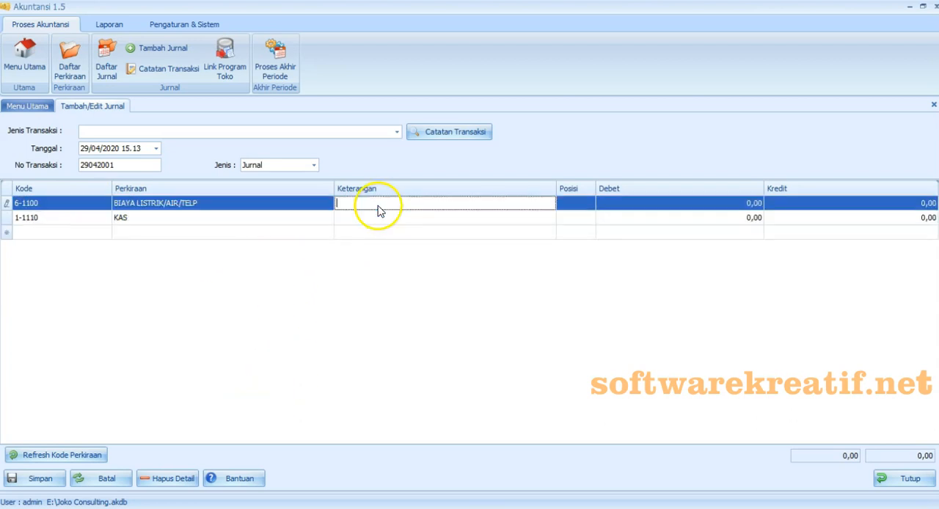
right_click(378, 209)
left_click(380, 264)
left_click(378, 218)
key("ctrl+v")
- Change the description of both journal lines to "Biaya listrik, air, telepon", copying it from the first line to the second
left_click(406, 204)
key("BackSpace")
key("BackSpace")
key("BackSpace")
key("BackSpace")
key("BackSpace")
key("BackSpace")
key("BackSpace")
key("BackSpace")
key("BackSpace")
key("BackSpace")
key("BackSpace")
type("Biaya l")
left_click_drag(417, 204, 336, 204)
key("ctrl+c")
left_click(337, 218)
key("ctrl+v")
- Debit BIAYA LISTRIK/AIR/TELP with 1.500.000 and credit KAS with 1.500.000
left_click(615, 204)
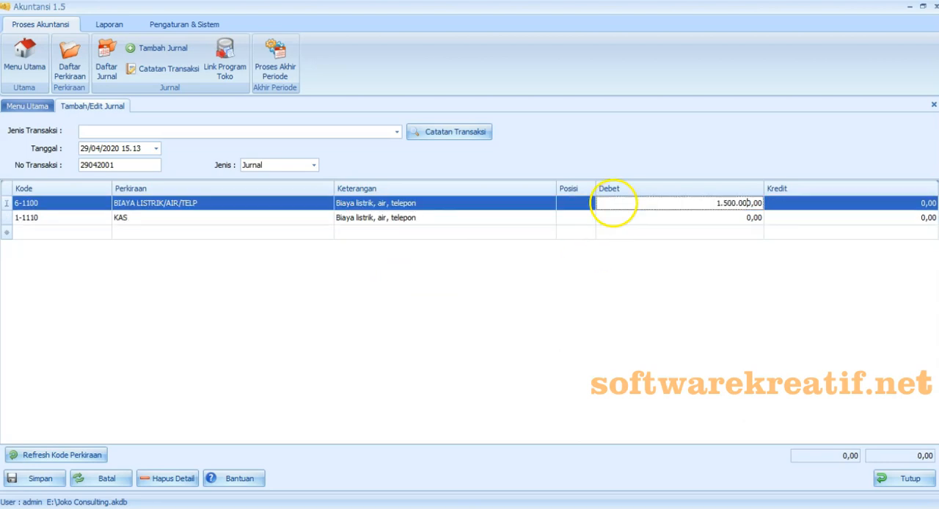
left_click(801, 217)
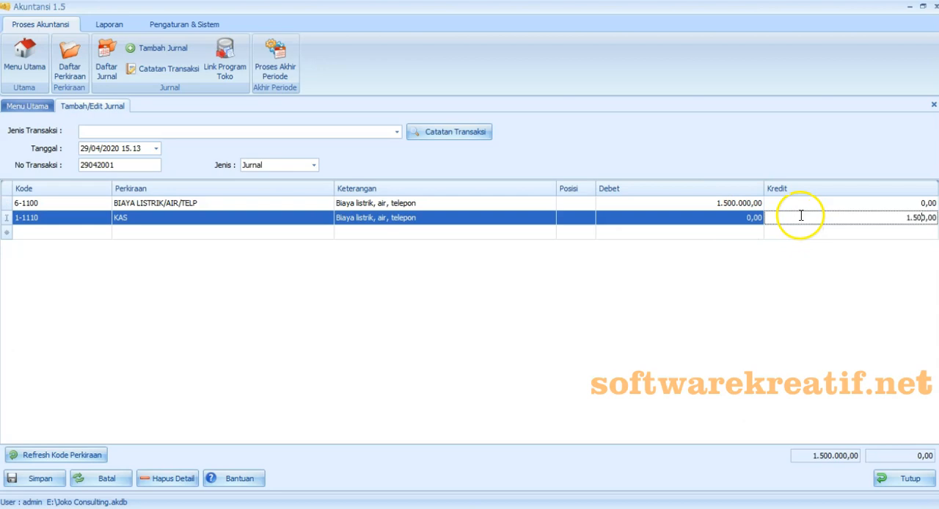
left_click(800, 265)
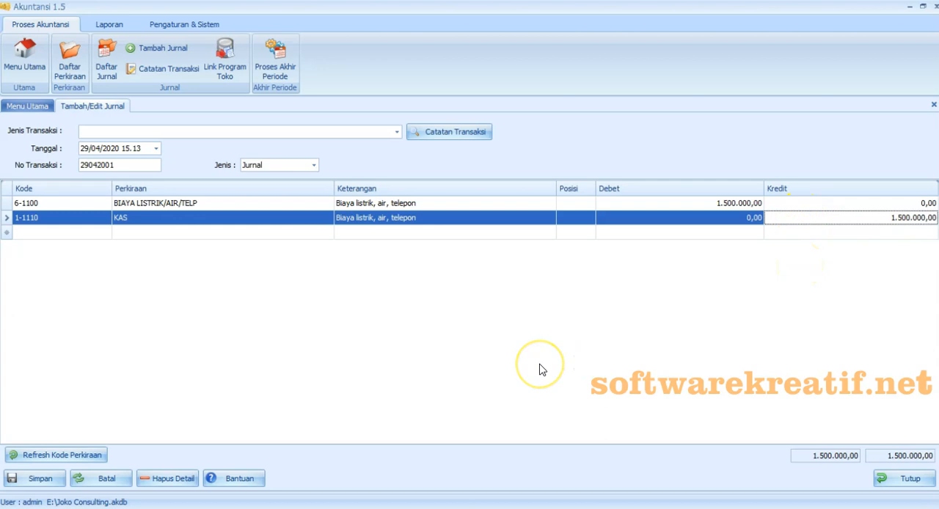
left_click(162, 320)
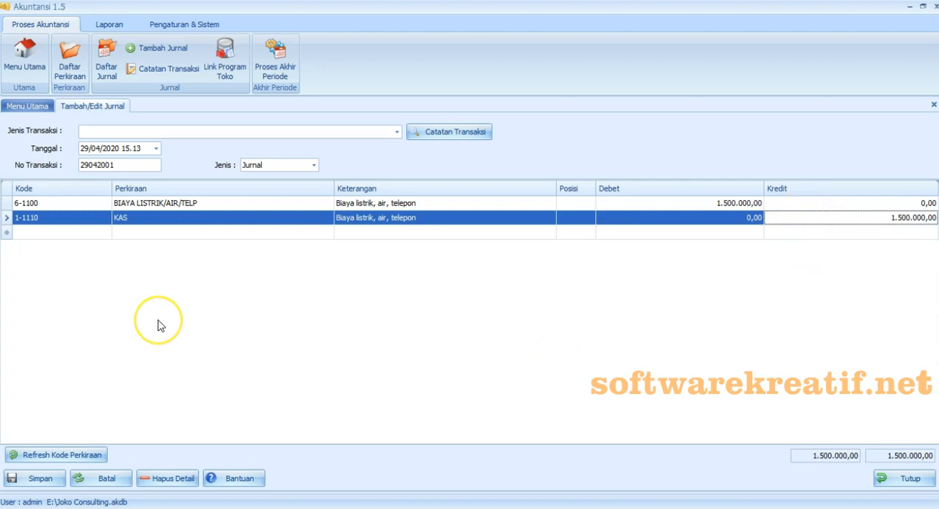
- Save the journal together with a transaction note named "Biaya listrik, air, telepon"
left_click(59, 479)
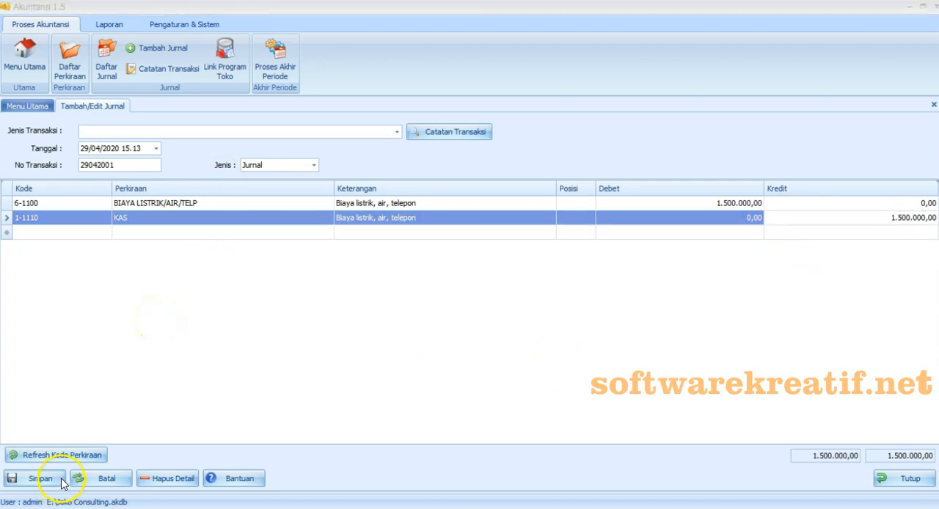
right_click(433, 267)
left_click(446, 327)
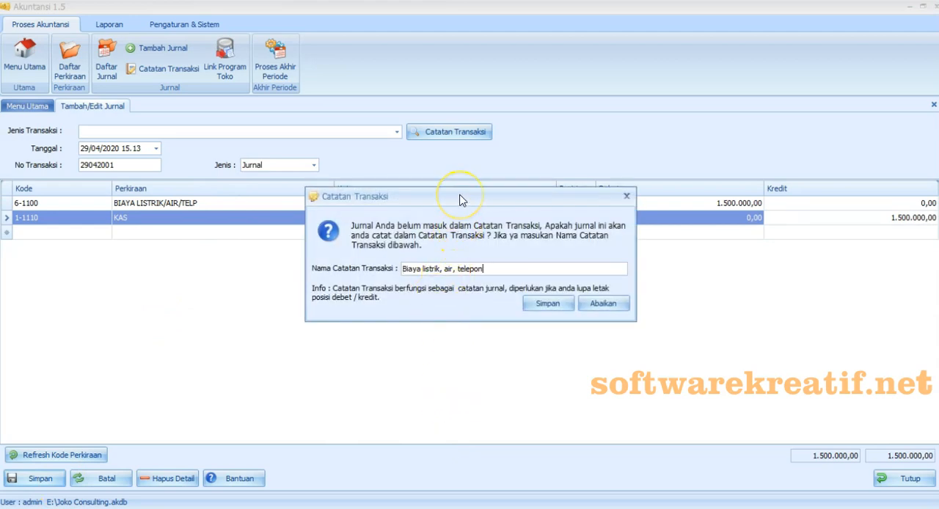
left_click(547, 303)
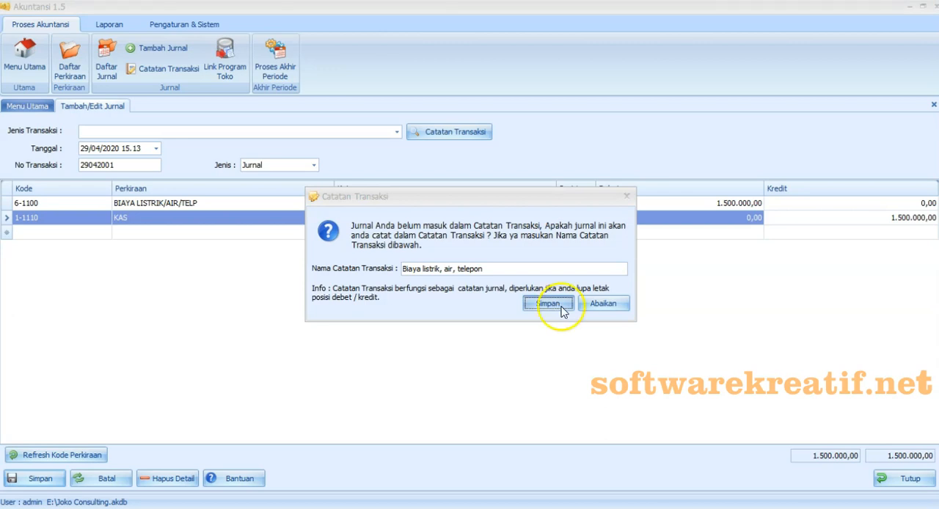
left_click(562, 308)
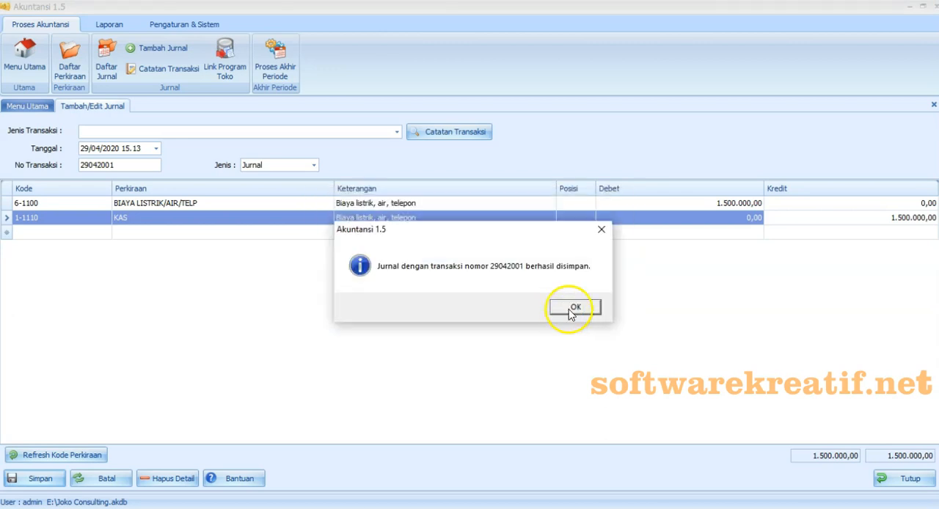
left_click(572, 312)
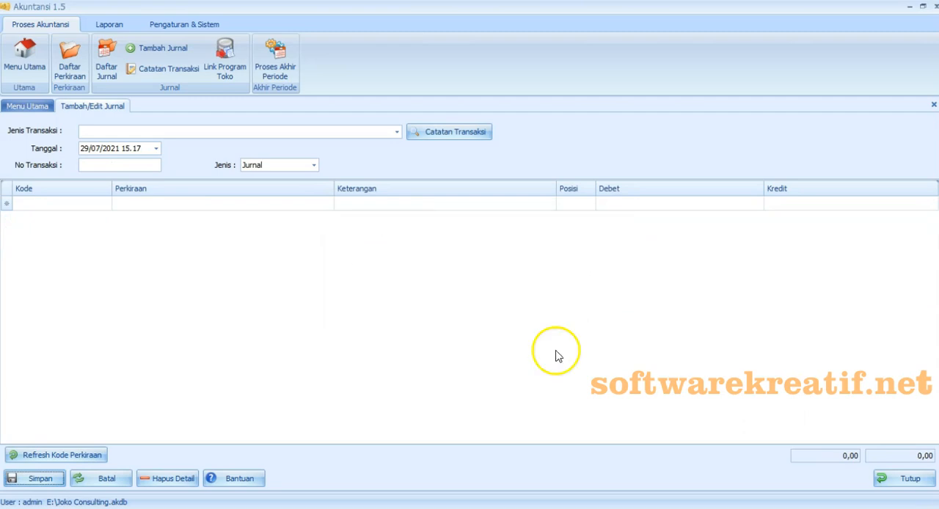
- Switch to the Excel exercise and select "Membayar tagihan listrik" in the first Tgl 30 transaction, cell A22
key("alt+Tab")
left_click(107, 270)
double_click(108, 270)
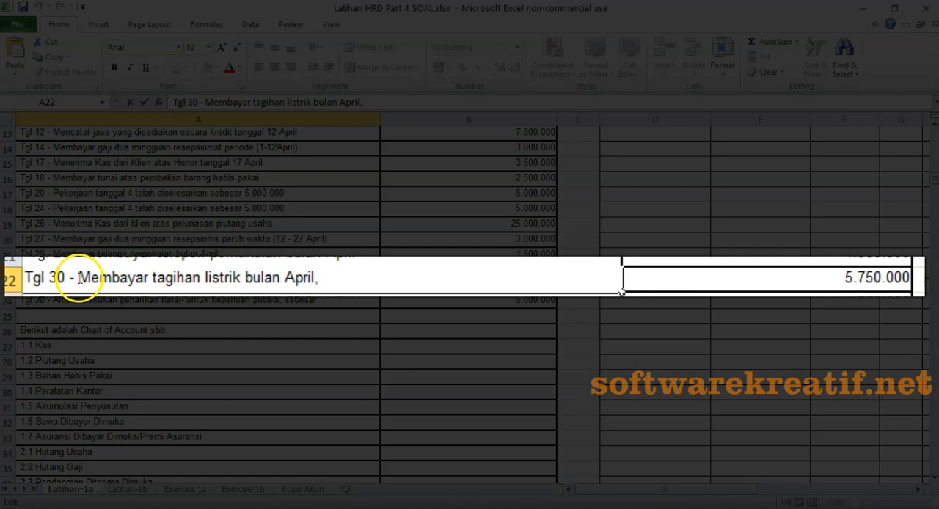
left_click_drag(79, 277, 241, 279)
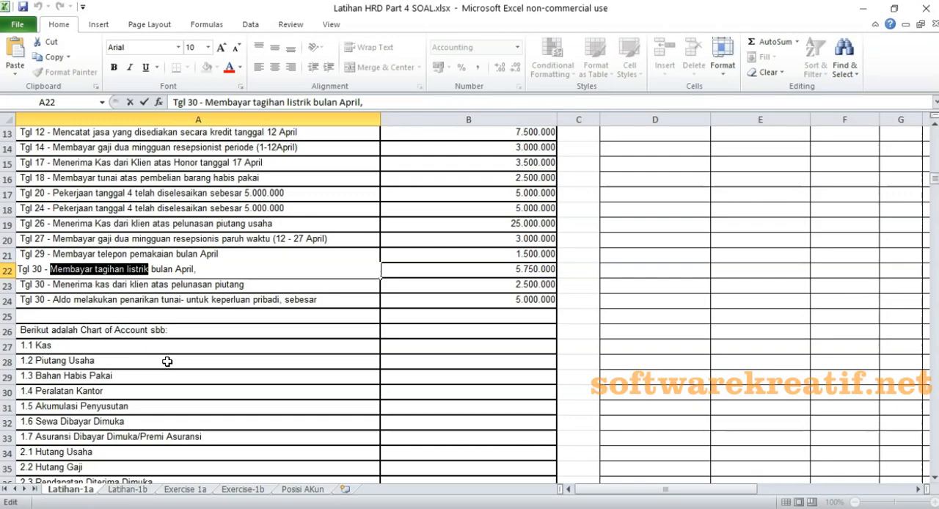
- Back in Akuntansi, date the new journal 30/04/2020 and choose the transaction type "Biaya listrik, air, telepon"
left_click(139, 168)
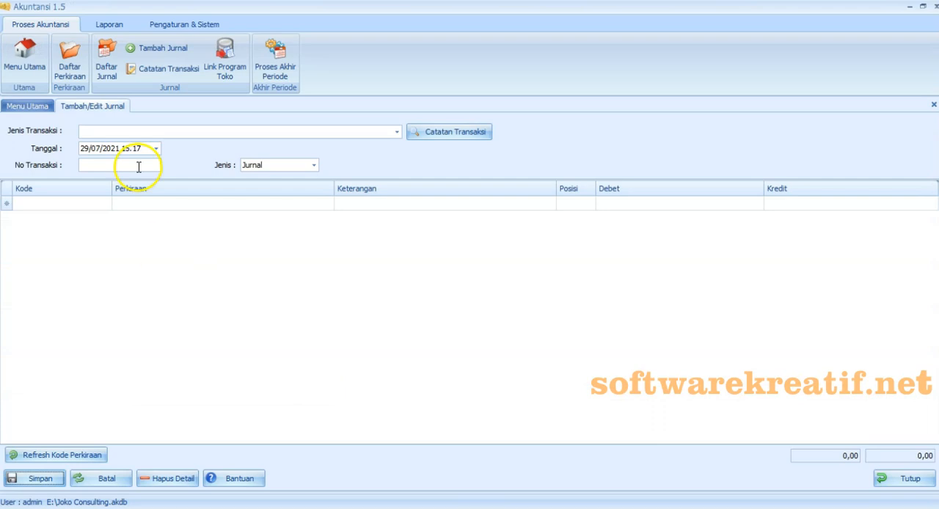
left_click(155, 148)
left_click(152, 177)
left_click(89, 178)
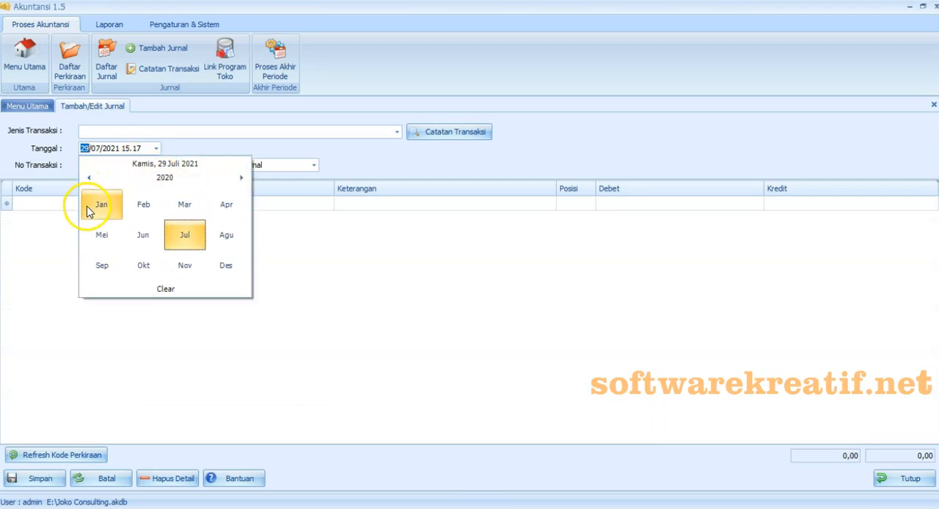
left_click(227, 205)
left_click(208, 258)
left_click(121, 166)
left_click(397, 131)
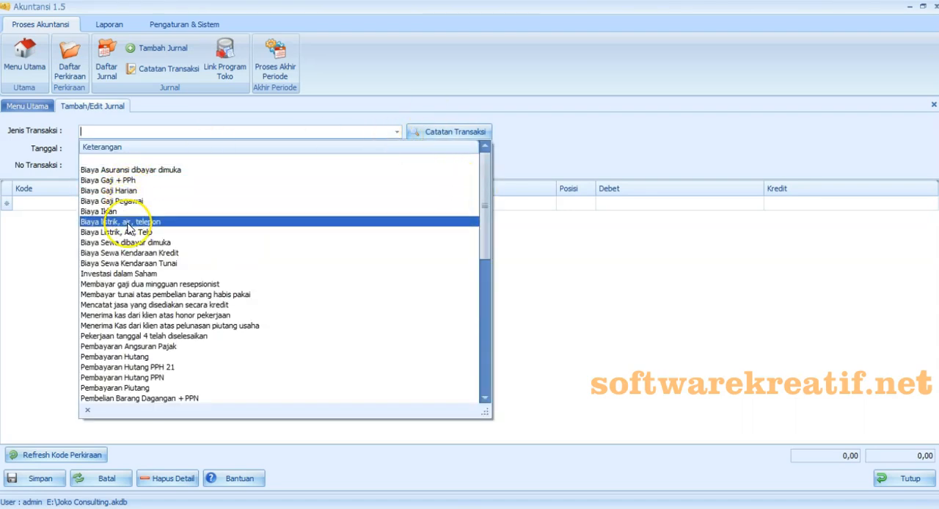
left_click(128, 222)
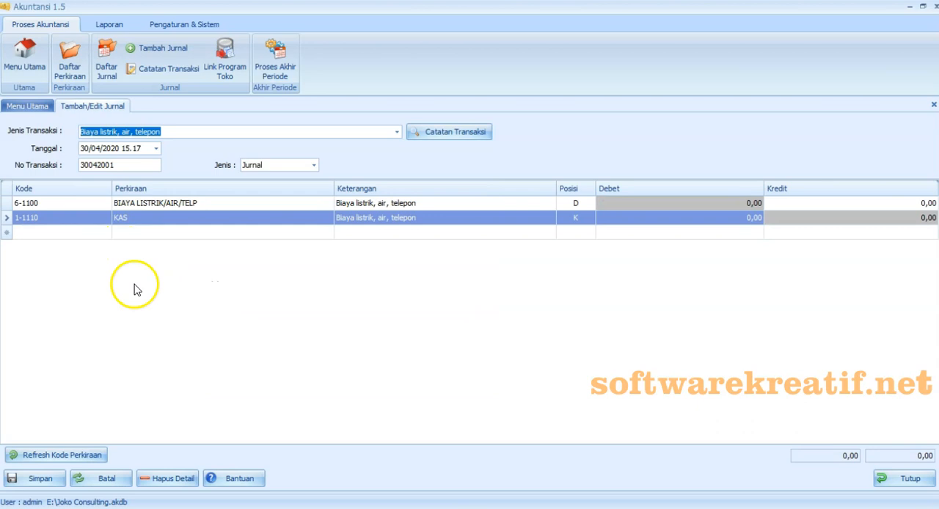
- Debit BIAYA LISTRIK/AIR/TELP and credit KAS with 5.750.000 each, and save the journal
left_click(620, 203)
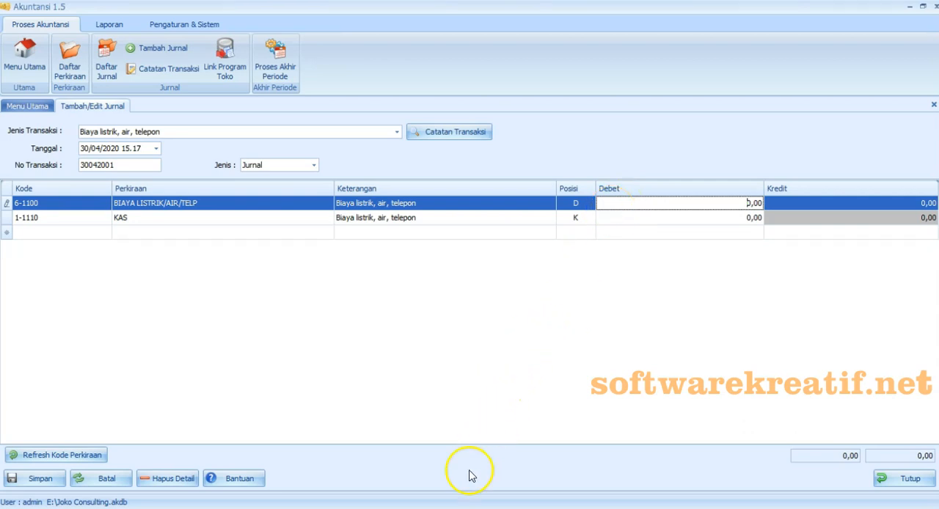
left_click(442, 507)
left_click(491, 506)
type("750.000")
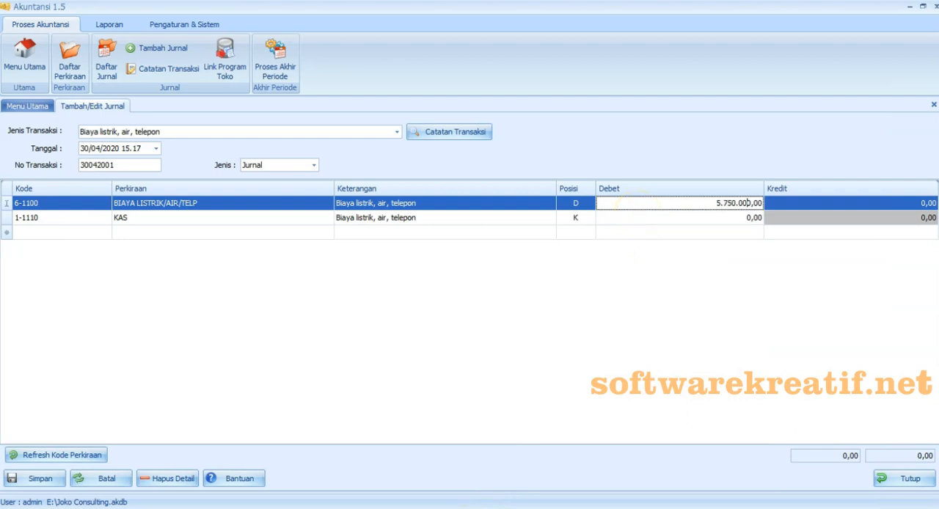
left_click(807, 218)
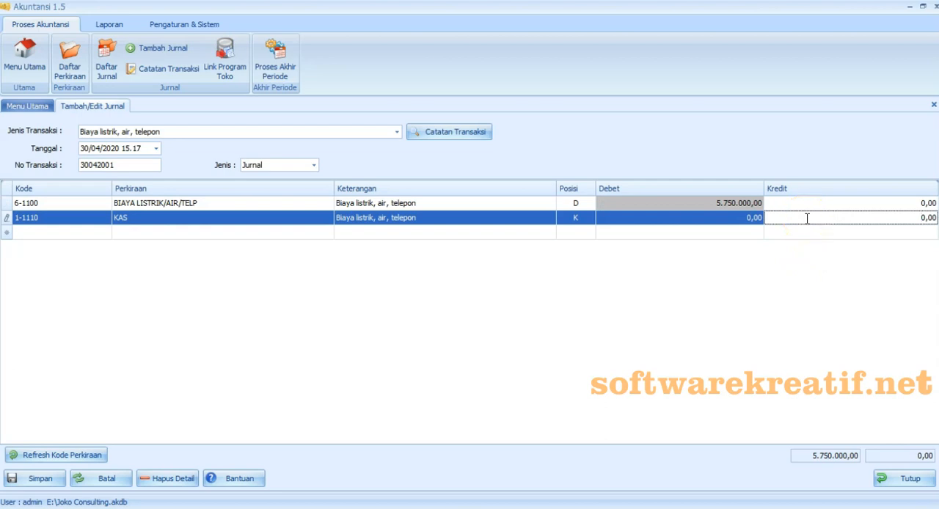
type("5.750.000")
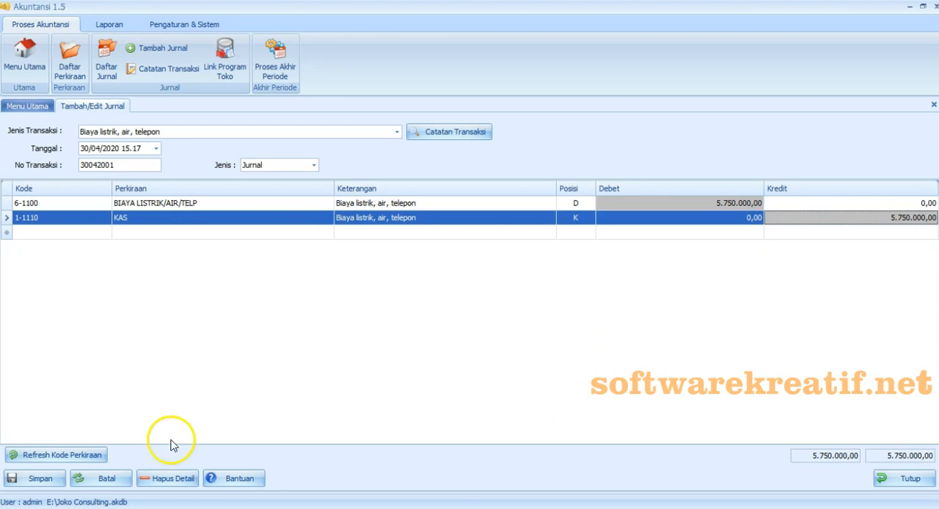
left_click(57, 482)
left_click(576, 308)
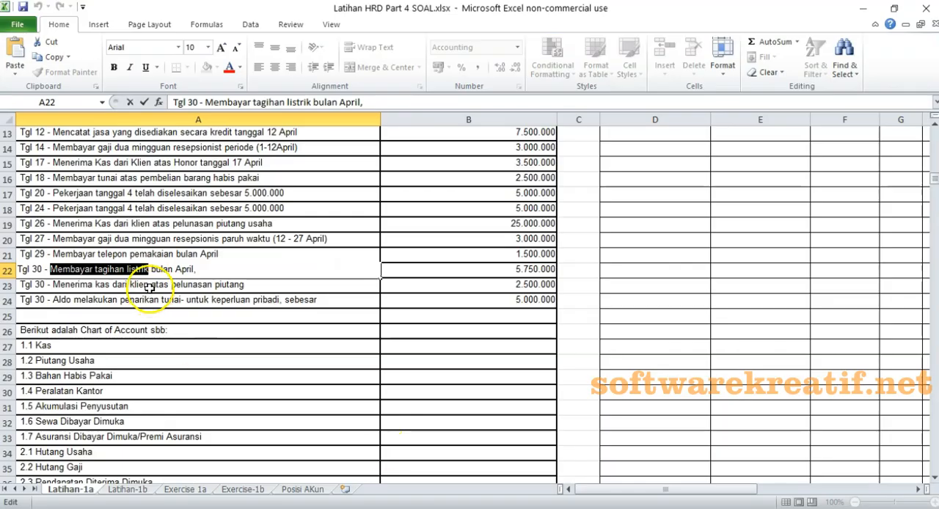
- In the Excel exercise, copy "Menerima kas dari klien atas pelunasan piutang" from the Tgl 30 transaction in cell A23
left_click(150, 286)
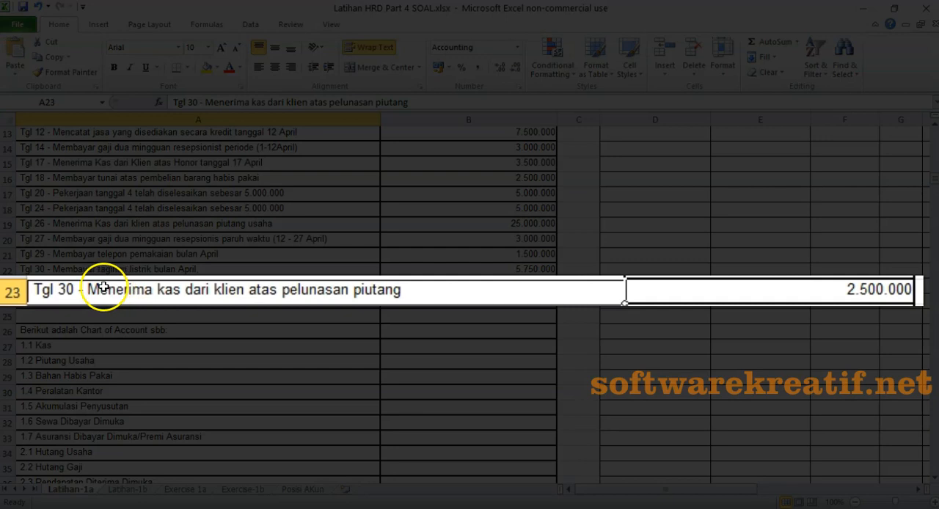
double_click(104, 288)
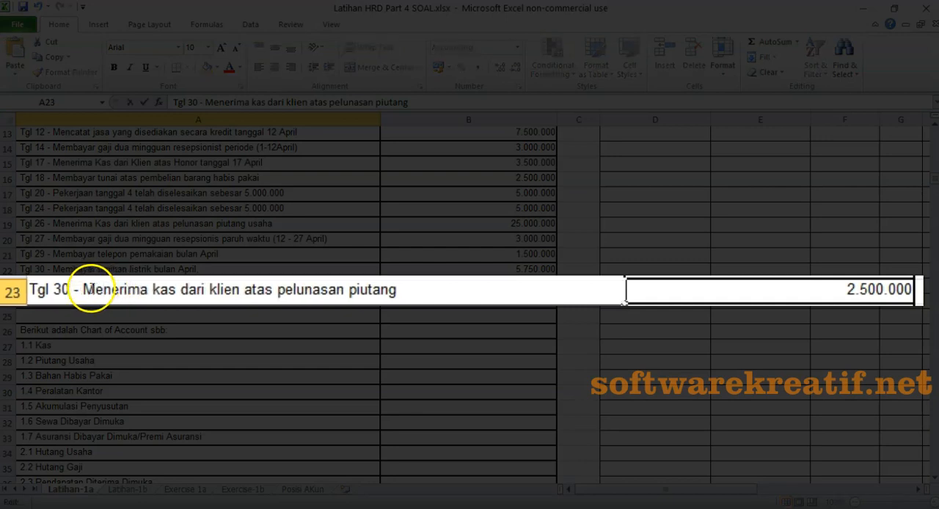
left_click_drag(83, 290, 388, 292)
right_click(388, 291)
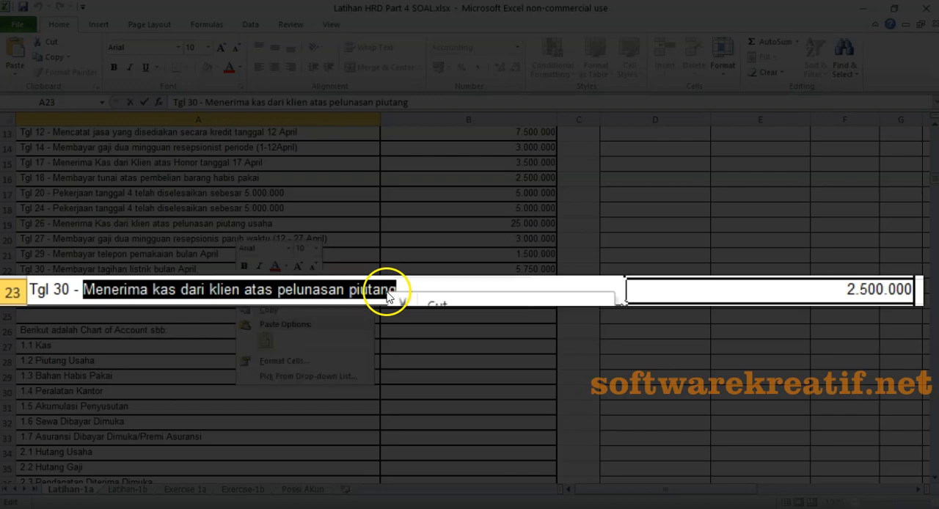
left_click(244, 306)
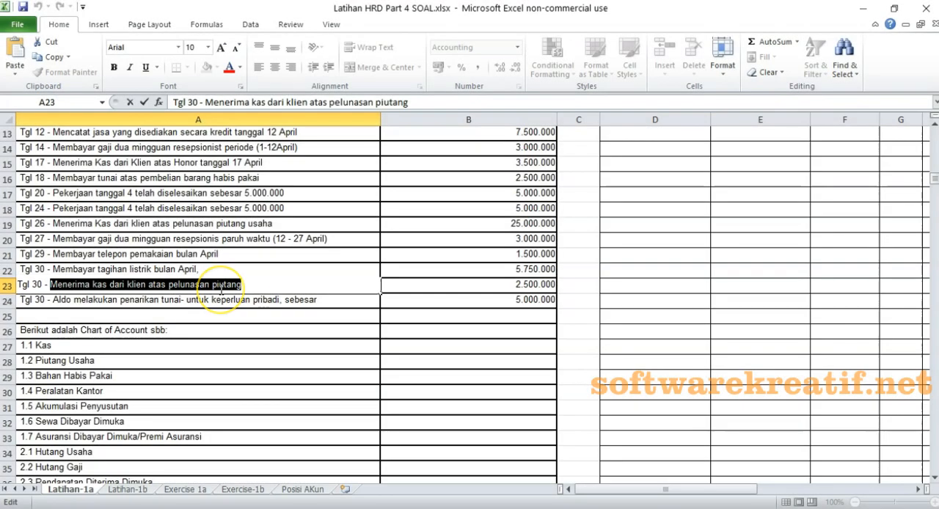
- Return to Akuntansi, set the journal date to 30/04/2020 and choose the transaction type "Pembayaran Piutang"
left_click(470, 490)
left_click(156, 149)
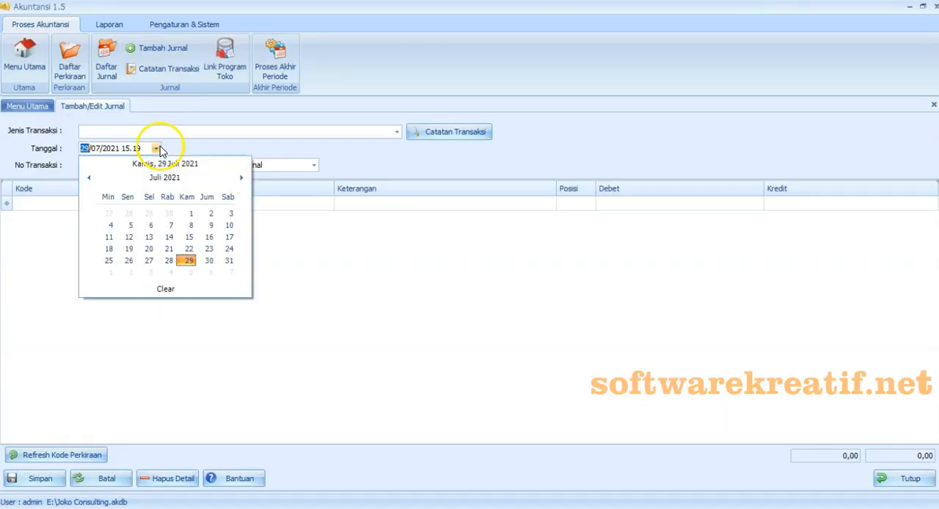
left_click(165, 178)
left_click(89, 178)
left_click(235, 208)
left_click(189, 260)
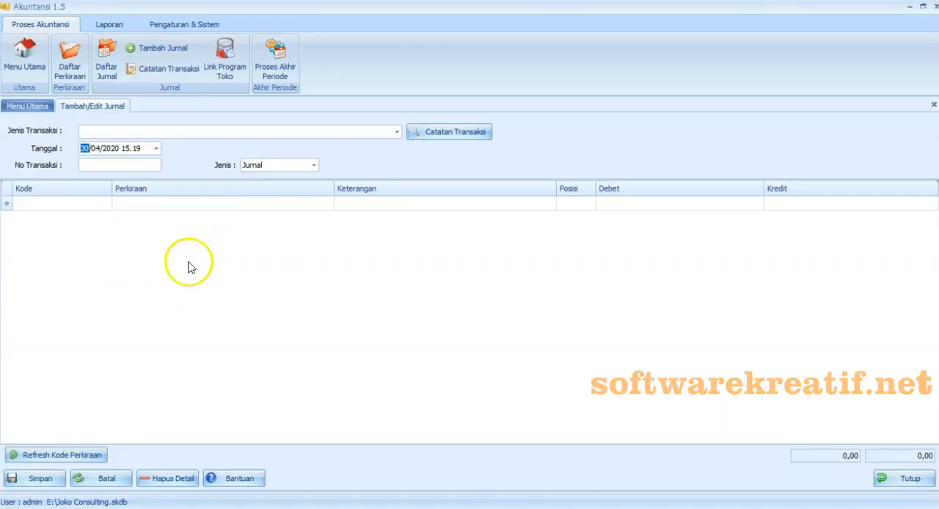
left_click(396, 132)
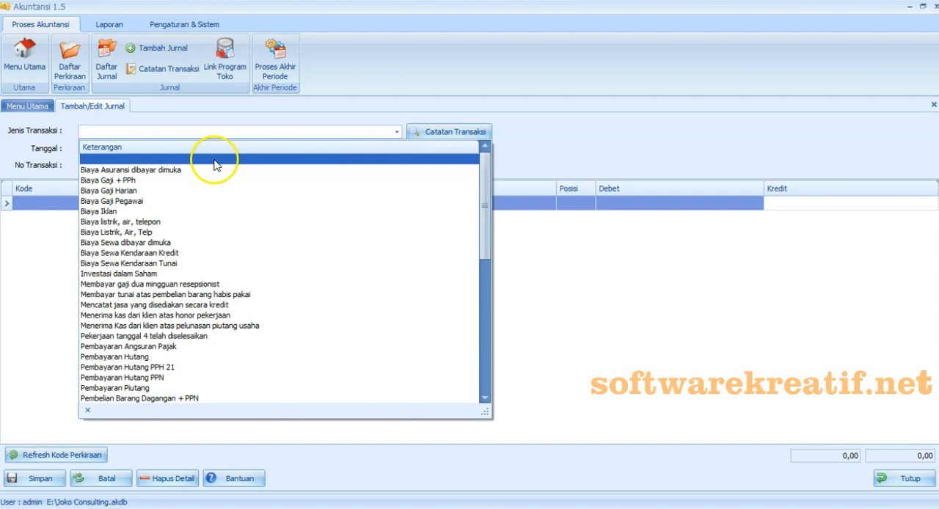
scroll(470, 209, "down", 2)
left_click_drag(485, 199, 493, 216)
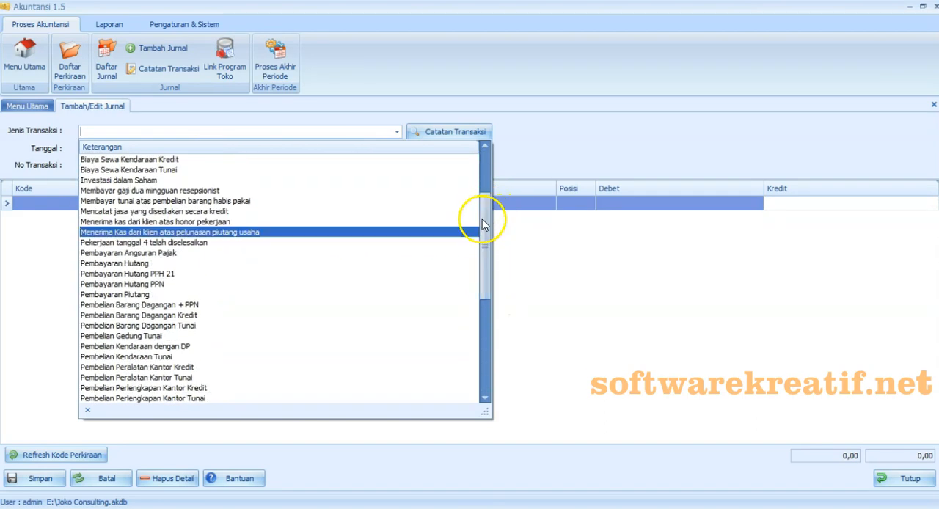
left_click(143, 300)
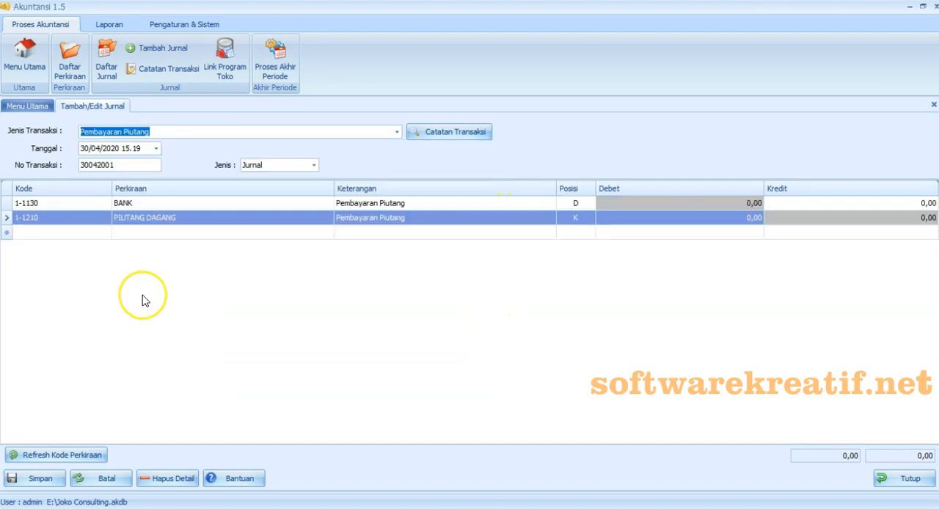
- Change the debit line's account to 1-1110 KAS and the credit line's account to 1-1211 PIUTANG USAHA
left_click(103, 203)
left_click(110, 242)
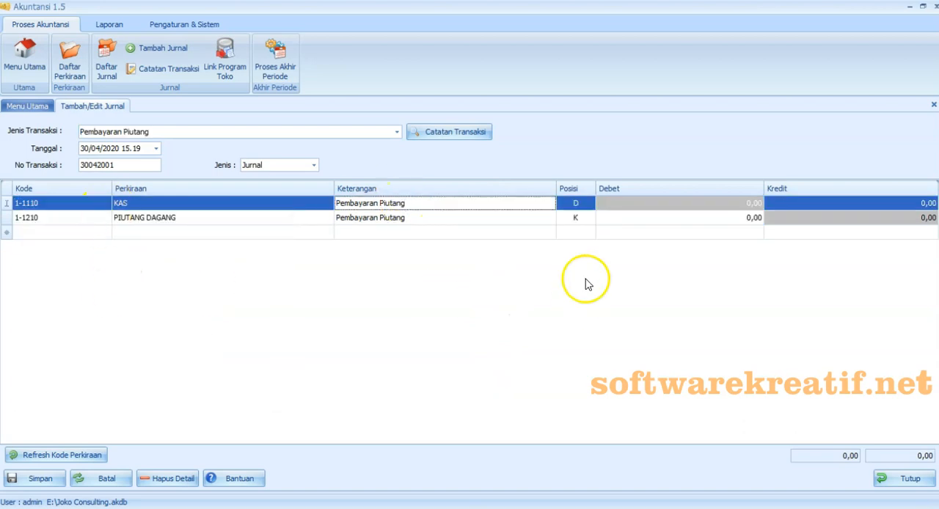
left_click(103, 218)
left_click(125, 327)
- Debit KAS with 2.500.000 and credit PIUTANG USAHA with 2.500.000
left_click(625, 203)
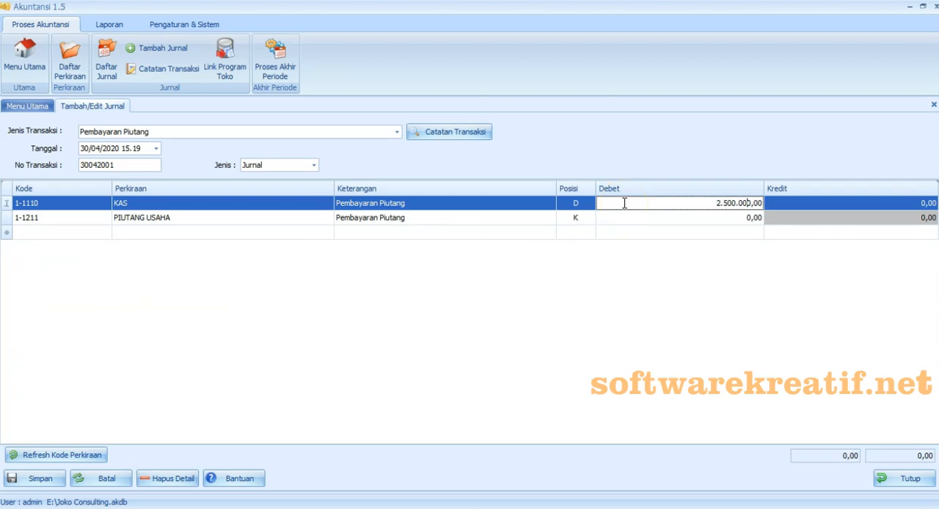
left_click(800, 219)
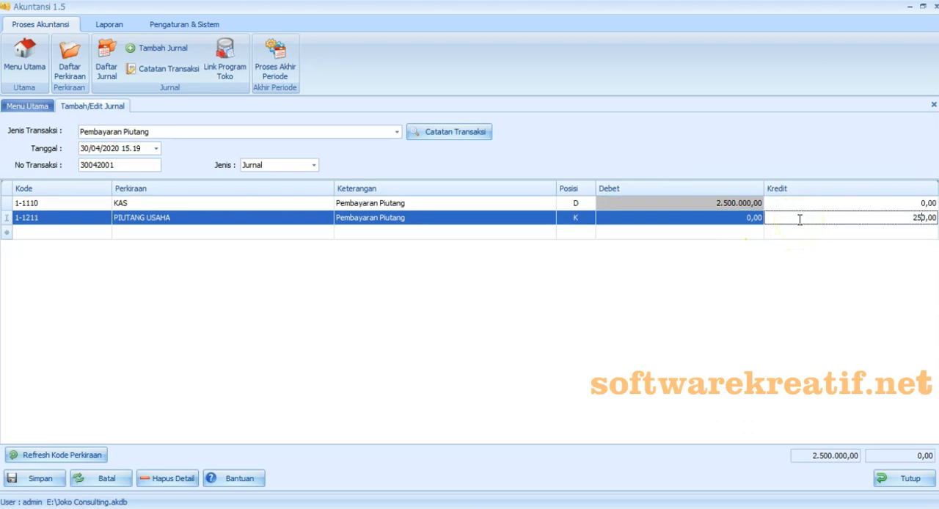
left_click(774, 319)
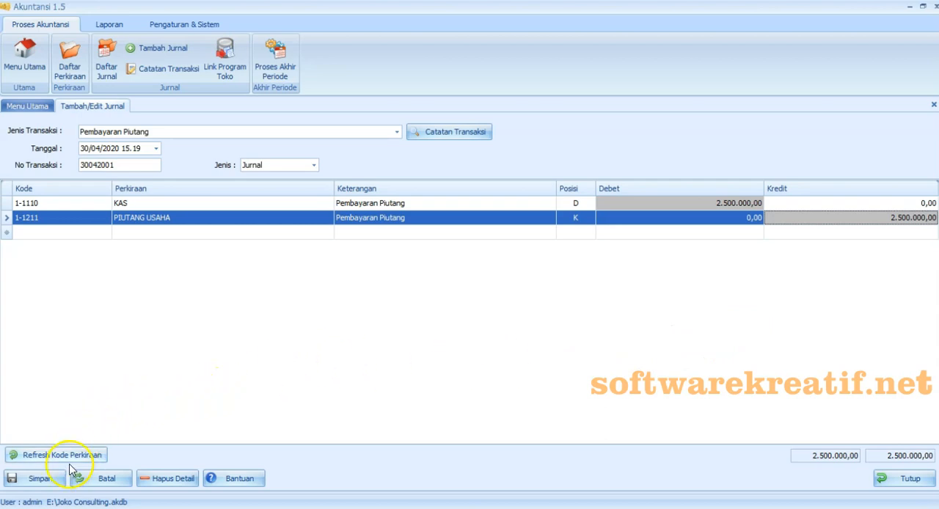
- Save the receivable payment journal under transaction number 30042002
left_click(59, 486)
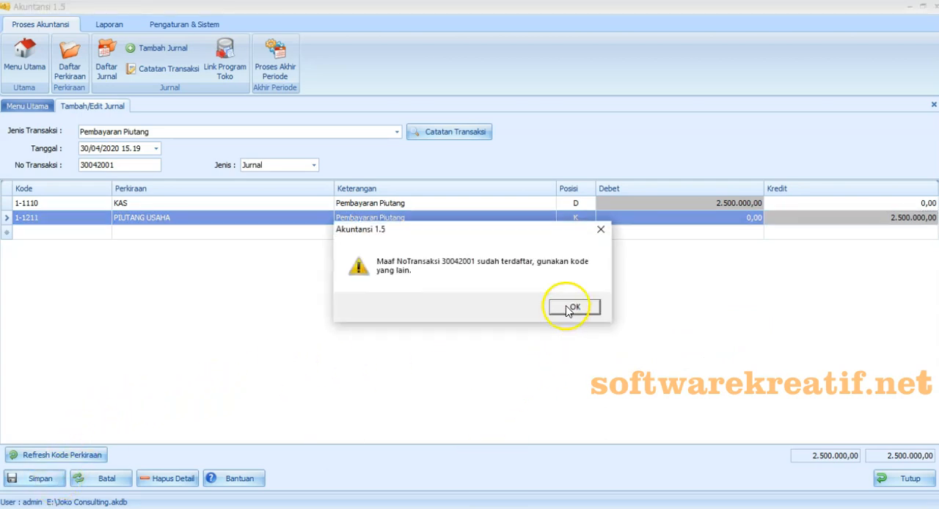
key("Return")
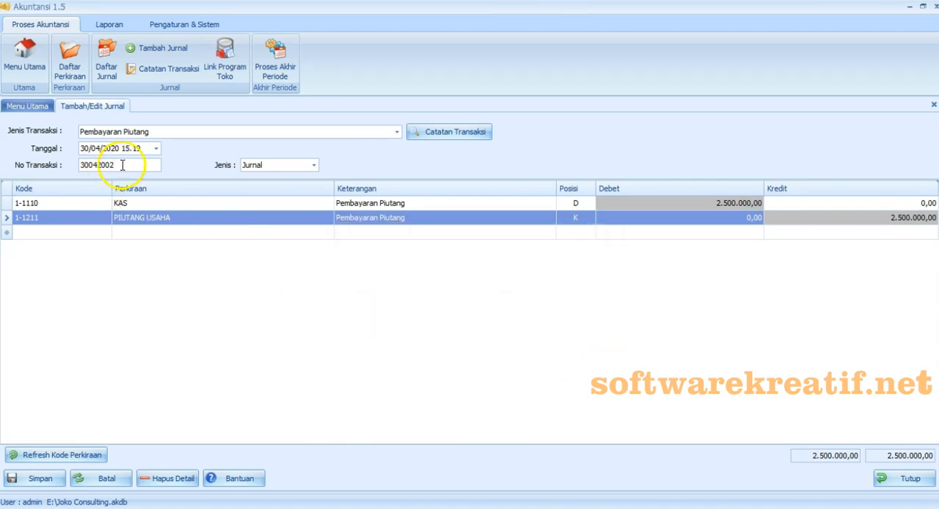
left_click(33, 479)
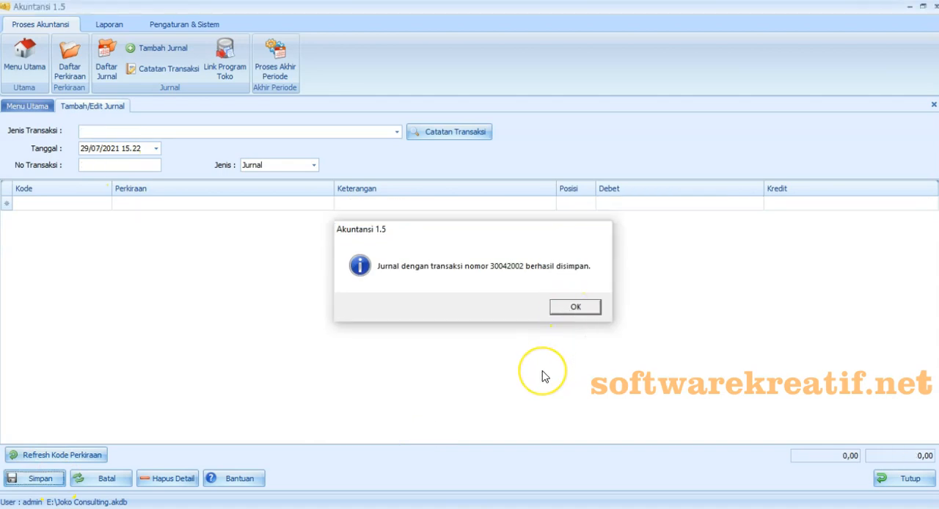
key("Return")
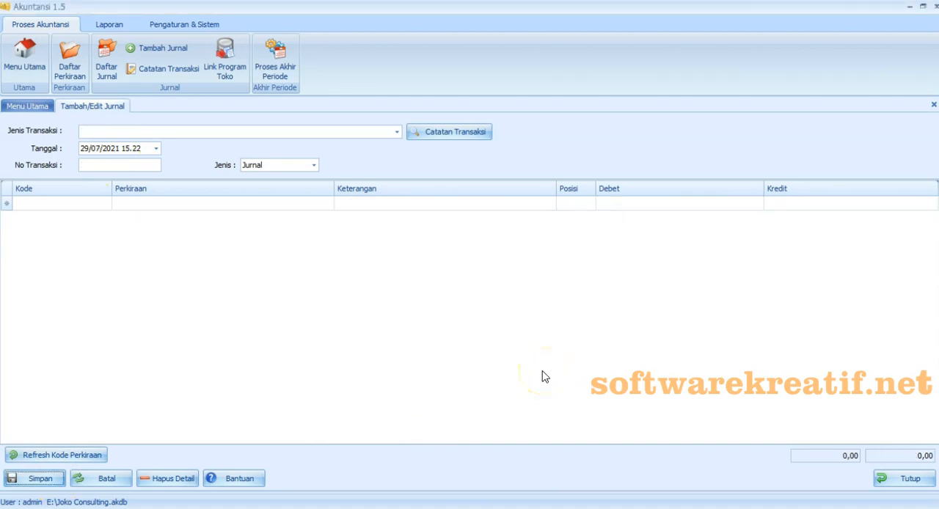
- Switch to the Excel exercise and select the description of the last Tgl 30 transaction, the personal cash withdrawal in cell A24
left_click(439, 508)
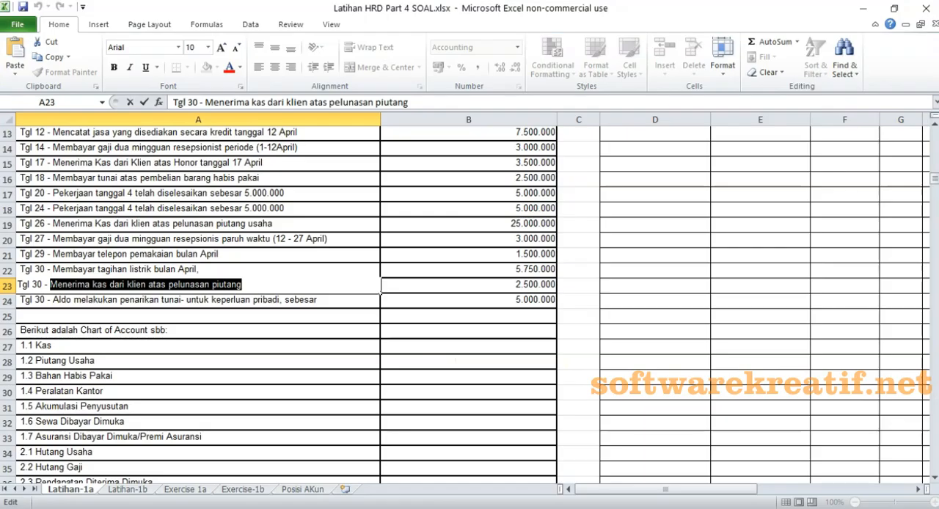
left_click(73, 304)
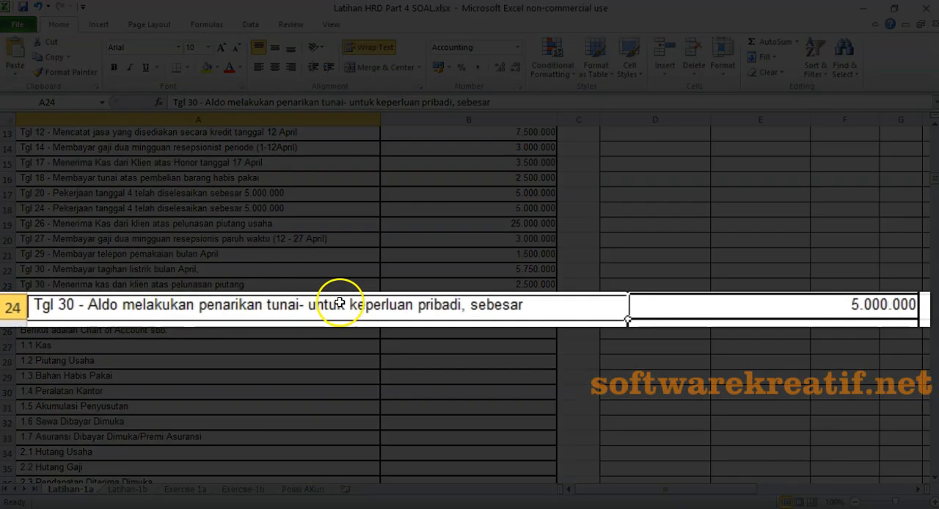
double_click(105, 308)
left_click_drag(85, 308, 551, 314)
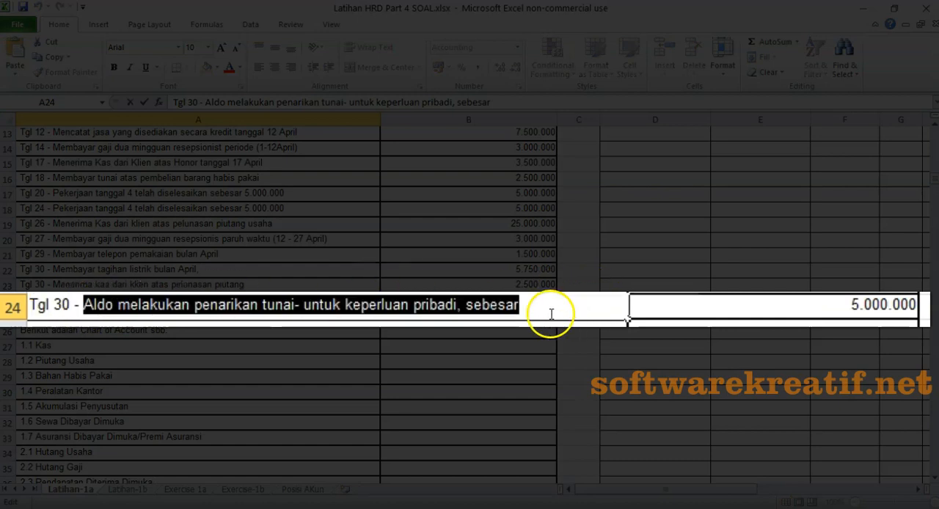
right_click(496, 310)
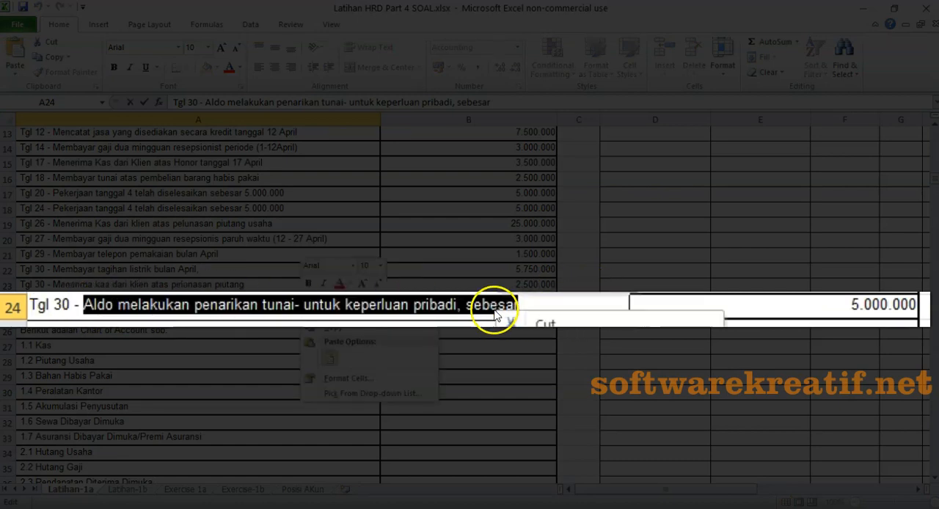
key("Escape")
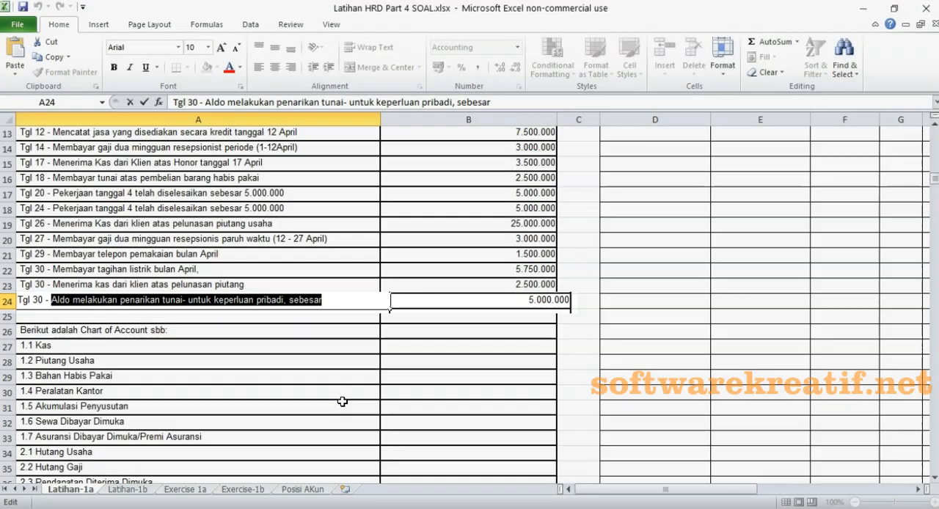
- Switch back to Akuntansi and set the date of the next blank journal to 30/04/2020
left_click(448, 480)
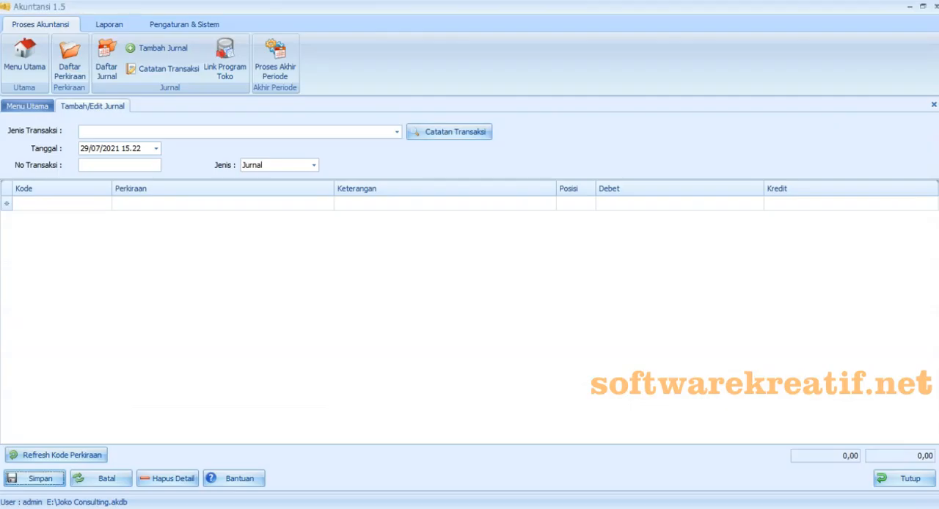
left_click(155, 148)
left_click(164, 178)
left_click(89, 178)
left_click(237, 205)
left_click(188, 261)
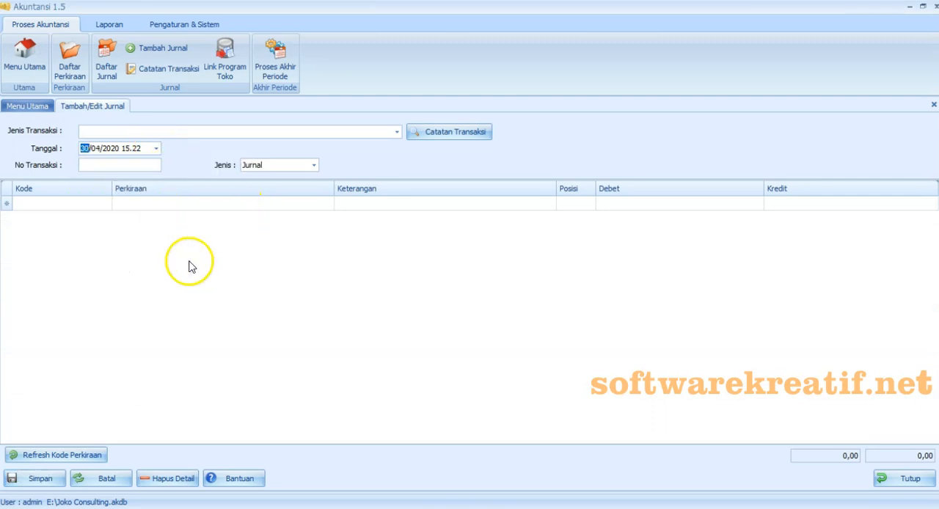
- Fill in transaction number 30042003 and look through the saved transaction types for a matching template
left_click(147, 168)
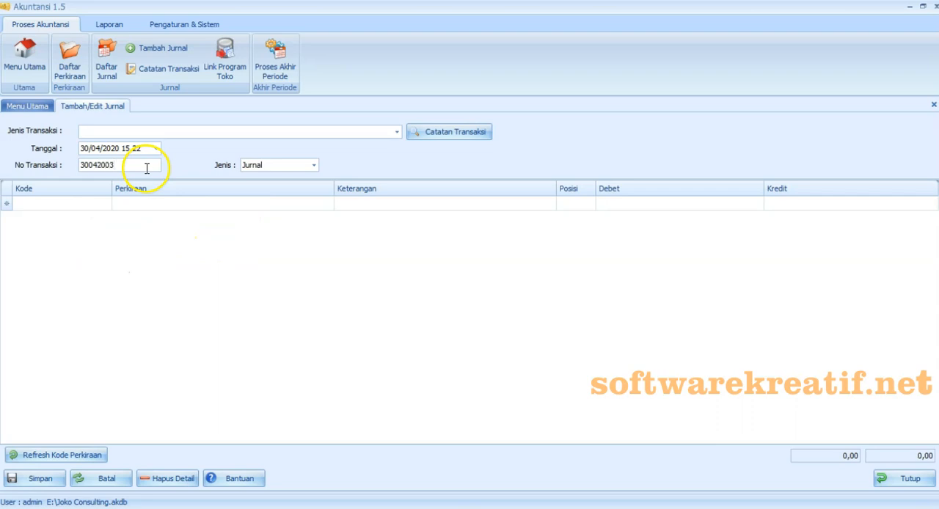
left_click(397, 131)
left_click_drag(494, 157, 498, 316)
- Add account lines 3-1100 PRIVE and 1-1110 KAS to the journal
left_click(86, 206)
left_click(107, 204)
left_click_drag(282, 242, 280, 320)
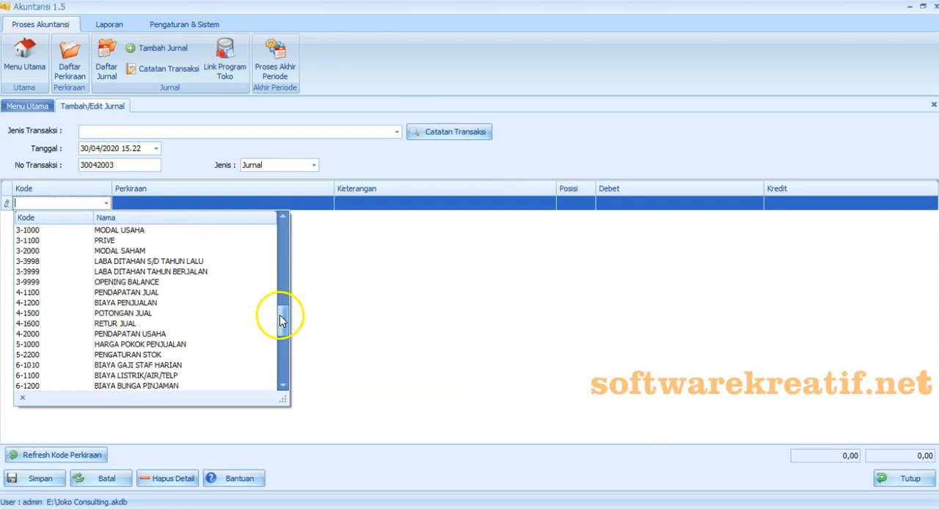
left_click(164, 241)
left_click(107, 219)
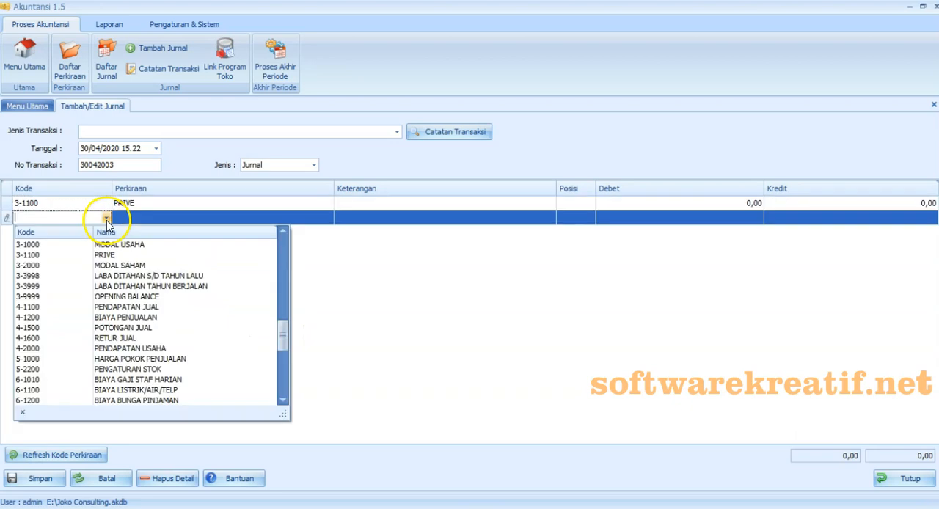
left_click_drag(282, 330, 134, 263)
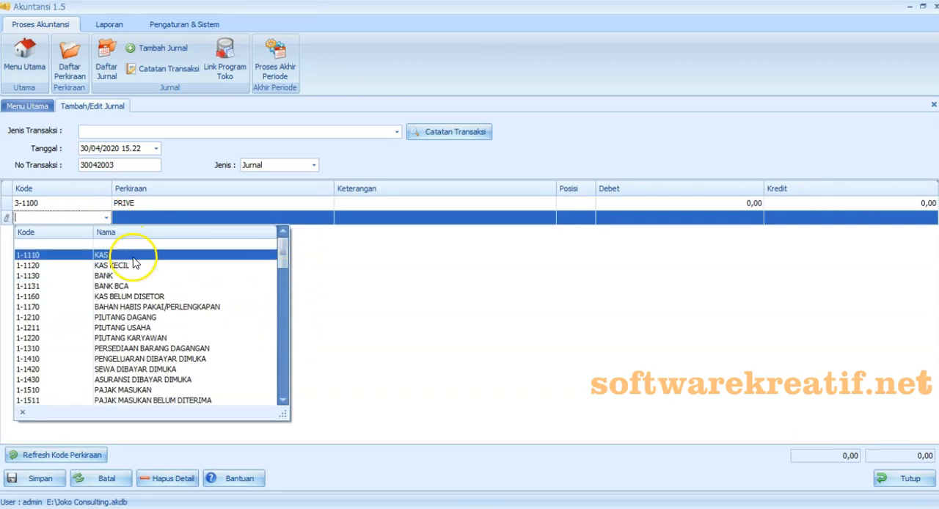
left_click(133, 257)
- Paste the copied description into the PRIVE line and shorten it to "Penarikan tunai untuk keperluan pribadi"
left_click(380, 205)
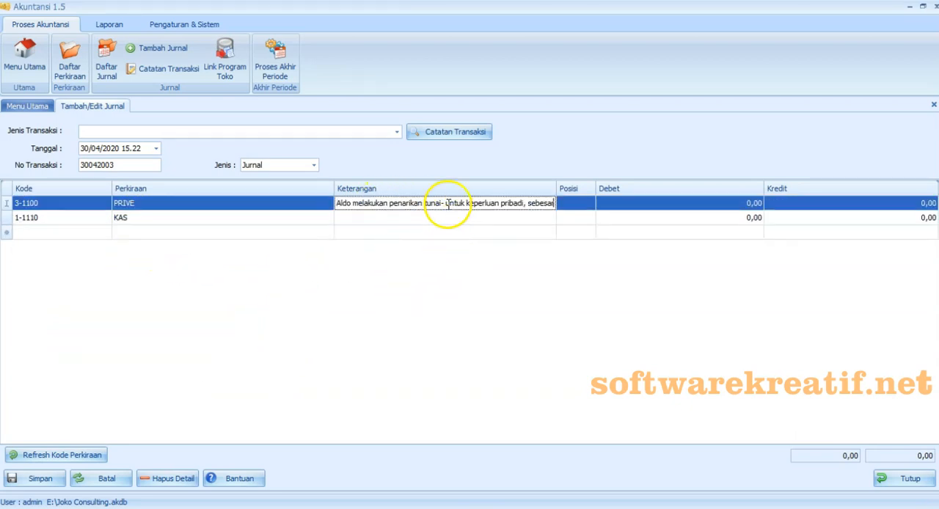
left_click(389, 204)
key("BackSpace")
key("BackSpace")
key("BackSpace")
key("BackSpace")
key("BackSpace")
key("BackSpace")
key("BackSpace")
key("BackSpace")
key("BackSpace")
key("BackSpace")
key("BackSpace")
key("BackSpace")
key("BackSpace")
key("BackSpace")
key("BackSpace")
key("Delete")
type("P")
key("Right")
key("Right")
key("Right")
key("Right")
key("Right")
key("Right")
key("Right")
key("Right")
key("Right")
key("Right")
key("Right")
key("Right")
key("Right")
key("Right")
key("Right")
key("Right")
key("Right")
key("Right")
key("Right")
key("Left")
key("Left")
key("Left")
key("BackSpace")
key("BackSpace")
key("Right")
key("Right")
key("Right")
key("Right")
key("Right")
key("Right")
key("Right")
key("Right")
key("Right")
key("Right")
key("Right")
key("Right")
key("Right")
key("Right")
key("Right")
key("Right")
key("Right")
key("Right")
key("Right")
key("Right")
left_click(503, 204)
key("BackSpace")
key("BackSpace")
key("BackSpace")
key("BackSpace")
key("BackSpace")
key("BackSpace")
key("BackSpace")
key("BackSpace")
key("BackSpace")
- Copy the PRIVE line's description to the KAS line
key("shift+Home")
key("ctrl+c")
key("Down")
key("ctrl+v")
- Debit PRIVE with 5.000.000 and credit KAS with 5.000.000
left_click(657, 208)
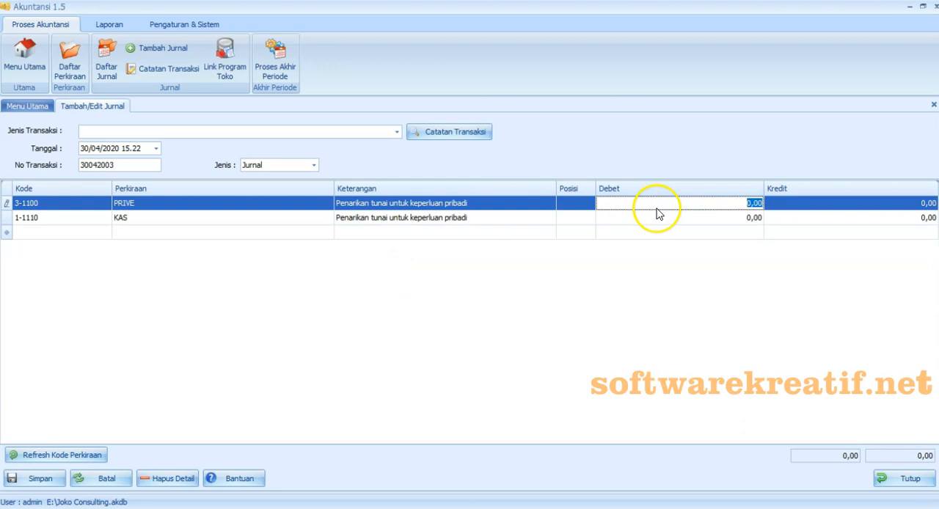
type("5000000")
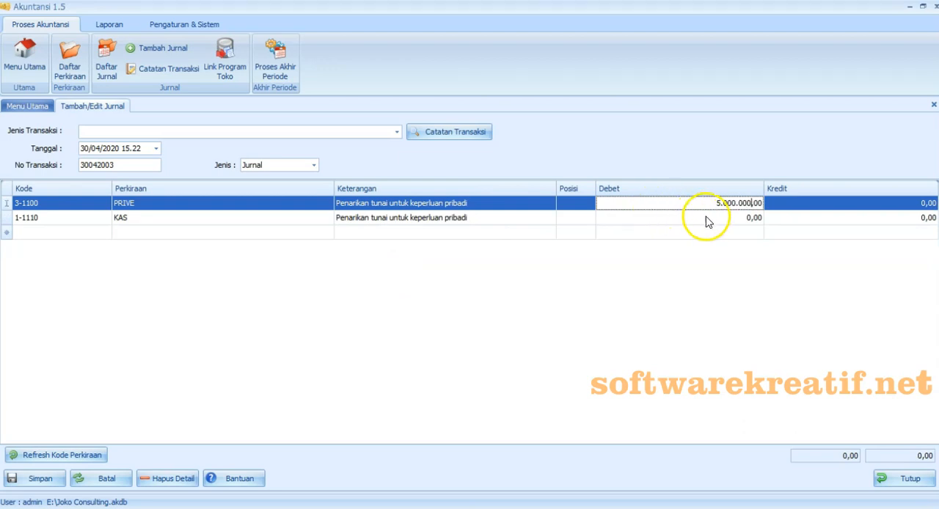
left_click(779, 218)
type("5.000.00")
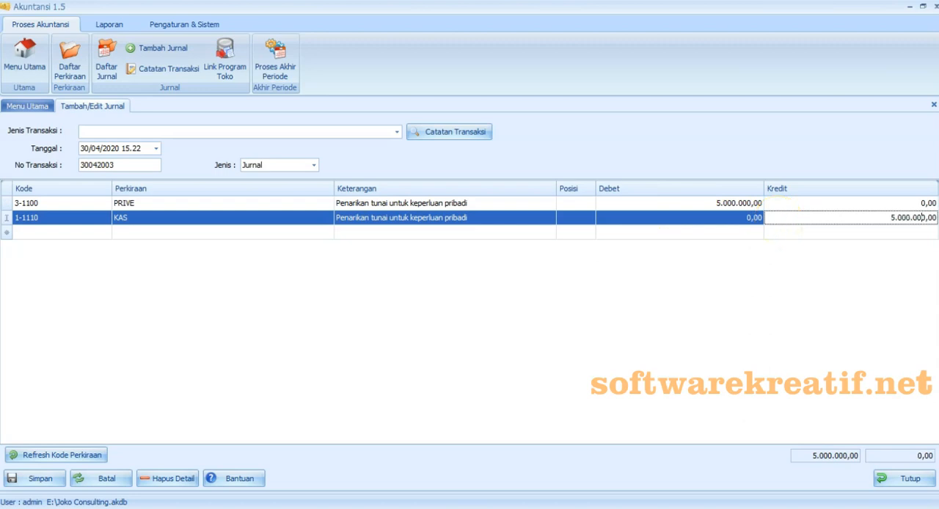
key("Return")
left_click(584, 325)
- Save the withdrawal journal, also recording it as a transaction note named "Penarikan tunai untuk keperluan pribadi"
left_click(41, 478)
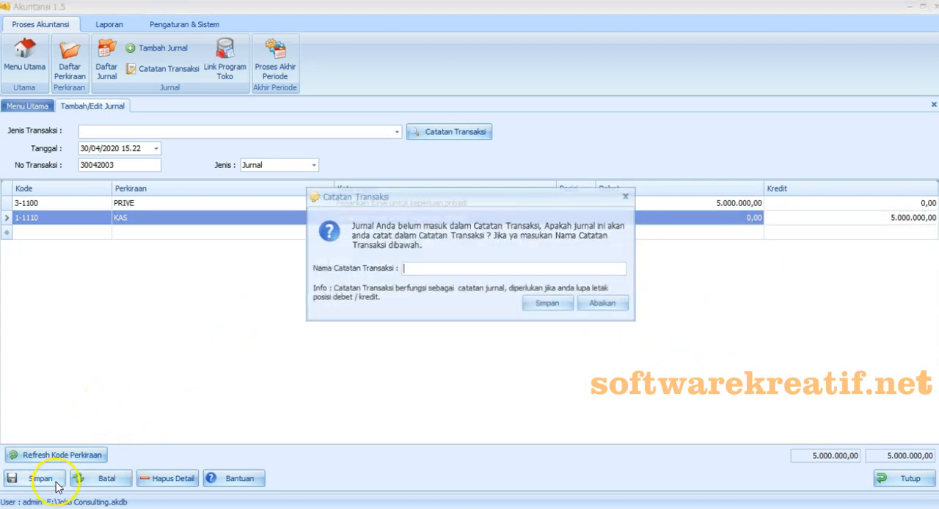
right_click(469, 271)
left_click(481, 329)
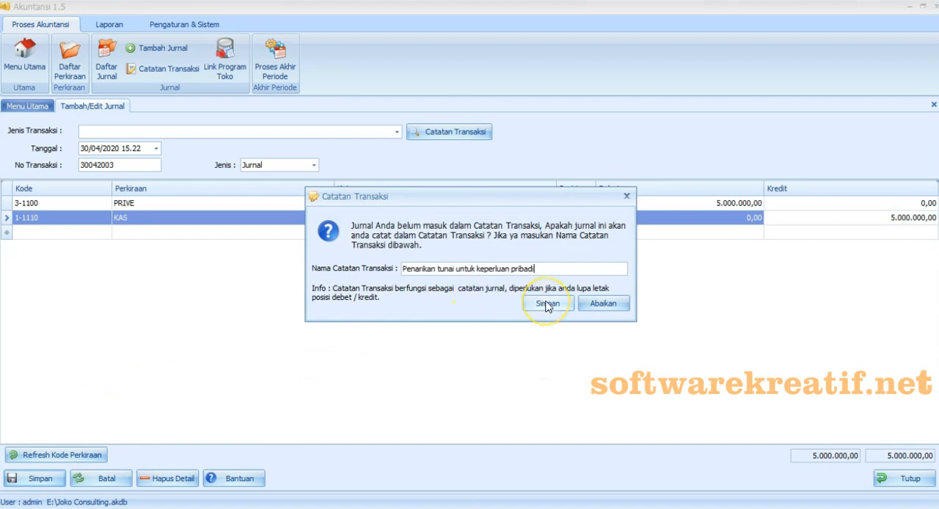
left_click(546, 303)
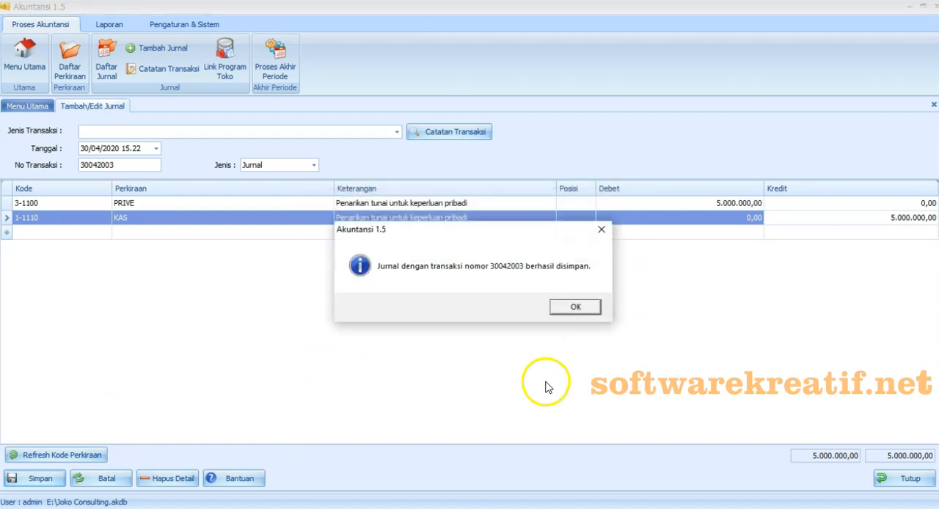
key("Return")
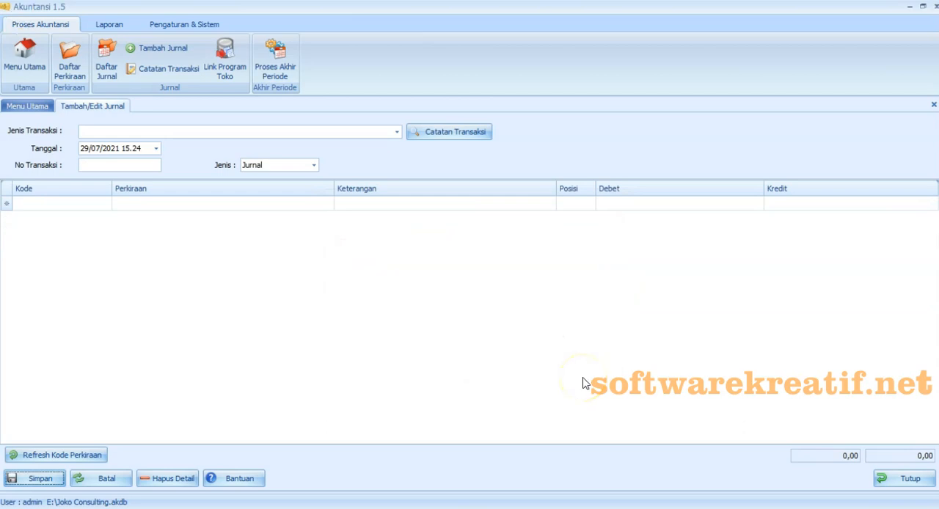
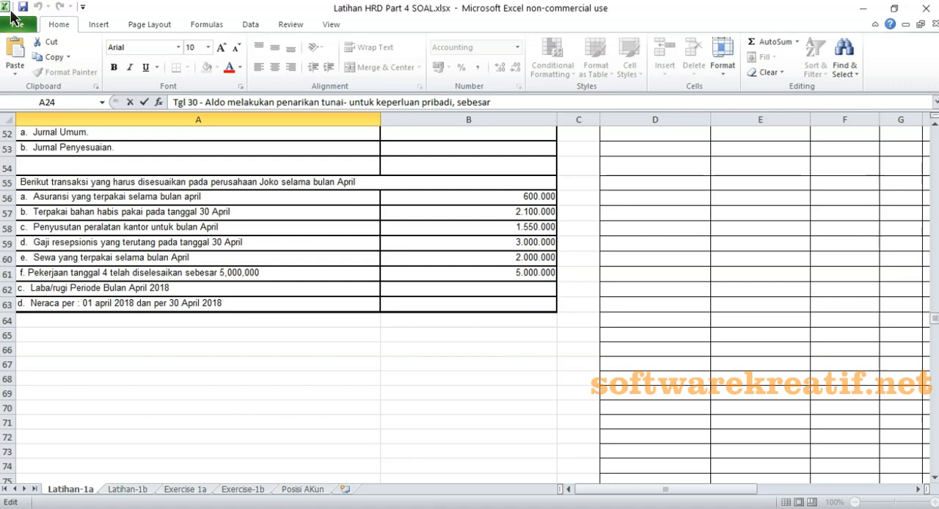
- Check the April insurance adjustment in the Excel exercise, switch to Akuntansi 1.5, and give the new journal date 30/04/2020 and number 30042004
left_click(7, 197)
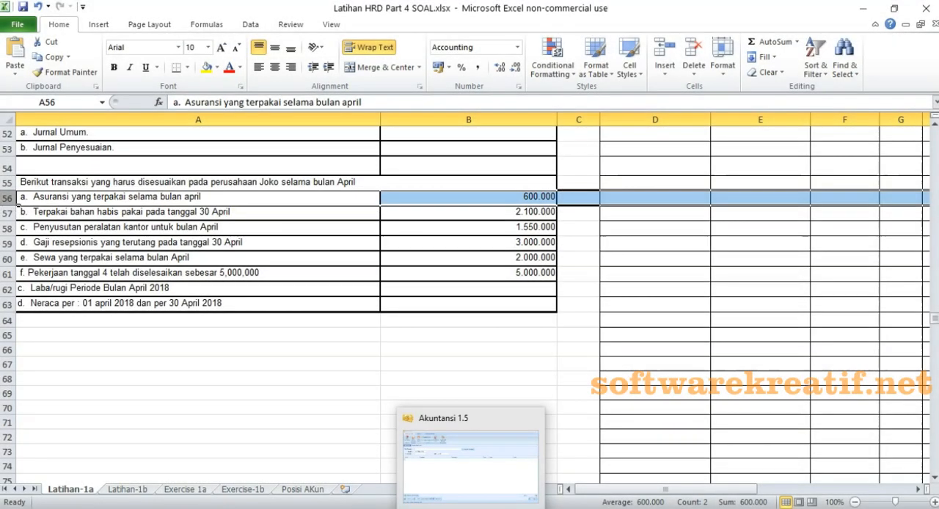
left_click(450, 490)
left_click(156, 148)
left_click(163, 177)
left_click(88, 178)
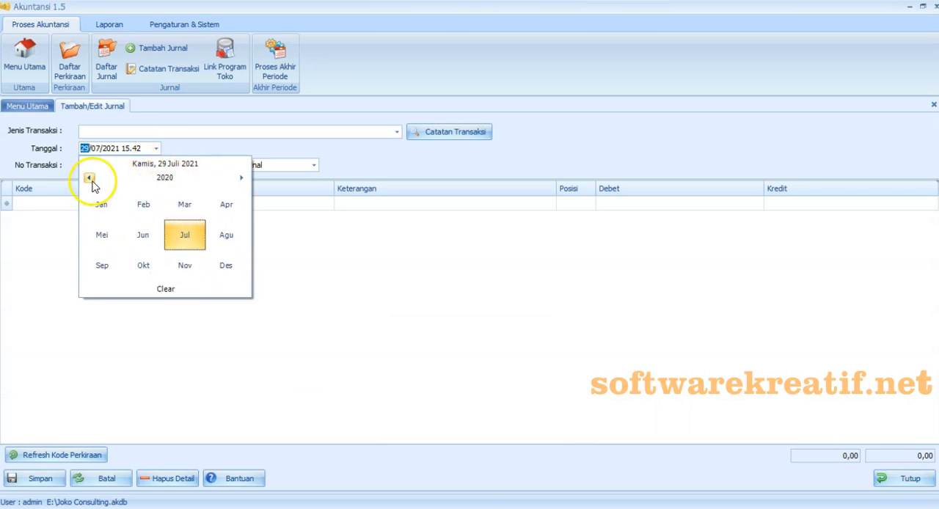
left_click(226, 205)
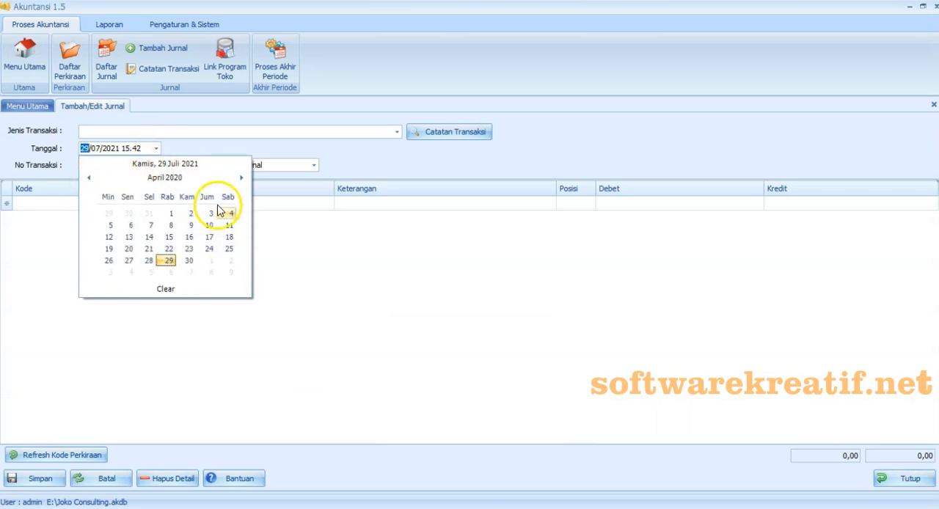
left_click(189, 262)
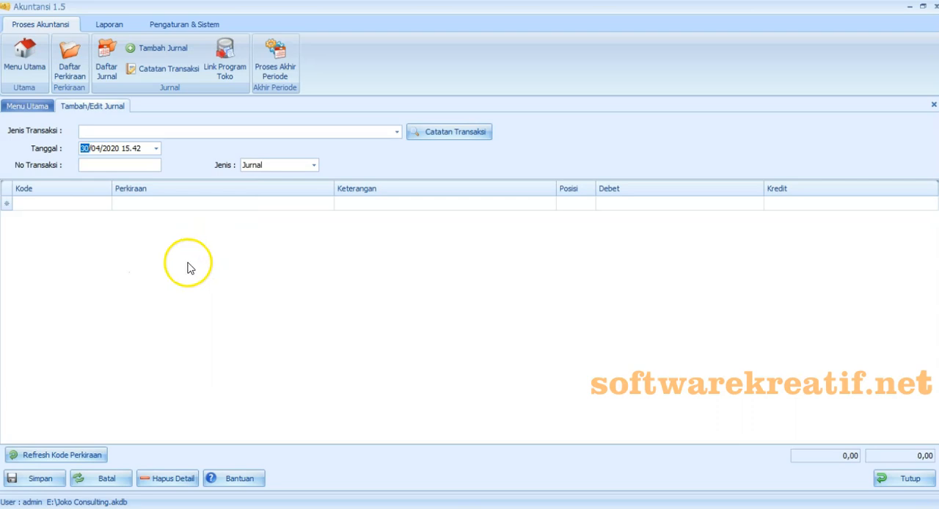
left_click(126, 164)
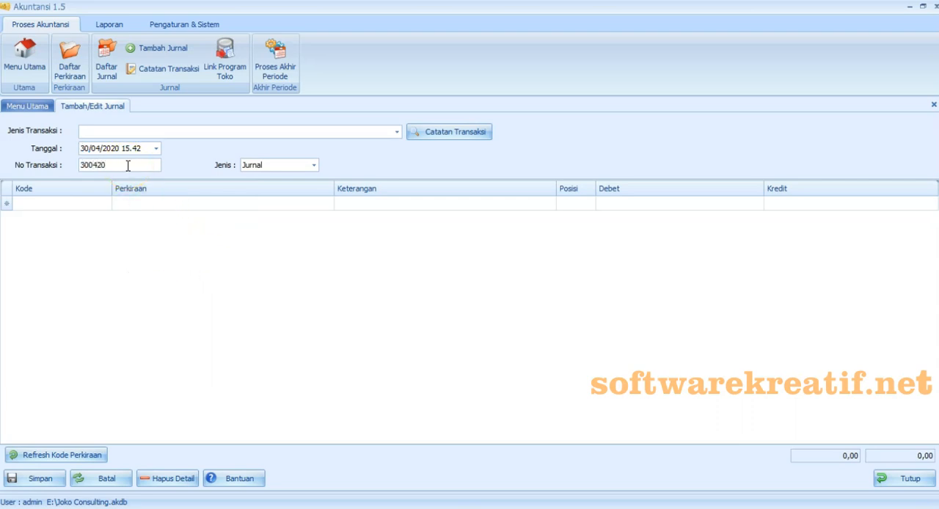
- Add journal lines for accounts 6-1300 BIAYA ASURANSI and 1-1430 ASURANSI DIBAYAR DIMUKA
left_click(102, 204)
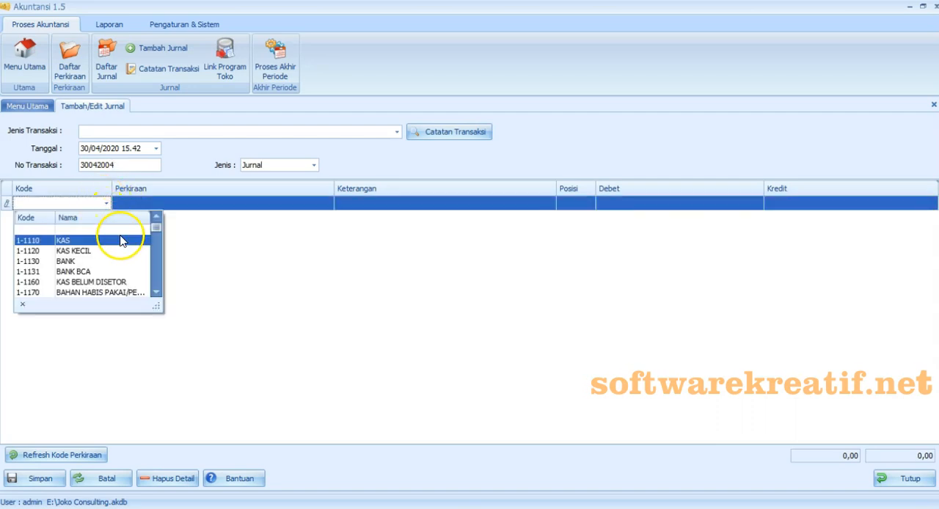
left_click_drag(156, 306, 209, 423)
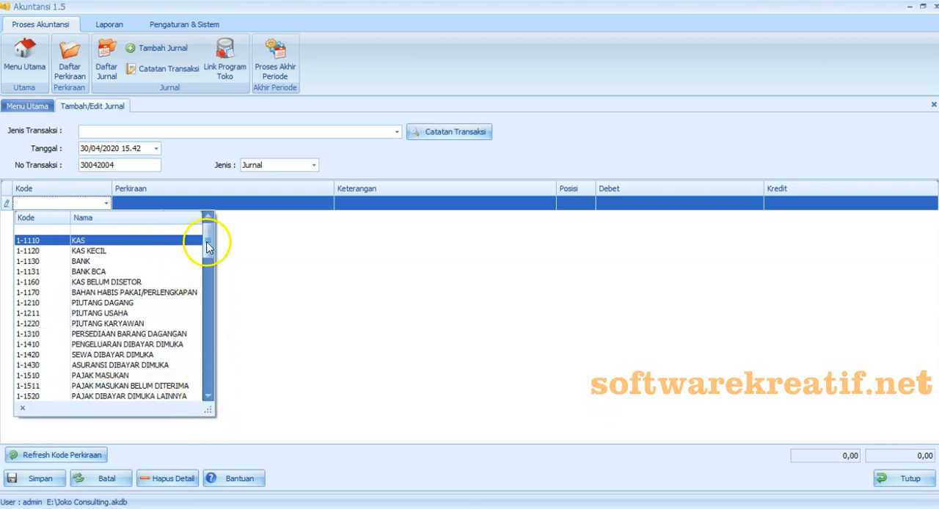
left_click_drag(208, 247, 208, 272)
left_click(95, 240)
left_click(140, 319)
- Enter the description "Biaya asuransi" on both the BIAYA ASURANSI and ASURANSI DIBAYAR DIMUKA lines
left_click(360, 206)
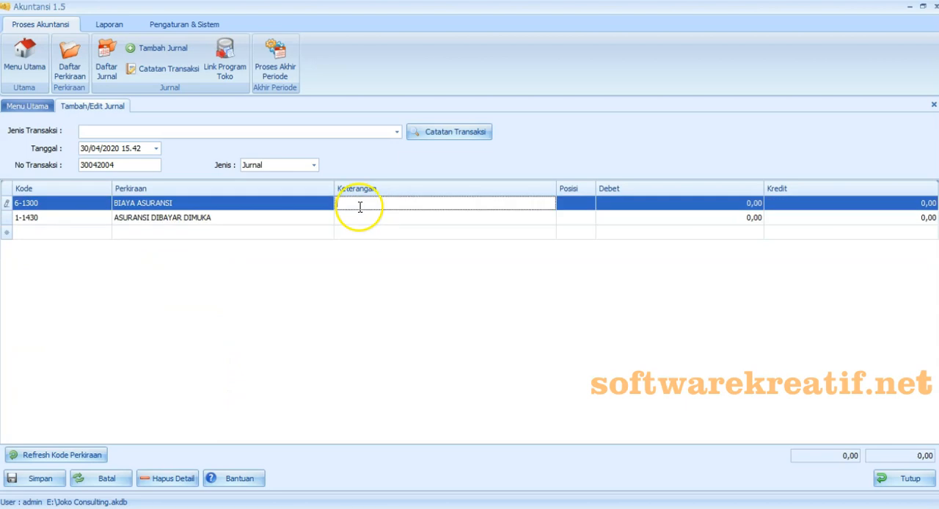
type("Biaya asuransi")
left_click(359, 218)
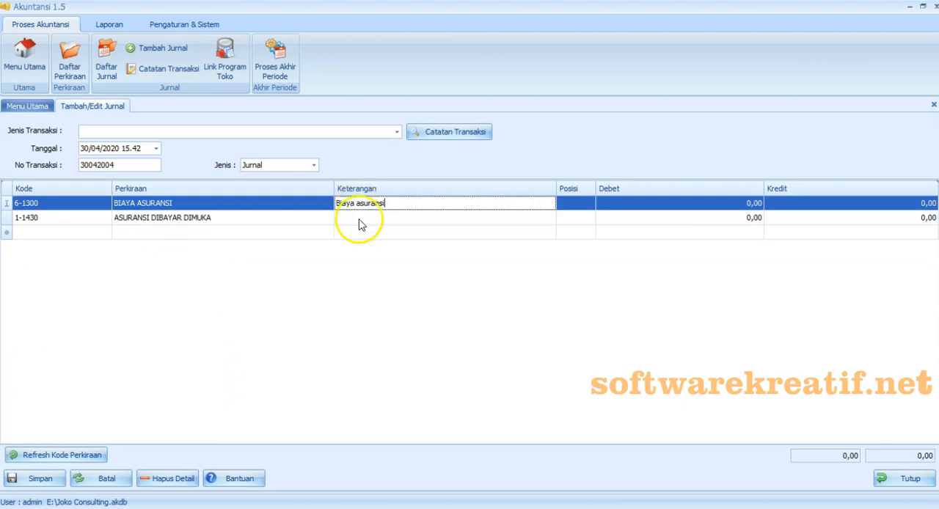
type("Biaya asuransi")
- Debit BIAYA ASURANSI with 600.000 and credit ASURANSI DIBAYAR DIMUKA with 600.000
left_click(617, 203)
type("600.000")
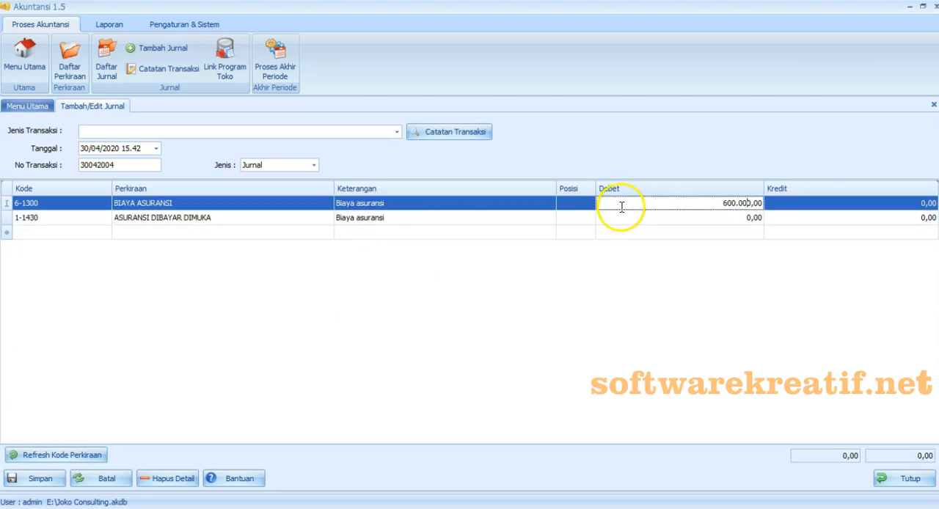
left_click(782, 218)
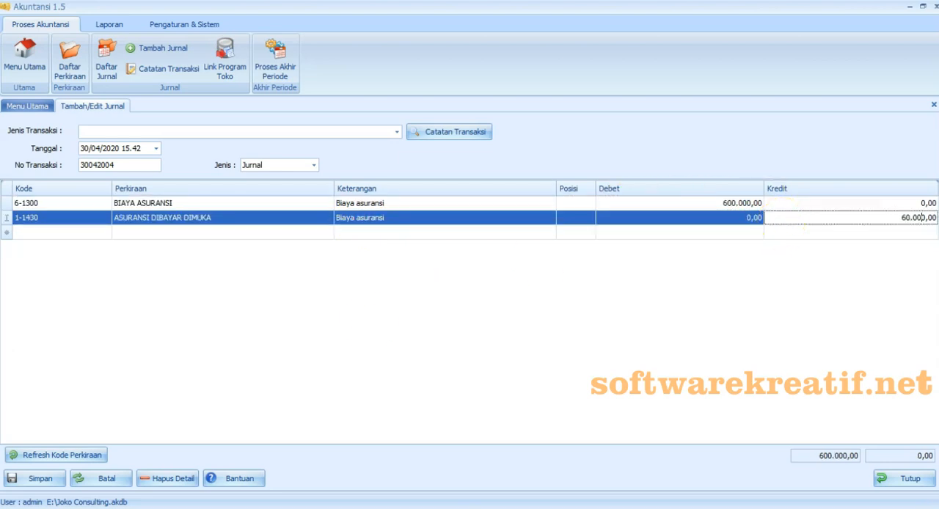
left_click(786, 305)
- Set the insurance journal's type to Jurnal Penyesuaian and save it without recording a transaction note
left_click(397, 132)
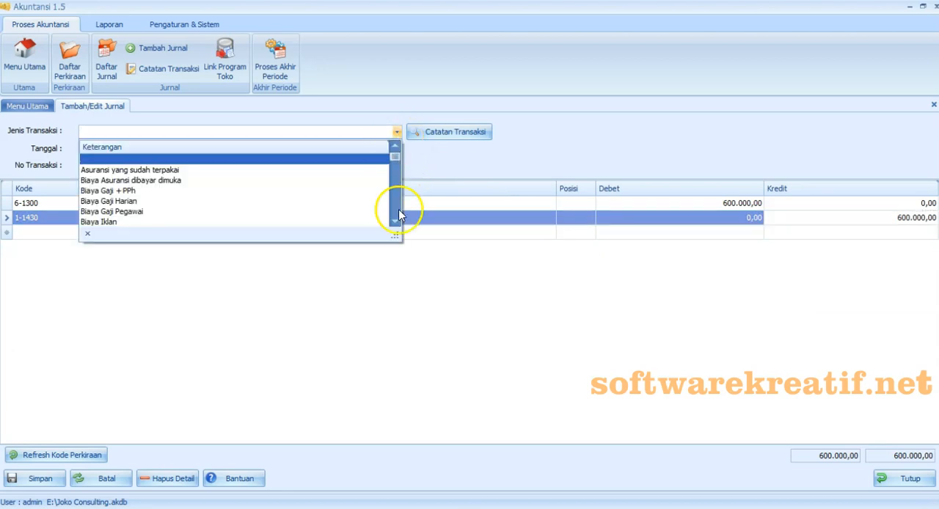
left_click(430, 398)
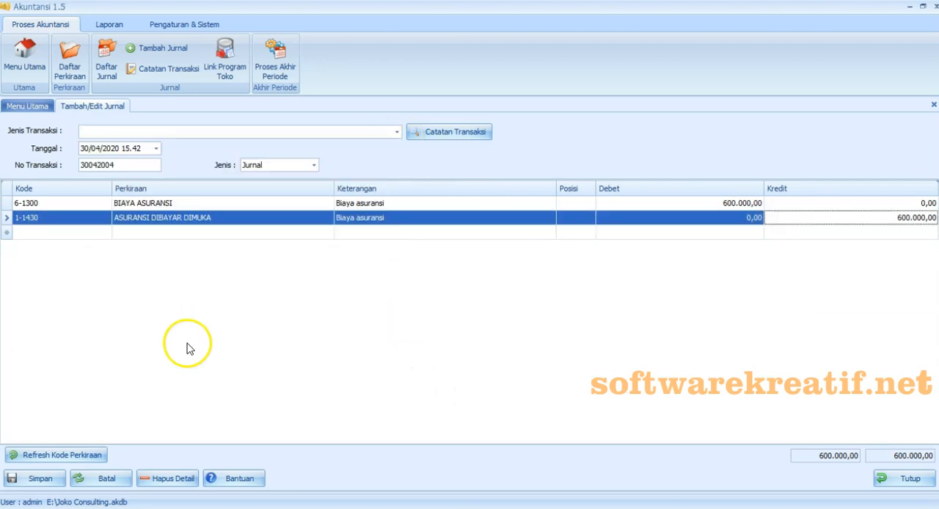
left_click(314, 165)
left_click(303, 192)
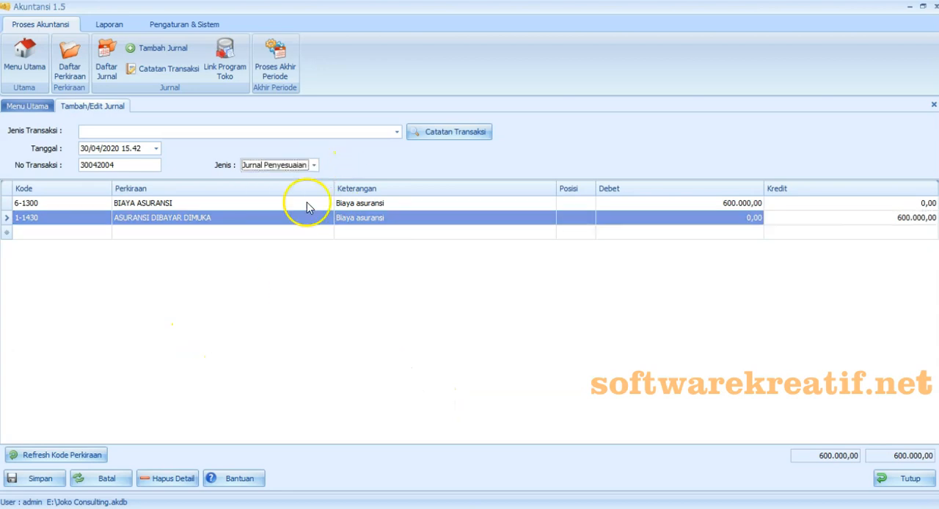
left_click(292, 314)
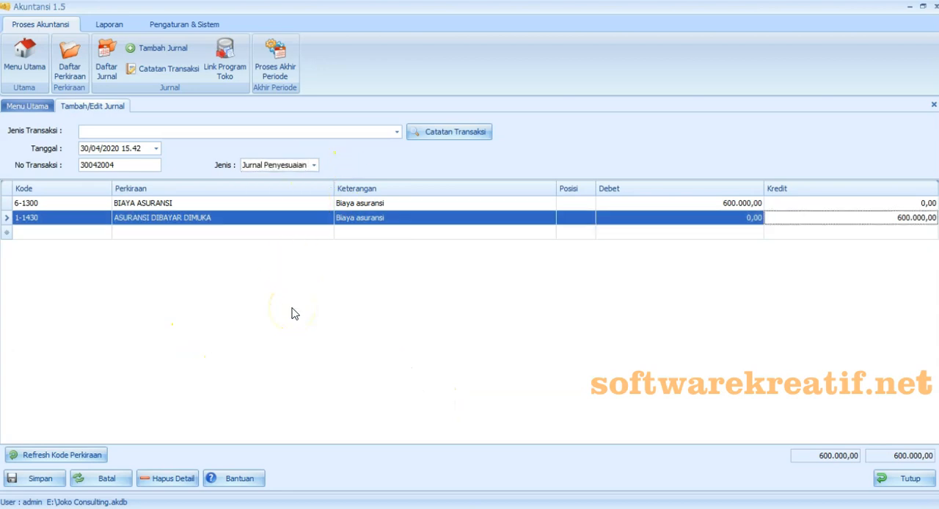
left_click(62, 484)
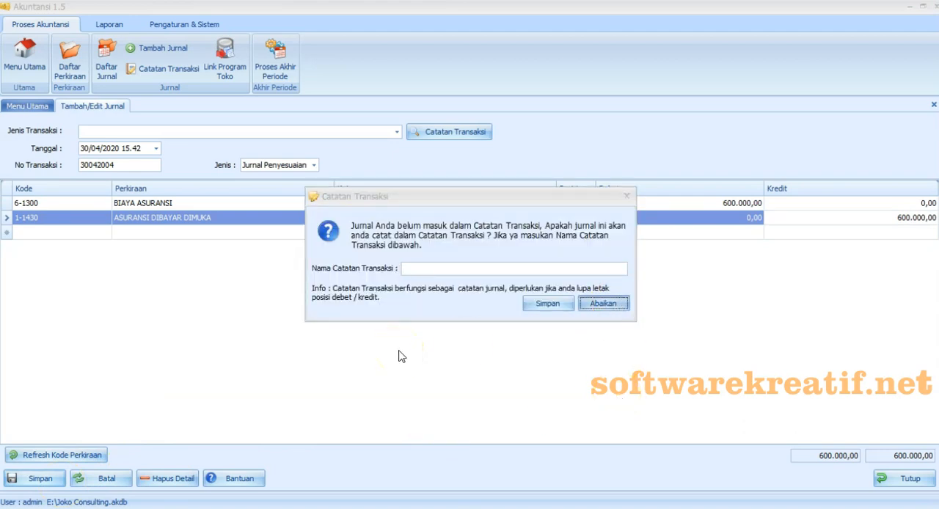
key("Return")
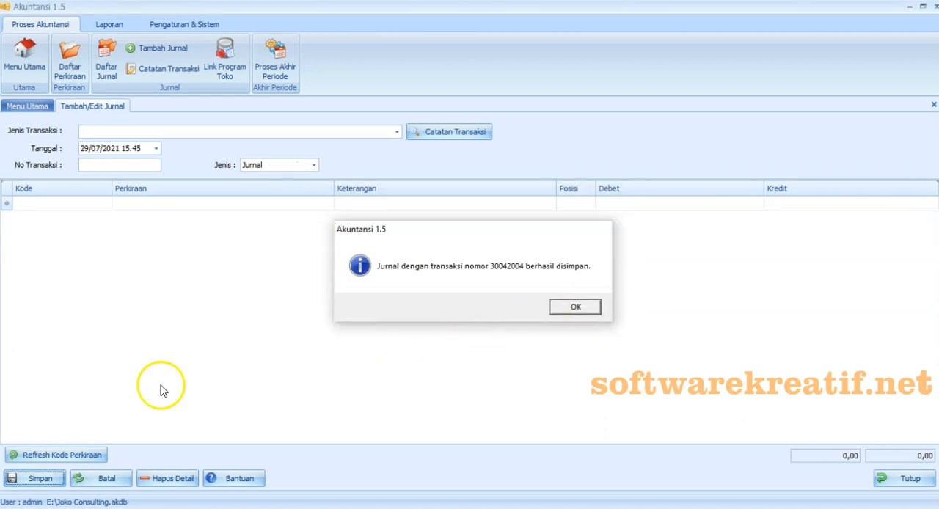
key("Return")
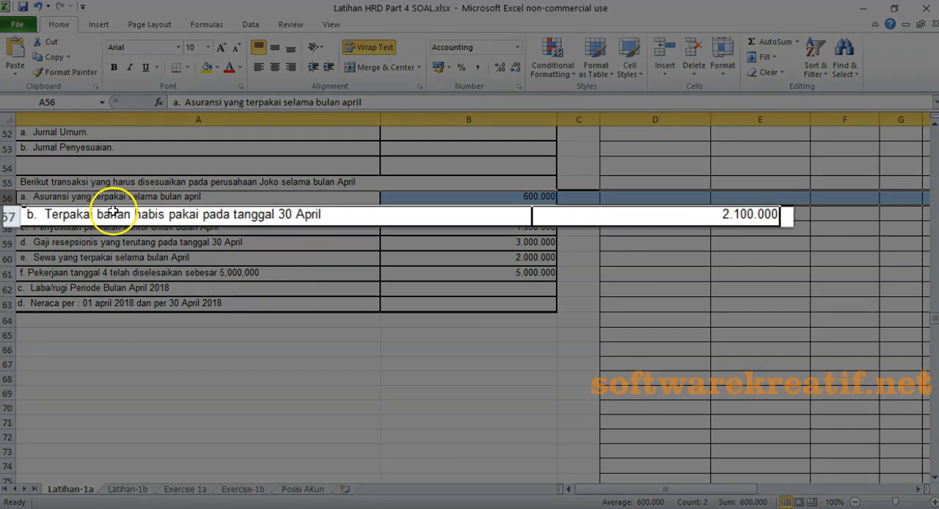
- Check the used-supplies adjustment in the Excel exercise, switch to Akuntansi 1.5, and give the new journal date 30/04/2020 and number 30042005
left_click(112, 213)
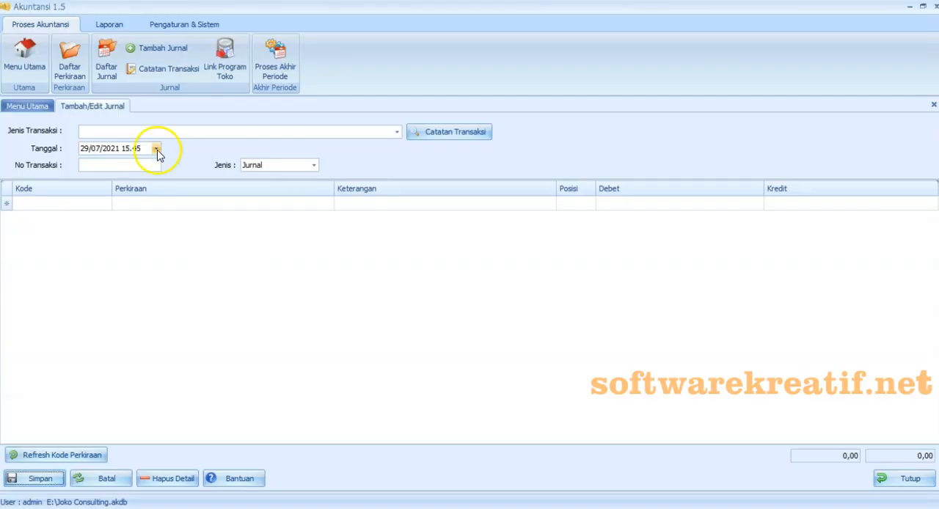
left_click(156, 149)
left_click(165, 178)
left_click(89, 177)
left_click(229, 206)
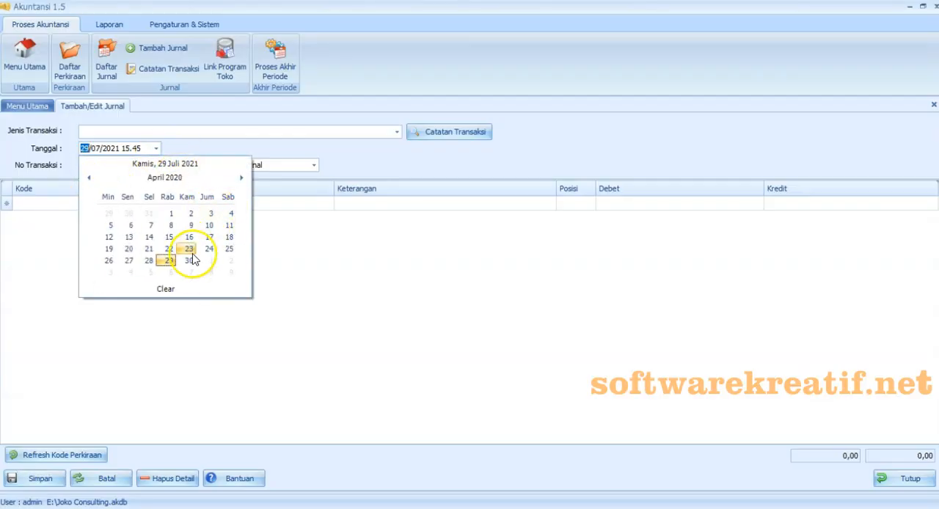
left_click(190, 260)
left_click(138, 164)
type("30042005")
- Add journal lines for accounts 6-1500 BEBAN BAHAN HABIS PAKAI/PERLENGKAPAN KANTOR and 1-1170 BAHAN HABIS PAKAI/PERLENGKAPAN
left_click(105, 206)
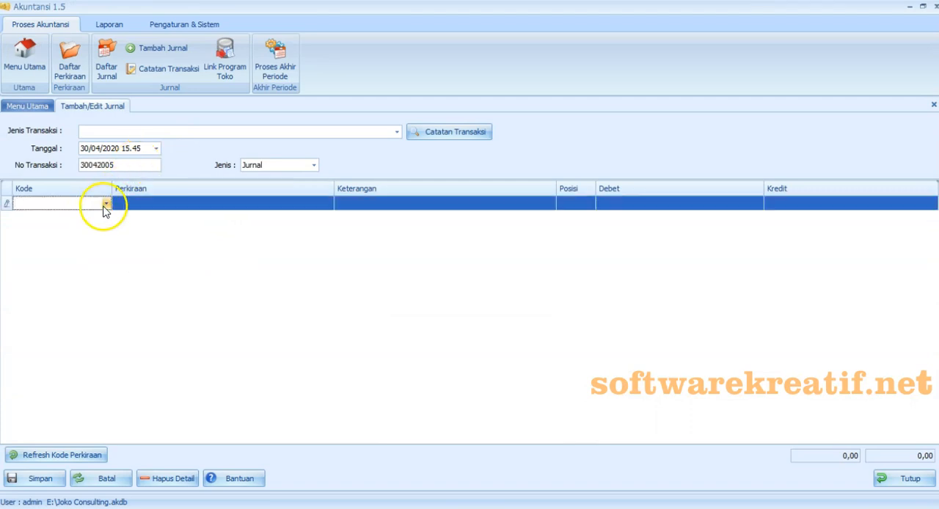
left_click(106, 204)
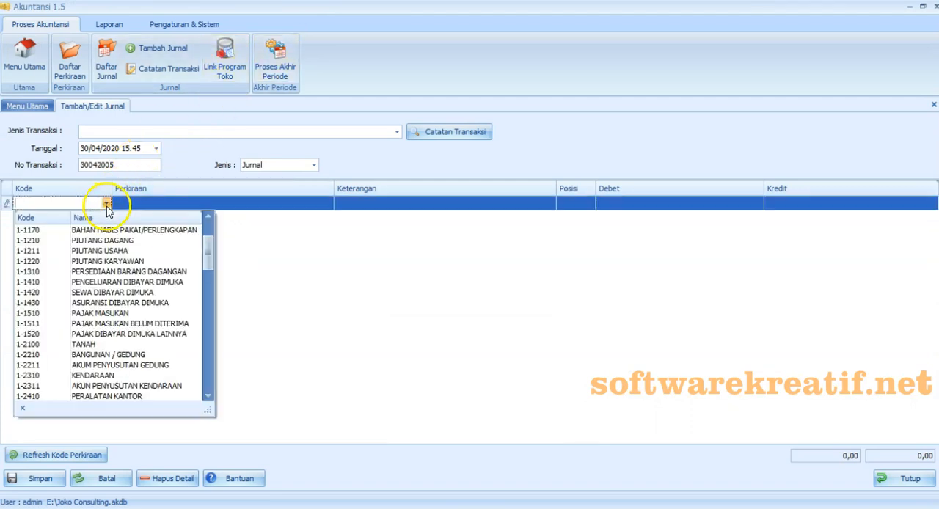
left_click_drag(210, 247, 212, 377)
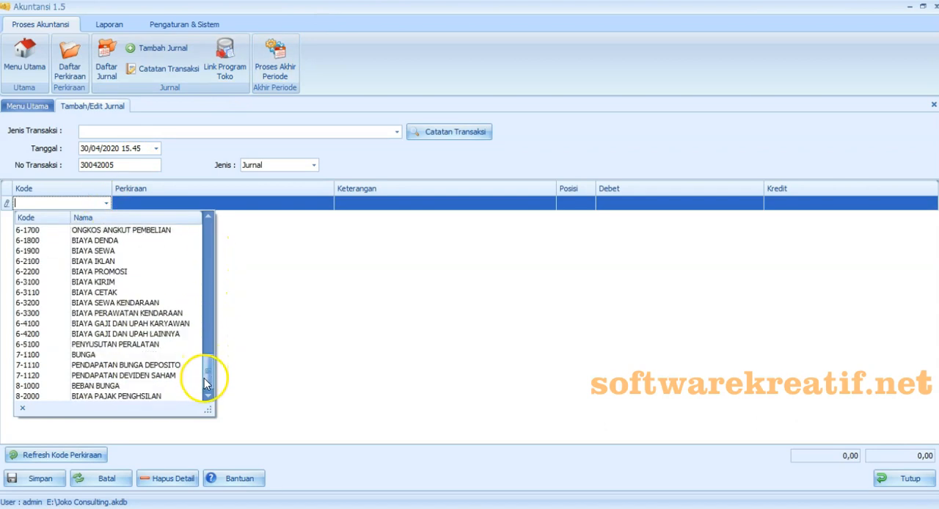
left_click(397, 132)
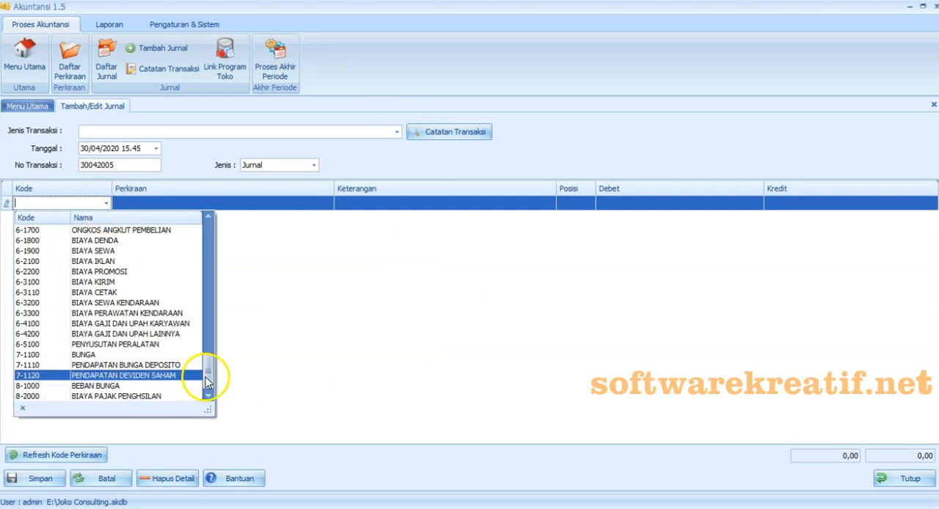
left_click_drag(210, 377, 210, 294)
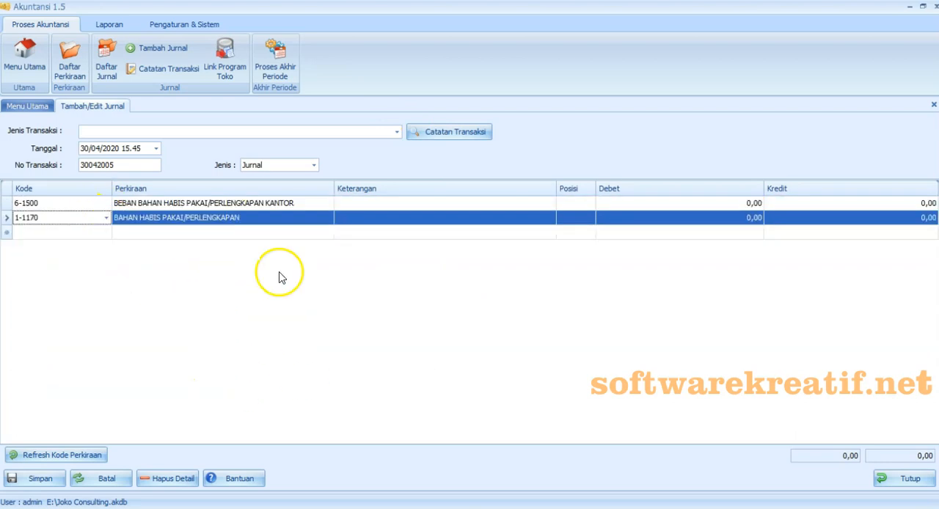
- Describe the supplies expense line as "Perlengkapan kantor yang sudah dipakai" and copy that description to the BAHAN HABIS PAKAI/PERLENGKAPAN line
left_click(409, 203)
type("Perlengkapan kantor yang sudah dipakai")
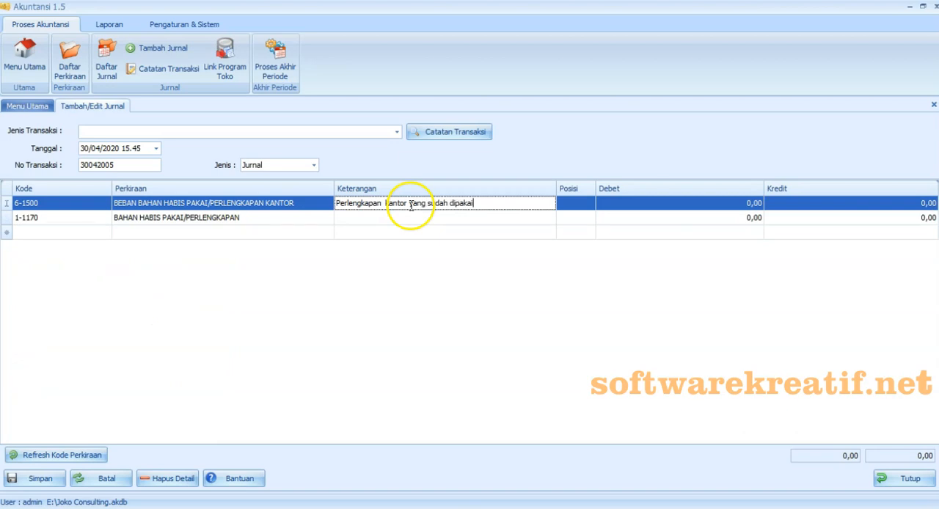
key("ctrl+a")
key("ctrl+c")
left_click(411, 218)
right_click(412, 218)
left_click(446, 279)
- Look up the supplies amount in the Excel exercise, debit the supplies expense with 2.100.000 and credit BAHAN HABIS PAKAI/PERLENGKAPAN with 2.100.000
left_click(634, 204)
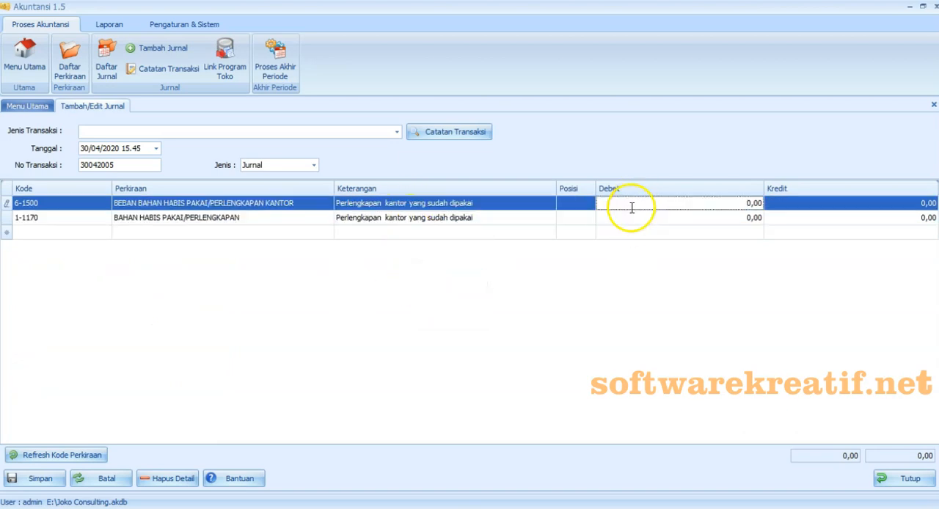
left_click(378, 508)
left_click(441, 213)
left_click(428, 508)
type("2.100.000")
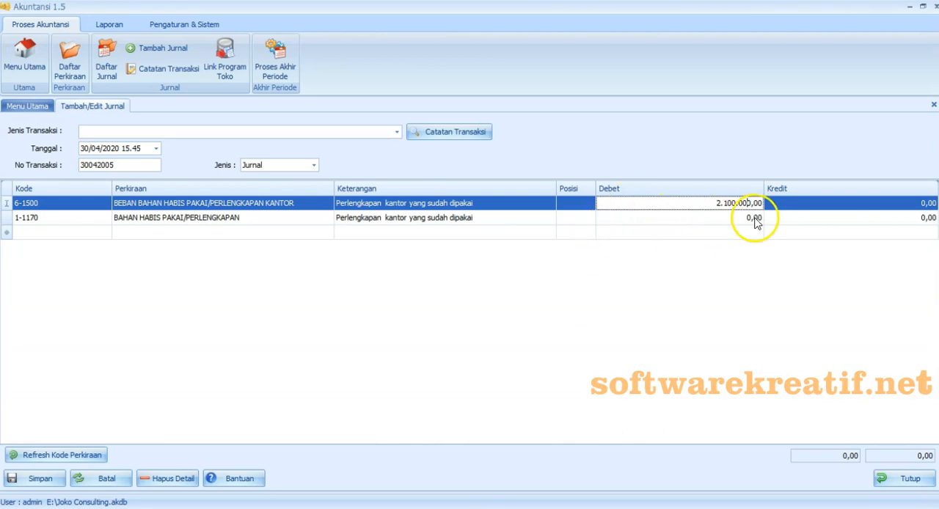
left_click(785, 220)
type("2100000")
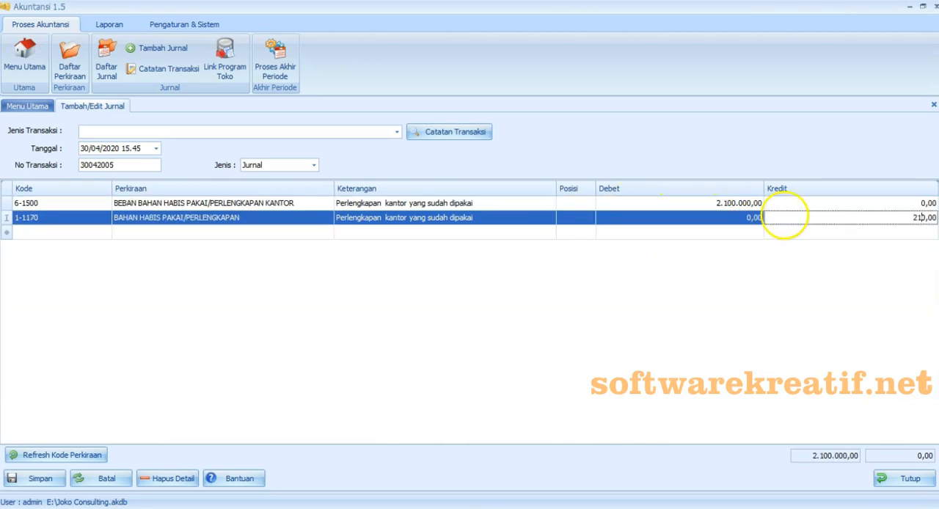
left_click(685, 322)
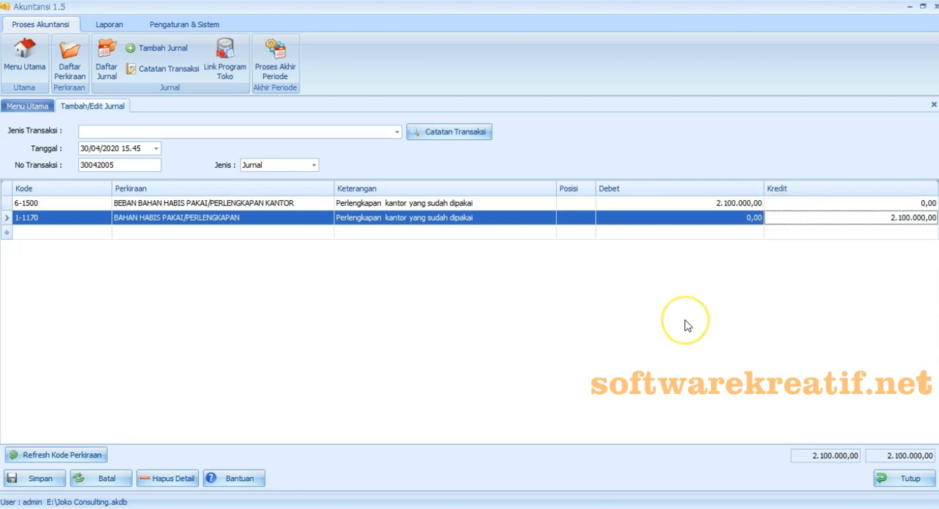
- Set the supplies journal's type to Jurnal Penyesuaian and save it without recording a transaction note
left_click(314, 166)
left_click(296, 204)
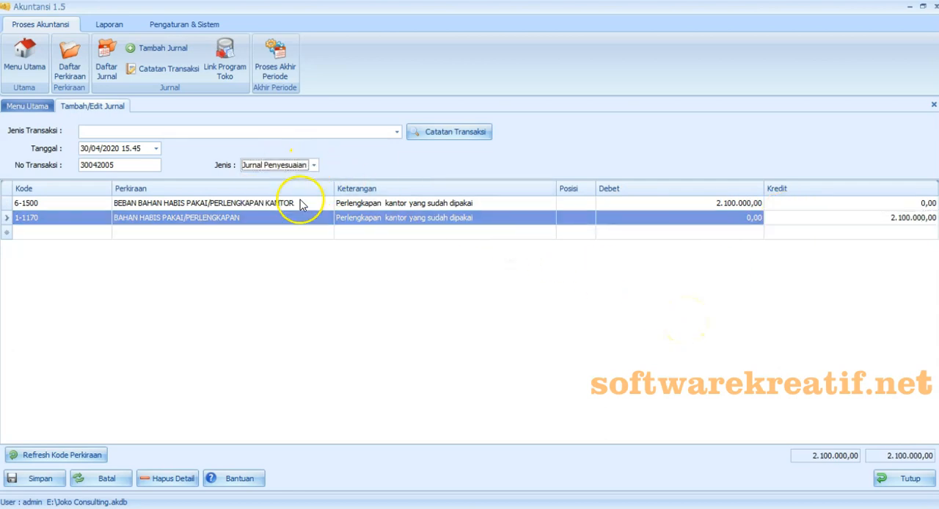
left_click(302, 281)
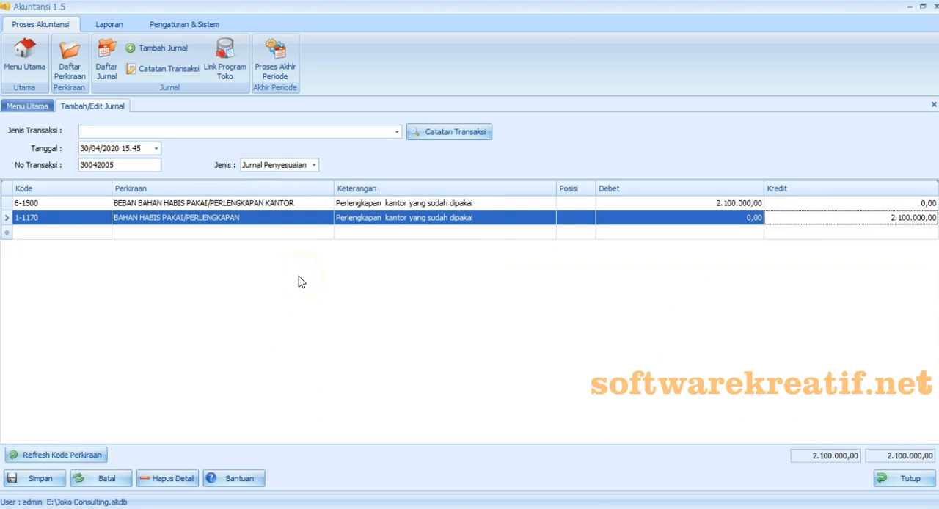
left_click(61, 482)
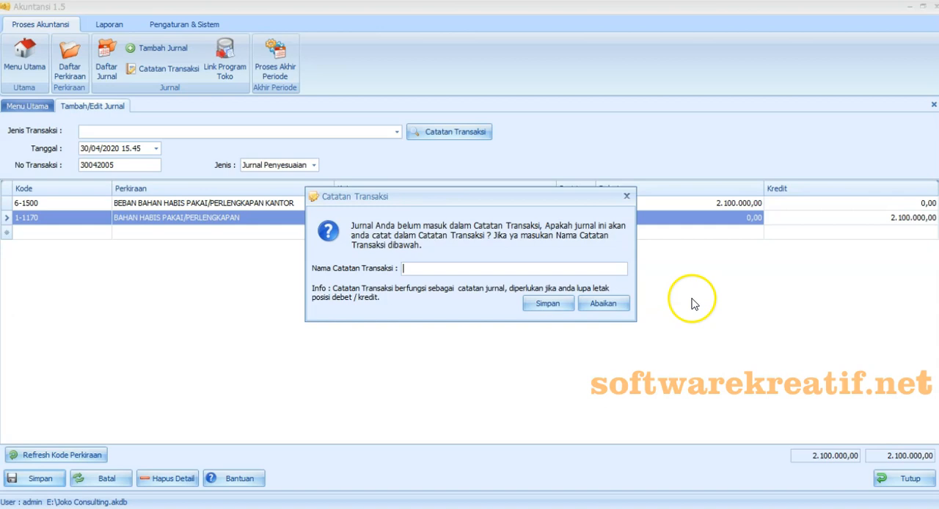
left_click(615, 304)
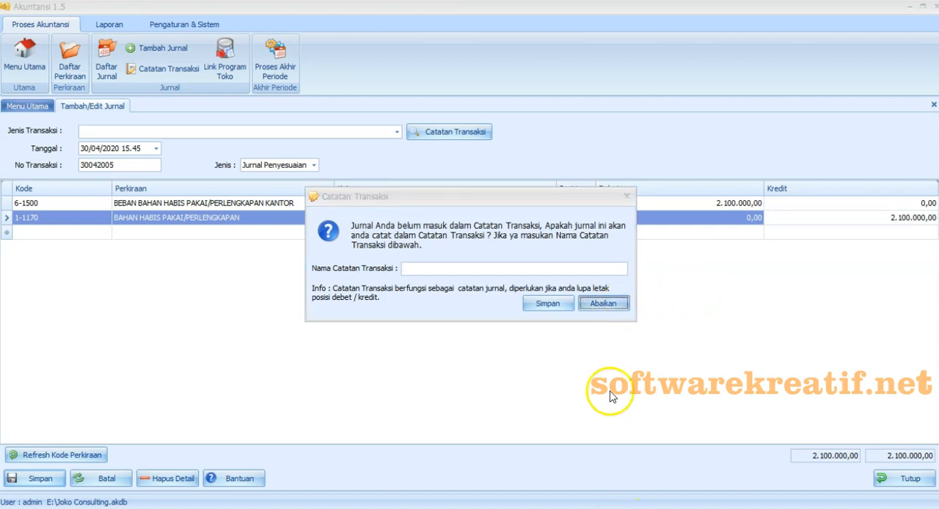
left_click(593, 306)
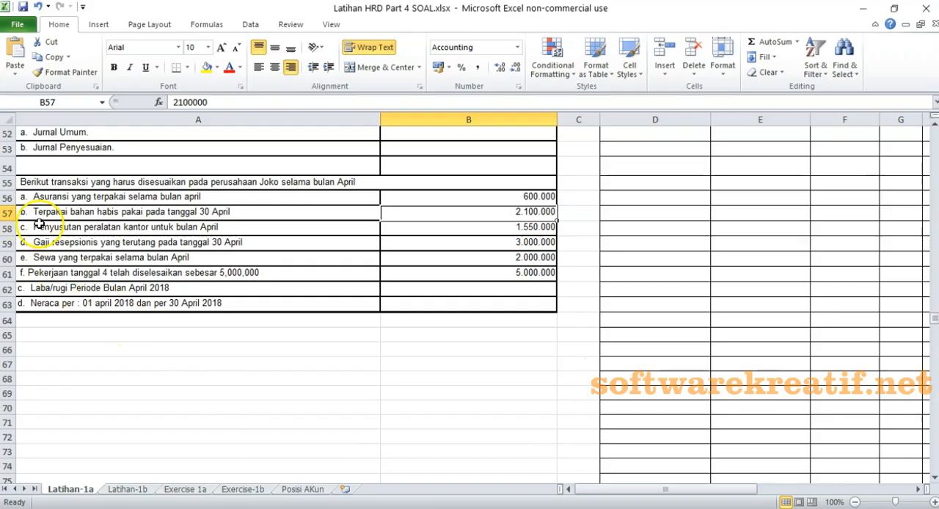
- Start journal 30042006 dated 30/04/2020 with transaction type Penyusutan Peralatan Kantor and journal type Jurnal Penyesuaian
left_click(11, 228)
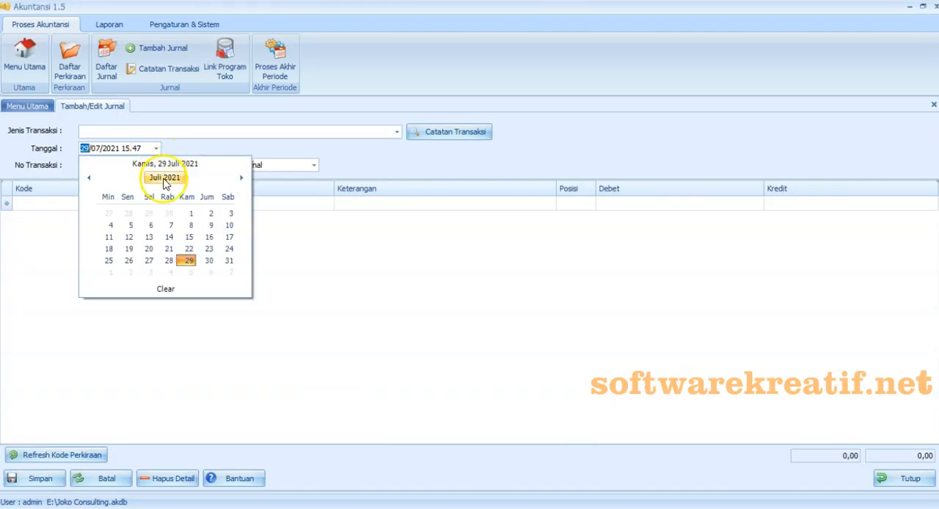
type("006")
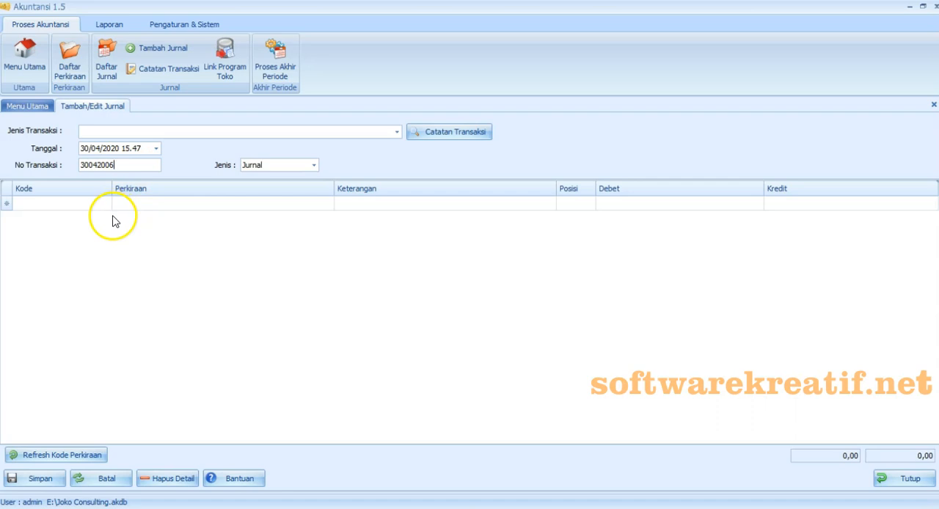
left_click(397, 132)
left_click_drag(424, 196, 414, 315)
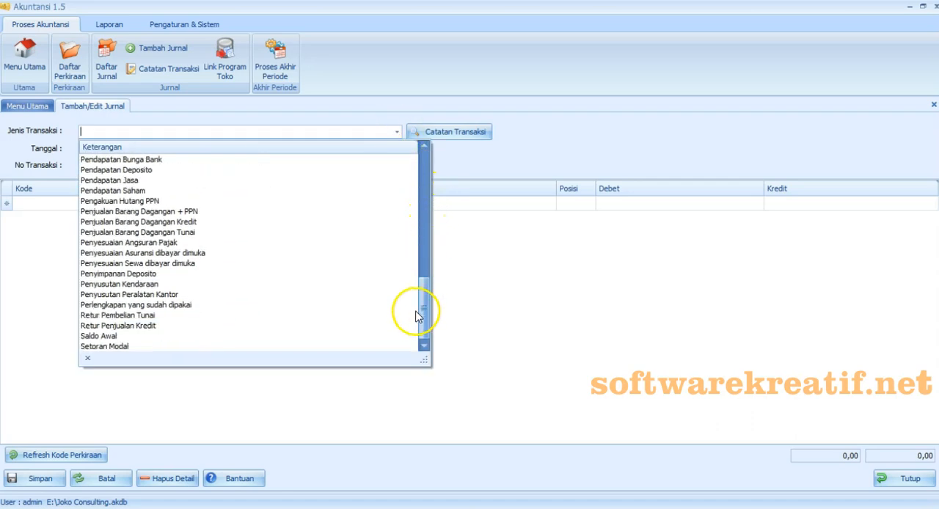
left_click(256, 318)
left_click(314, 165)
left_click(304, 198)
- Debit PENYUSUTAN PERALATAN and credit AKUM PENYUSUTAN PERALATAN with 1.550.000 each, and save the depreciation journal
left_click(617, 204)
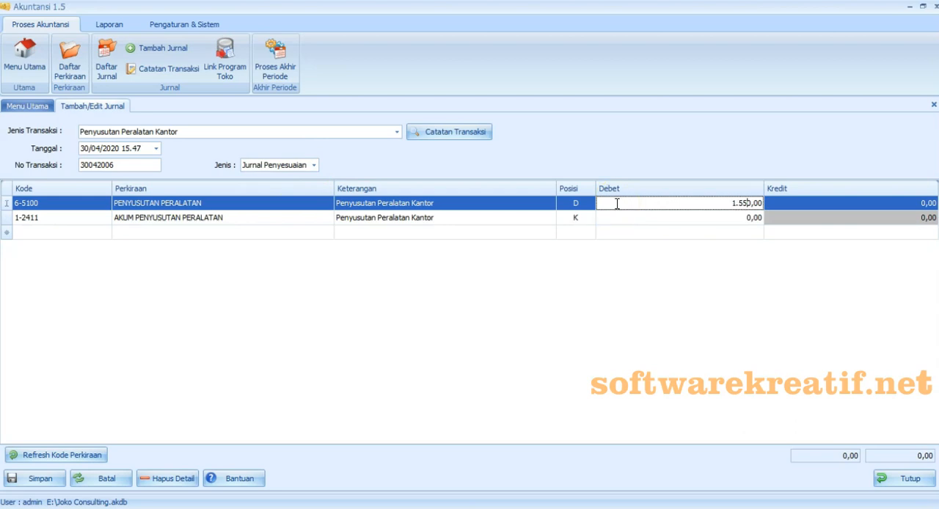
type("000")
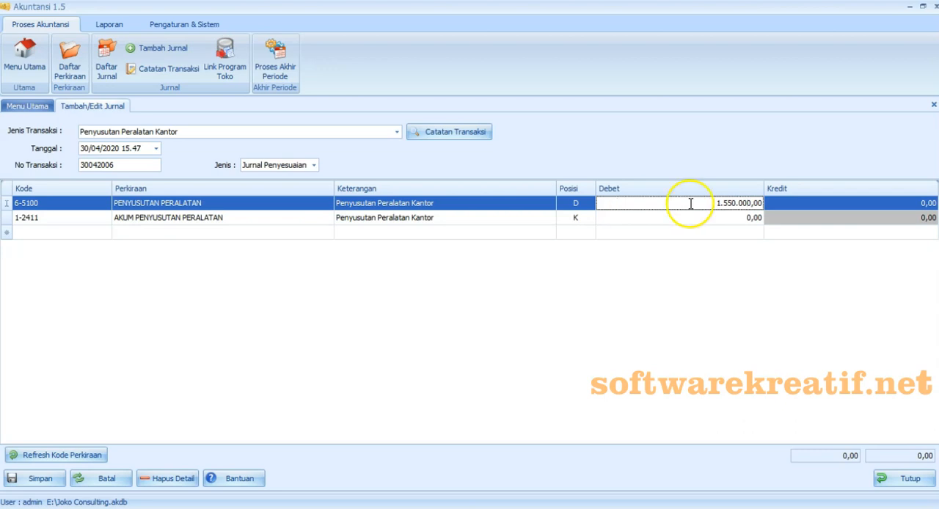
left_click(794, 218)
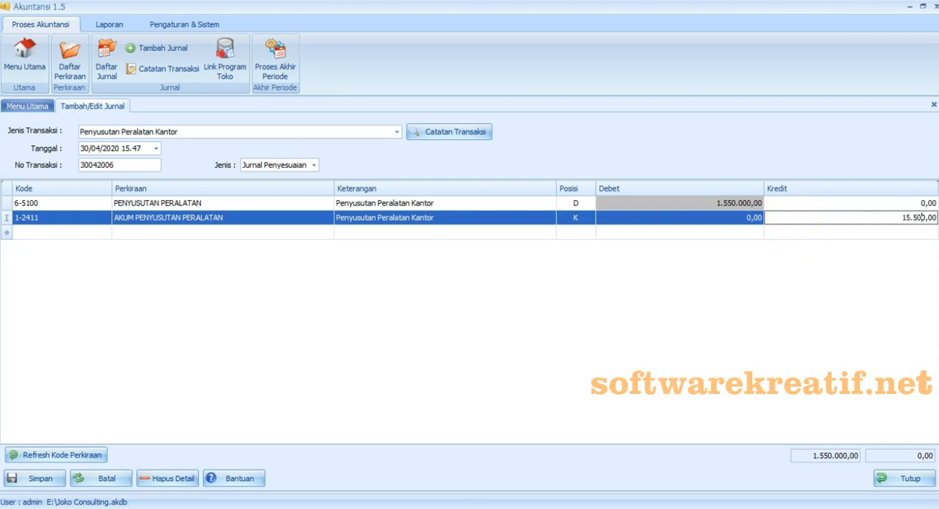
left_click(775, 296)
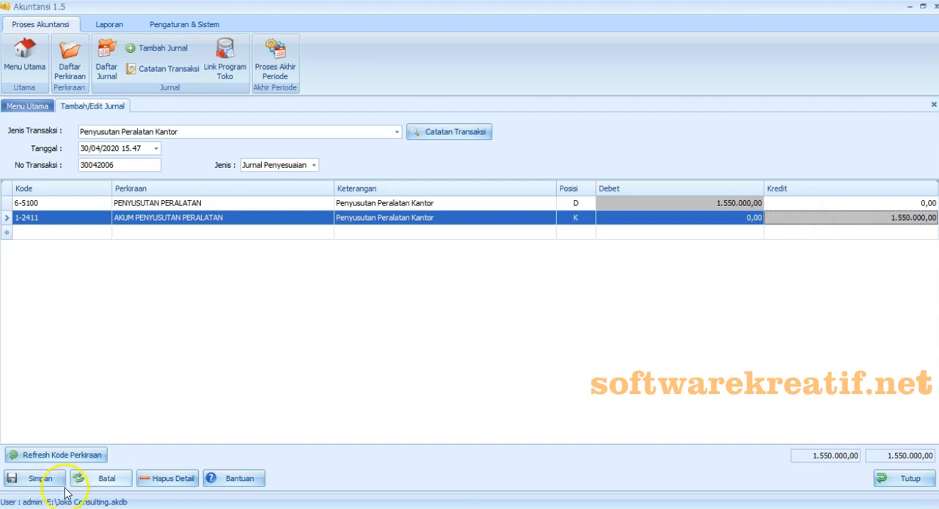
left_click(37, 478)
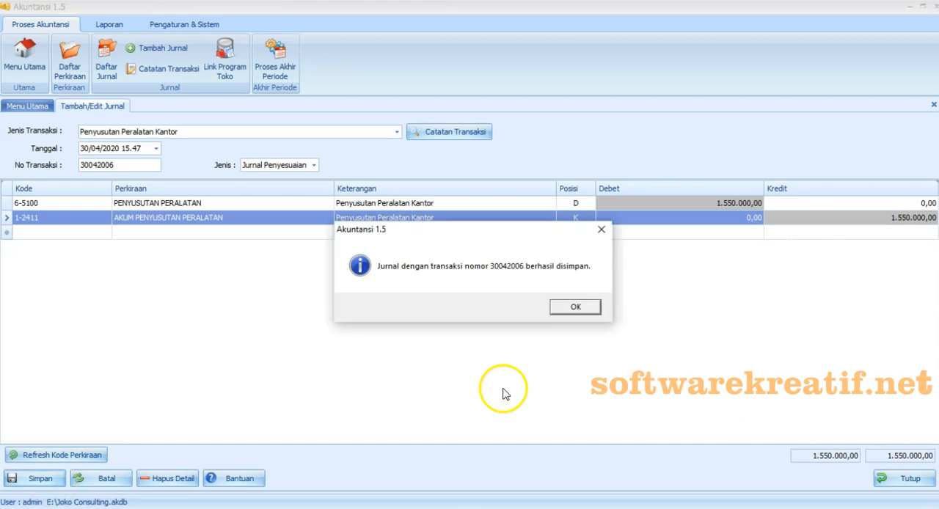
left_click(576, 307)
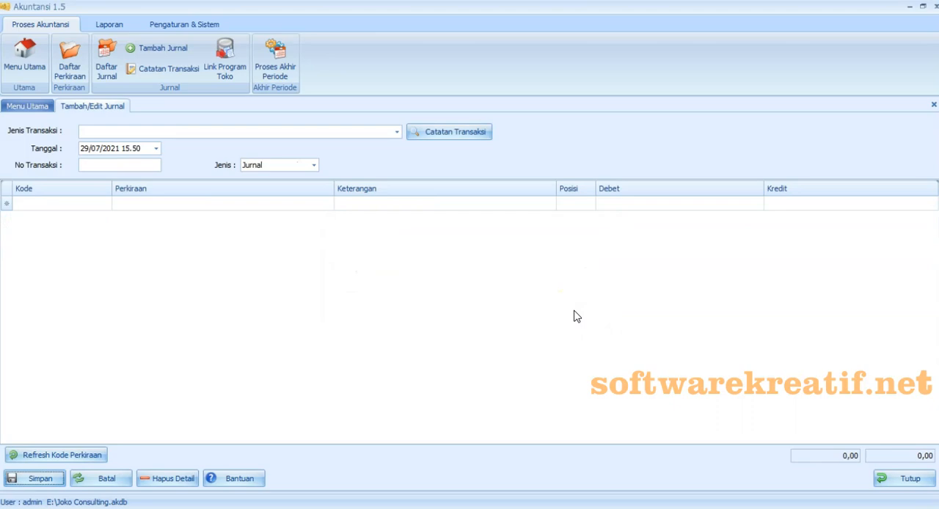
- Switch to the Excel exercise and copy the text "Gaji resepsionis yang terutang" from adjustment item d
left_click(462, 504)
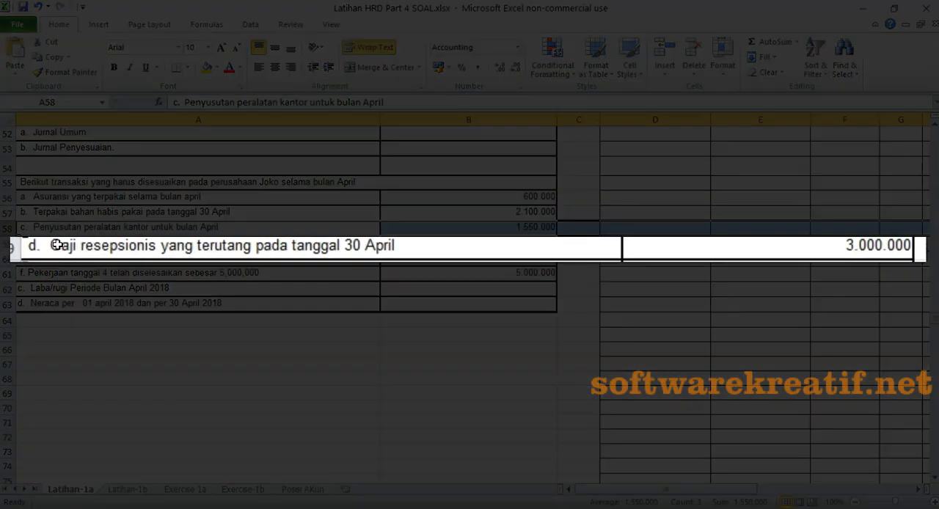
left_click(39, 242)
double_click(57, 245)
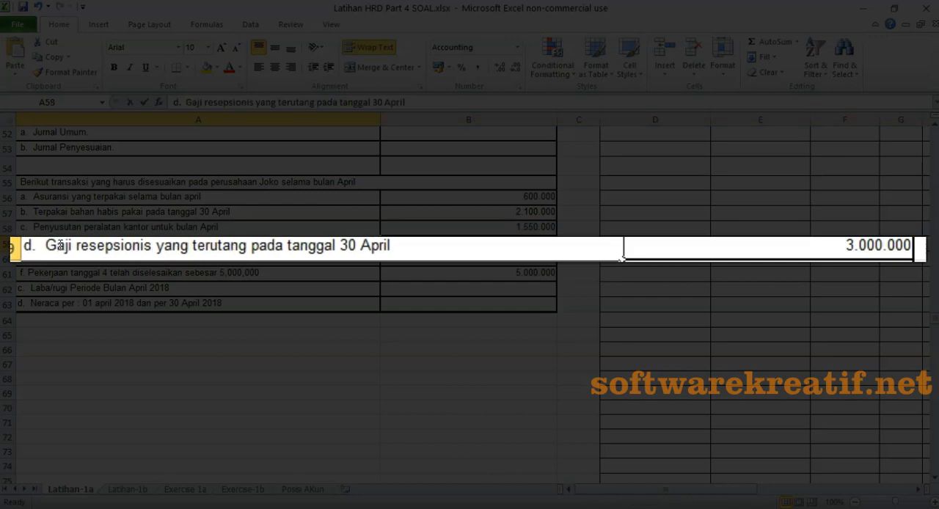
left_click_drag(47, 245, 248, 245)
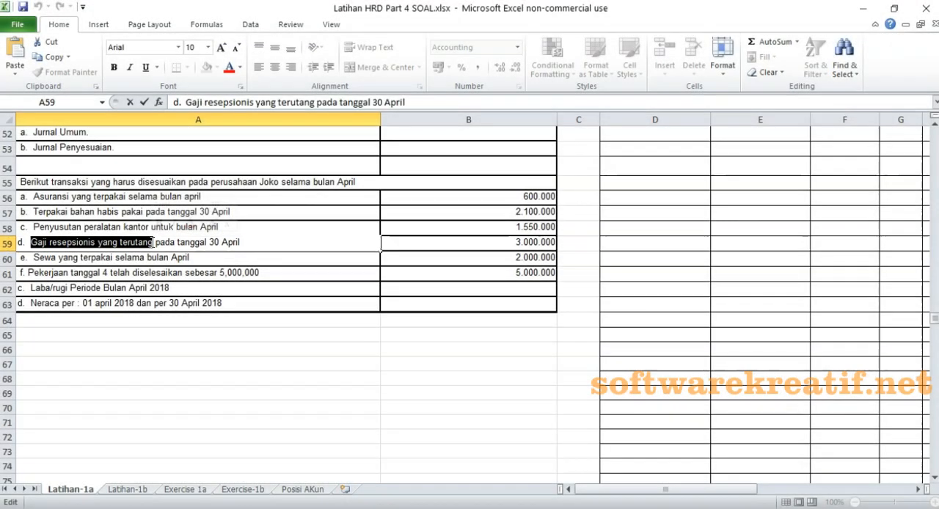
right_click(152, 243)
left_click(182, 266)
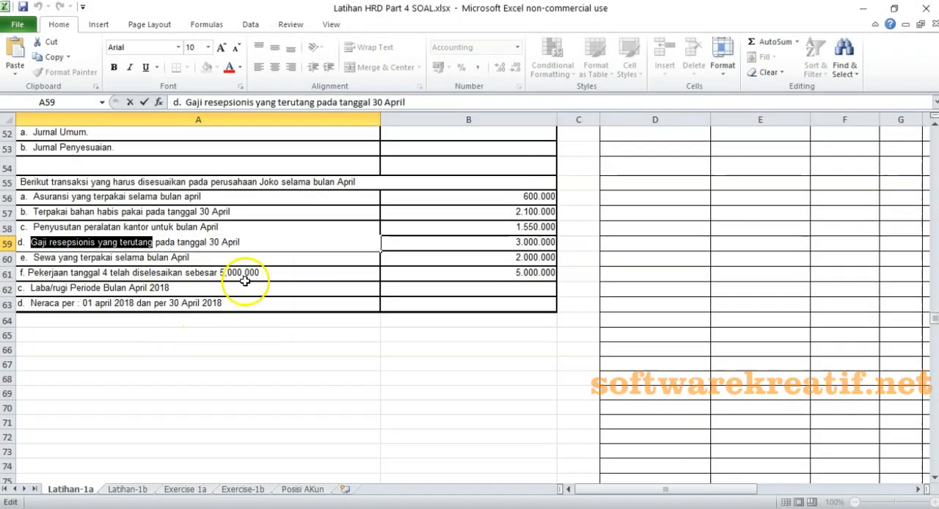
key("Escape")
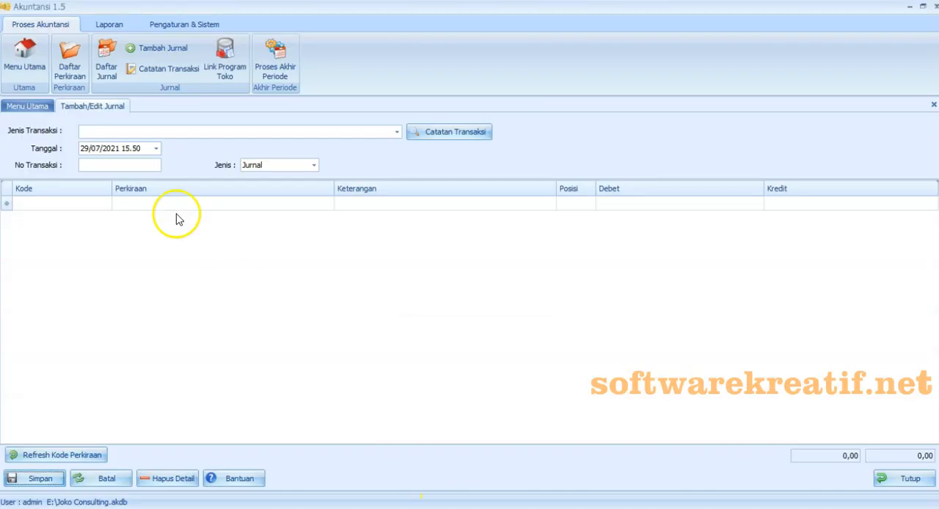
- Switch back to Akuntansi 1.5 and date the new journal 30/04/2020 with transaction number 30042007
left_click(155, 148)
left_click(161, 176)
left_click(88, 177)
left_click(235, 210)
left_click(190, 261)
left_click(125, 161)
type("30042007")
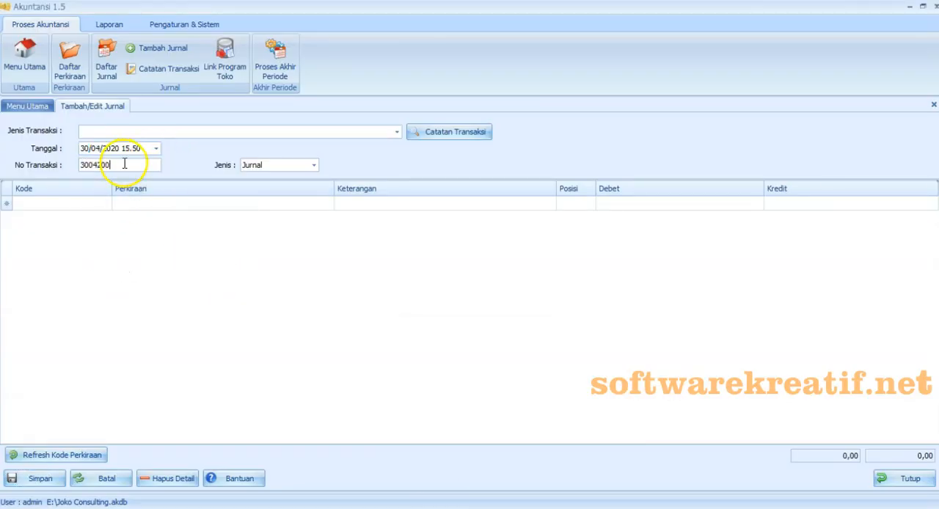
- Add journal lines for accounts 6-4100 BIAYA GAJI DAN UPAH KARYAWAN and 2-2410 HUTANG GAJI
left_click(99, 206)
left_click_drag(210, 245, 212, 317)
left_click(187, 345)
left_click(173, 378)
- Paste the description "Gaji resepsionis yang terutang" into both salary journal lines
left_click(355, 205)
right_click(355, 205)
left_click(364, 267)
left_click(355, 216)
right_click(355, 215)
left_click(365, 275)
- Debit BIAYA GAJI DAN UPAH KARYAWAN with 3.000.000 and credit HUTANG GAJI with 3.000.000
left_click(635, 205)
type("3000000")
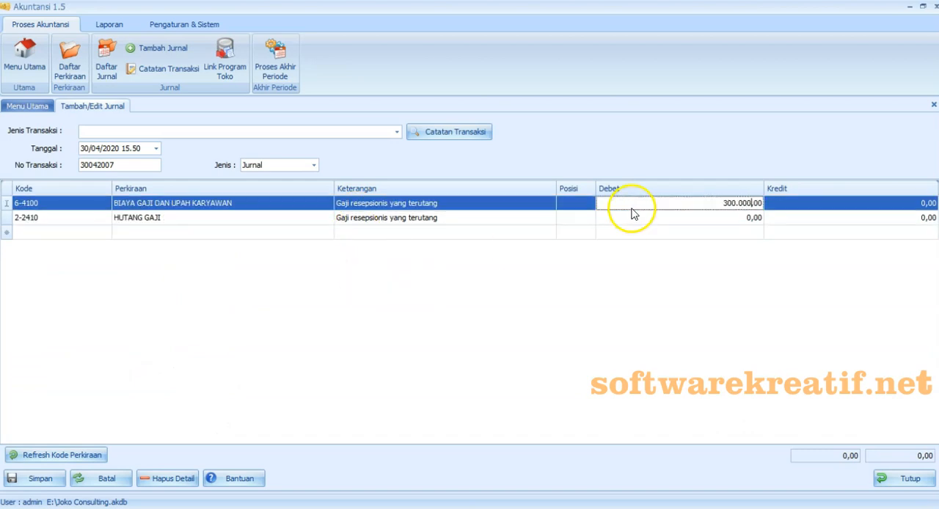
left_click(814, 224)
type("3.000.000")
key("Return")
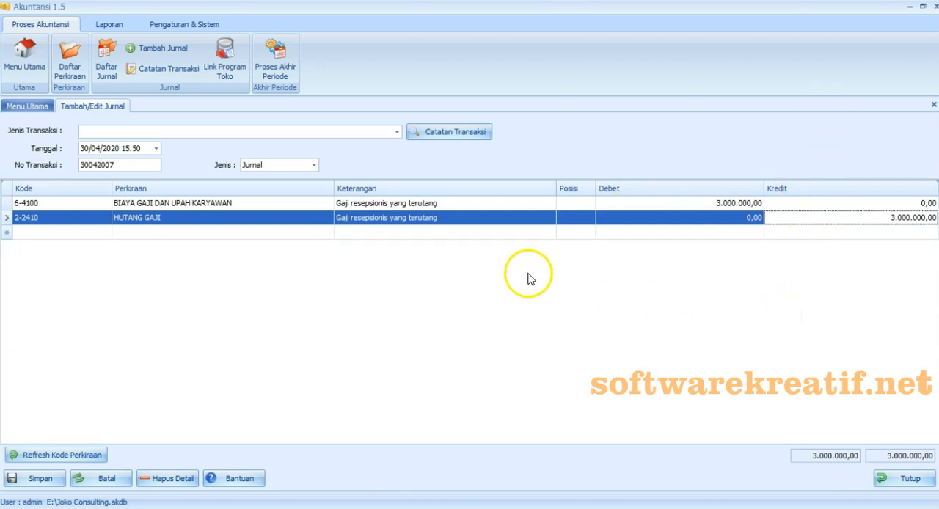
- Set the salary journal's type to Jurnal Penyesuaian and save it with a transaction note named "Hutang gaji"
left_click(314, 165)
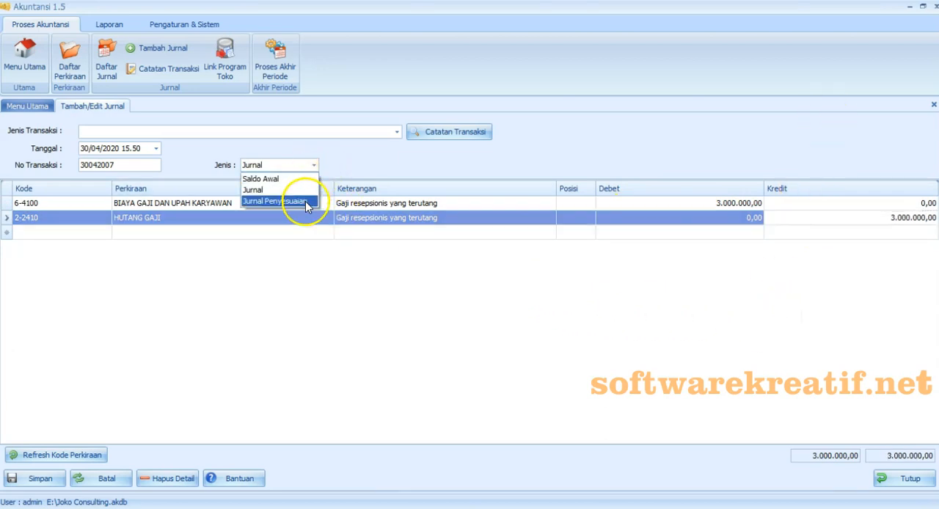
left_click(305, 201)
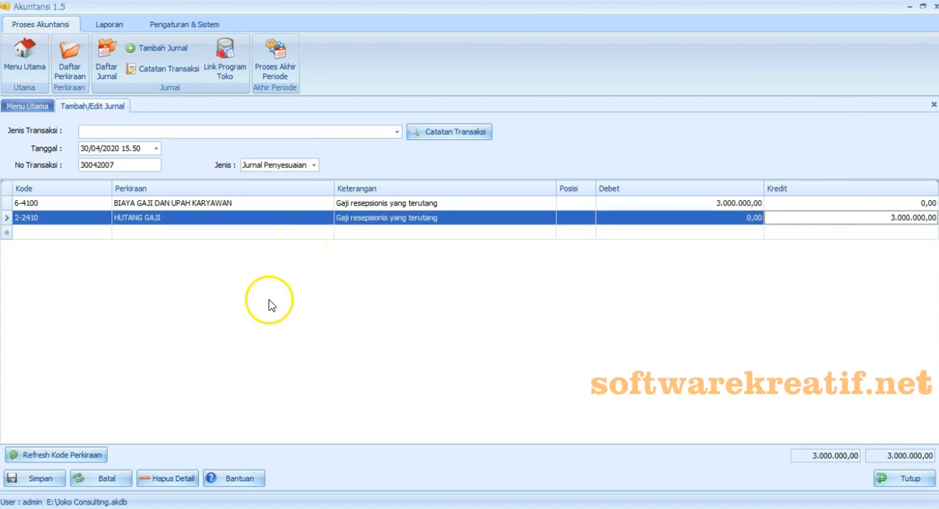
left_click(56, 485)
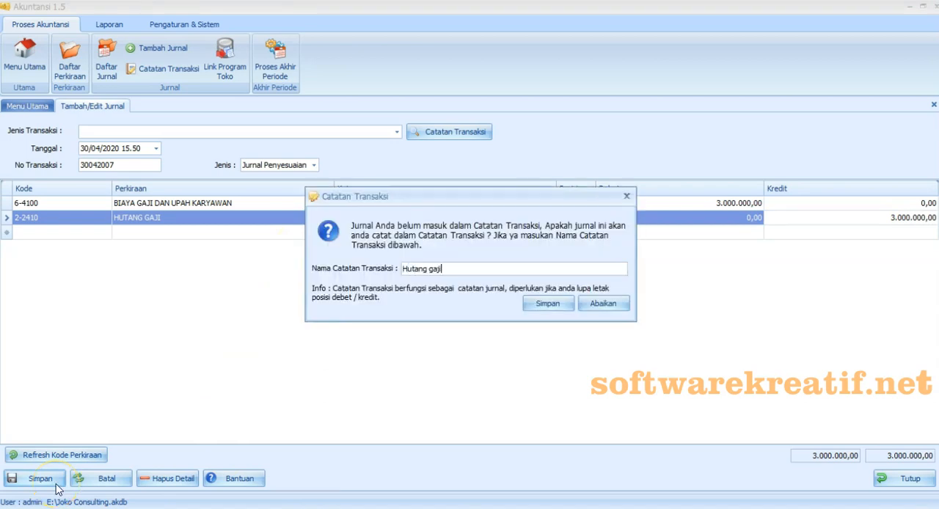
left_click(547, 303)
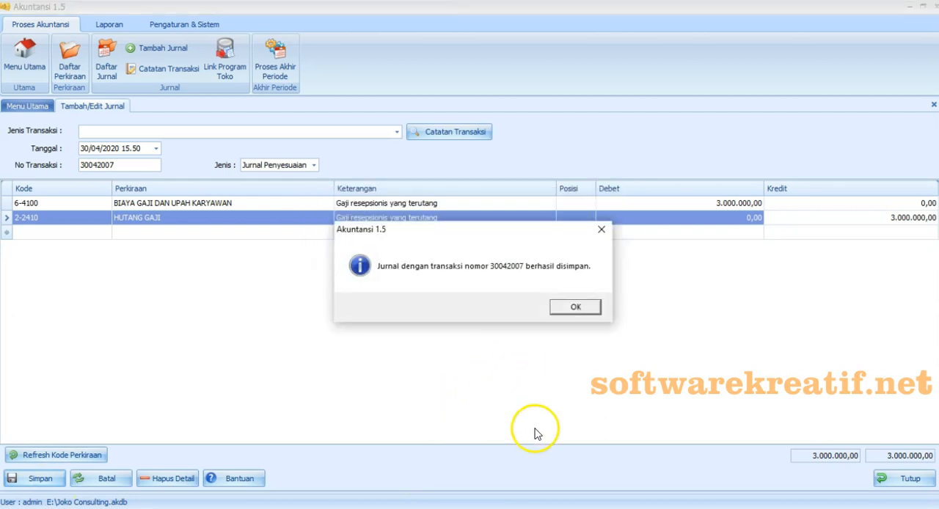
left_click(574, 307)
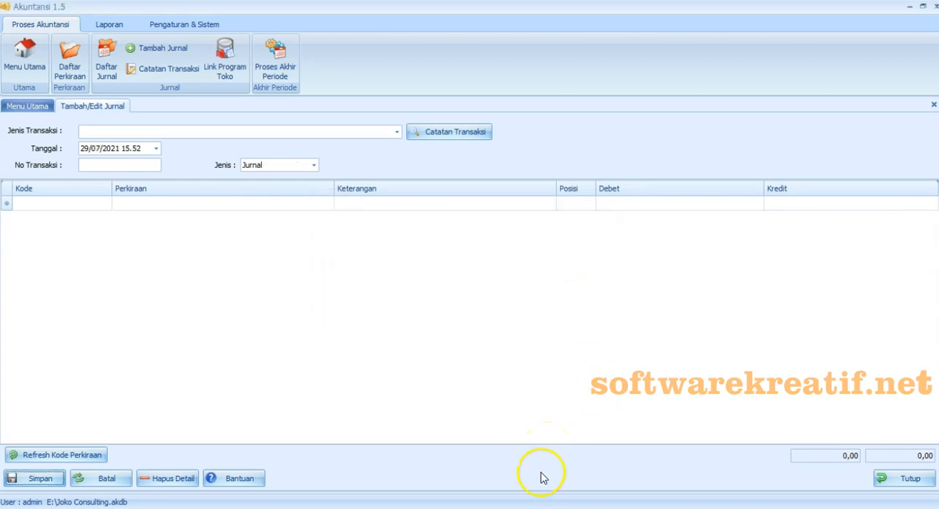
- Switch to the Excel exercise and select the text "Sewa yang terpakai selama bulan April" in item e for copying
left_click(510, 466)
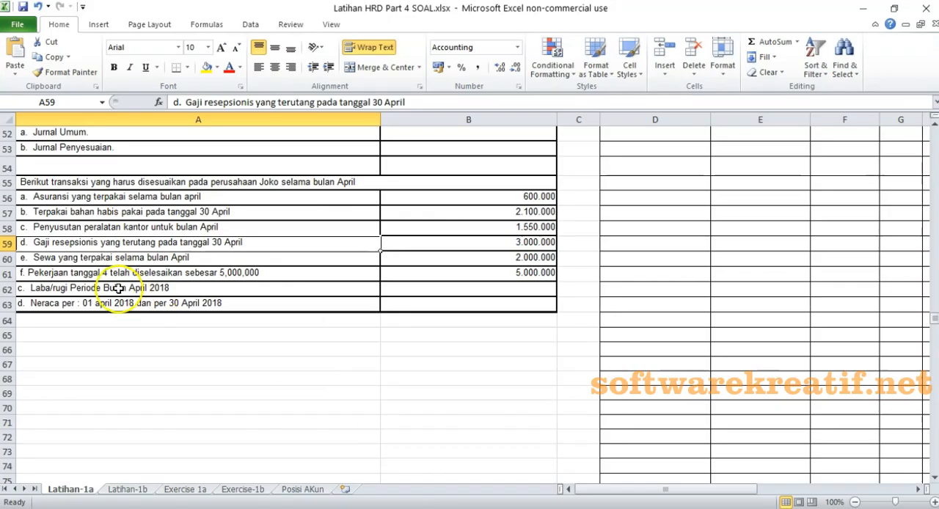
left_click(51, 259)
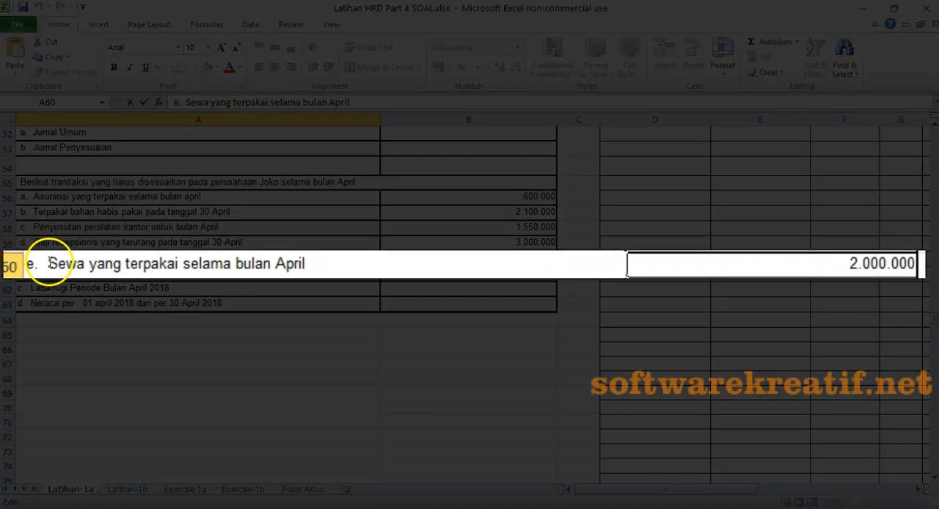
double_click(38, 258)
left_click_drag(46, 263, 473, 262)
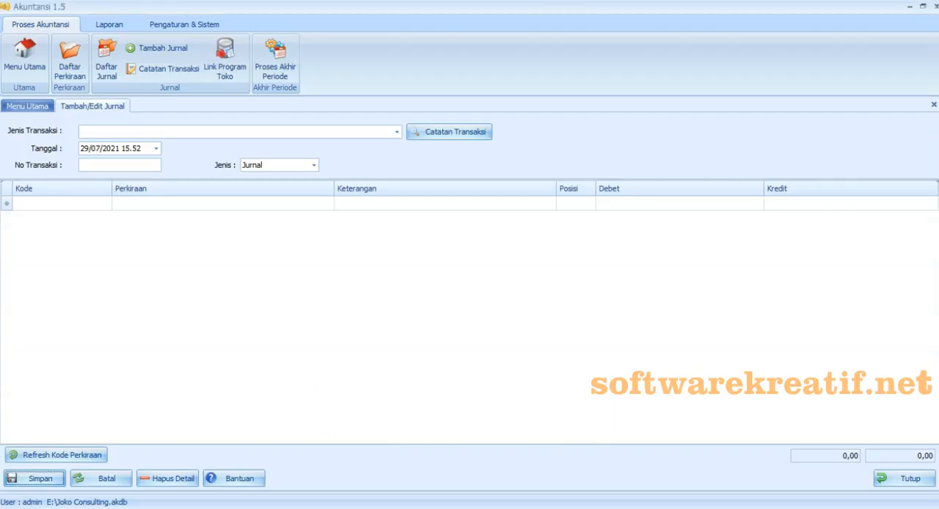
left_click(156, 148)
left_click(90, 179)
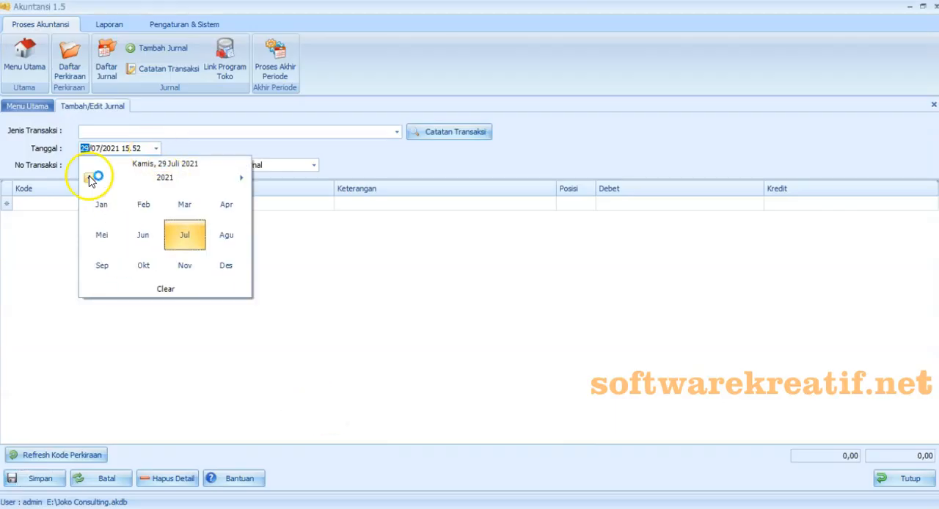
left_click(235, 205)
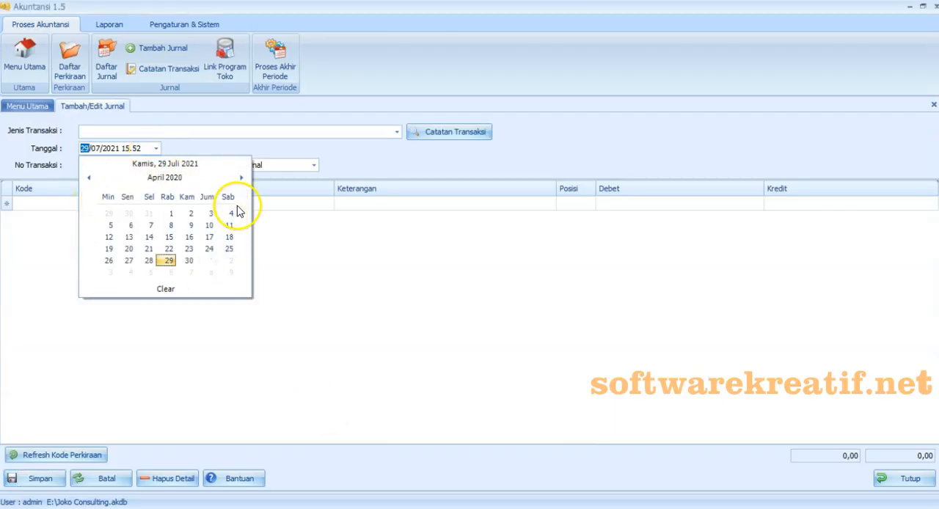
left_click(188, 260)
left_click(128, 166)
type("30042008")
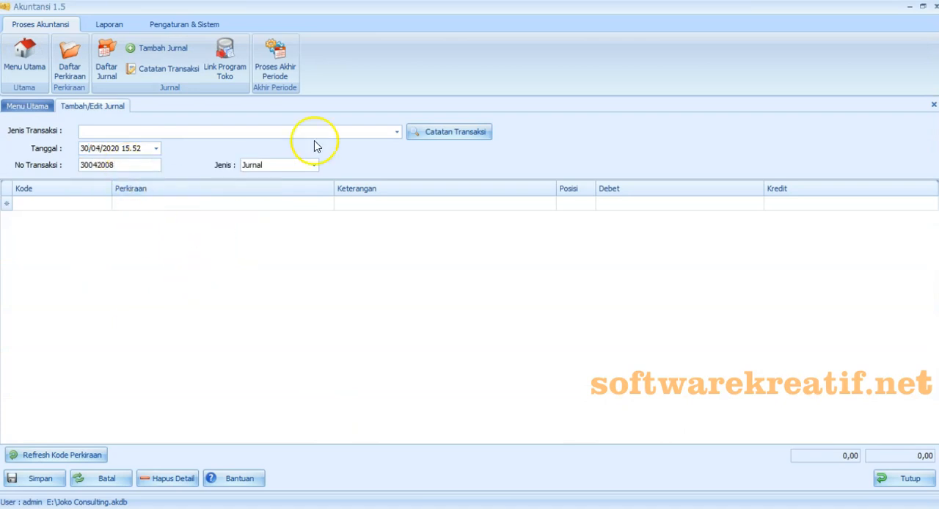
left_click(390, 239)
left_click(397, 132)
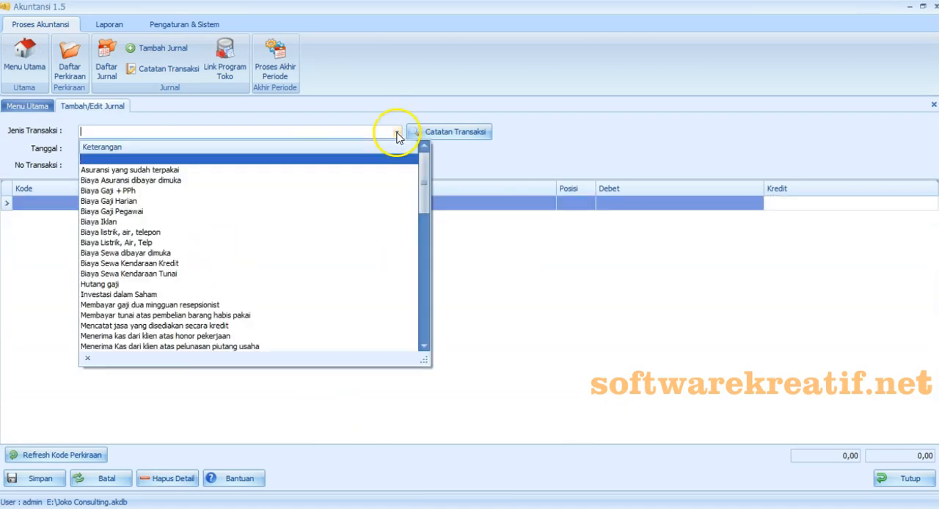
left_click(235, 253)
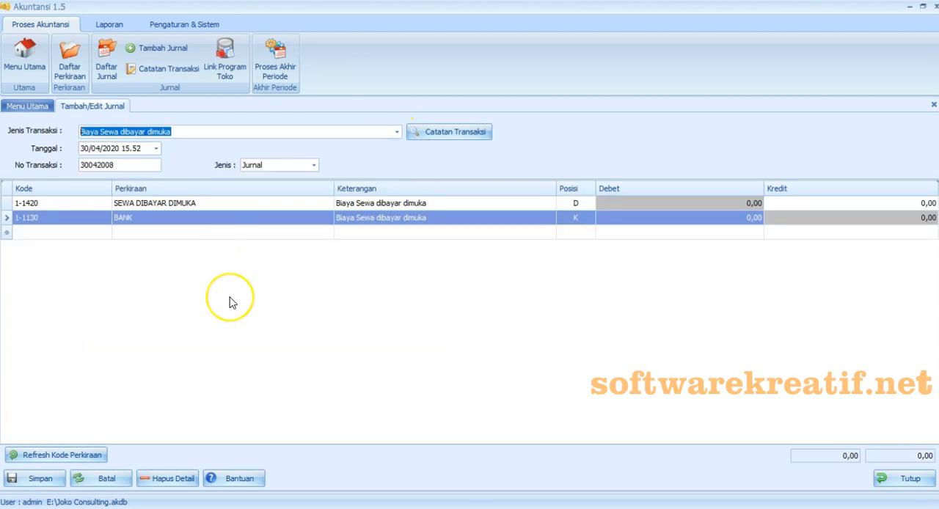
left_click(397, 132)
mouse_move(430, 206)
left_mouse_down()
mouse_move(426, 346)
mouse_move(423, 192)
left_mouse_up()
left_click(289, 413)
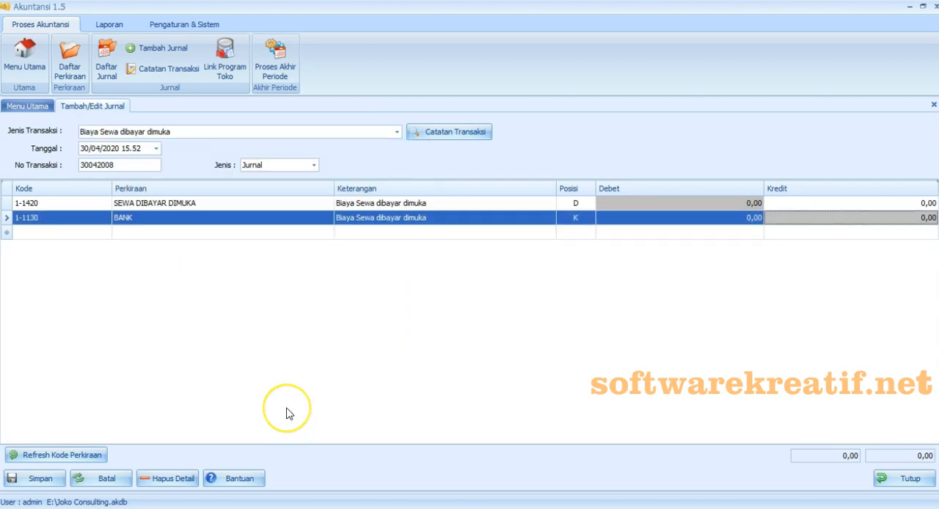
left_click(102, 478)
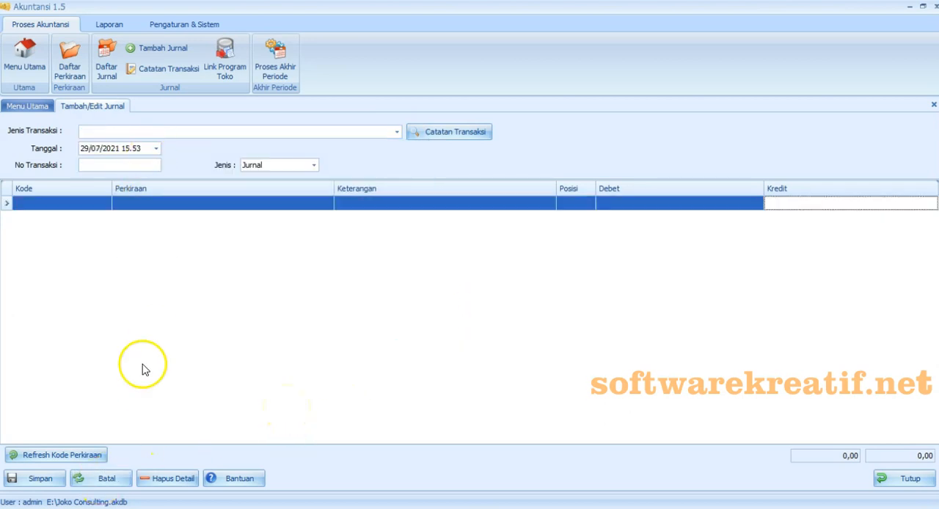
- Date the blank journal 30/04/2020 and give it transaction number 30042008
left_click(155, 148)
left_click(164, 177)
left_click(90, 181)
left_click(226, 204)
left_click(224, 253)
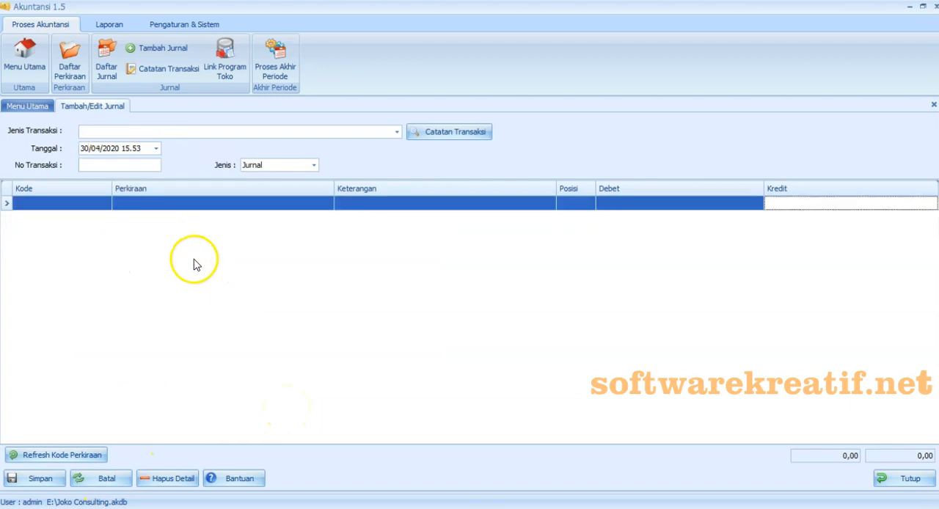
left_click(133, 167)
type("3004200")
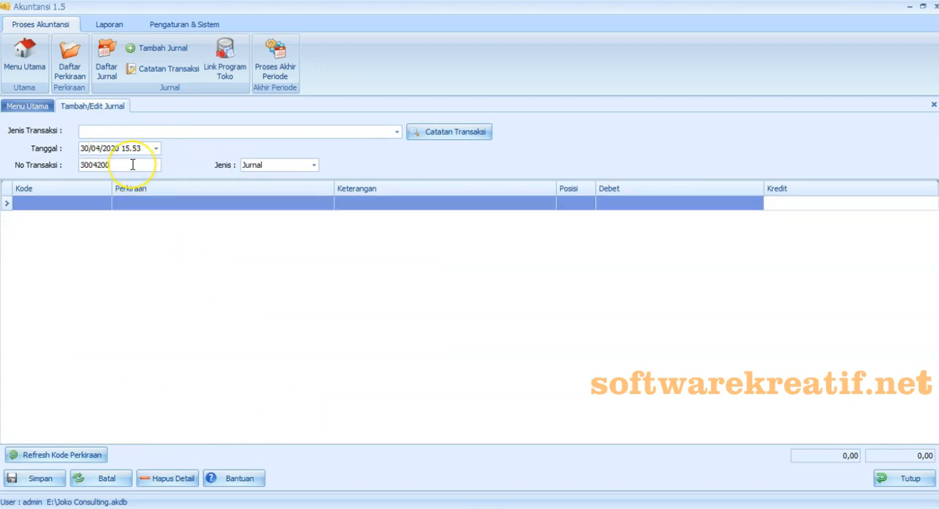
type("8")
- Add the accounts 6-1900 BIAYA SEWA and 1-1420 SEWA DIBAYAR DIMUKA as the journal's two lines
left_click(92, 210)
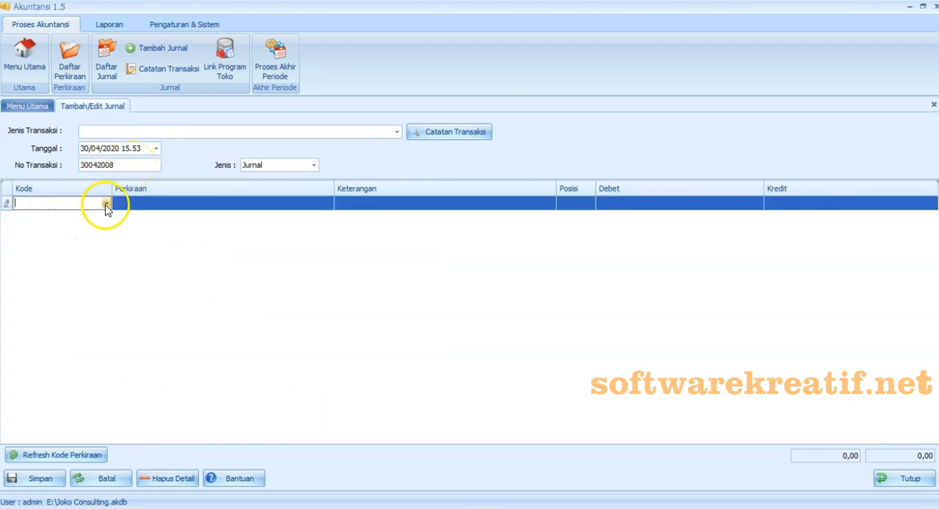
left_click(106, 205)
mouse_move(210, 300)
left_mouse_down()
mouse_move(222, 390)
mouse_move(218, 265)
mouse_move(220, 291)
left_mouse_up()
left_click(93, 251)
left_click(105, 218)
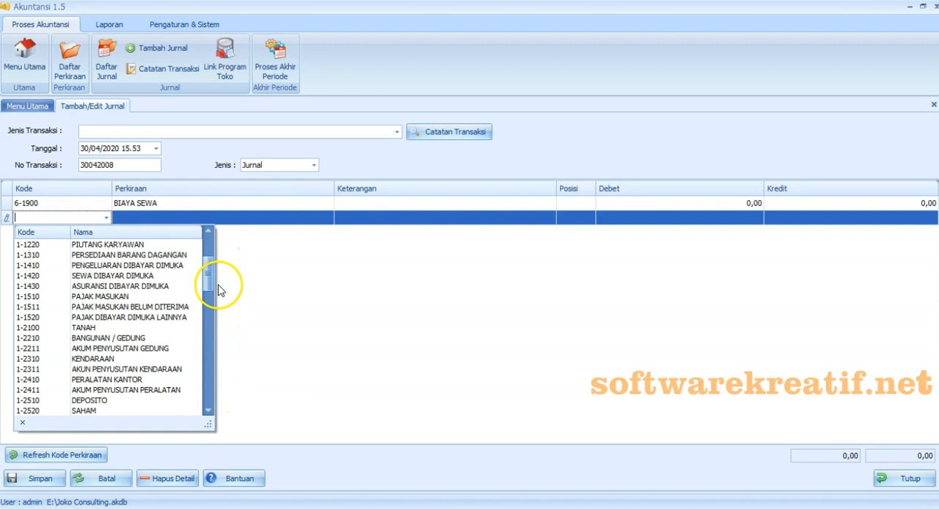
left_click(110, 276)
- Enter the description "Biaya sewa" on both the BIAYA SEWA and SEWA DIBAYAR DIMUKA lines
left_click(384, 208)
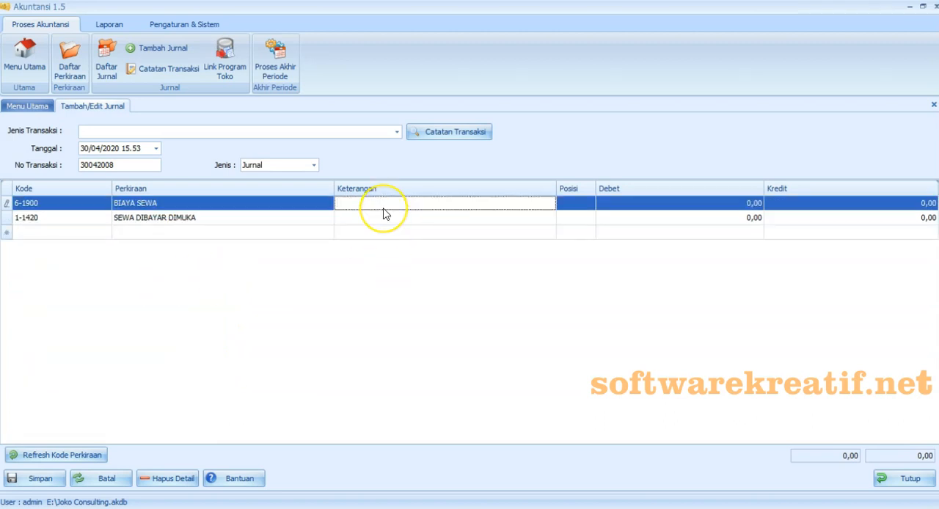
type("Sewa yang sudah")
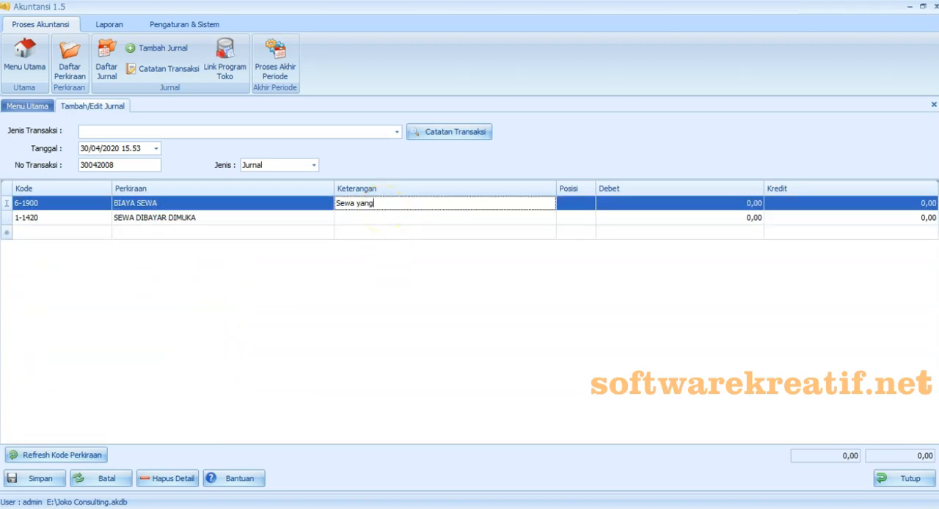
key("BackSpace")
key("BackSpace")
key("BackSpace")
key("BackSpace")
key("BackSpace")
key("BackSpace")
key("BackSpace")
key("BackSpace")
key("BackSpace")
key("BackSpace")
key("BackSpace")
key("BackSpace")
key("BackSpace")
key("BackSpace")
key("BackSpace")
type("Biaya sewa")
left_click(383, 217)
type("Biaya sewa")
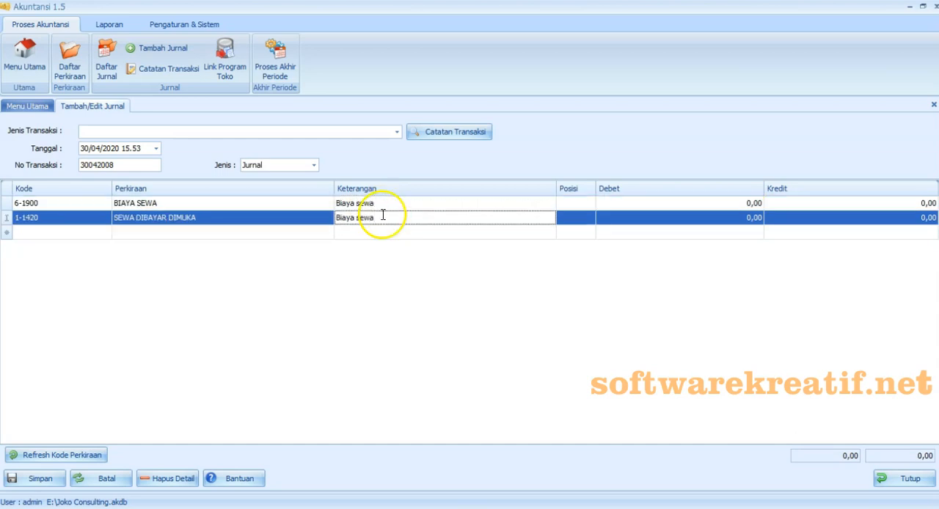
- Debit BIAYA SEWA with 2.000.000 and credit SEWA DIBAYAR DIMUKA with 2.000.000
left_click(616, 203)
type("2000000")
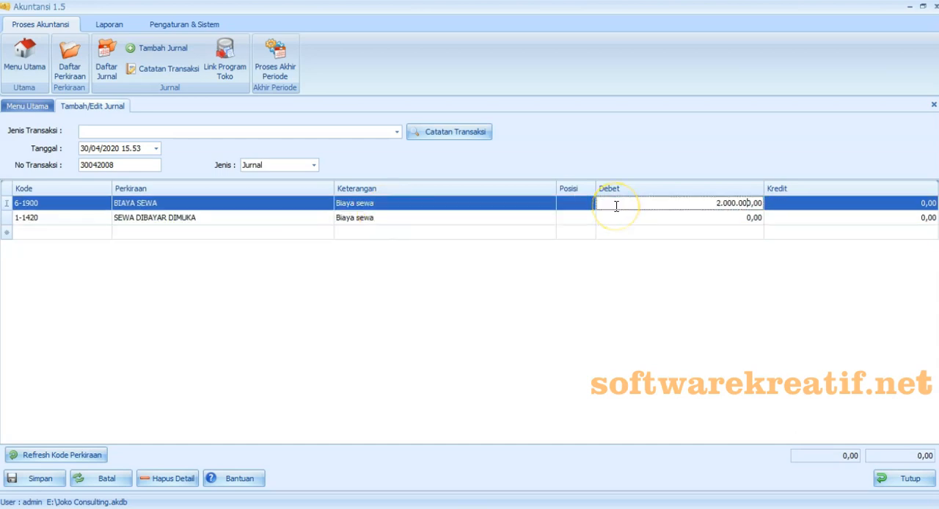
left_click(776, 218)
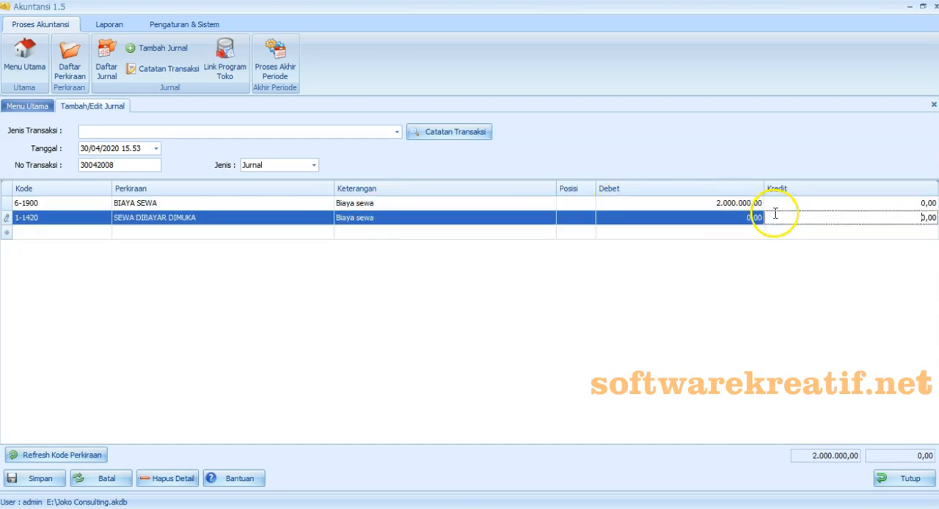
type("2000000")
left_click(692, 287)
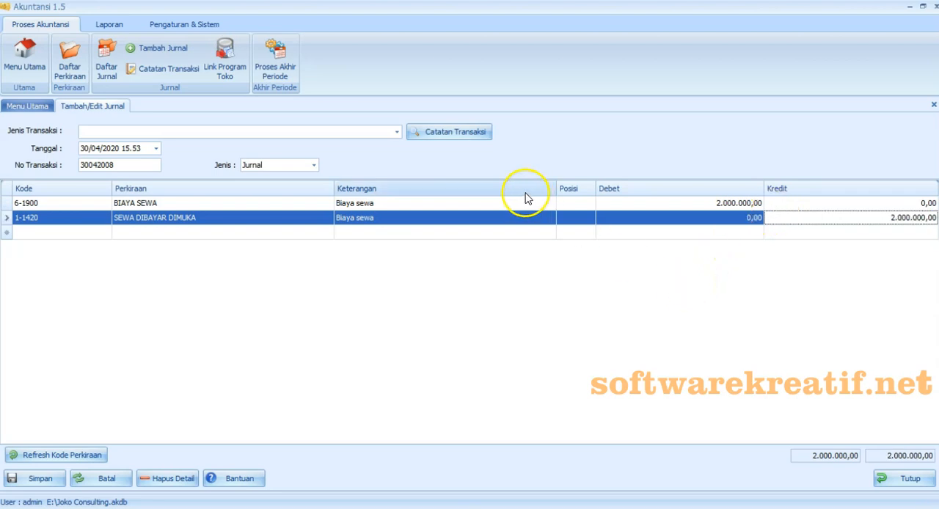
- Set the rent journal's type to Jurnal Penyesuaian and save it with a transaction note named "Sewa yang sudah dipakai"
left_click(314, 166)
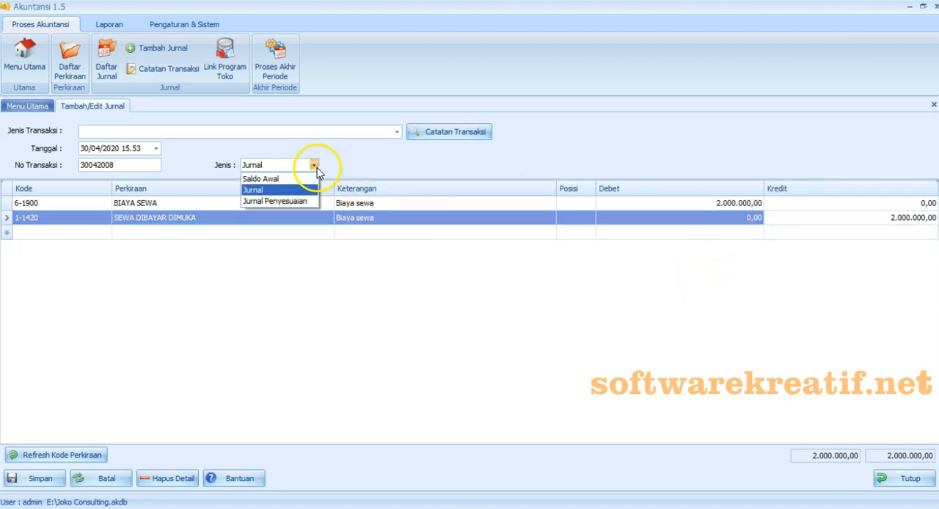
left_click(303, 202)
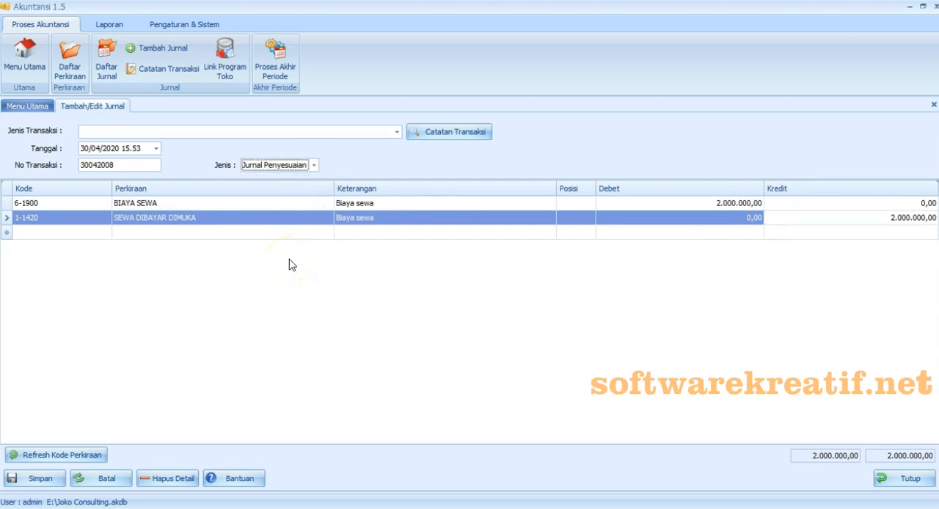
left_click(289, 265)
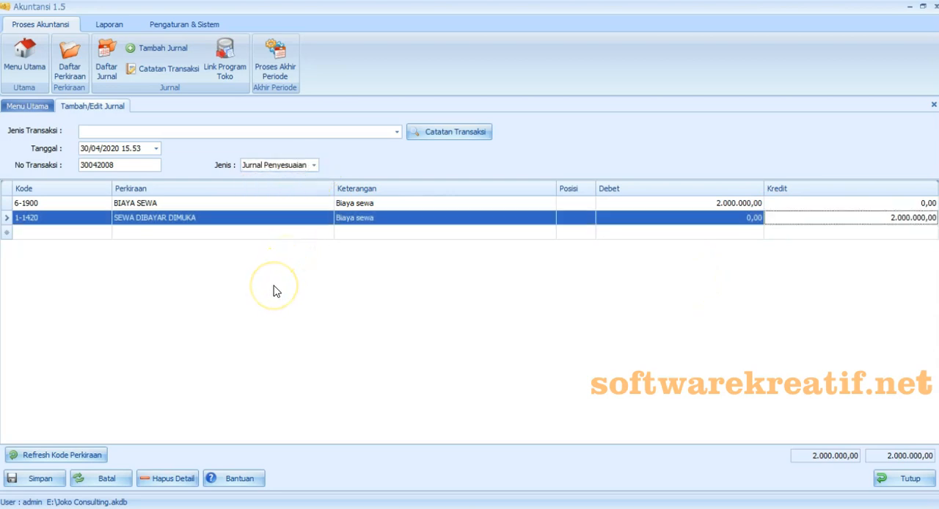
left_click(59, 484)
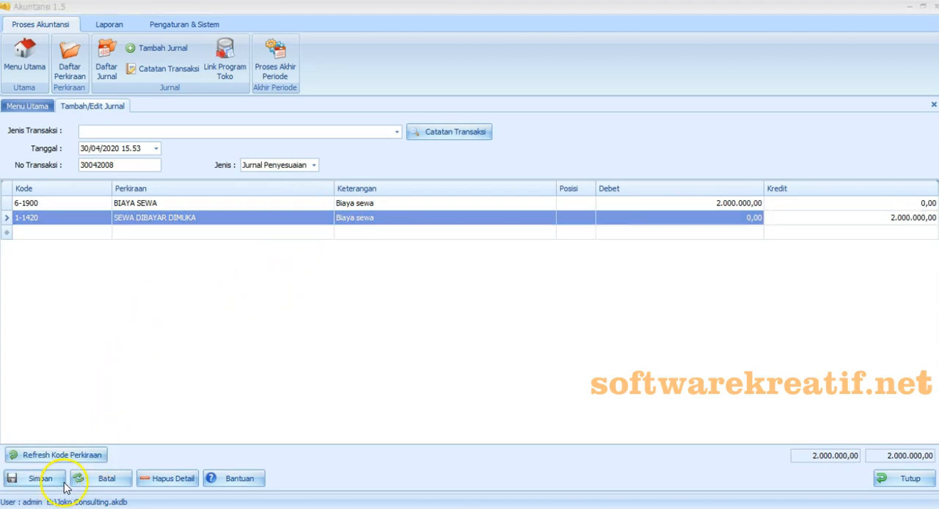
type("Sewa  yang suda")
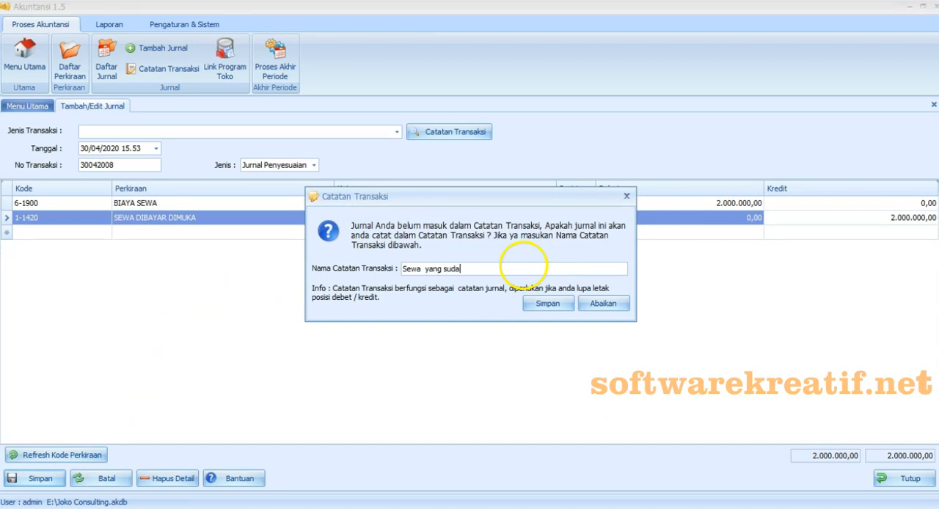
type("h  dipakai")
left_click(532, 304)
left_click(531, 309)
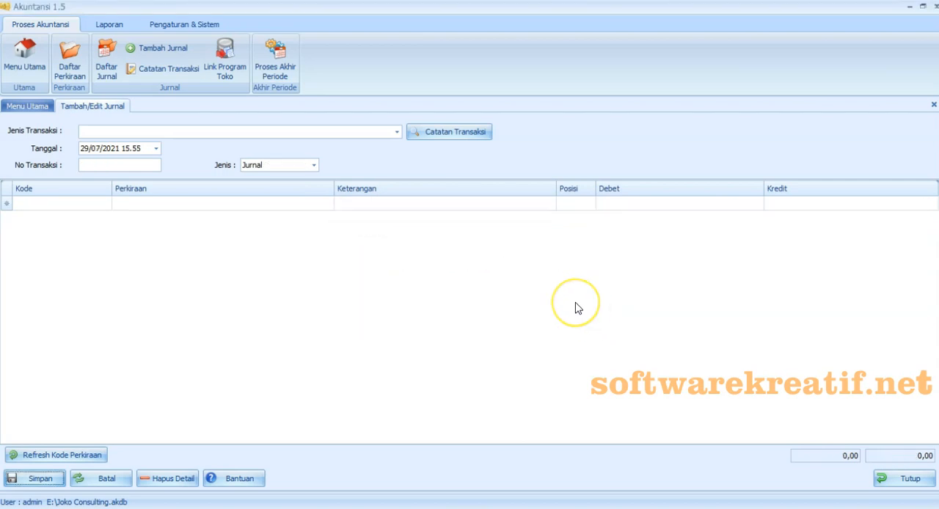
- Open the journal list and set the start of its display period to 01/04/2020
left_click(107, 68)
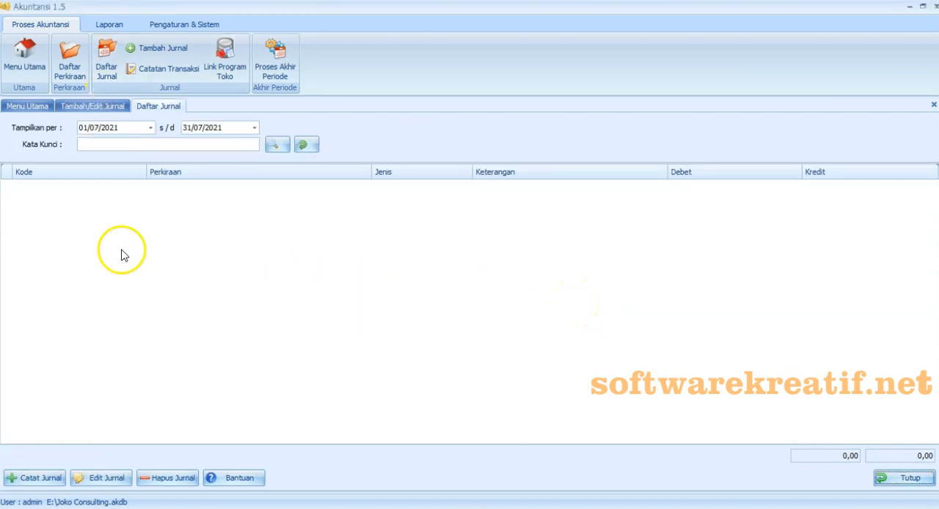
left_click(150, 128)
left_click(163, 155)
left_click(88, 157)
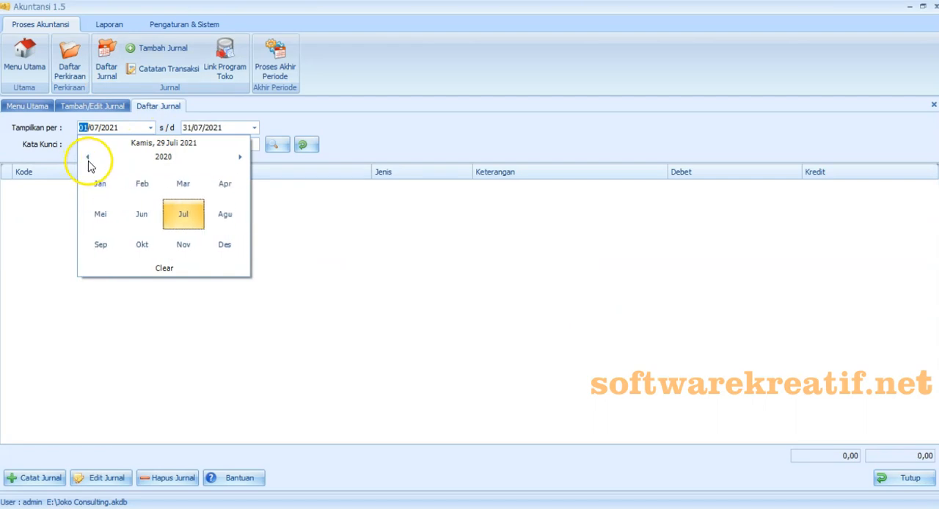
left_click(225, 183)
left_click(167, 192)
- Set the period's end to 30/04/2020, list the journals to check the adjusting entries, and close the list
left_click(254, 127)
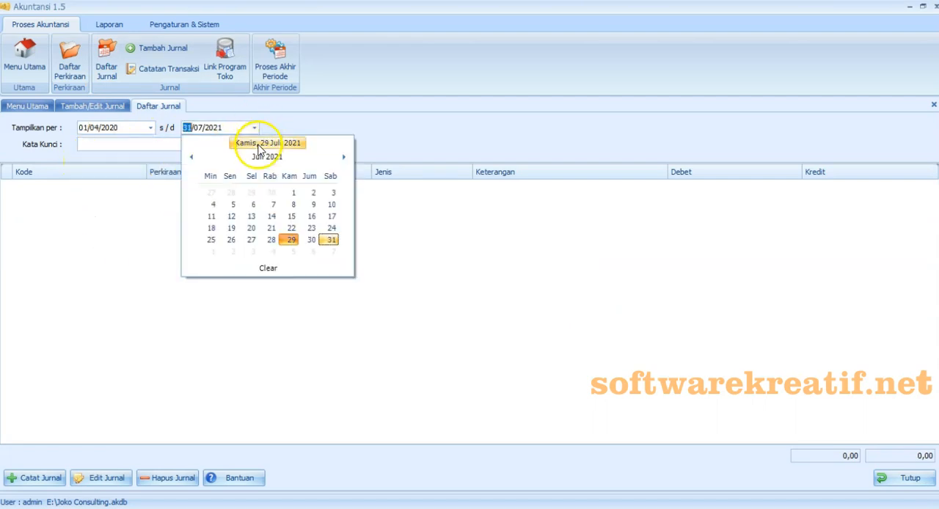
left_click(267, 156)
left_click(191, 157)
left_click(326, 185)
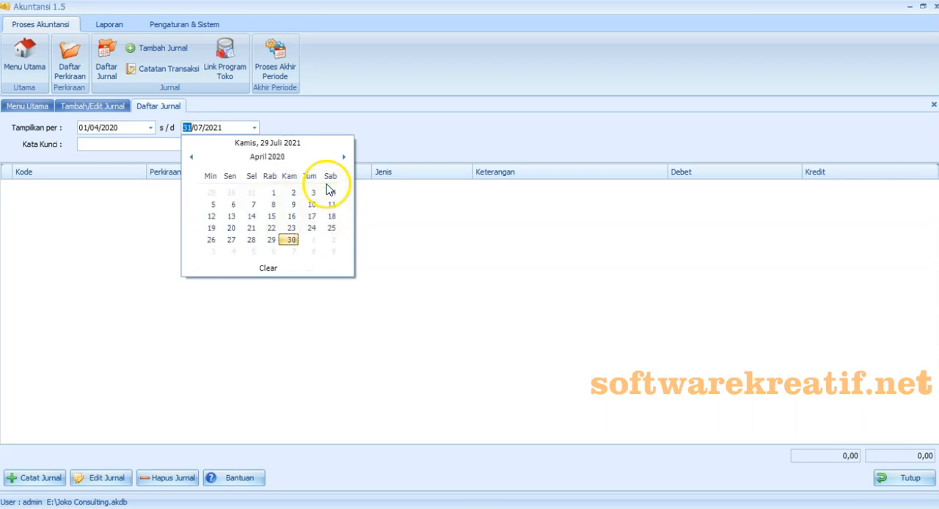
left_click(292, 240)
left_click(277, 146)
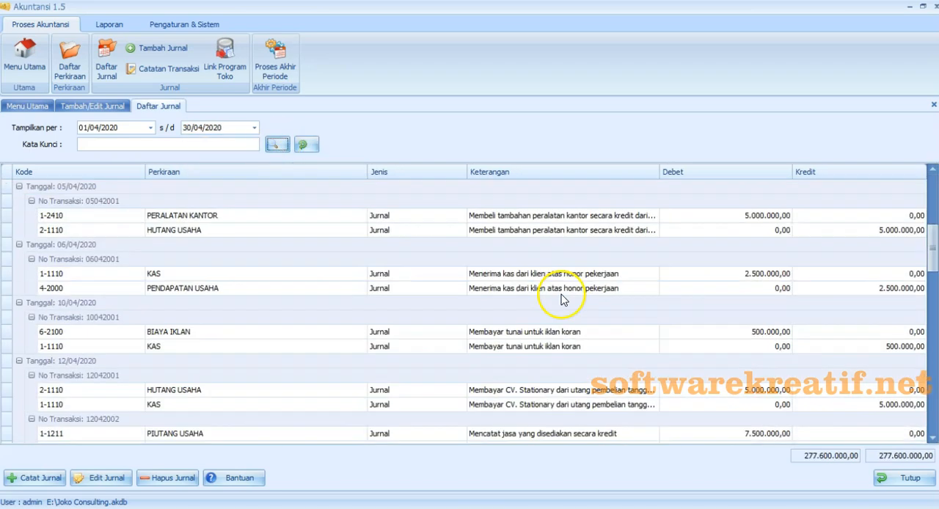
scroll(561, 297, "down", 10)
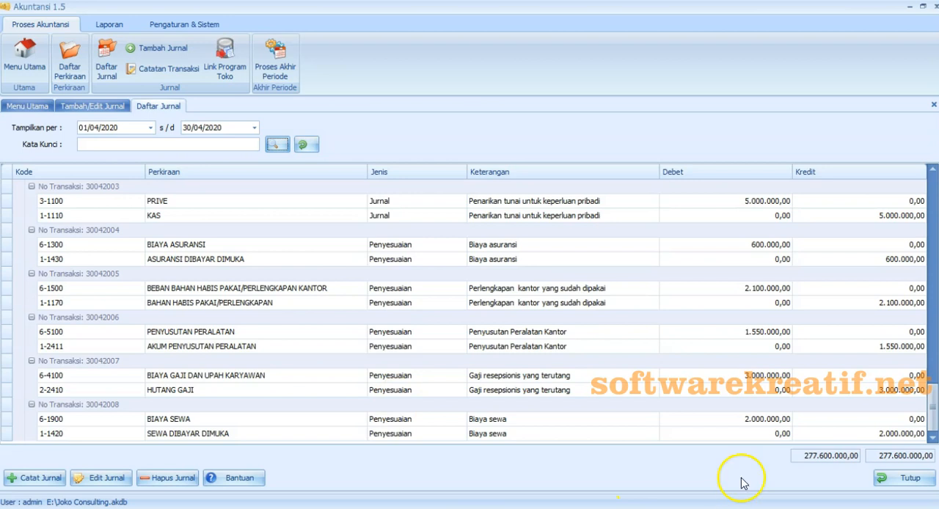
left_click(904, 477)
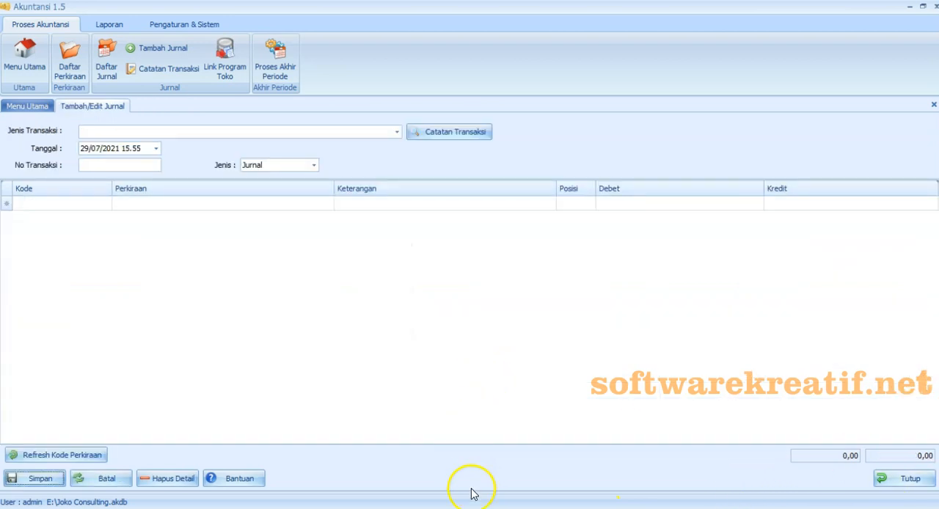
- Switch to the Excel exercise and select the text "Pekerjaan tanggal 4 telah diselesaikan sebesar 5,000,000" in item f
left_click(446, 507)
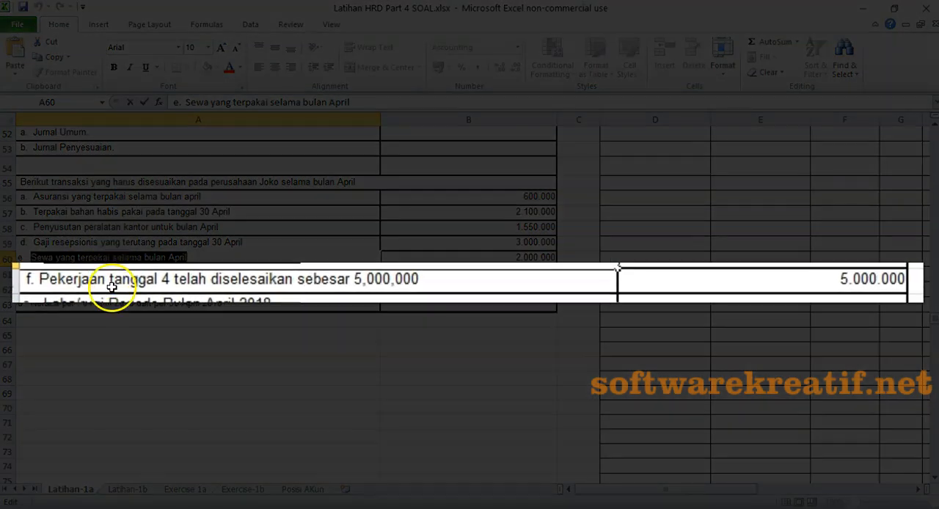
left_click(113, 281)
double_click(113, 281)
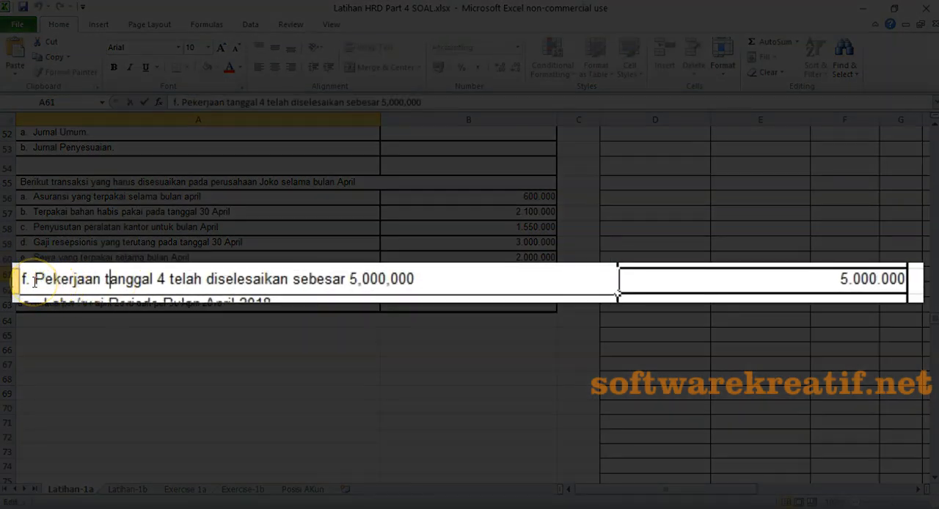
left_click_drag(37, 282, 486, 294)
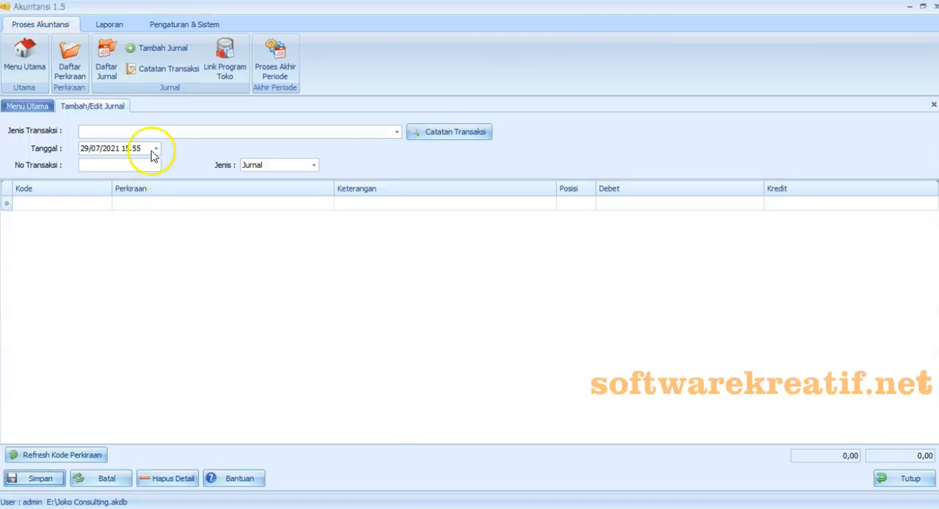
- Switch back to Akuntansi and give the blank journal the date 30/04/2020, transaction number 30042009 and type Jurnal Penyesuaian
left_click(154, 149)
left_click(151, 178)
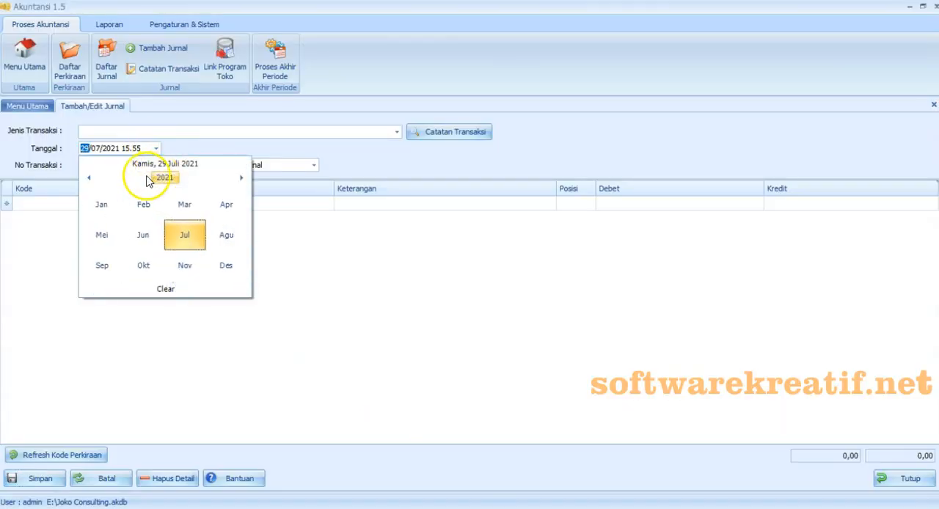
left_click(89, 178)
left_click(226, 204)
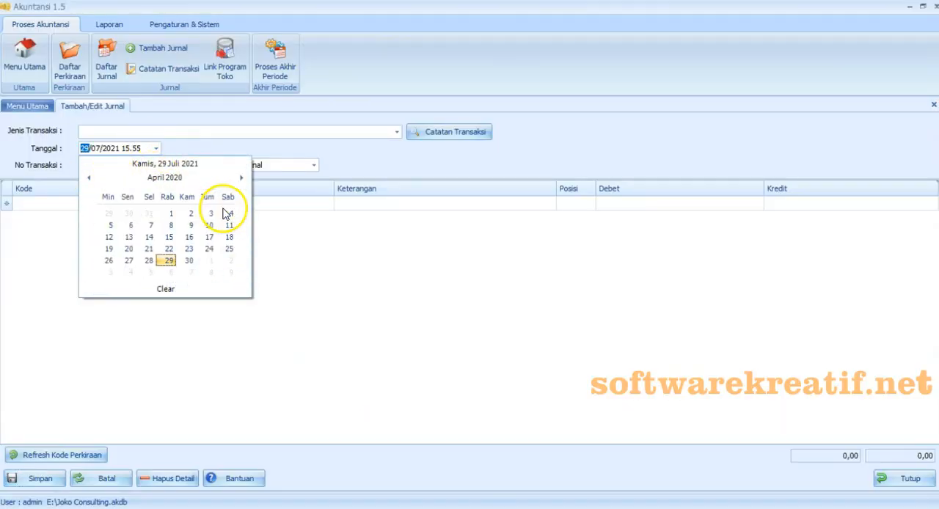
left_click(190, 262)
left_click(113, 167)
type("30/04200")
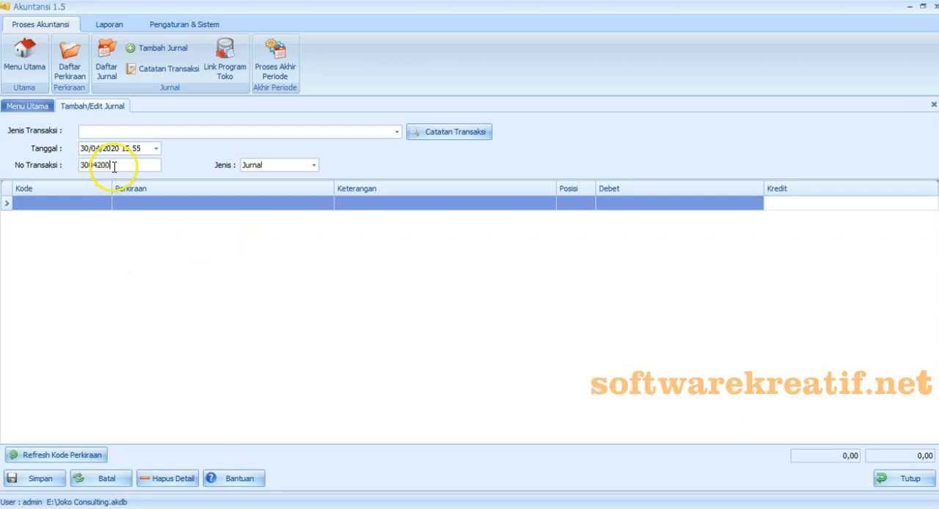
left_click(314, 165)
left_click(302, 202)
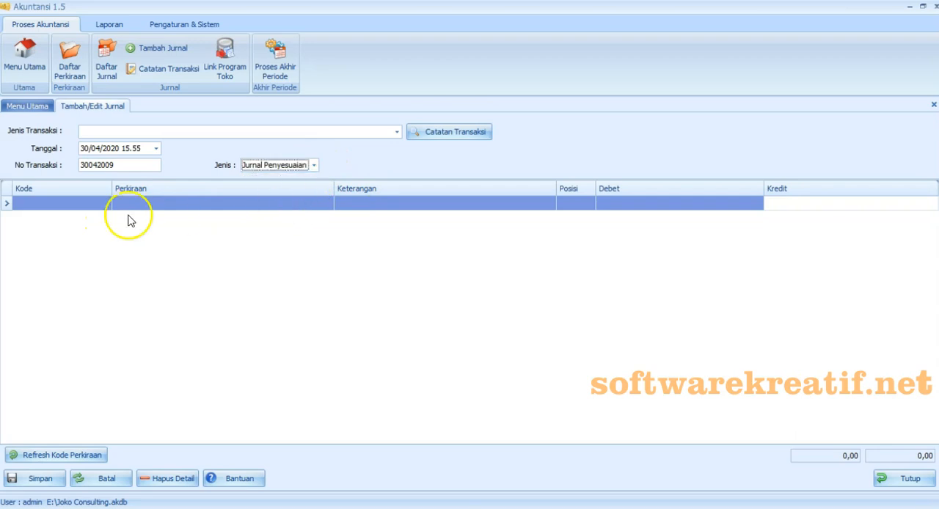
- Fill the journal lines from the saved transaction note "Pekerjaan tanggal 4 telah diselesaikan"
left_click(92, 204)
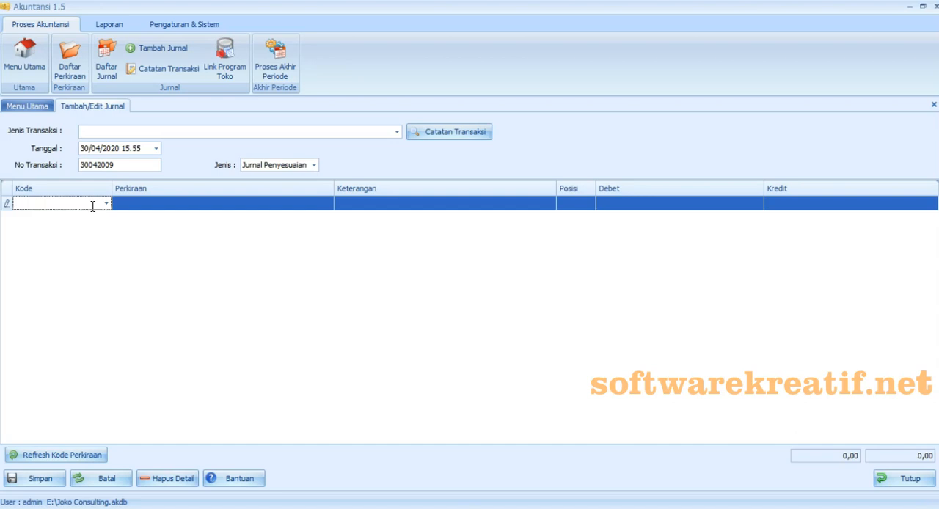
left_click(398, 133)
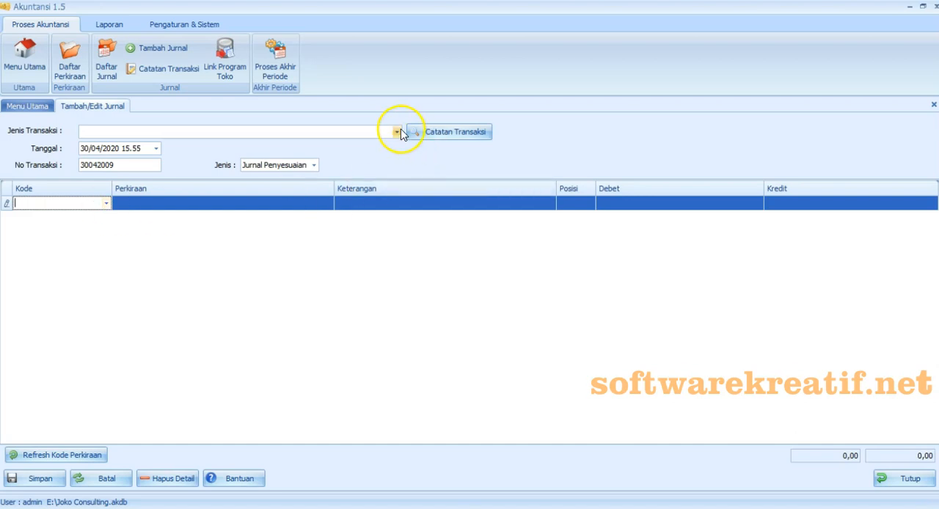
left_click_drag(425, 176, 425, 205)
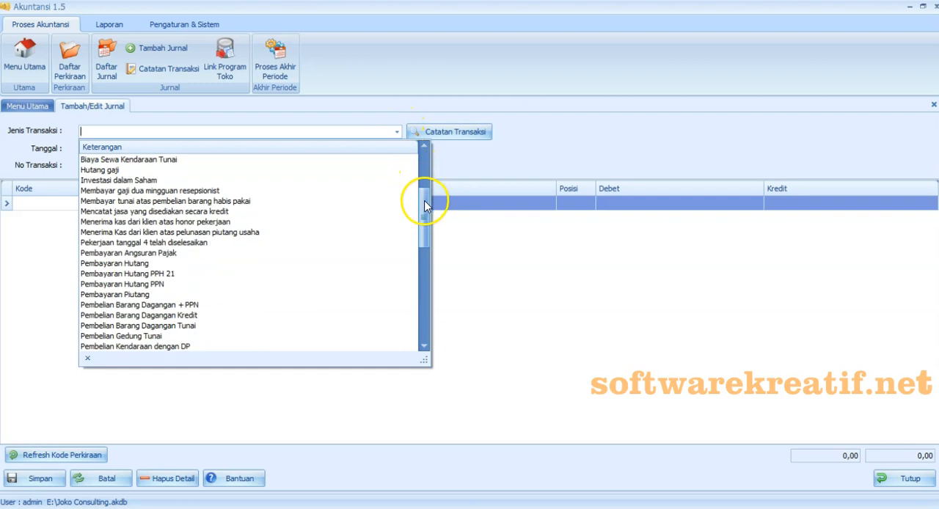
left_click(315, 242)
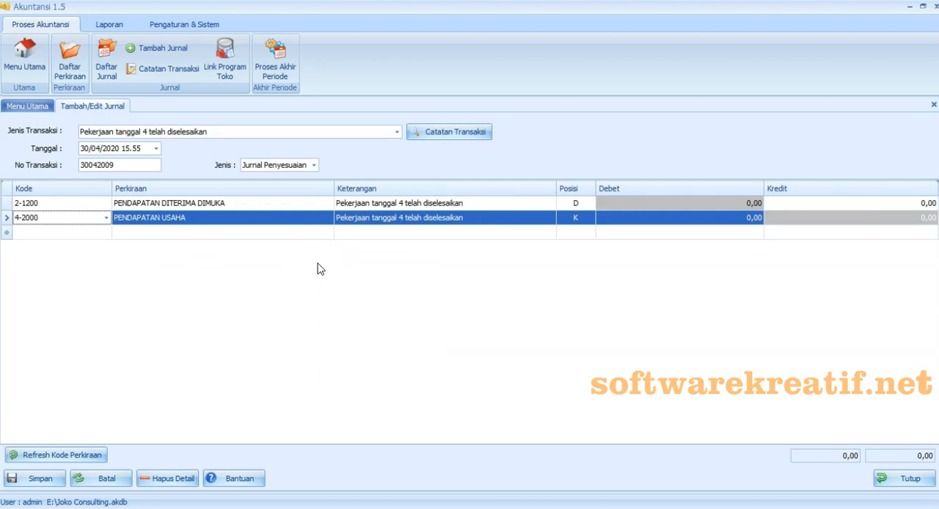
- Enter 5.000.000 as debit for PENDAPATAN DITERIMA DIMUKA and as credit for PENDAPATAN USAHA, and save the adjusting journal
left_click(611, 204)
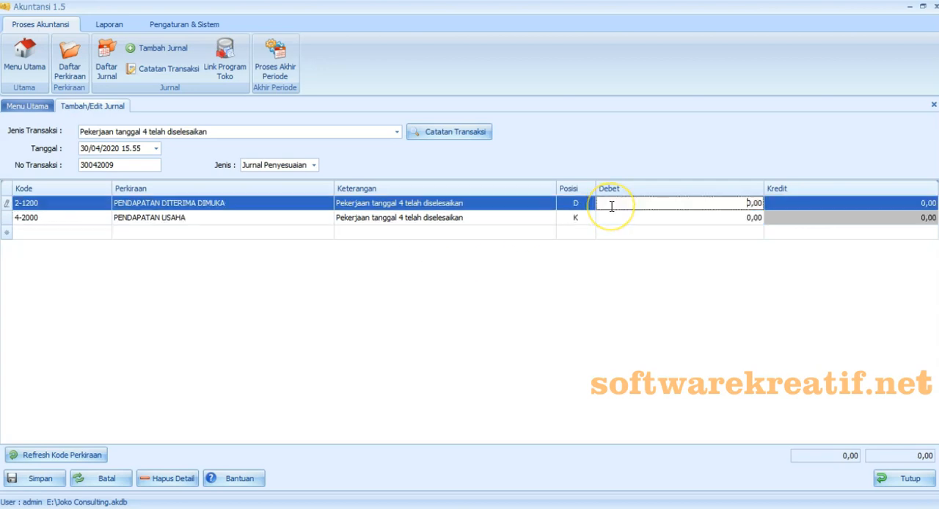
type("5000000")
left_click(794, 222)
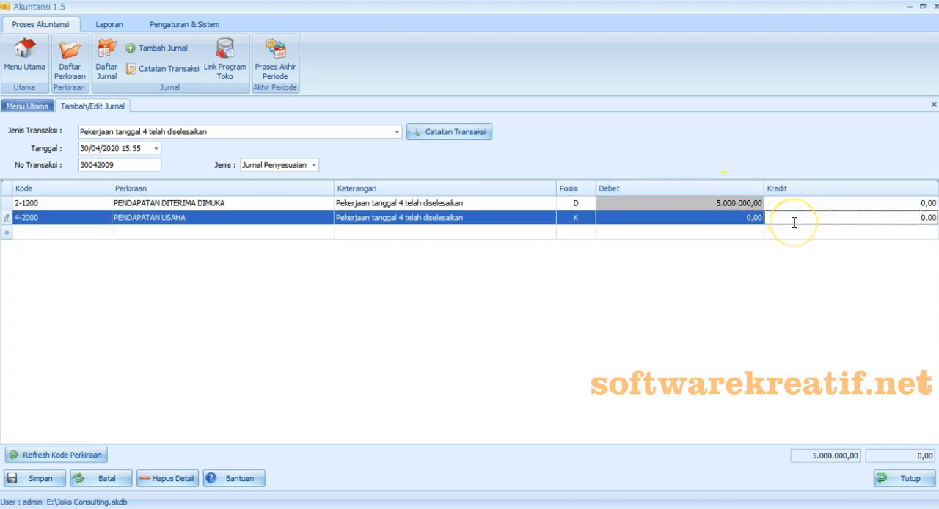
type("5.000.000")
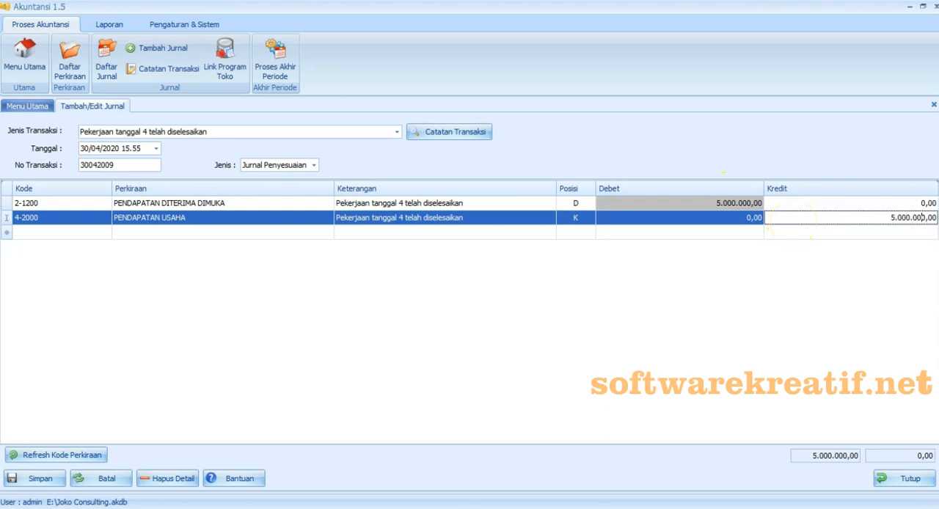
left_click(717, 320)
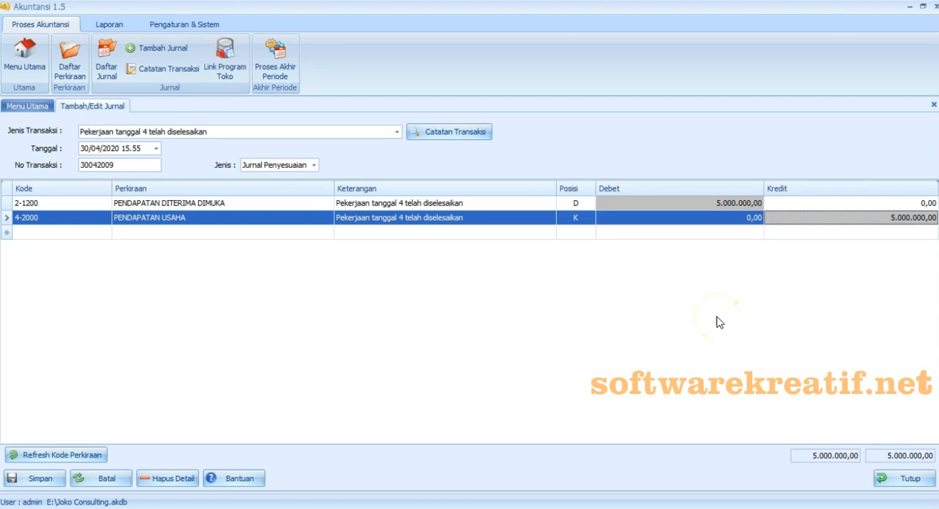
left_click(705, 321)
left_click(55, 481)
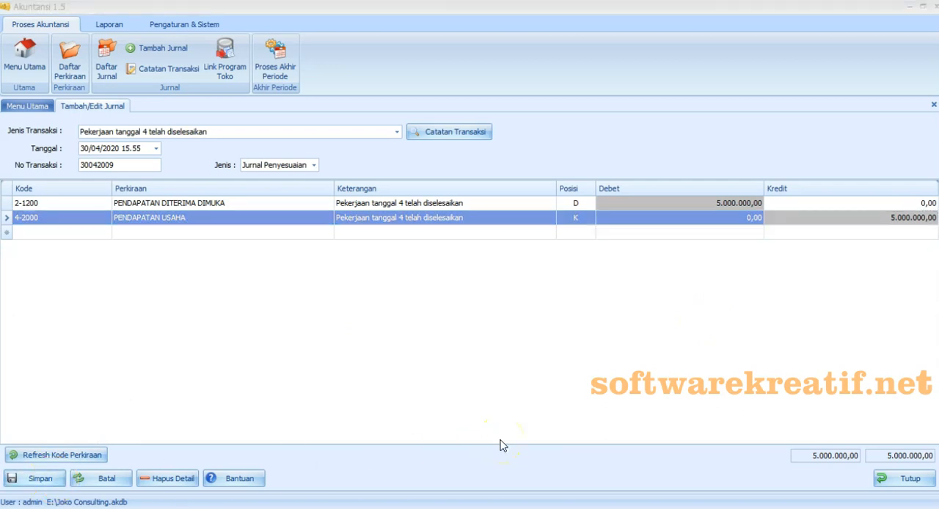
left_click(571, 307)
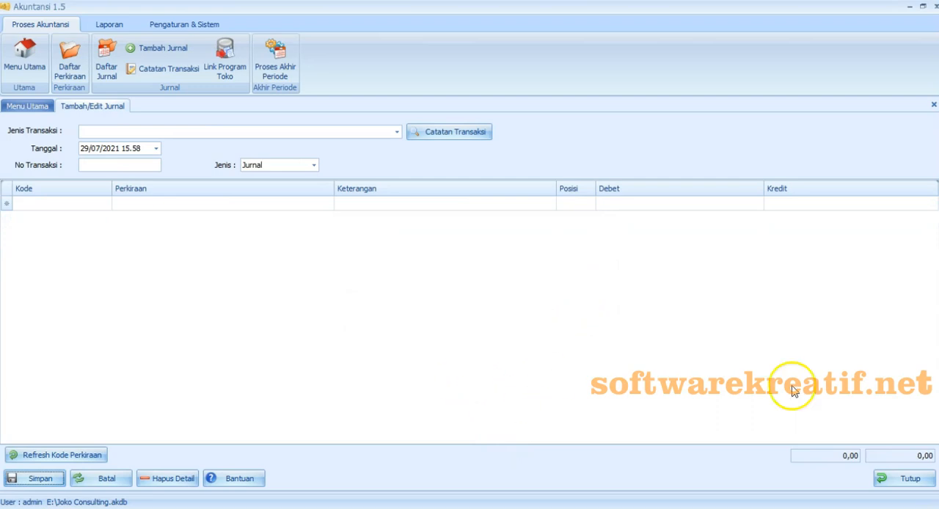
- Switch to the Excel exercise and check the remaining report tasks listed below adjustment item f
left_click(452, 508)
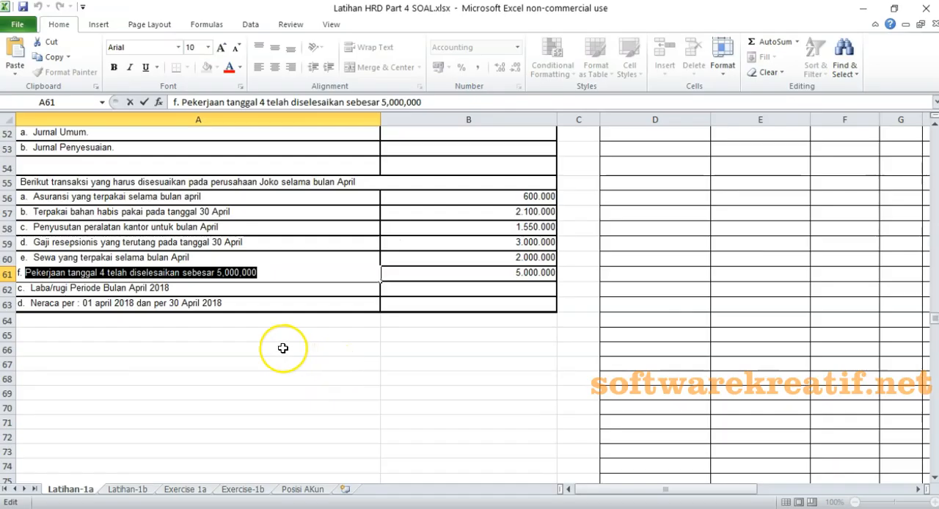
left_click(249, 289)
left_click(7, 290)
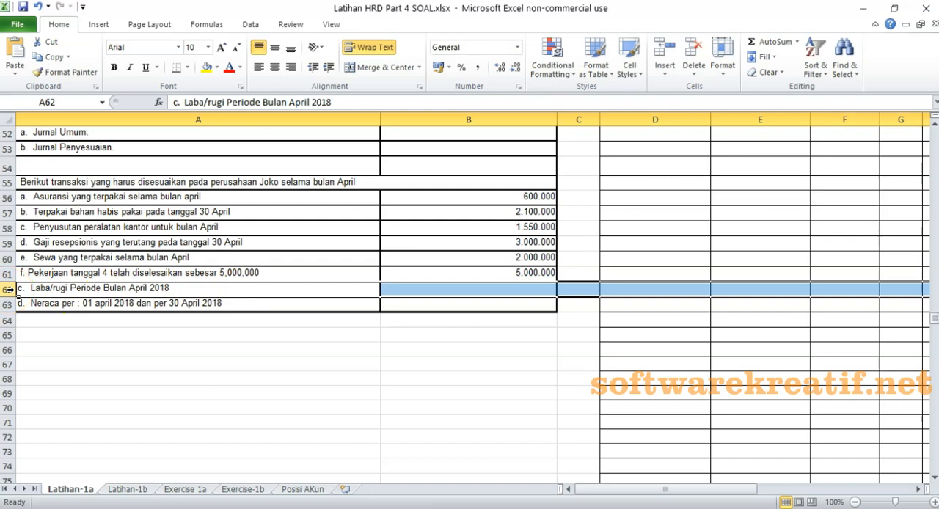
left_click(311, 377)
left_click(337, 292)
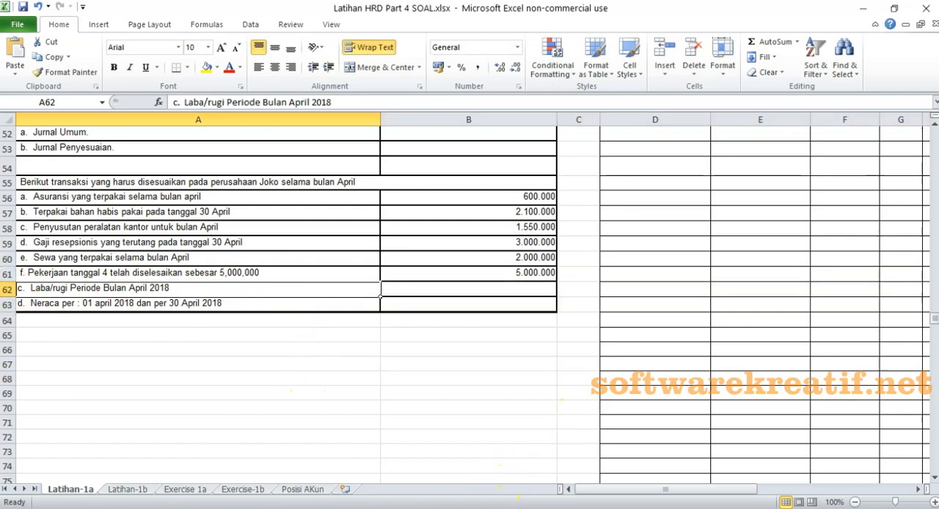
- Switch back to Akuntansi, close the blank journal form and open the Data Jurnal report
mouse_move(472, 508)
left_click(471, 467)
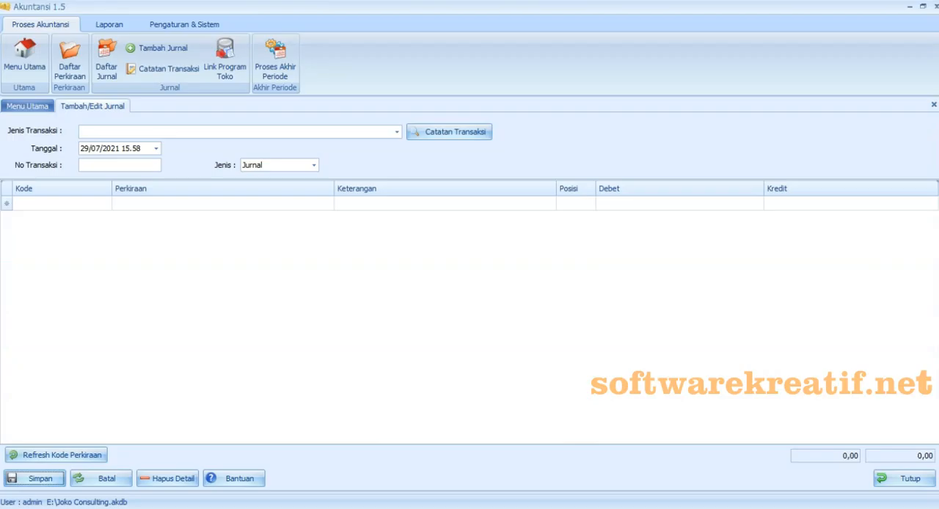
left_click(907, 474)
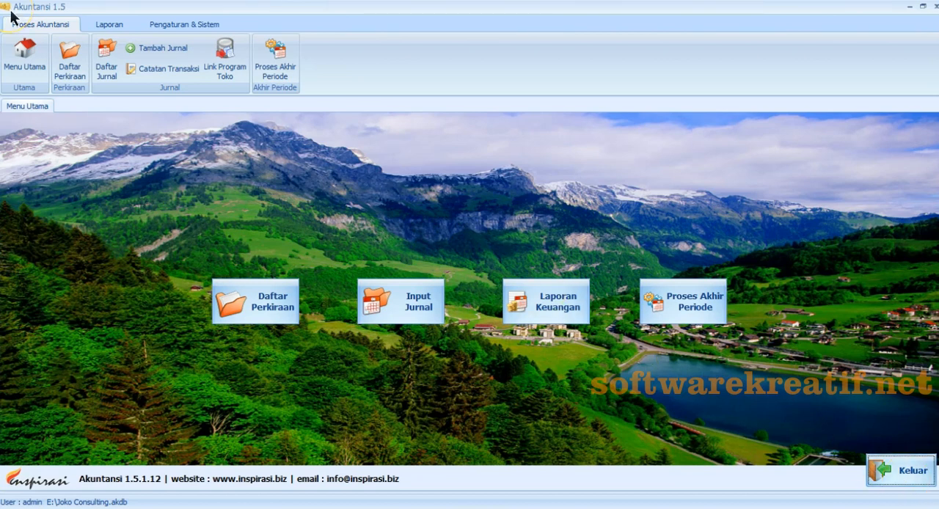
left_click(110, 24)
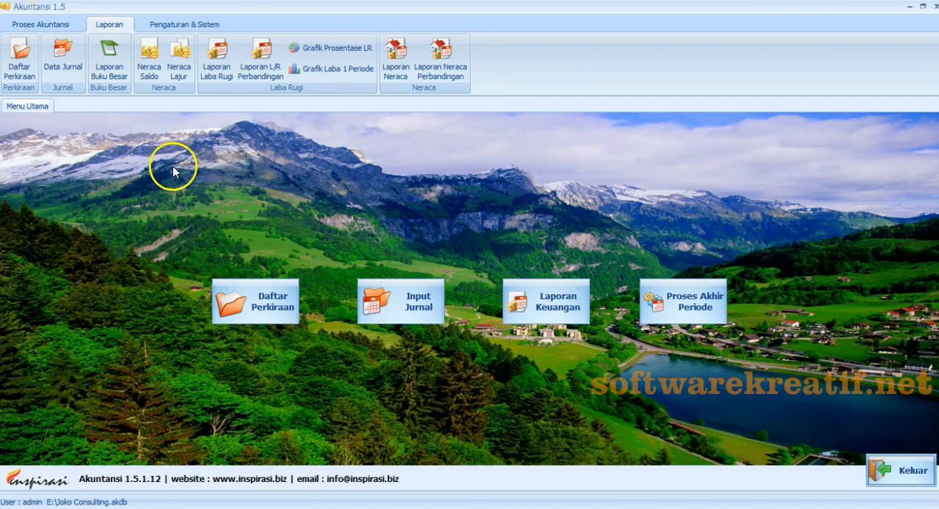
left_click(70, 68)
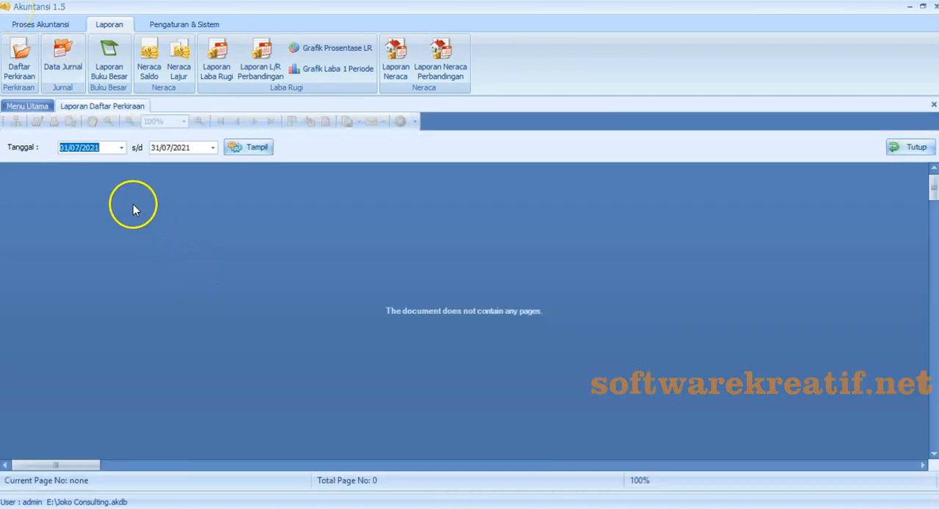
- Set the journal report's start date to 01/04/2020
left_click(121, 148)
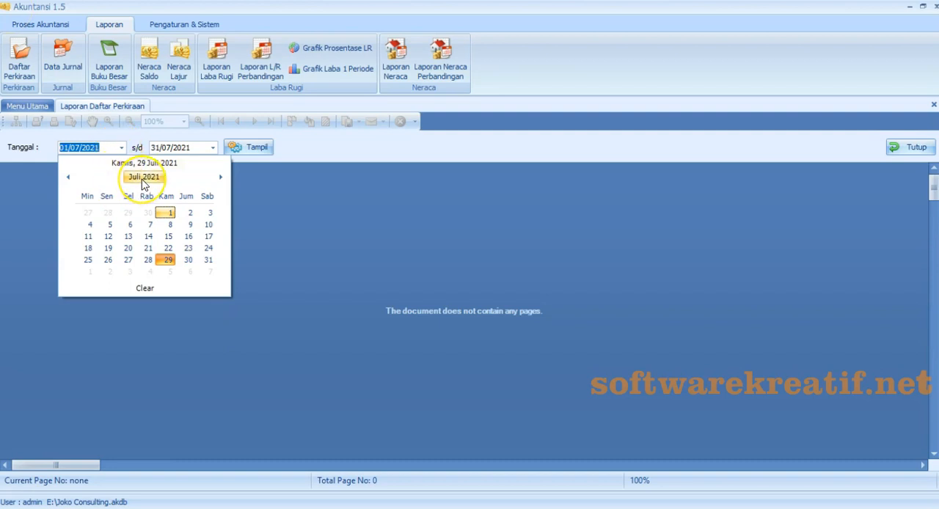
left_click(142, 178)
left_click(67, 177)
left_click(197, 207)
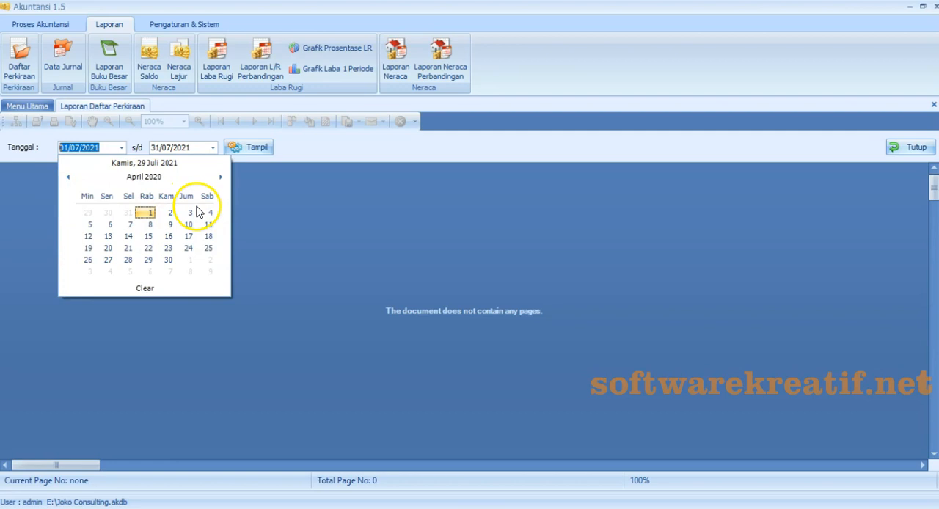
left_click(146, 214)
- Set the journal report's end date to 30/04/2020 and generate the report
left_click(213, 147)
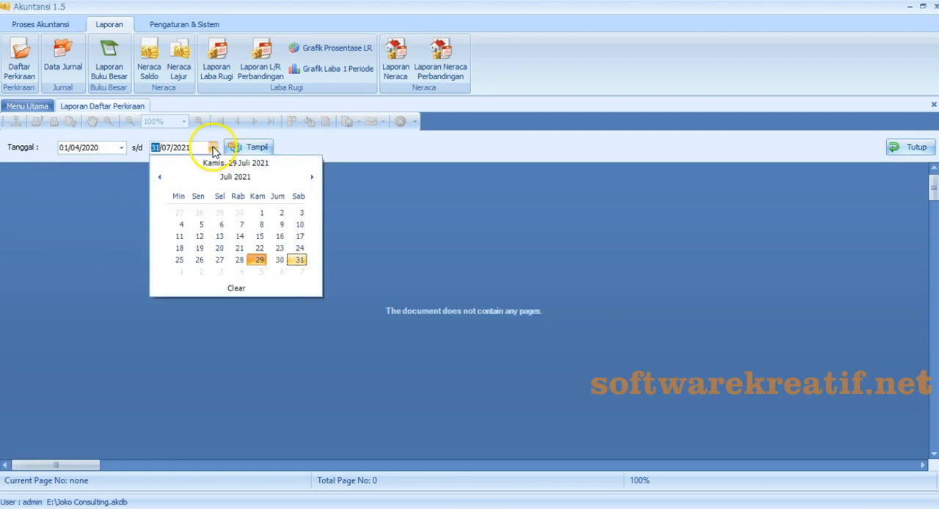
left_click(242, 183)
left_click(159, 178)
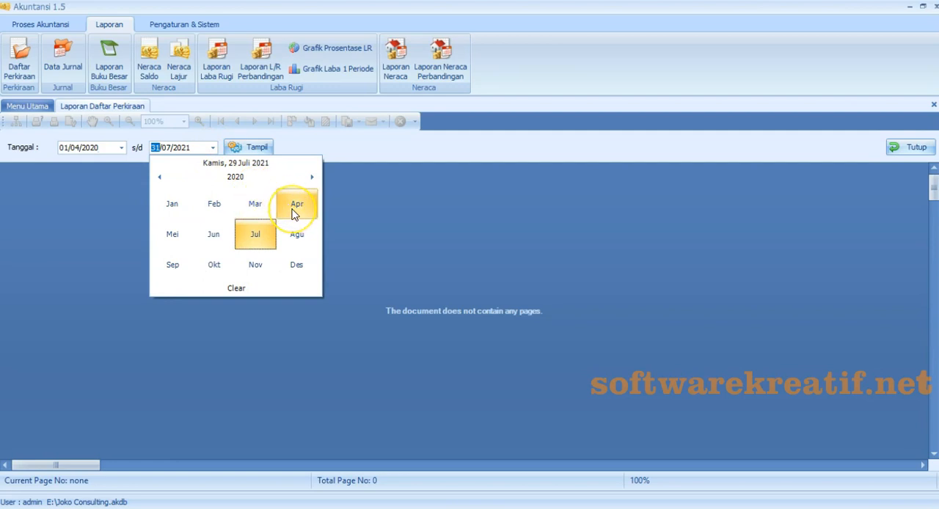
left_click(297, 205)
left_click(260, 260)
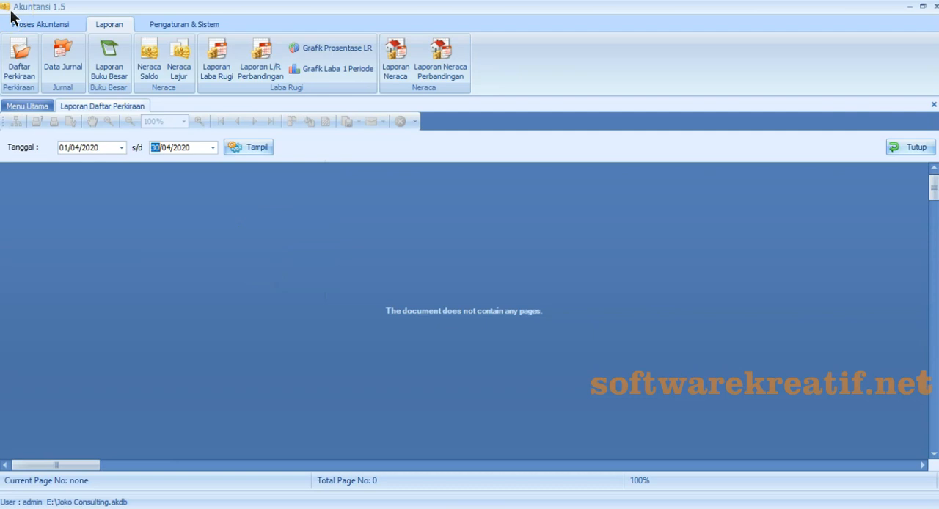
left_click(249, 148)
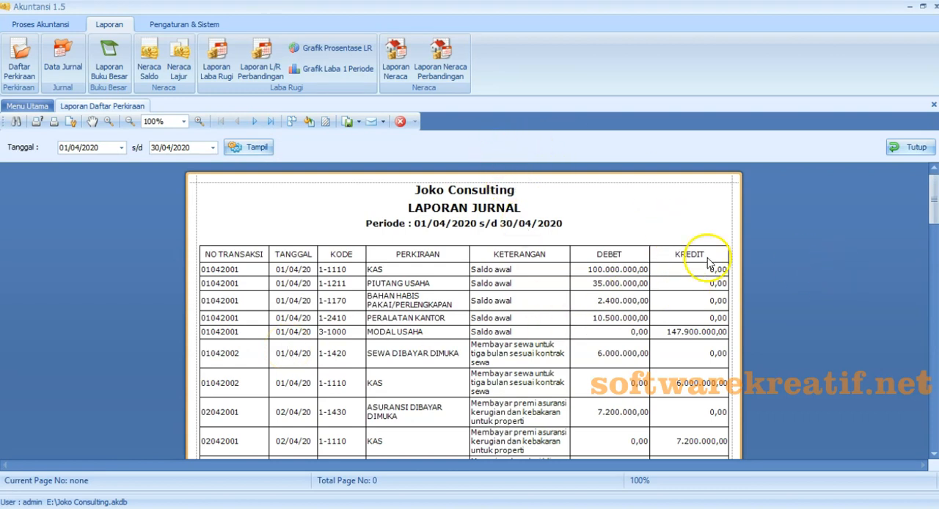
- Review the April 2020 journal report from the opening balances through the adjusting entries and the debit and credit totals
scroll(663, 262, "down", 1)
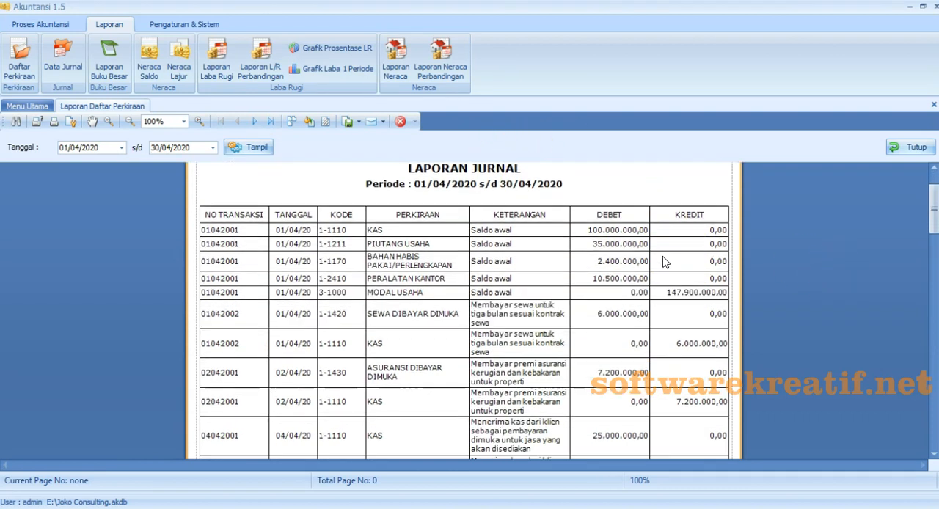
scroll(664, 262, "down", 2)
scroll(759, 254, "down", 9)
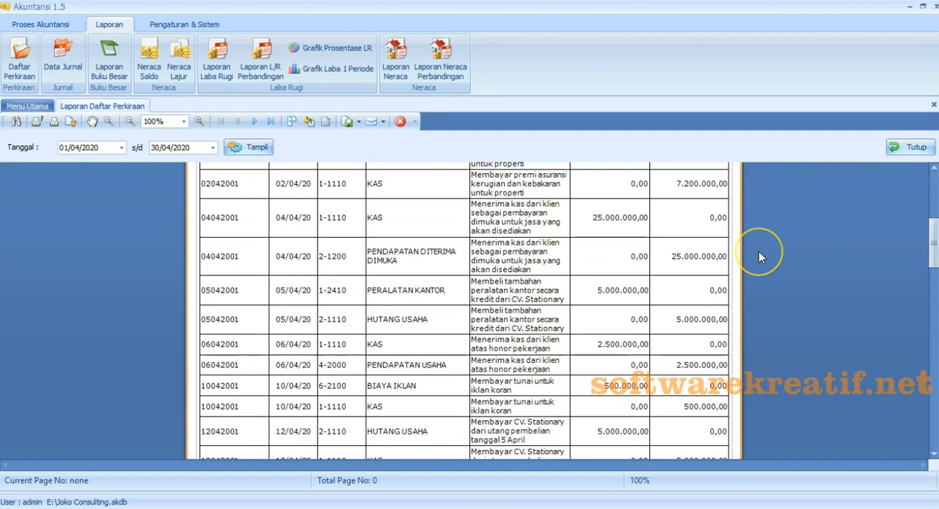
scroll(760, 253, "down", 5)
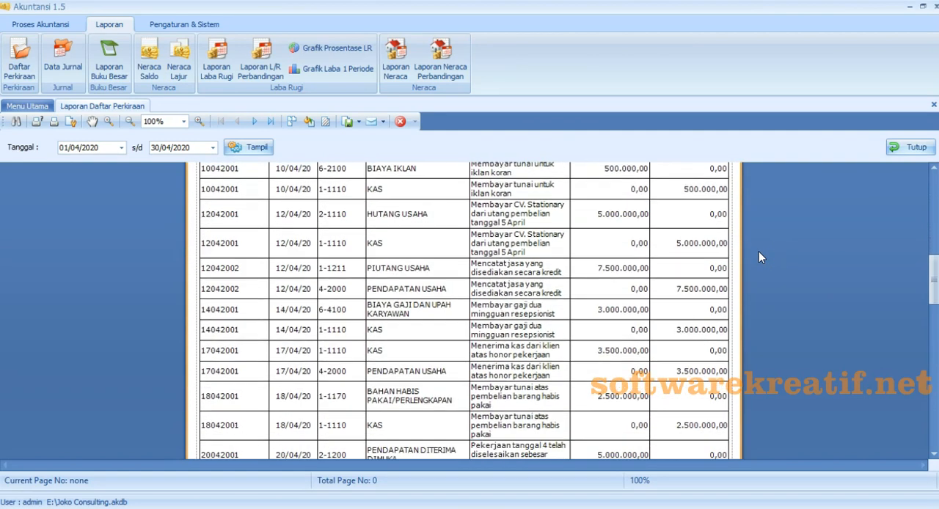
scroll(759, 252, "down", 6)
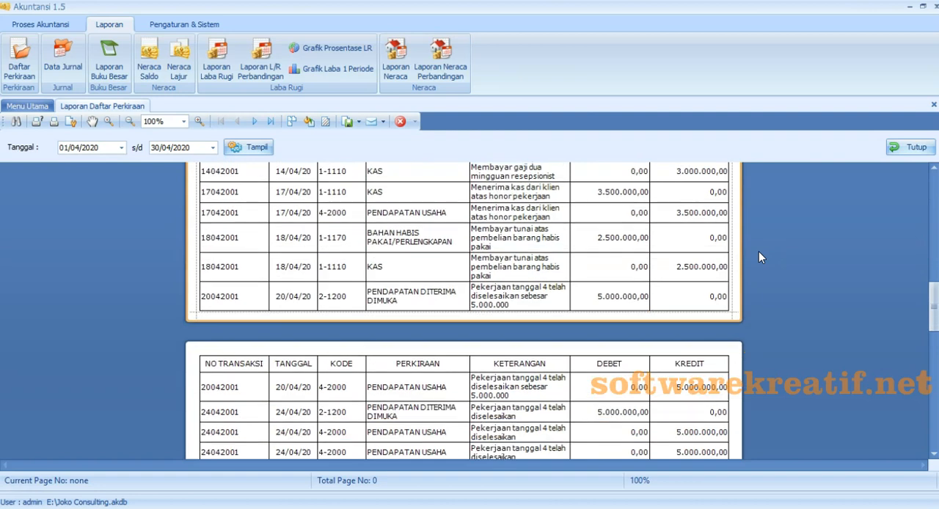
scroll(759, 252, "down", 10)
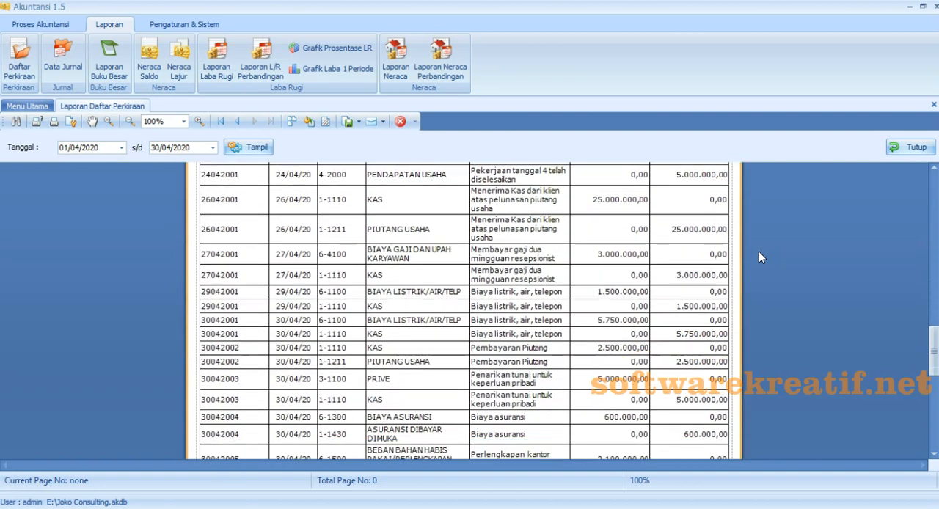
scroll(759, 257, "down", 6)
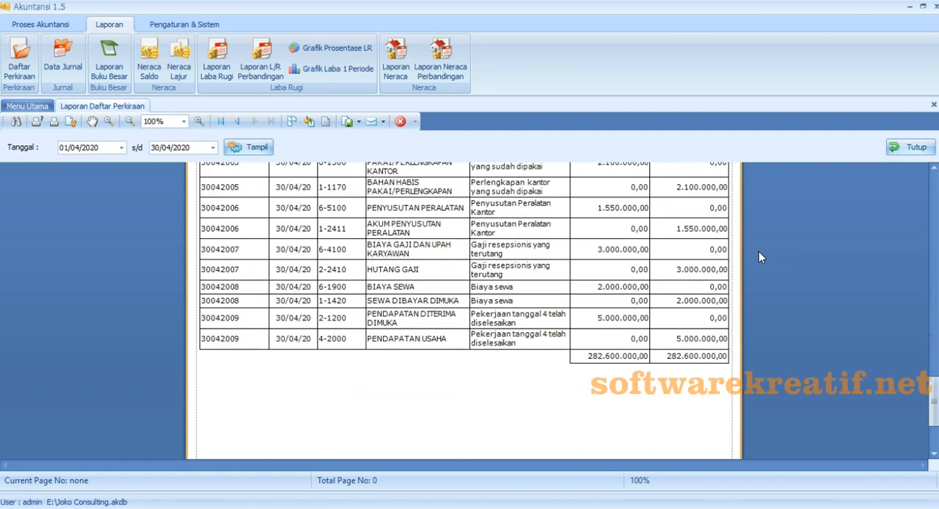
scroll(758, 257, "down", 3)
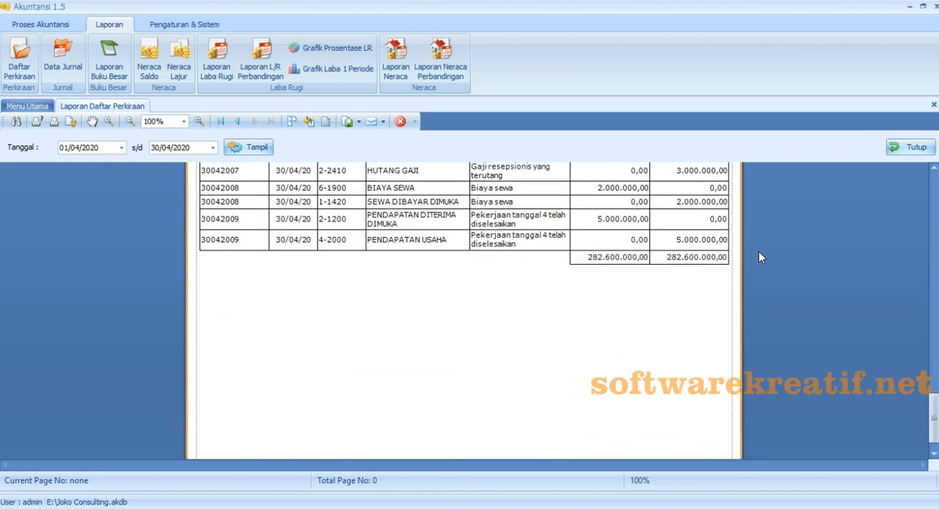
scroll(759, 257, "down", 1)
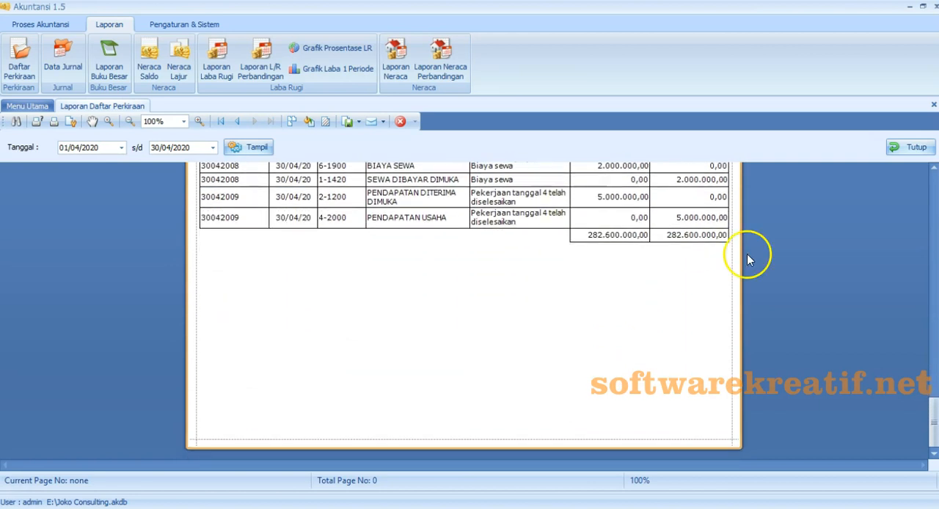
scroll(424, 348, "up", 12)
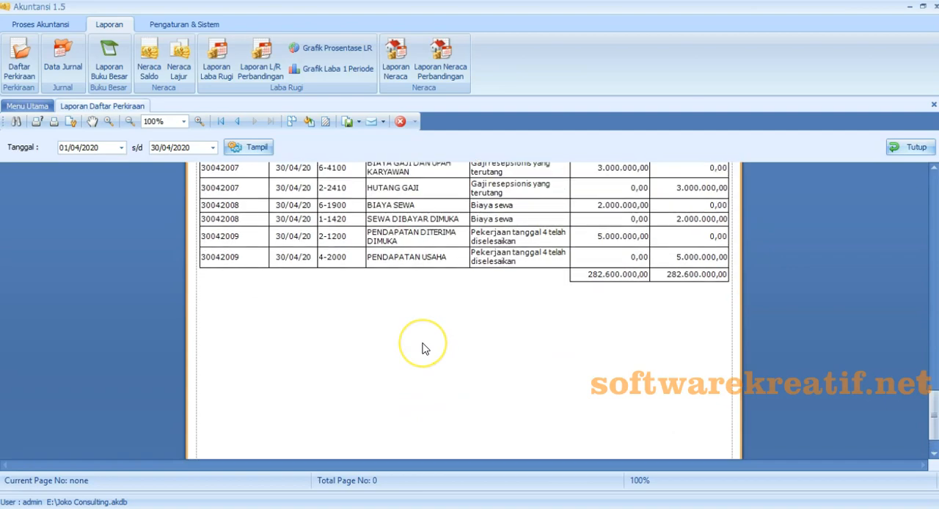
scroll(423, 349, "up", 15)
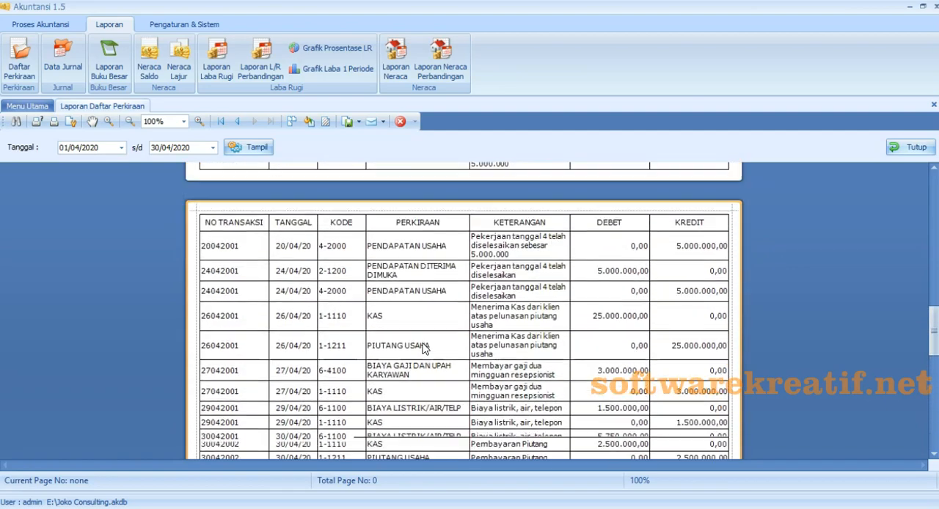
scroll(424, 349, "up", 3)
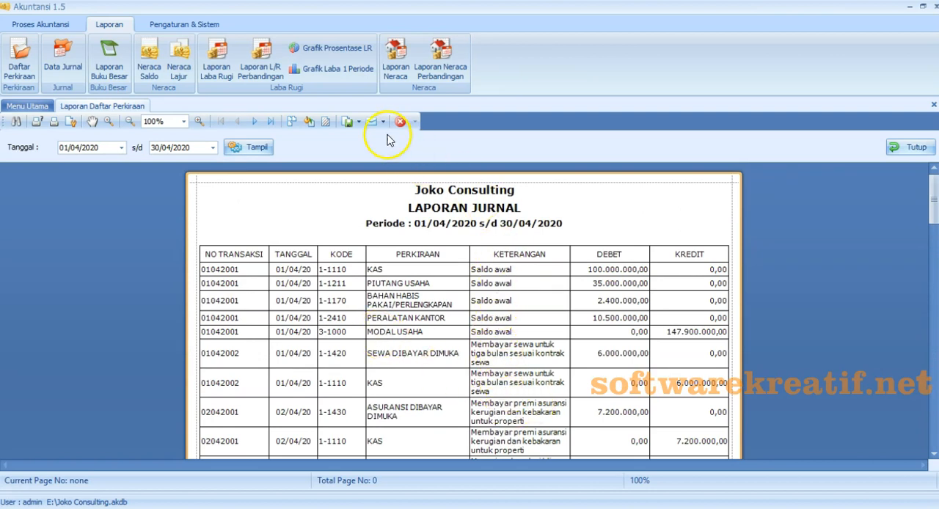
- Export the journal report as a PDF document, keeping the default export options
left_click(361, 122)
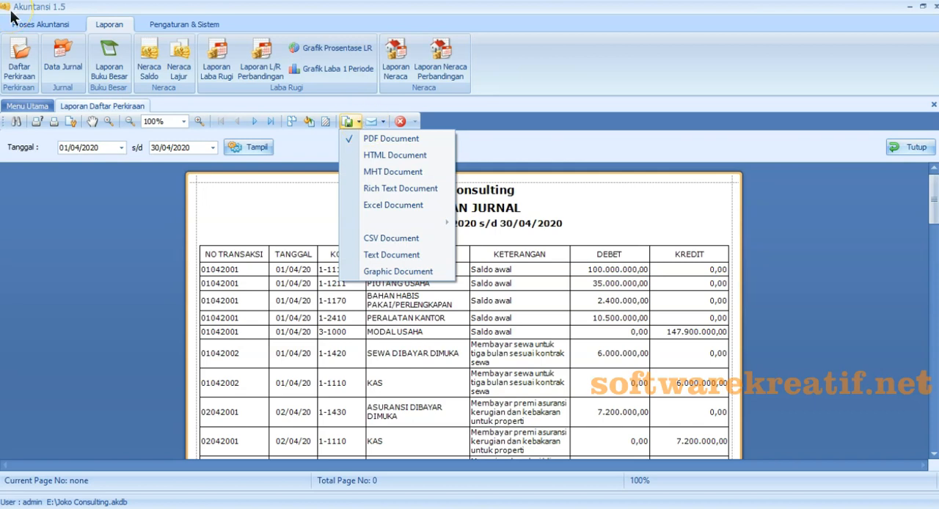
left_click(369, 140)
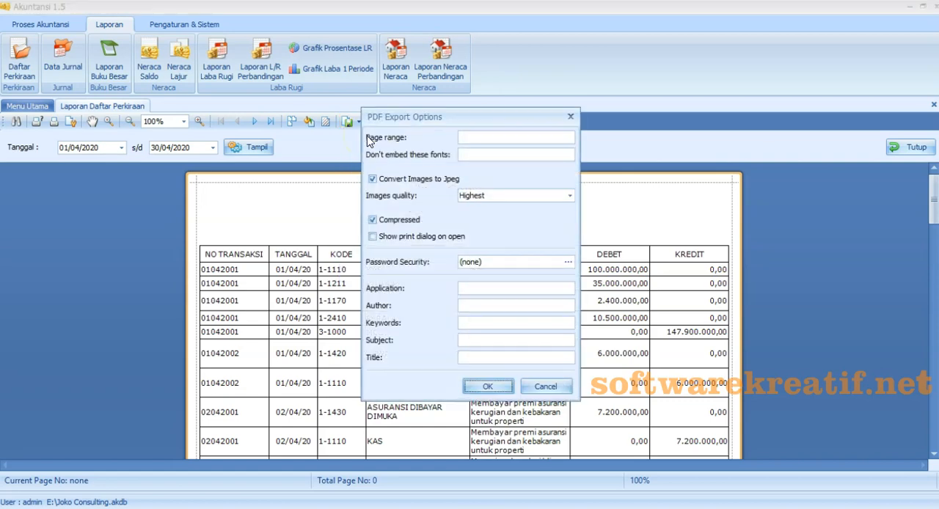
left_click(488, 392)
double_click(156, 117)
left_click_drag(209, 13, 388, 85)
- Save the exported journal report in the Download folder as the PDF file Laporan Jurnal April 2020
left_click_drag(342, 299, 242, 303)
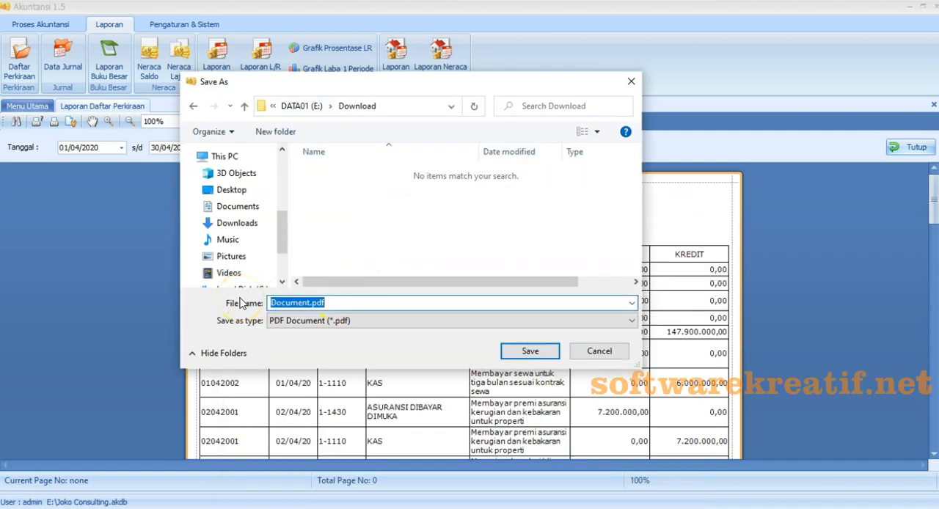
type("Lapor")
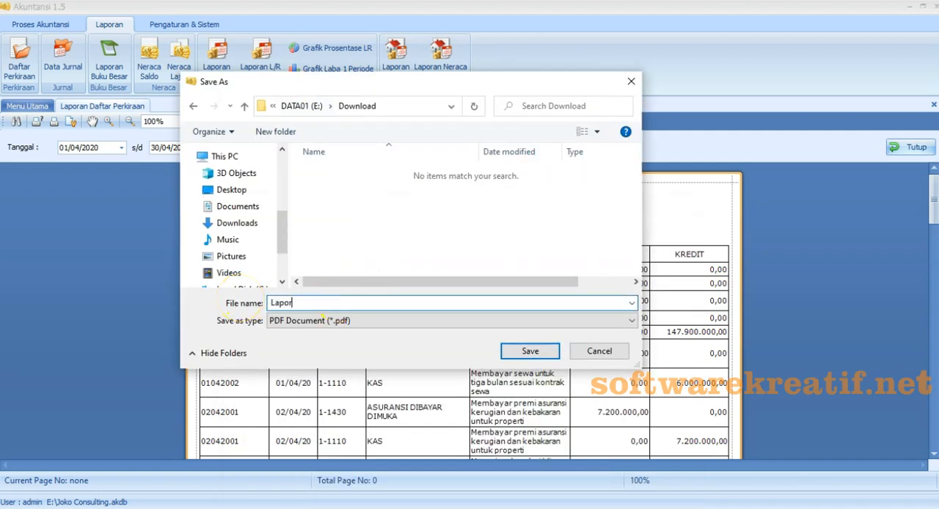
type("an Ju")
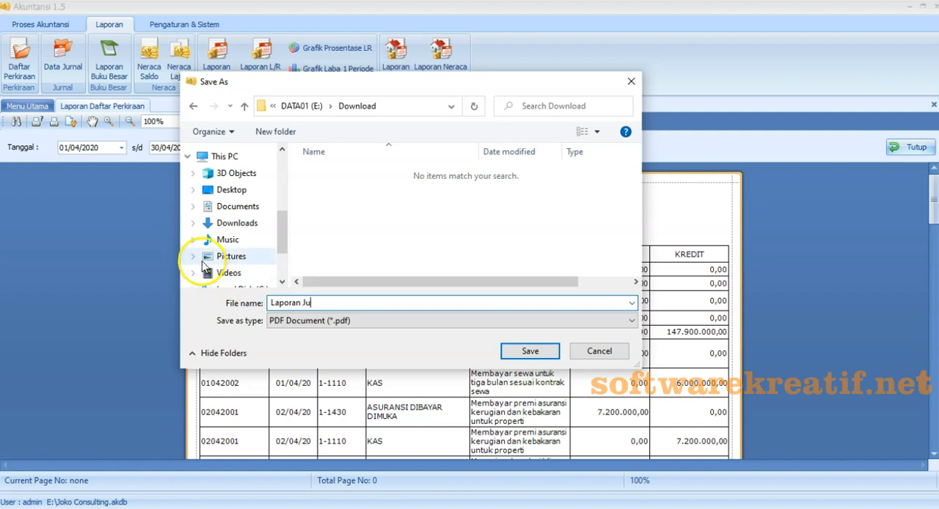
type("rnal Ar")
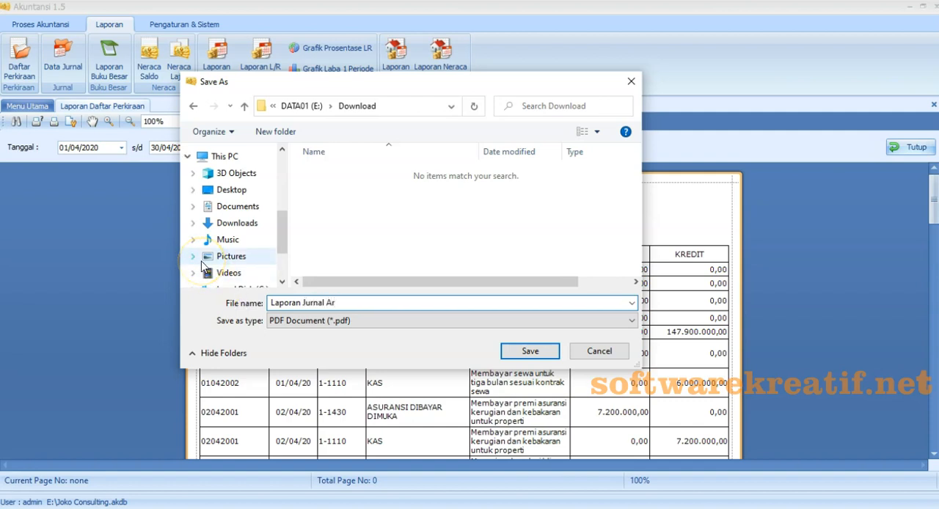
type("ril 2020")
left_click(531, 353)
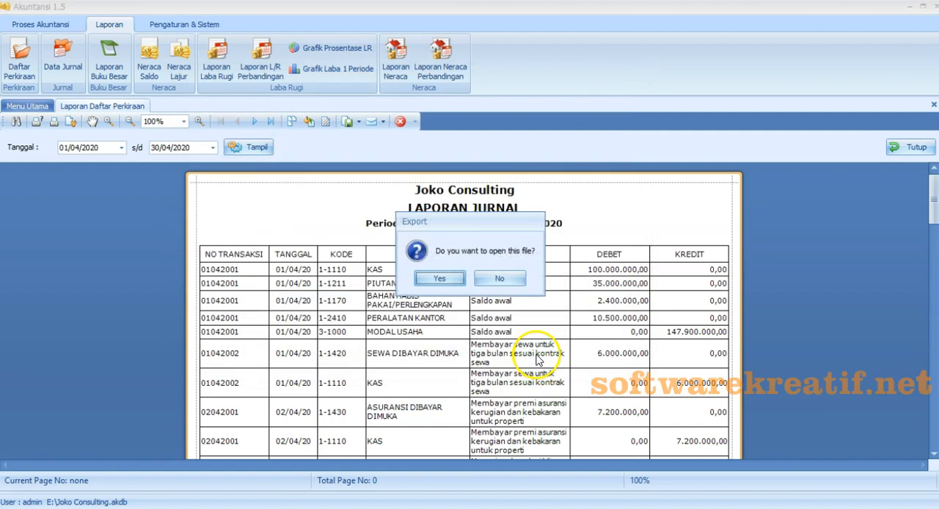
- Open the exported PDF to check its entries through the final totals, and close both the PDF and the journal report
left_click(443, 280)
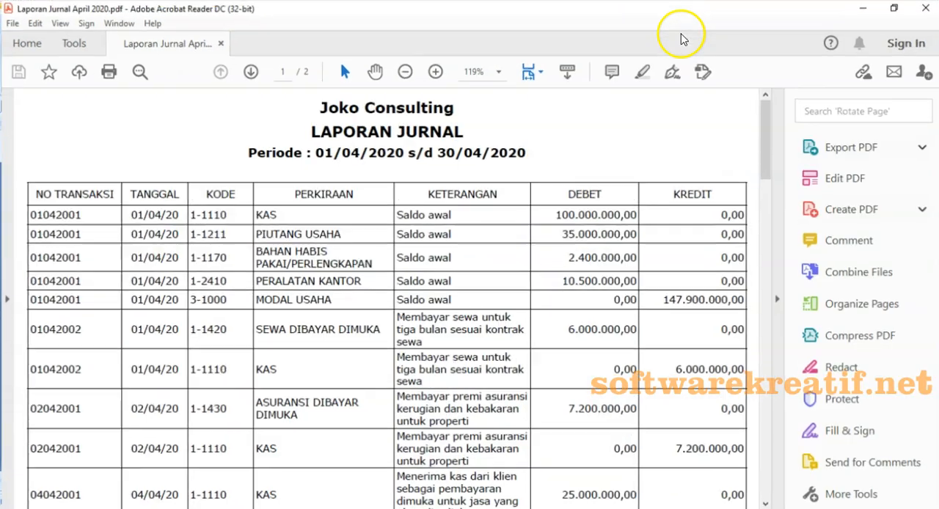
scroll(284, 176, "down", 3)
scroll(284, 177, "down", 3)
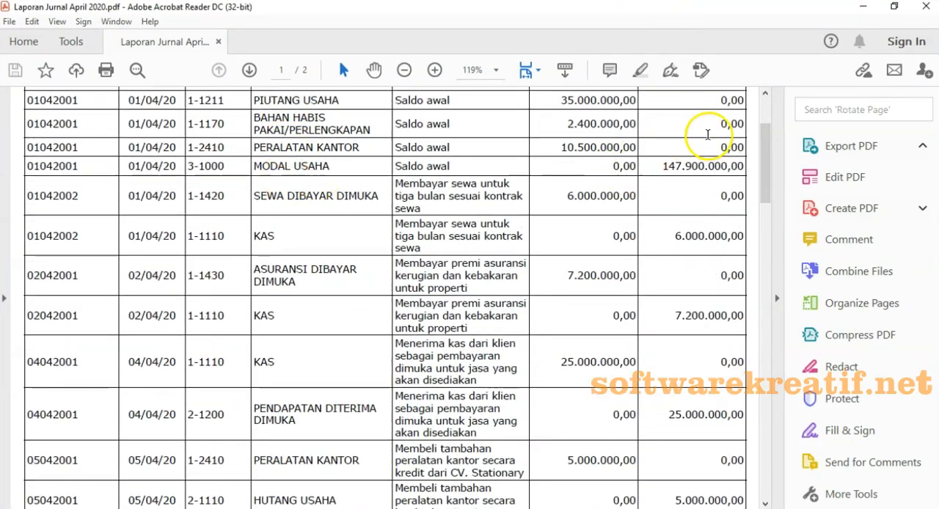
left_click_drag(768, 134, 780, 424)
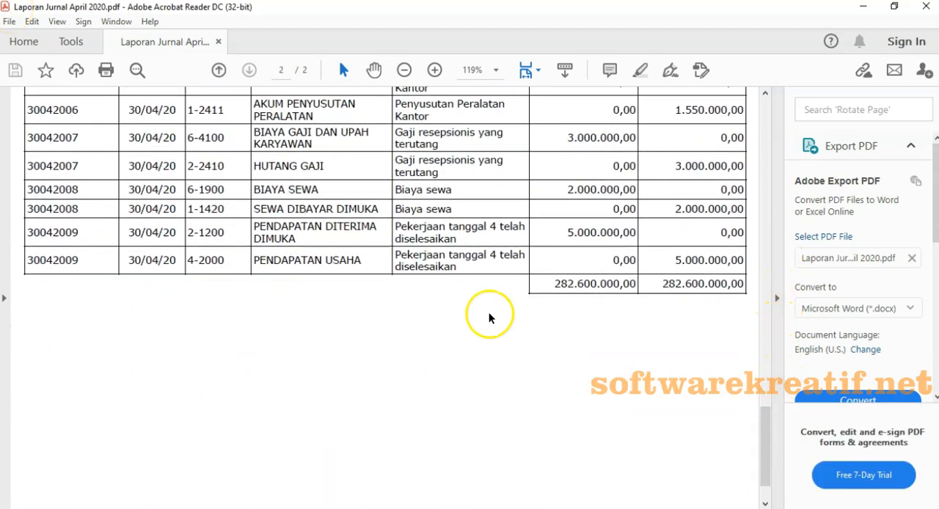
scroll(488, 316, "up", 7)
scroll(490, 317, "up", 15)
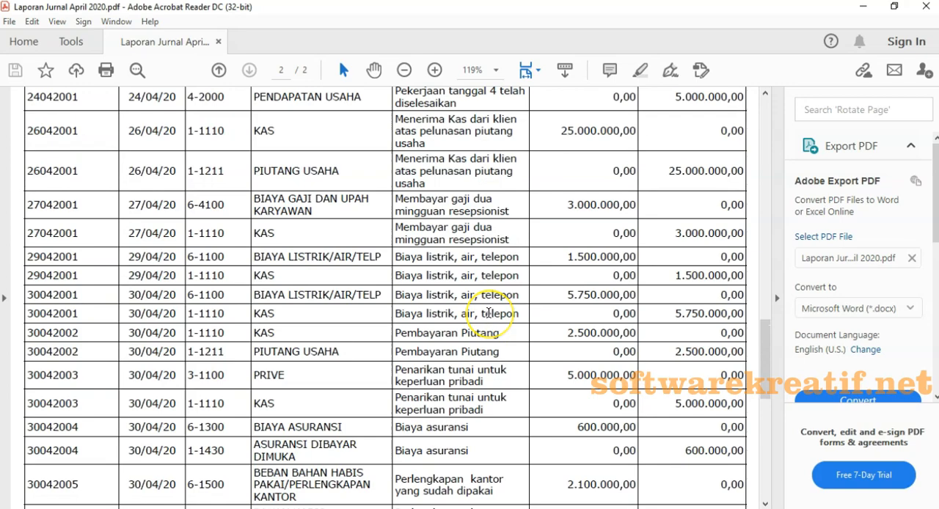
scroll(490, 314, "up", 12)
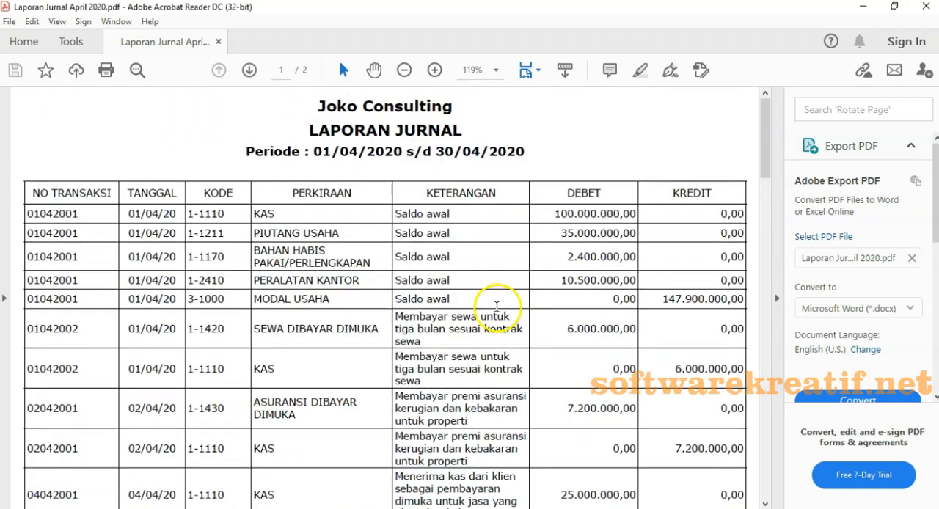
left_click(922, 8)
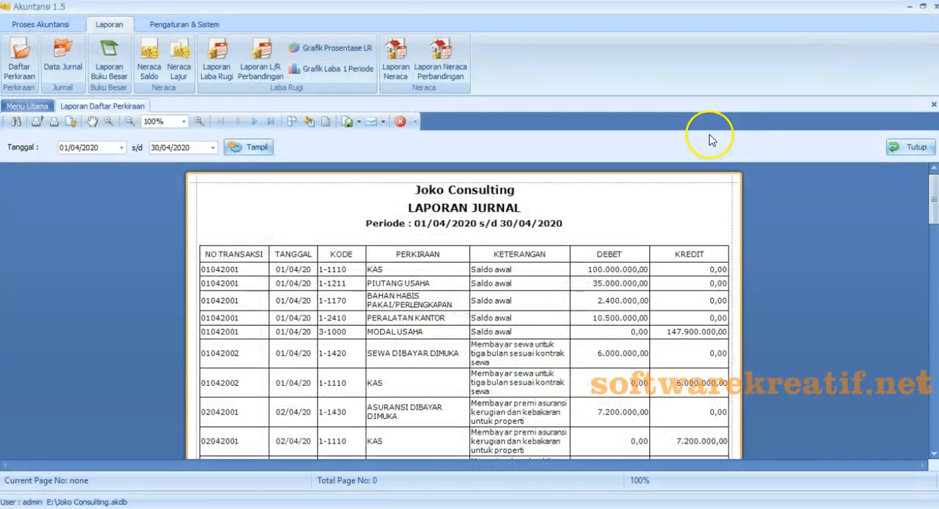
left_click(913, 147)
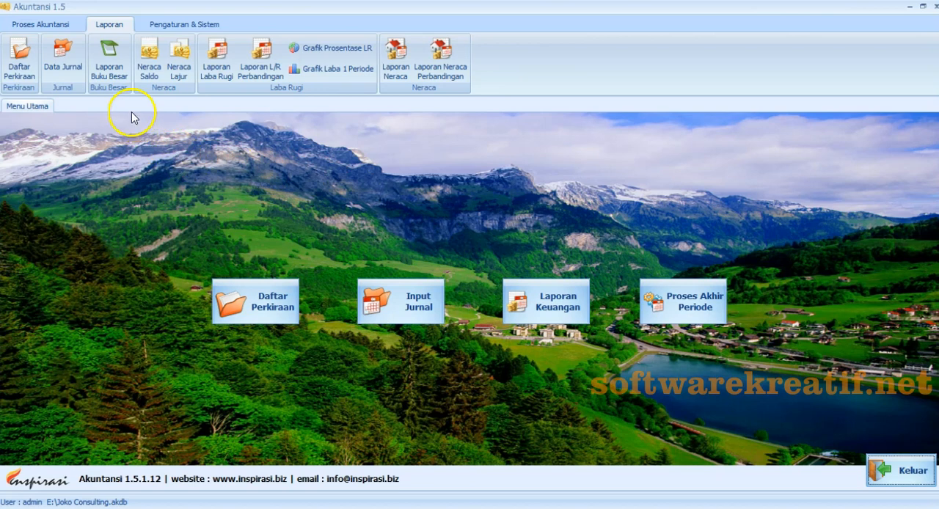
- Open the general ledger report (Laporan Buku Besar) and set its period to 2020 and its start date to 01/04/2020
left_click(110, 74)
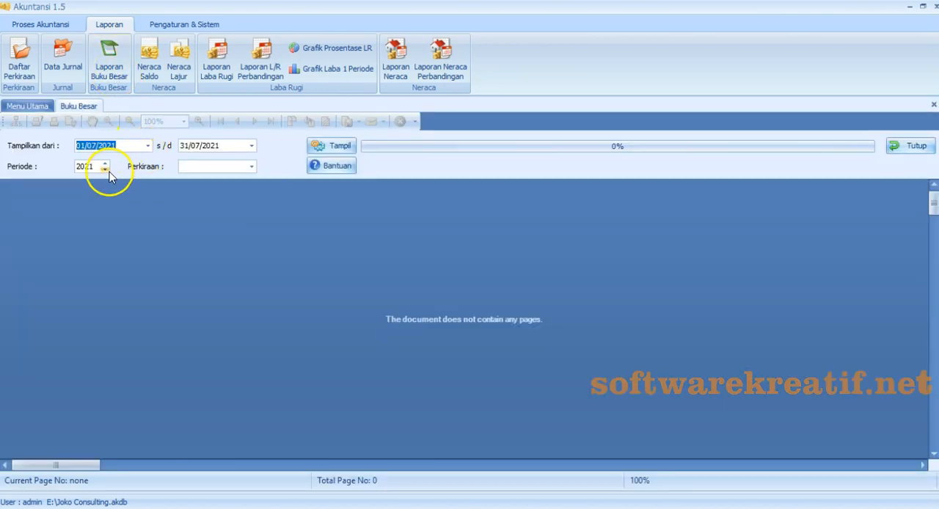
left_click(107, 171)
left_click(148, 145)
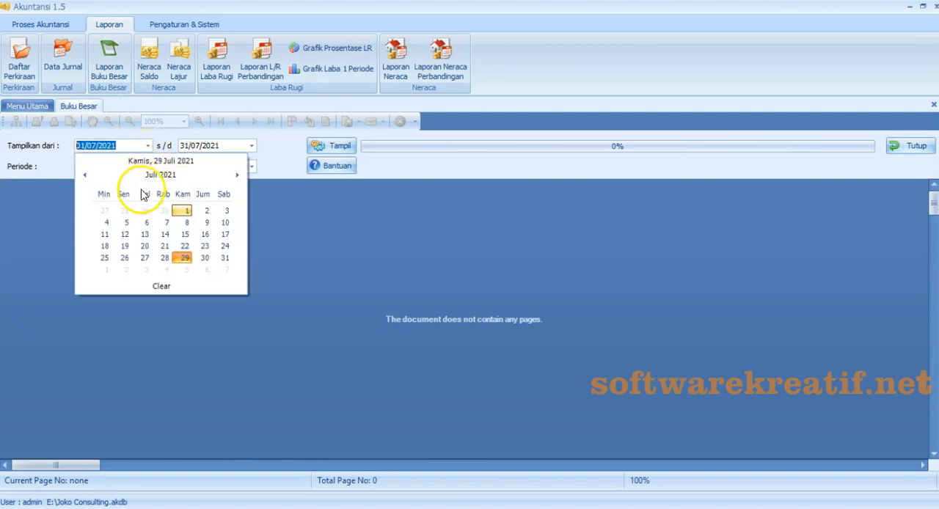
left_click(149, 175)
left_click(84, 175)
left_click(221, 202)
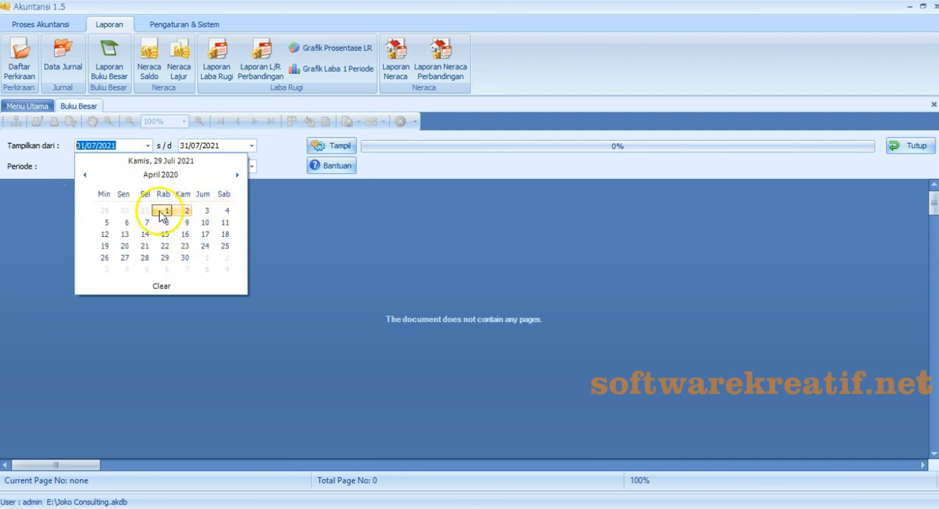
left_click(163, 211)
- Set the general ledger report's end date to 30/04/2020
left_click(251, 146)
left_click(264, 174)
left_click(190, 175)
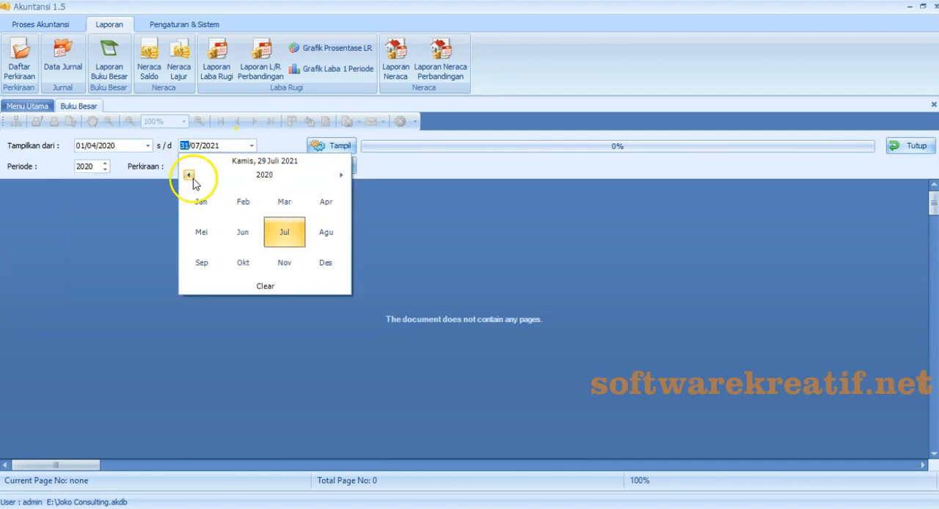
left_click(328, 203)
left_click(289, 260)
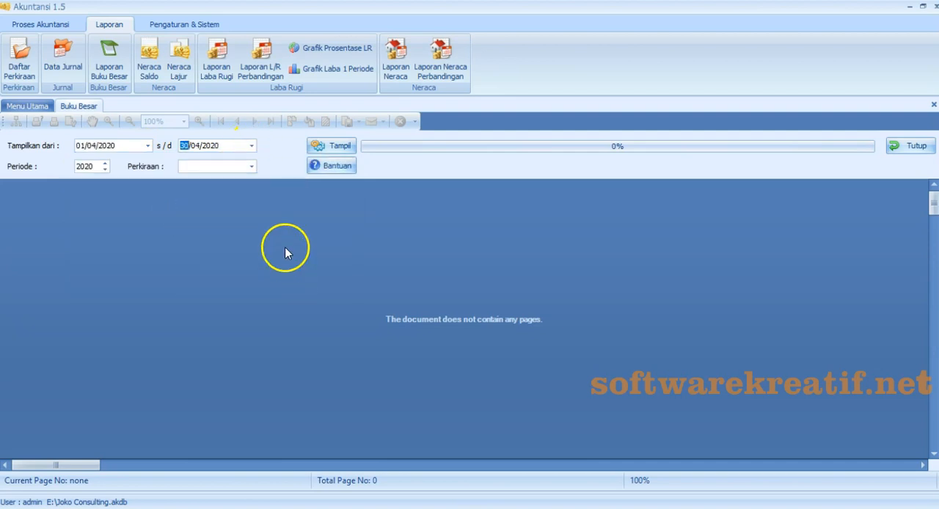
- Generate the general ledger for account 1-1110 KAS and review its entries through the debit and credit totals
left_click(251, 166)
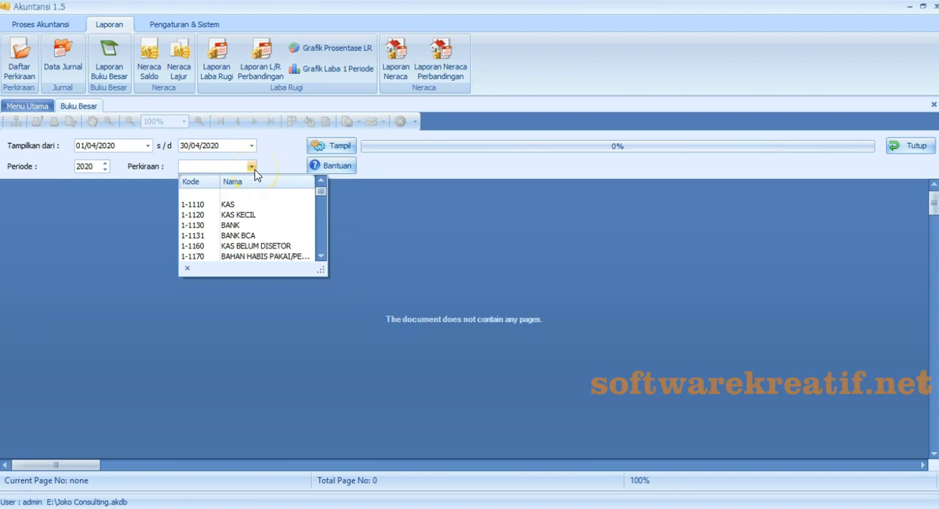
left_click(265, 211)
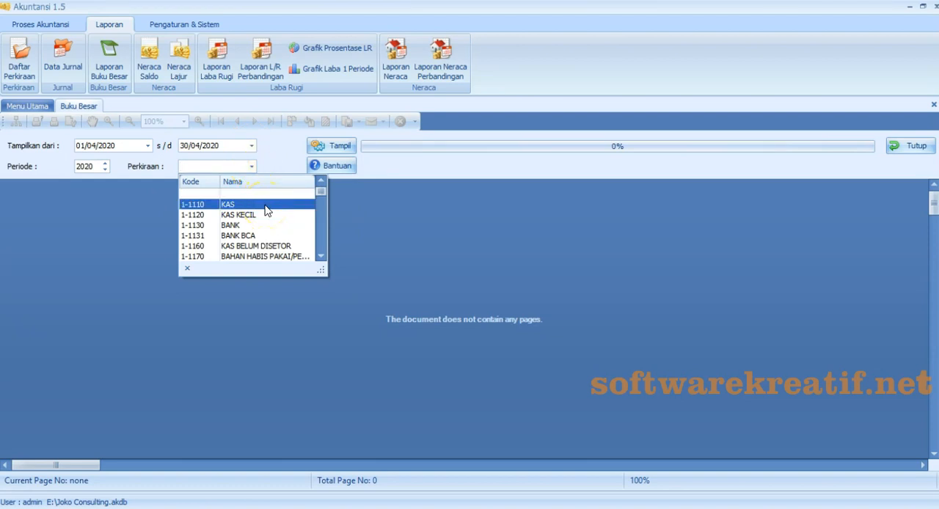
left_click(334, 149)
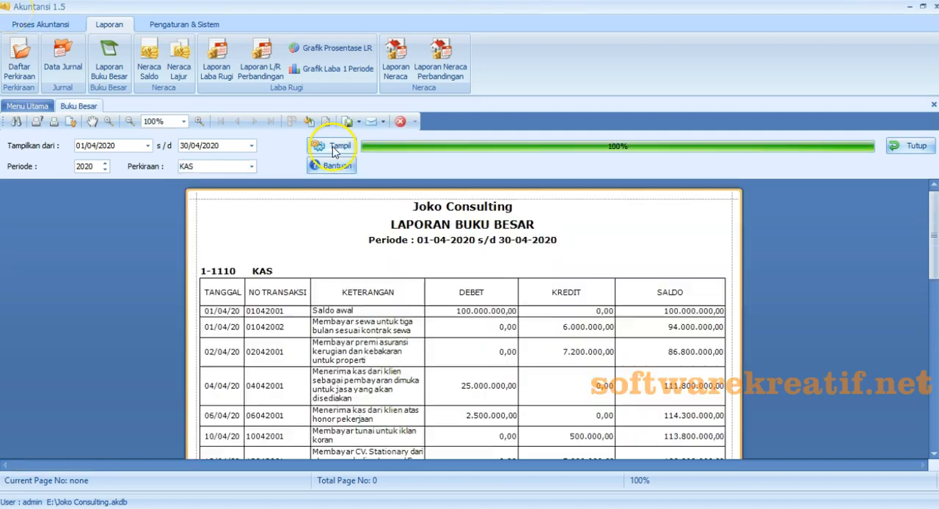
left_click(302, 318)
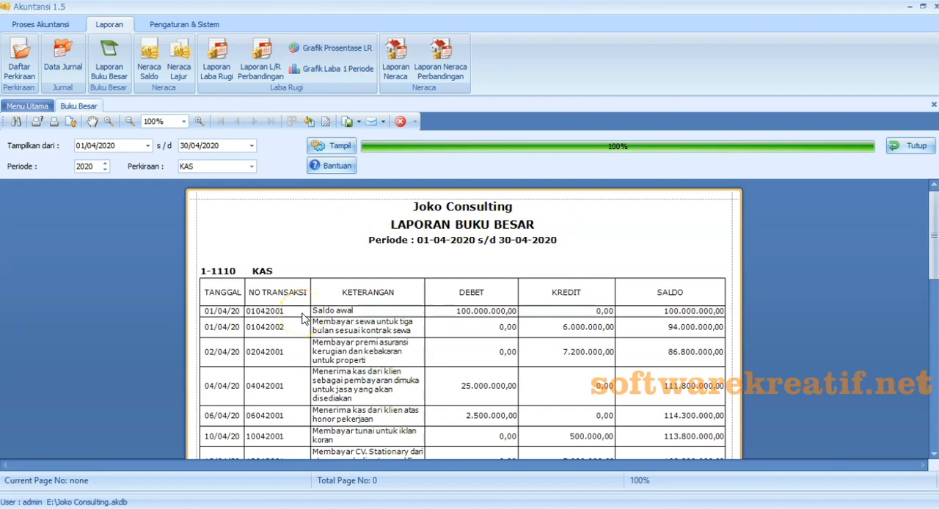
scroll(303, 317, "down", 5)
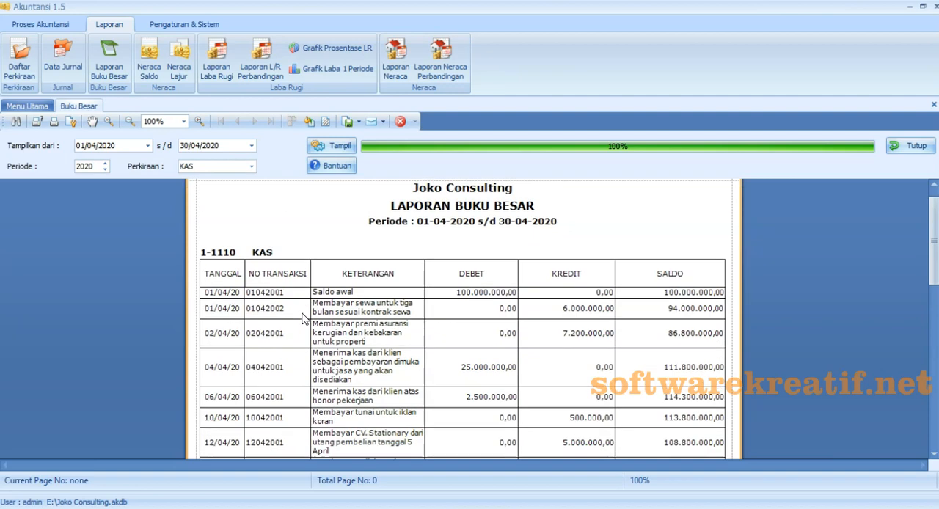
scroll(302, 318, "down", 5)
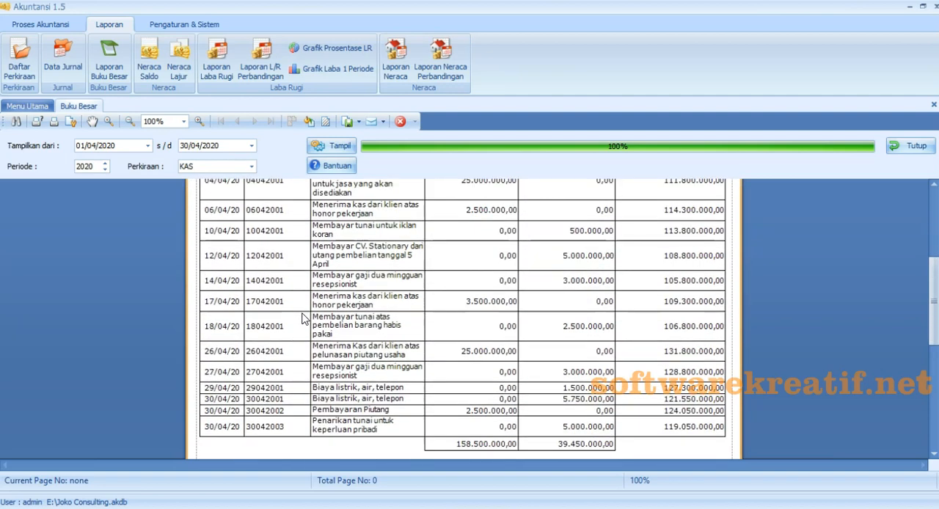
left_click(932, 314)
mouse_move(932, 314)
left_mouse_down()
mouse_move(926, 398)
mouse_move(935, 151)
mouse_move(930, 299)
left_mouse_up()
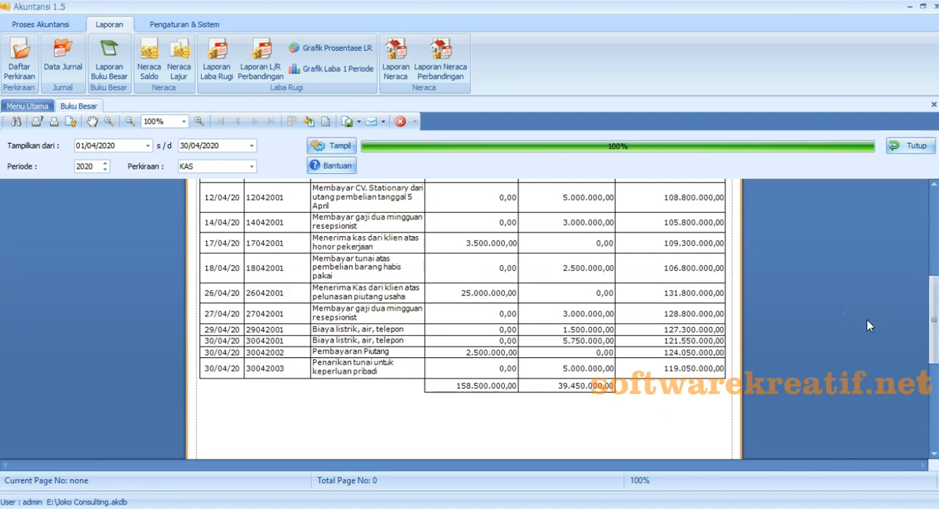
- Export the KAS ledger as an Excel document with default options, saving it as Laporan Buku Besar Kas April 2020
left_click(359, 123)
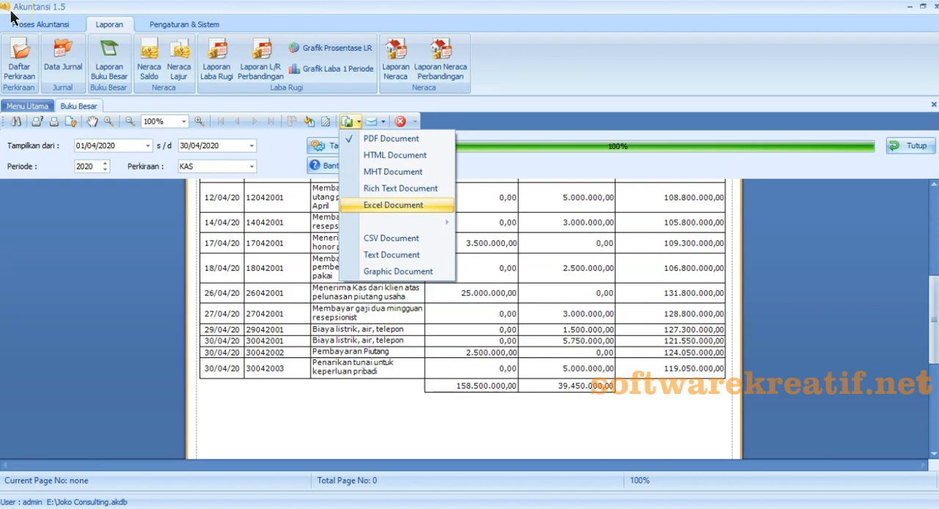
left_click(369, 208)
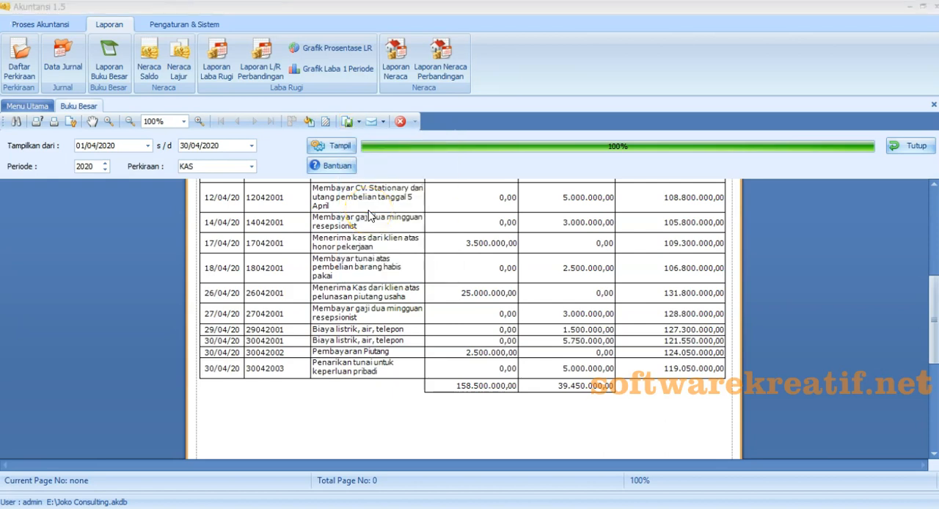
left_click(476, 323)
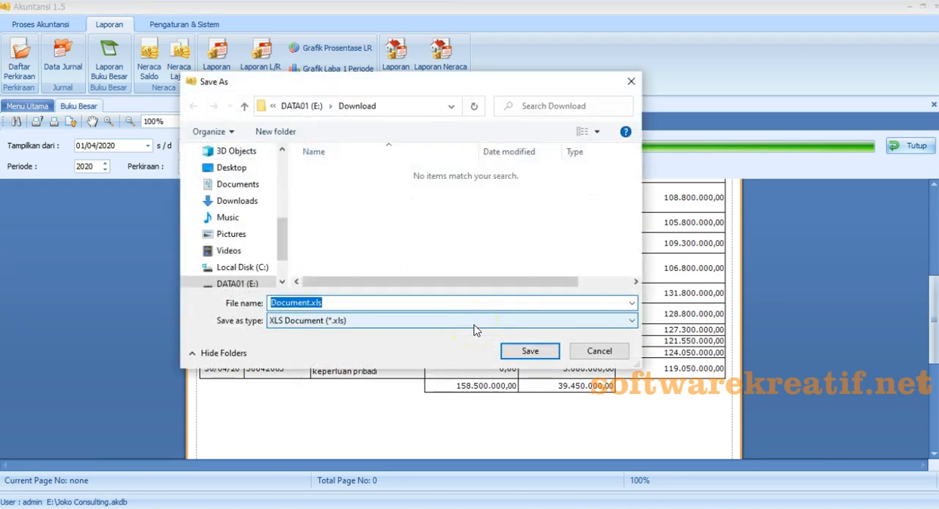
type("Laporan Buku Besar Kas April 2020")
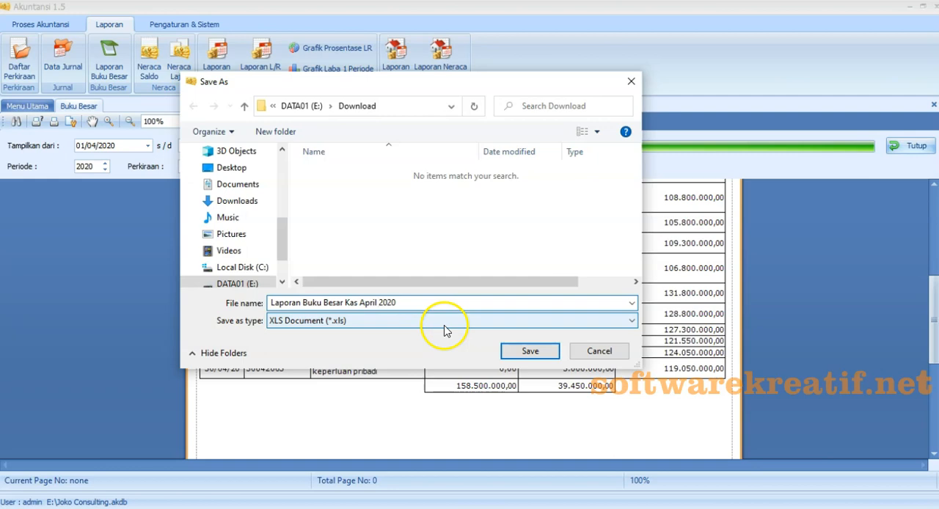
left_click(530, 351)
- Check the exported KAS ledger in Excel, fitting the TANGGAL column to its dates, and close the workbook without saving
left_click(438, 275)
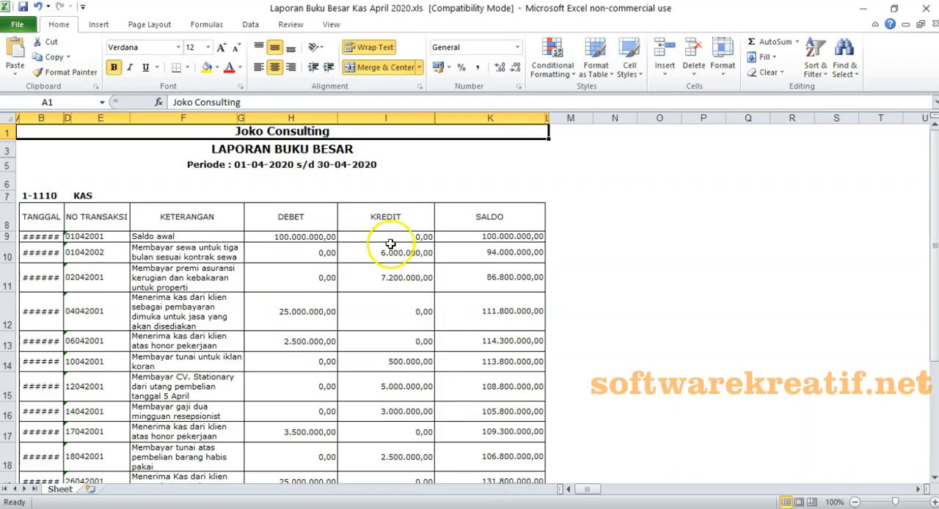
double_click(64, 117)
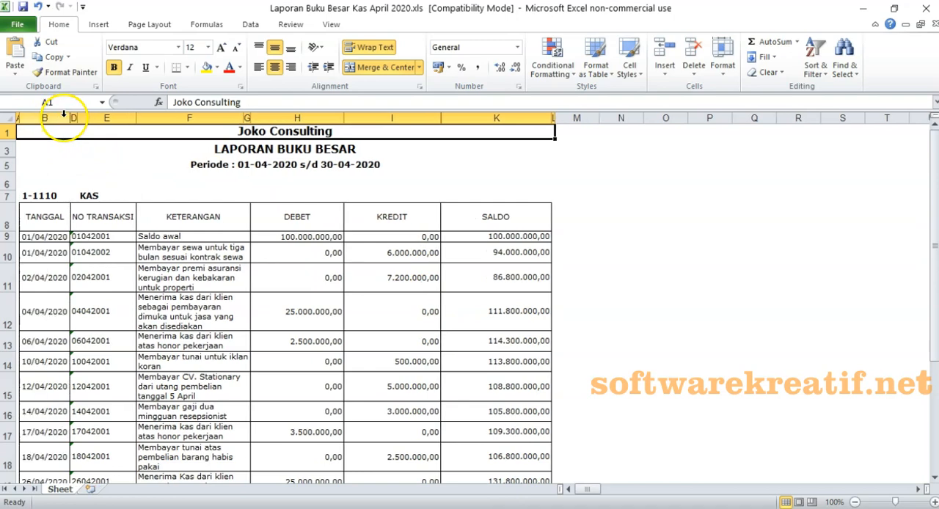
scroll(427, 315, "down", 2)
scroll(427, 316, "down", 4)
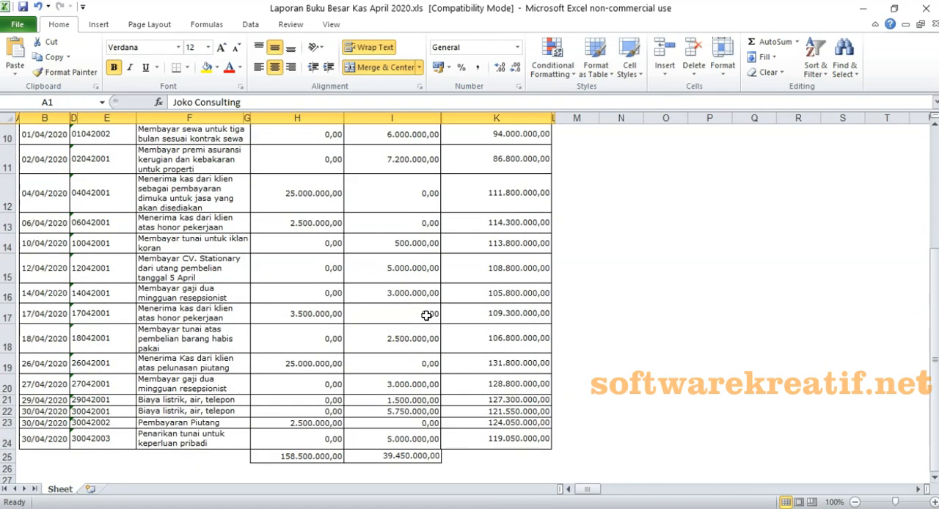
scroll(427, 315, "up", 1)
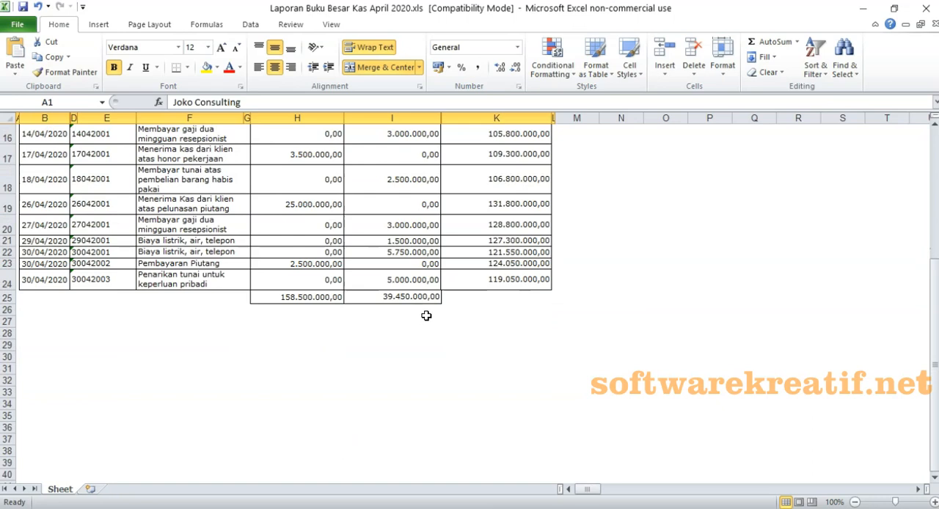
scroll(426, 315, "up", 1)
left_click(475, 358)
scroll(475, 365, "up", 4)
scroll(476, 366, "down", 5)
scroll(475, 366, "up", 5)
key("alt+F4")
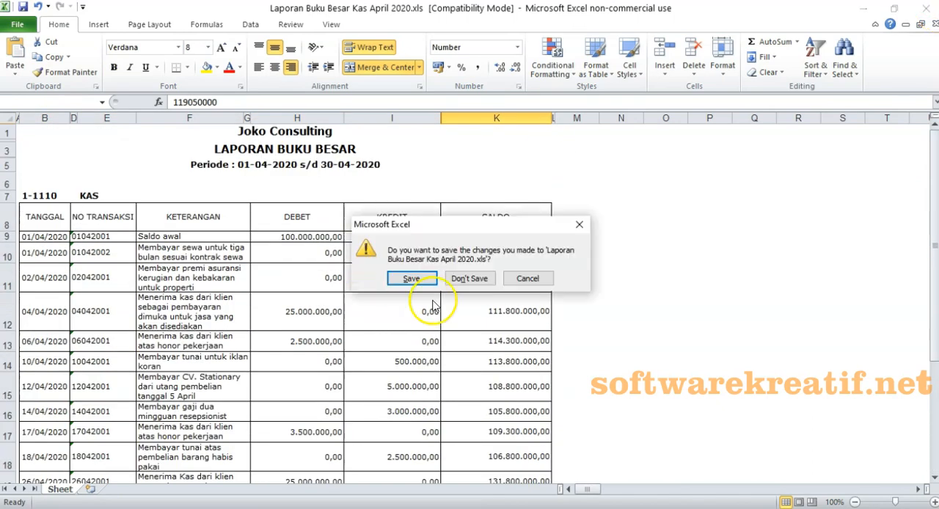
left_click(478, 336)
- Generate the general ledger for account 1-1211 PIUTANG USAHA over the same April 2020 period
left_click(252, 167)
left_click(294, 259)
left_click(332, 146)
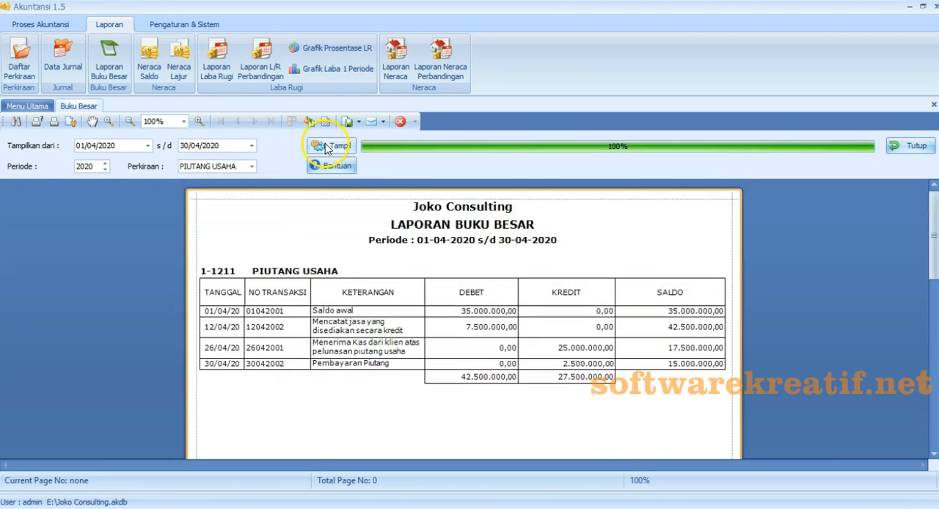
- Generate the general ledgers for another current-asset account and for 1-2410 PERALATAN KANTOR over the same April 2020 period
left_click(252, 167)
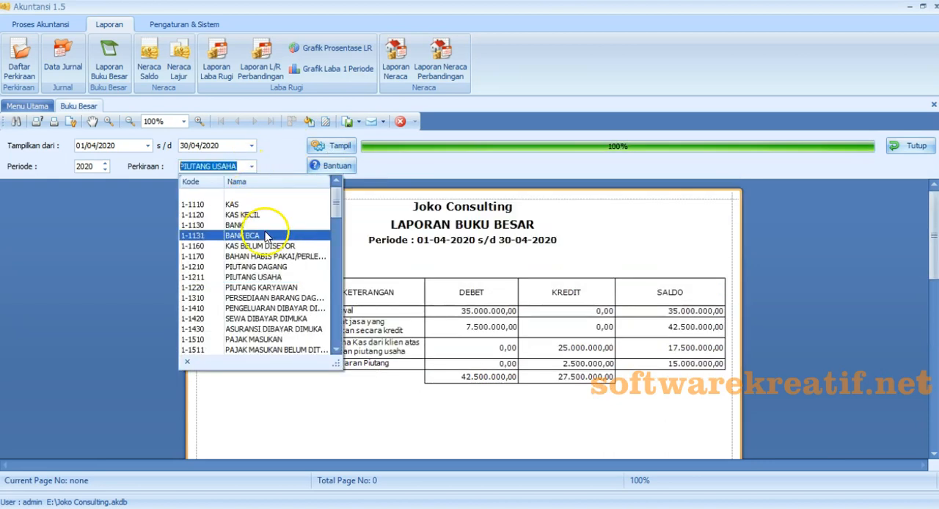
left_click(294, 249)
left_click(332, 146)
left_click(252, 167)
left_click(334, 384)
left_click(334, 147)
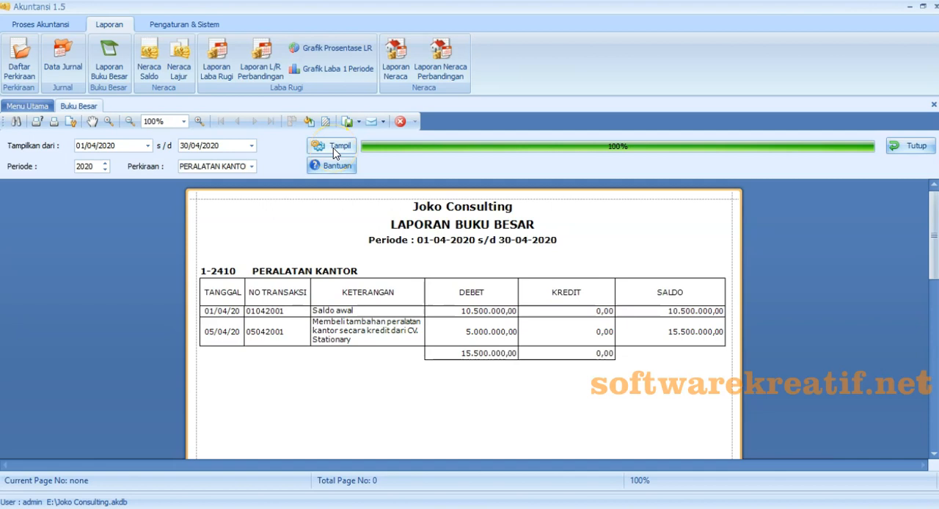
- Generate the general ledgers for 1-2411 AKUM PENYUSUTAN PERALATAN and 1-1420 SEWA DIBAYAR DIMUKA
left_click(252, 167)
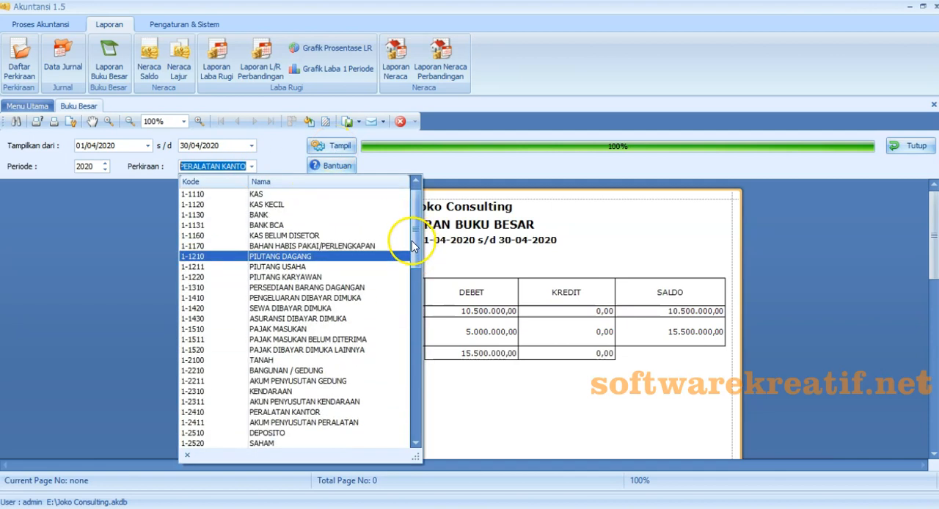
left_click(304, 422)
left_click(333, 146)
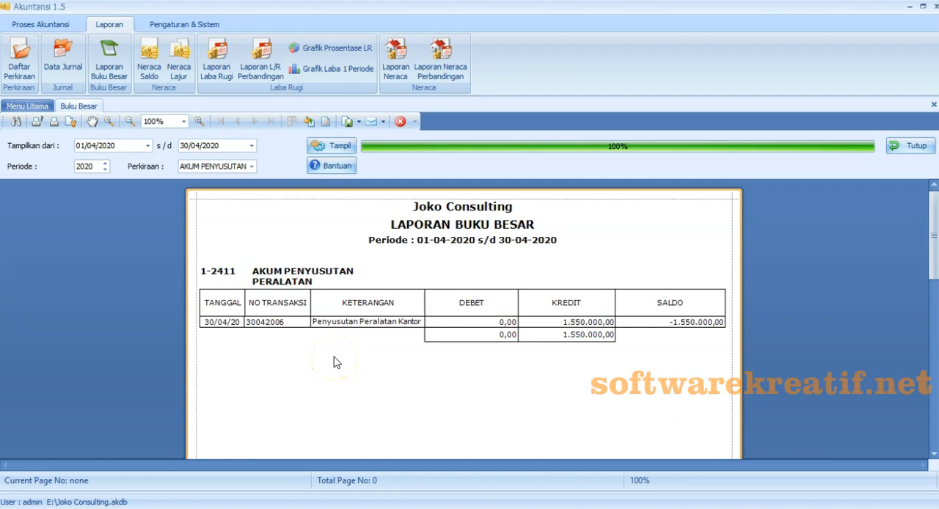
left_click(251, 166)
left_click_drag(417, 246, 417, 254)
left_click(367, 289)
left_click(334, 151)
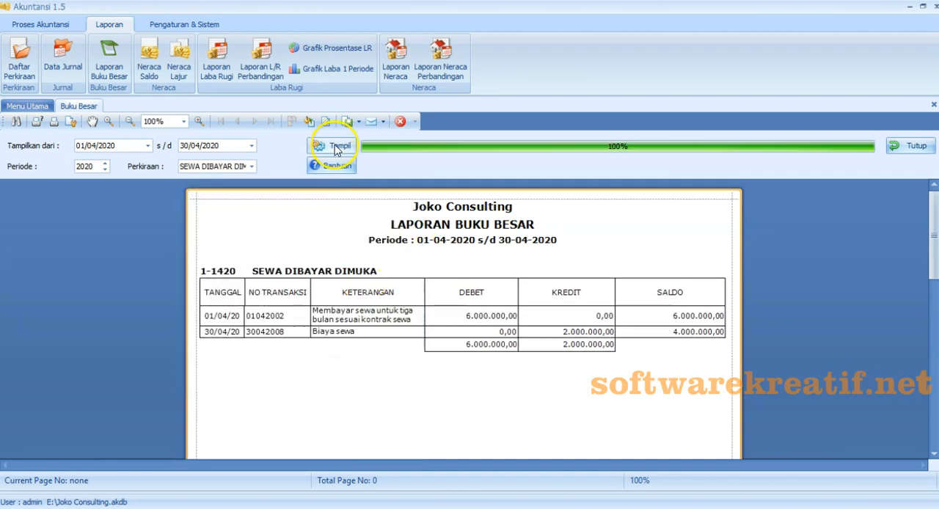
- Generate the general ledgers for 1-1430 ASURANSI DIBAYAR DIMUKA and 2-1110 HUTANG USAHA
left_click(252, 167)
left_click(243, 296)
left_click(344, 146)
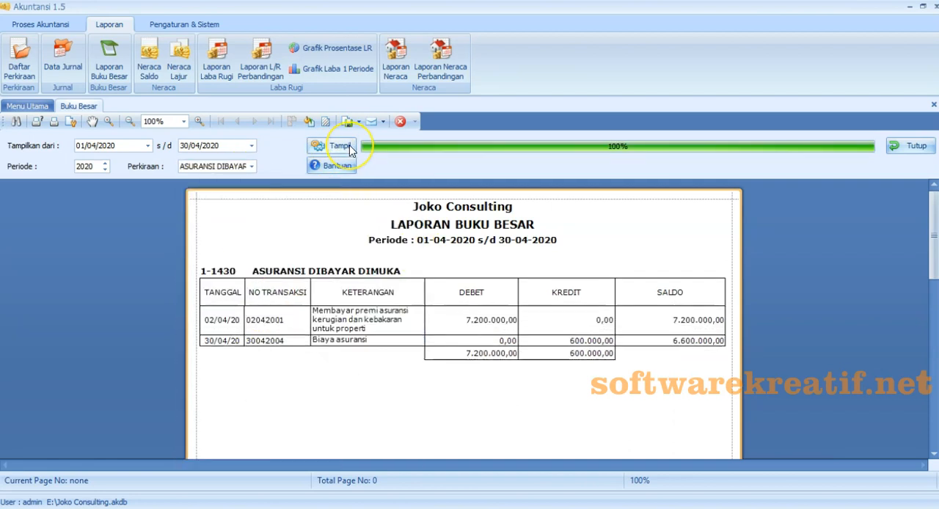
left_click(252, 166)
left_click(272, 234)
left_click(334, 147)
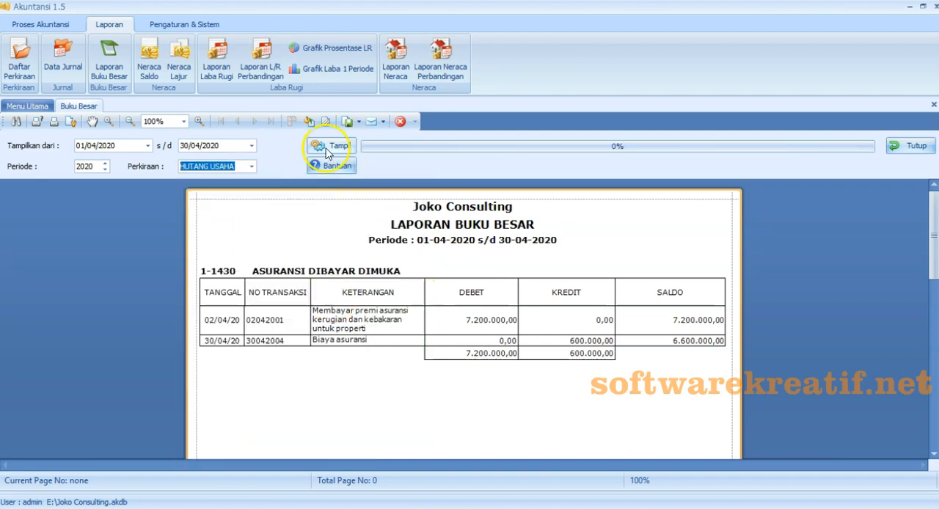
- Generate the general ledgers for HUTANG GAJI and 2-1200 PENDAPATAN DITERIMA DIMUKA
left_click(251, 166)
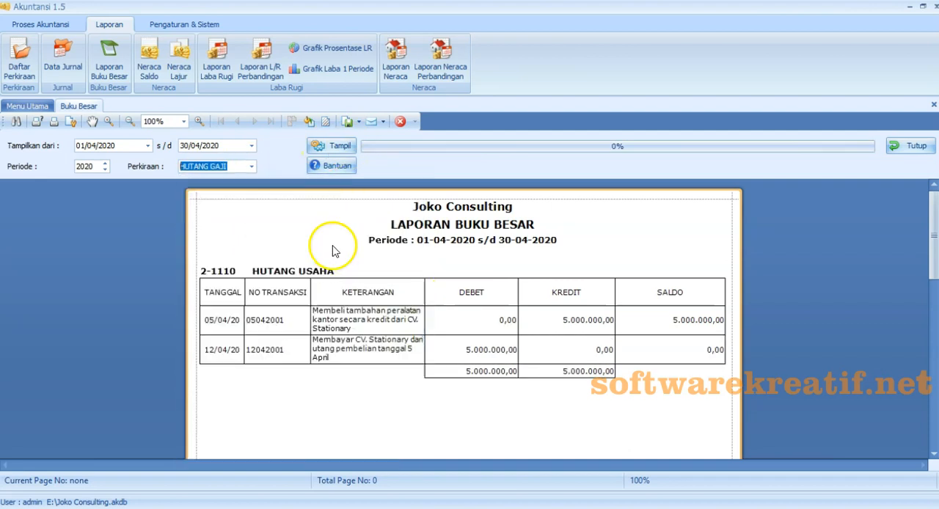
left_click(325, 247)
left_click(252, 167)
left_click_drag(416, 266, 430, 294)
left_click(323, 281)
left_click(336, 151)
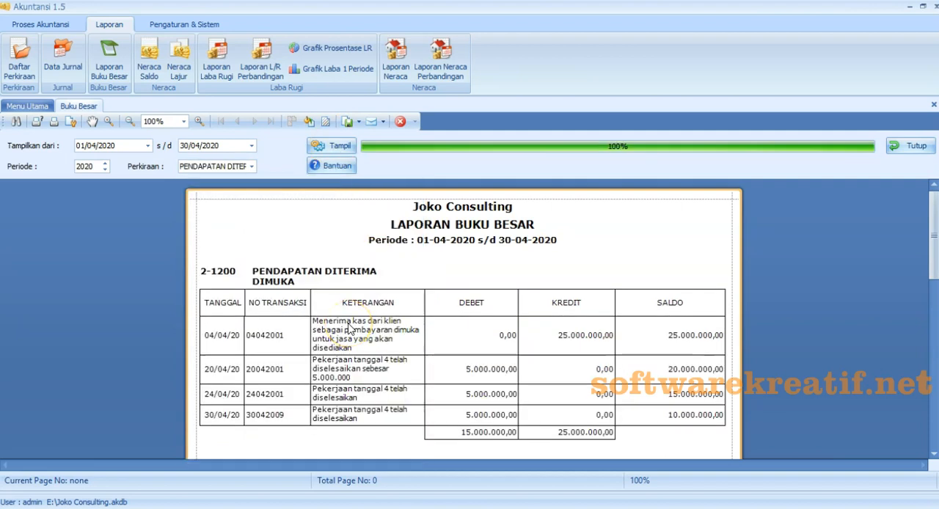
- Generate the general ledgers for the equity accounts 3-1000 MODAL USAHA and 3-1100 PRIVE
left_click(252, 166)
left_click(315, 352)
left_click(334, 146)
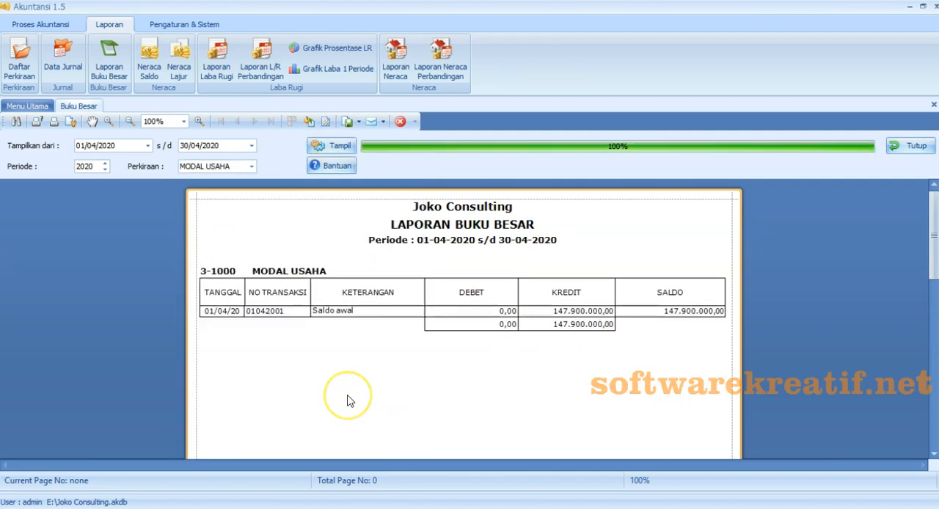
left_click(252, 167)
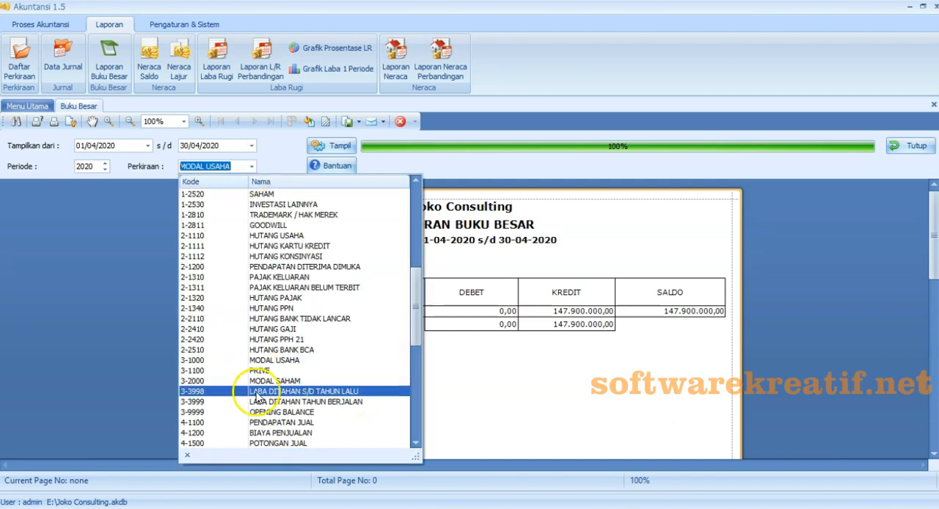
left_click(251, 392)
left_click(335, 147)
left_click(351, 408)
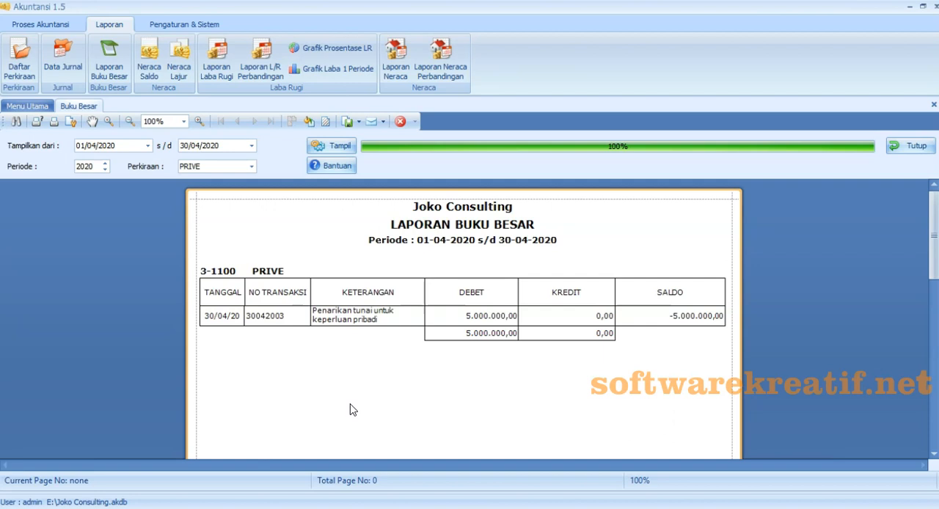
- Generate and review the general ledger for account 4-2000 PENDAPATAN USAHA, and close the Buku Besar report
left_click(252, 167)
left_click_drag(420, 319, 424, 333)
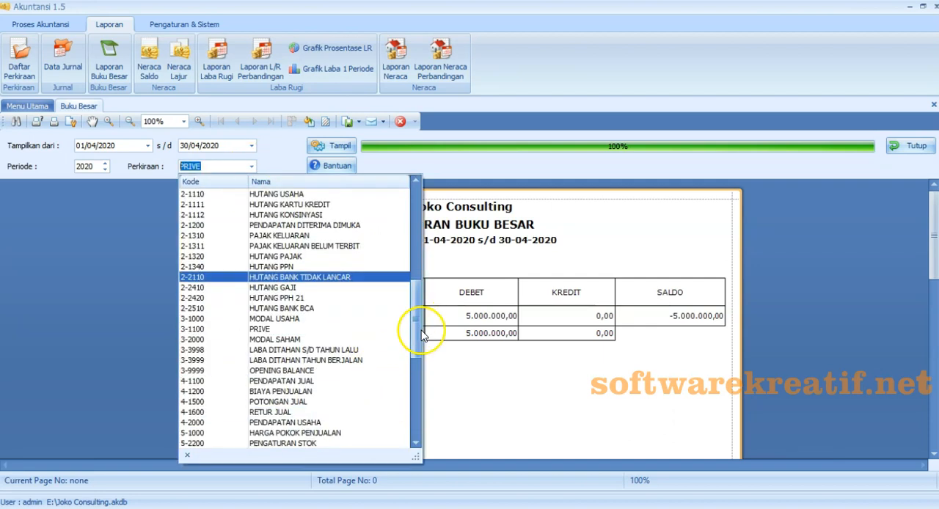
left_click(294, 424)
left_click(335, 146)
left_click(436, 425)
scroll(436, 424, "down", 1)
left_click(911, 146)
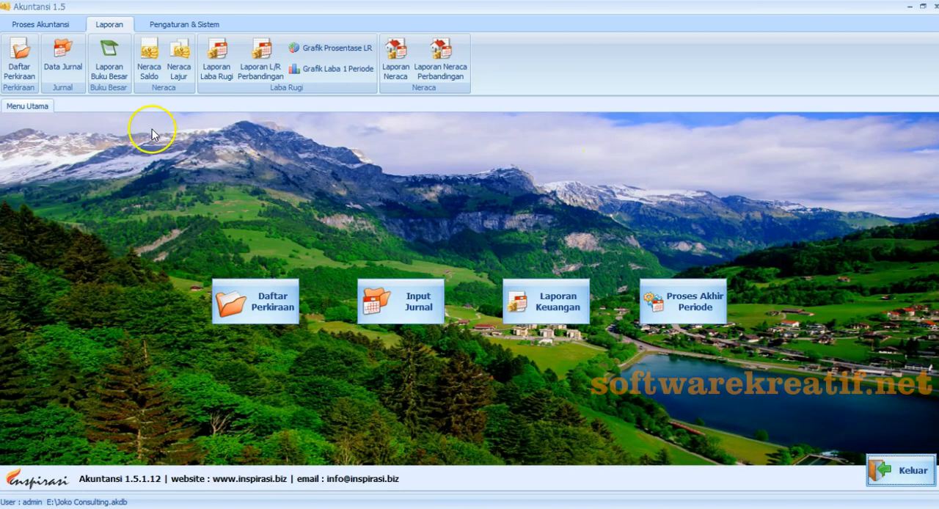
- Open the Neraca Saldo report and set its dates from 01/04/2020 to 30/04/2020 with period 2020
left_click(150, 68)
left_click(147, 146)
left_click(160, 176)
left_click(87, 177)
left_click(222, 202)
left_click(161, 213)
left_click(252, 146)
left_click(264, 176)
left_click(190, 176)
left_click(326, 202)
left_click(288, 258)
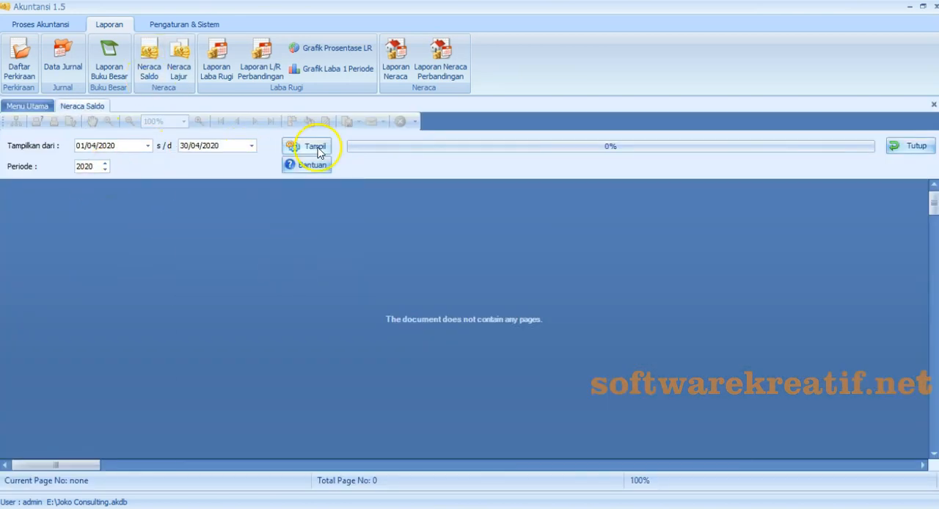
- Generate the April 2020 trial balance and review its accounts through the debit and credit totals
left_click(318, 146)
scroll(298, 290, "down", 4)
scroll(298, 291, "up", 4)
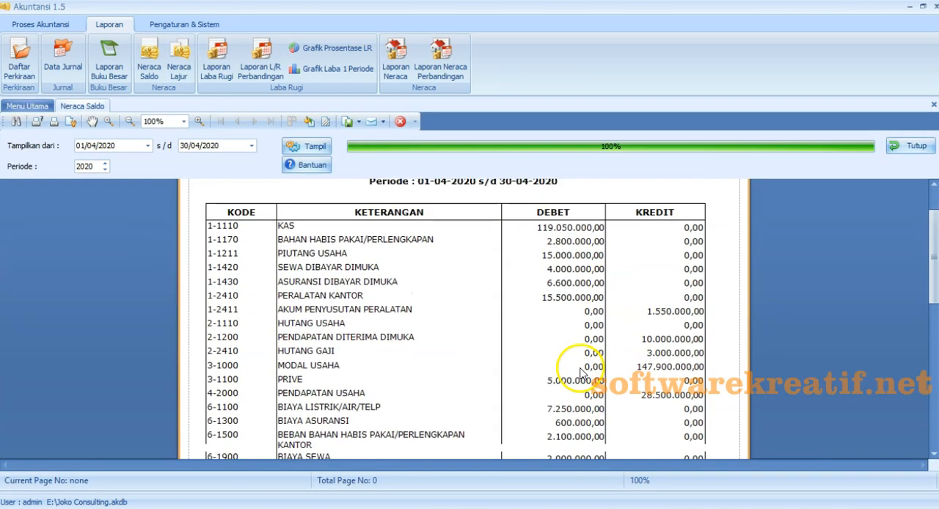
scroll(512, 309, "down", 1)
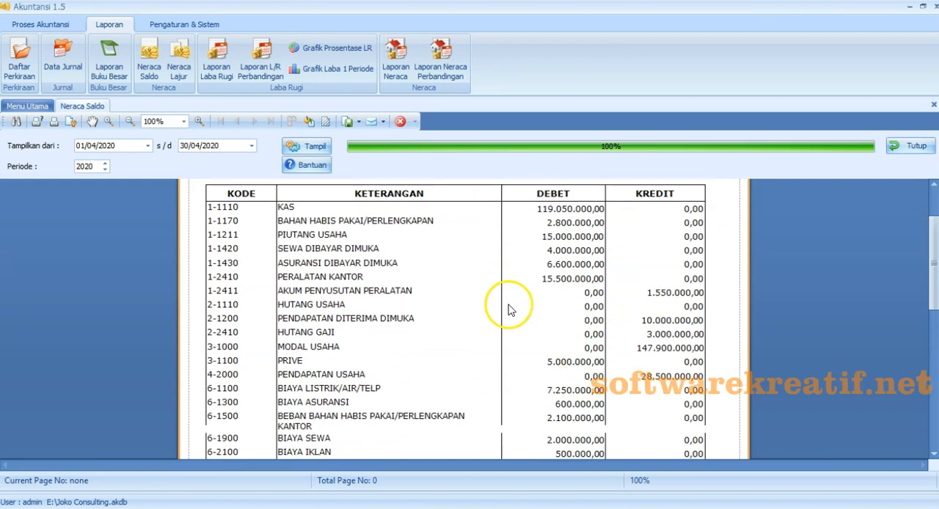
scroll(512, 309, "down", 3)
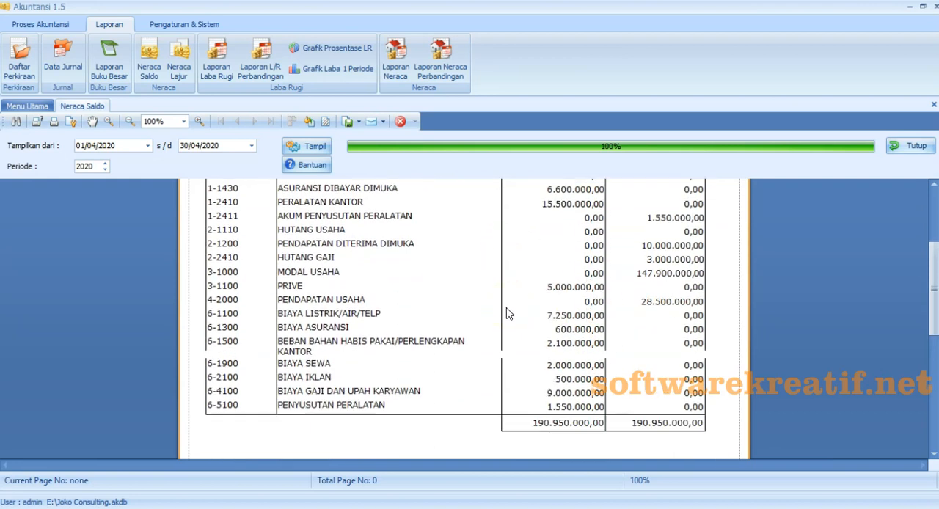
scroll(509, 313, "up", 5)
- Export the trial balance to Excel with default options as Laporan Neraca Saldo April 2020, and check the exported workbook
left_click(349, 121)
left_click(374, 206)
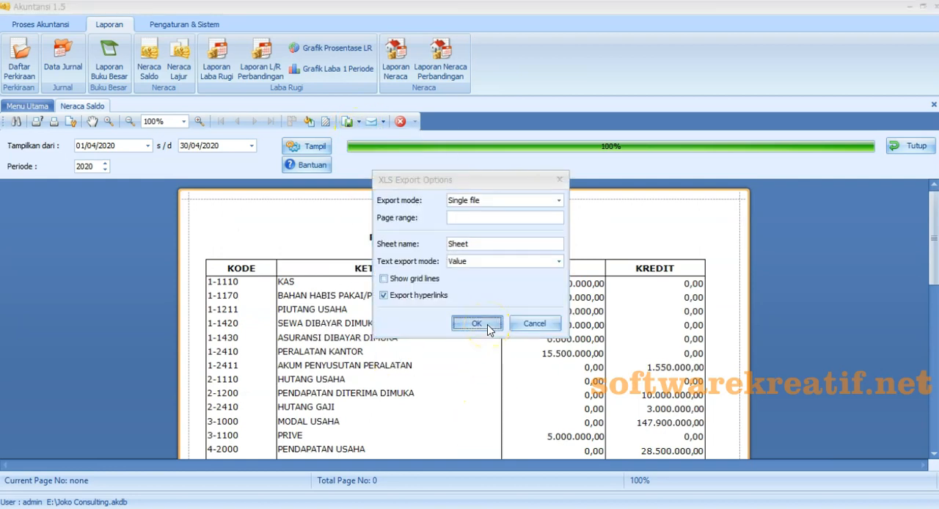
left_click(488, 327)
type("Laporan Neraca Saldo April 2020")
left_click(515, 349)
left_click(438, 277)
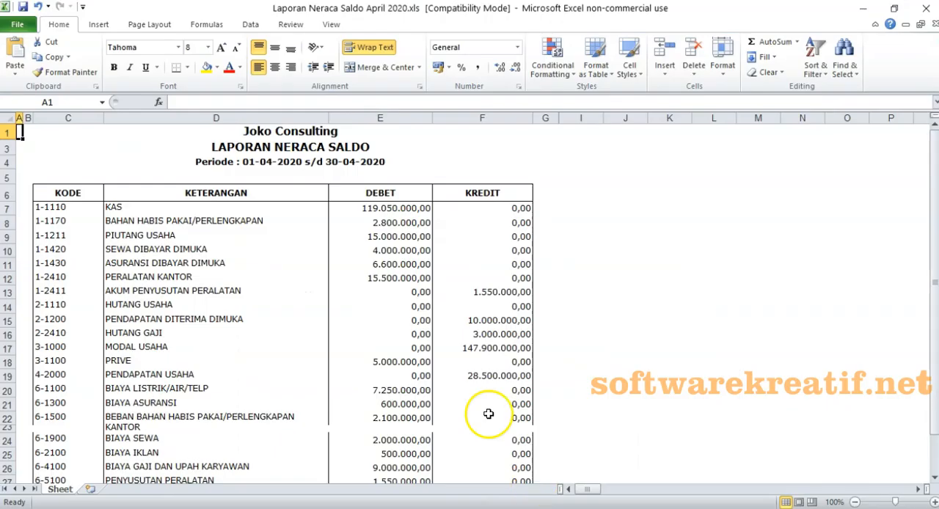
scroll(309, 213, "down", 1)
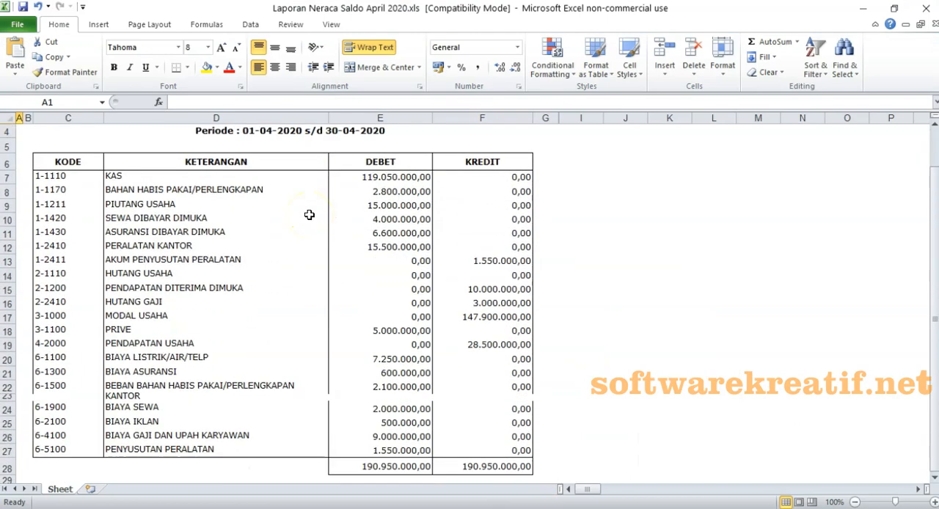
scroll(309, 215, "up", 1)
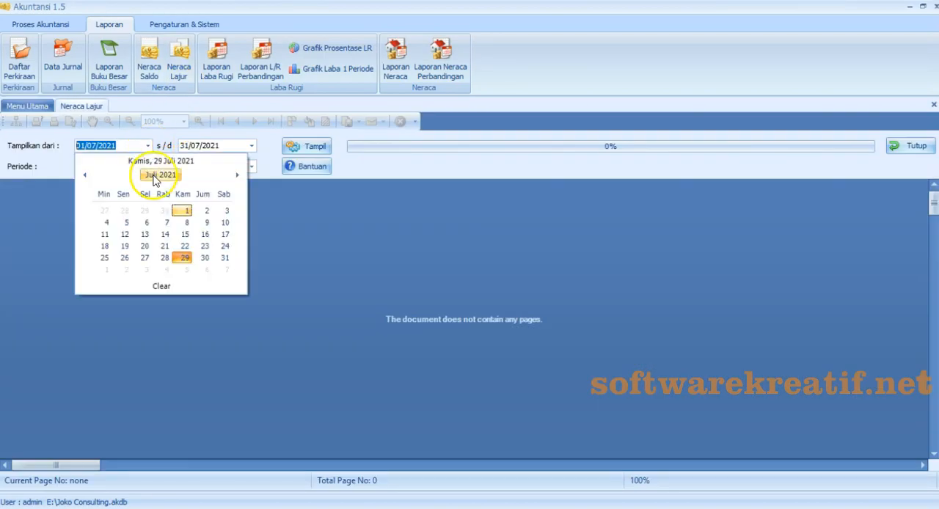
- Set the Neraca Lajur report's dates from 01/04/2020 to 30/04/2020 with period 2020
left_click(155, 176)
left_click(167, 211)
left_click(252, 146)
left_click(257, 176)
left_click(287, 257)
left_click(105, 170)
- Generate the April 2020 Neraca Lajur worksheet report and review its accounts through the column totals
left_click(306, 146)
scroll(309, 327, "down", 5)
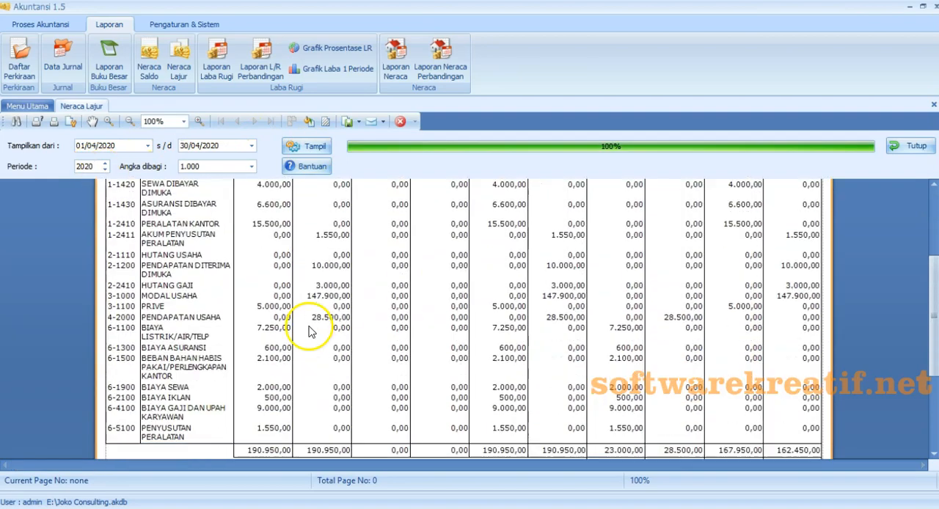
scroll(309, 327, "down", 2)
scroll(309, 329, "up", 6)
scroll(308, 329, "down", 4)
scroll(306, 322, "up", 5)
- Export the Neraca Lajur report to Excel as Laporan Neraca Lajur April 2020, and look through the exported workbook
left_click(359, 123)
left_click(360, 208)
left_click(461, 348)
type("Laporan Neraca")
left_click_drag(453, 87, 463, 109)
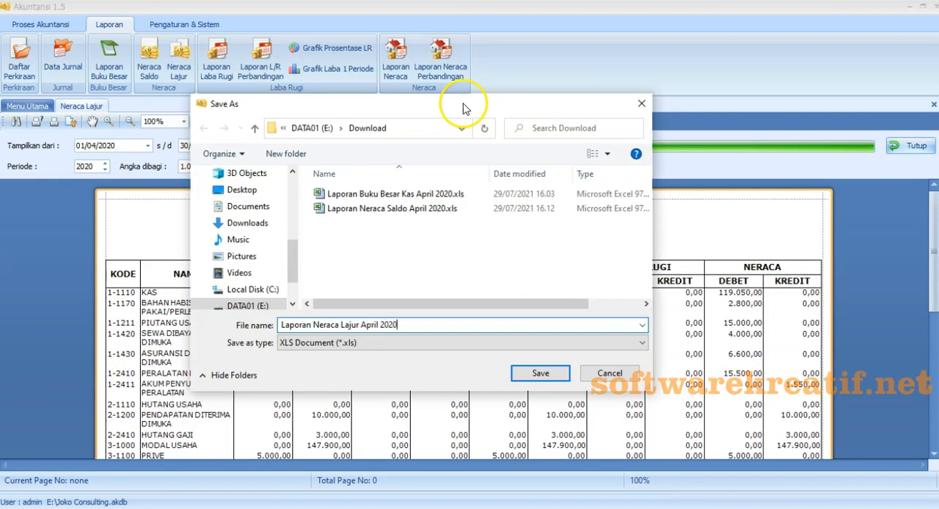
left_click(540, 373)
key("Return")
scroll(466, 344, "down", 5)
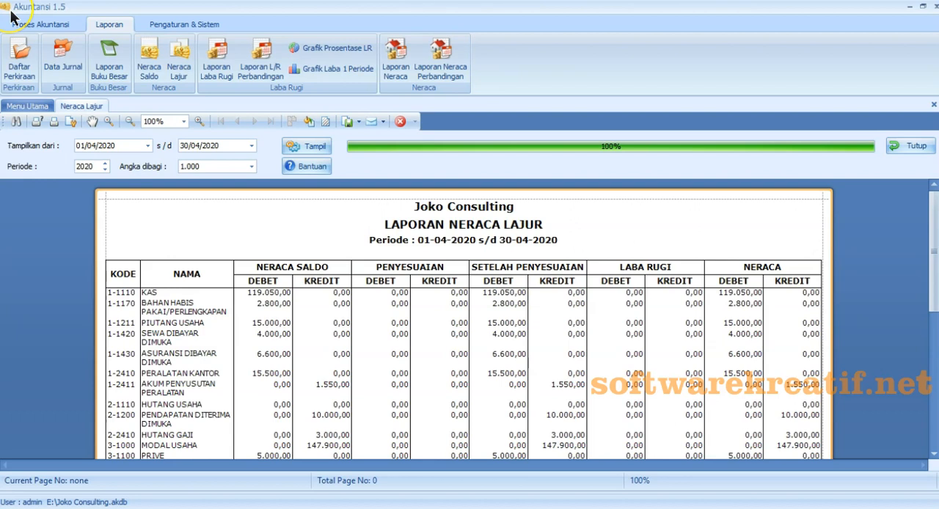
- Open the Laba Rugi report and set its start date to 01/04/2020
left_click(220, 73)
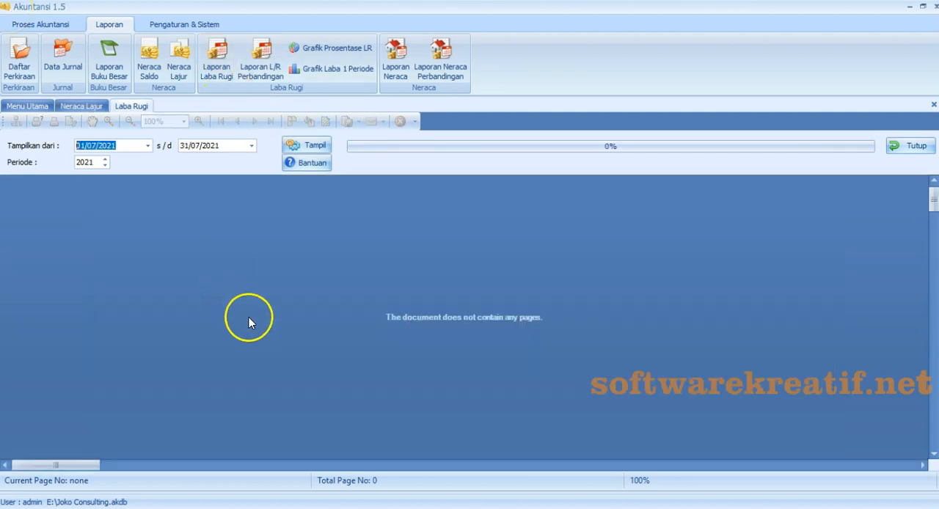
left_click(148, 145)
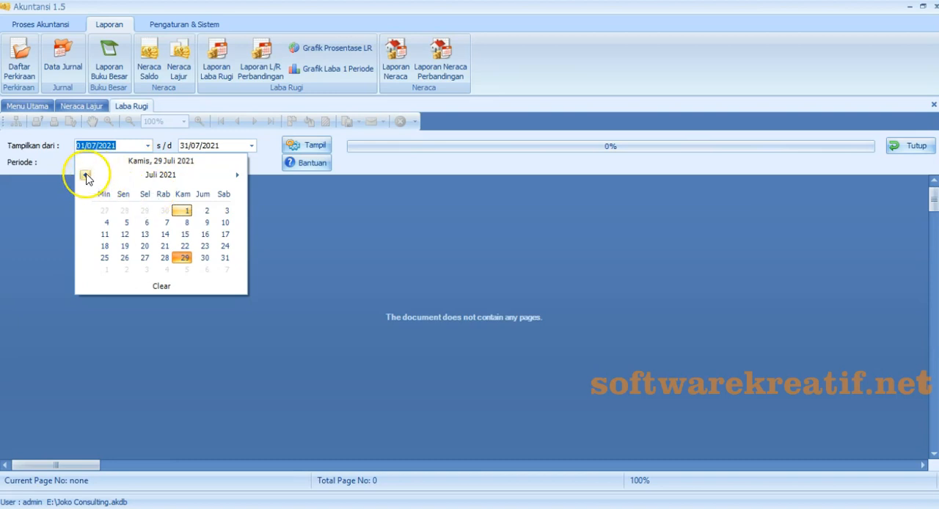
left_click(162, 176)
left_click(84, 175)
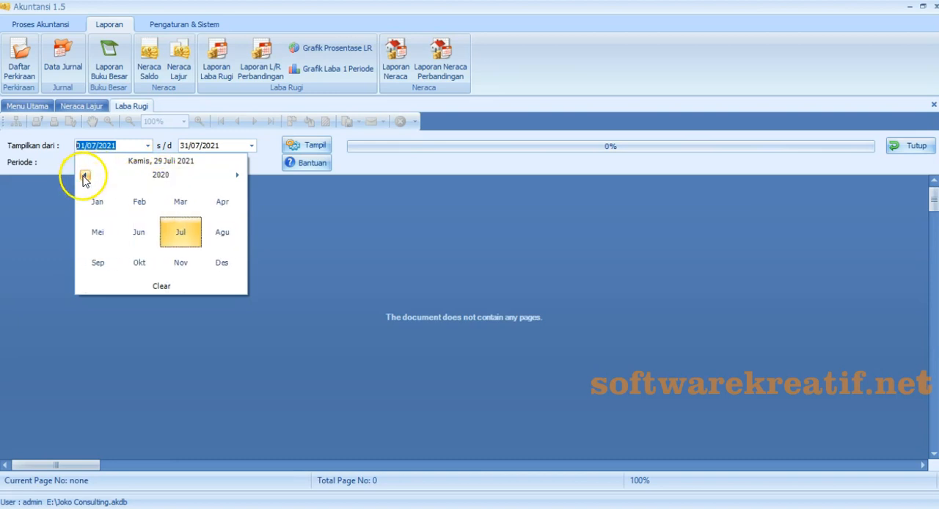
left_click(225, 211)
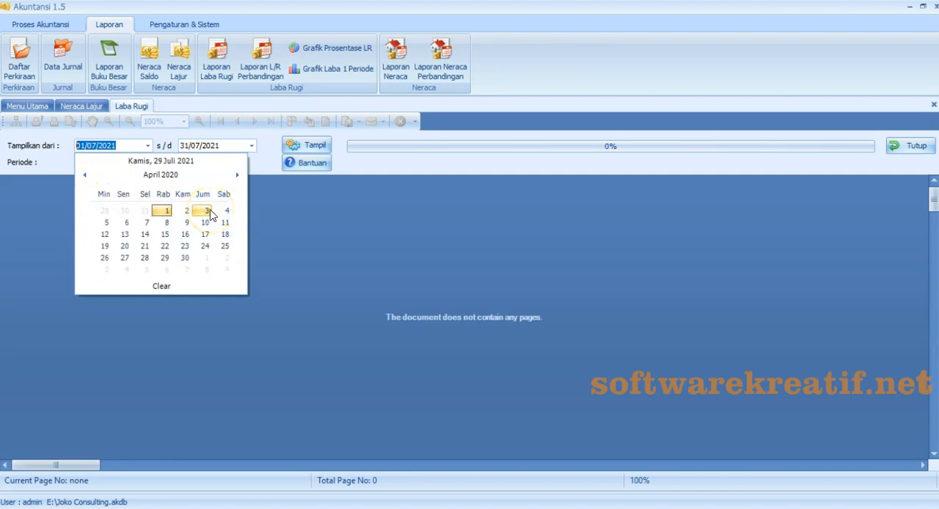
left_click(162, 211)
- Set the Laba Rugi report's end date to 30/04/2020 and its period to 2020
left_click(251, 145)
left_click(263, 175)
left_click(189, 175)
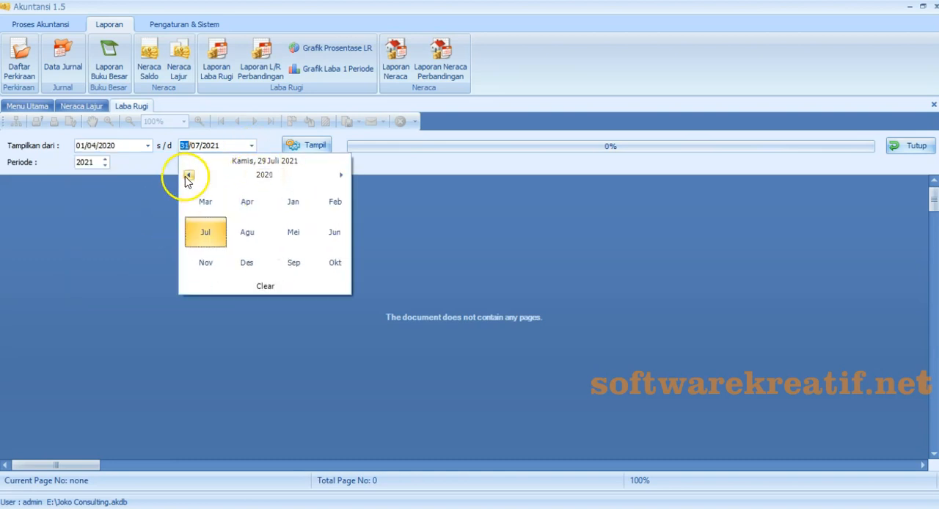
left_click(310, 207)
left_click(285, 257)
left_click(106, 166)
- Generate the April 2020 Laba Rugi report and review it from the income section through the final LABA / RUGI line
left_click(316, 147)
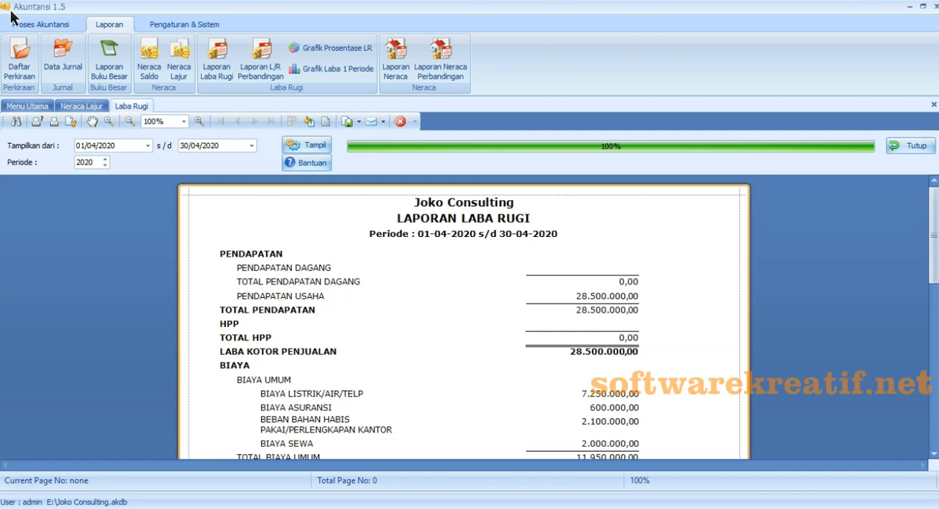
scroll(320, 308, "down", 5)
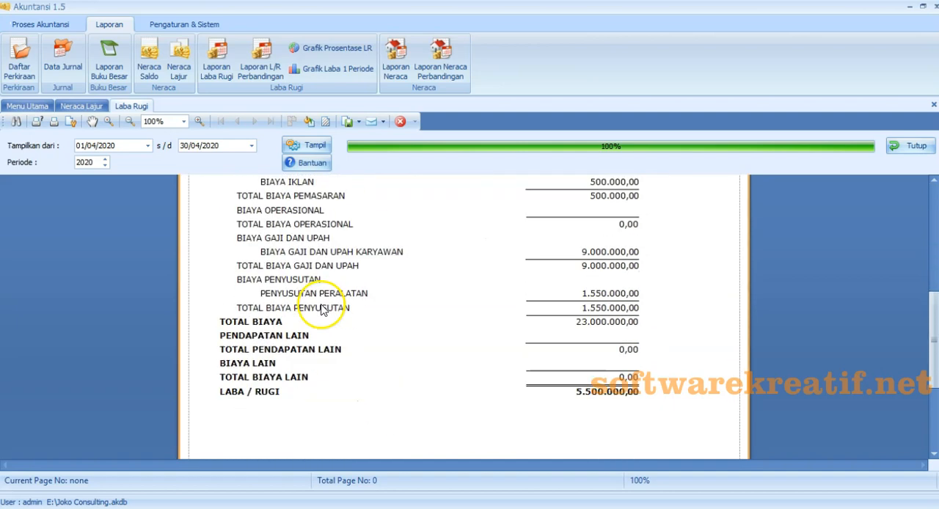
scroll(323, 305, "up", 6)
scroll(332, 301, "down", 6)
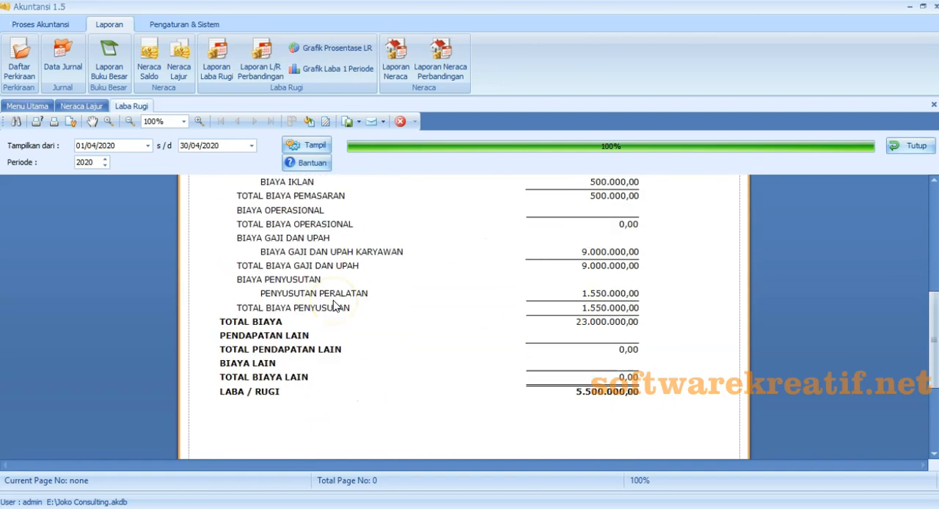
scroll(334, 306, "up", 6)
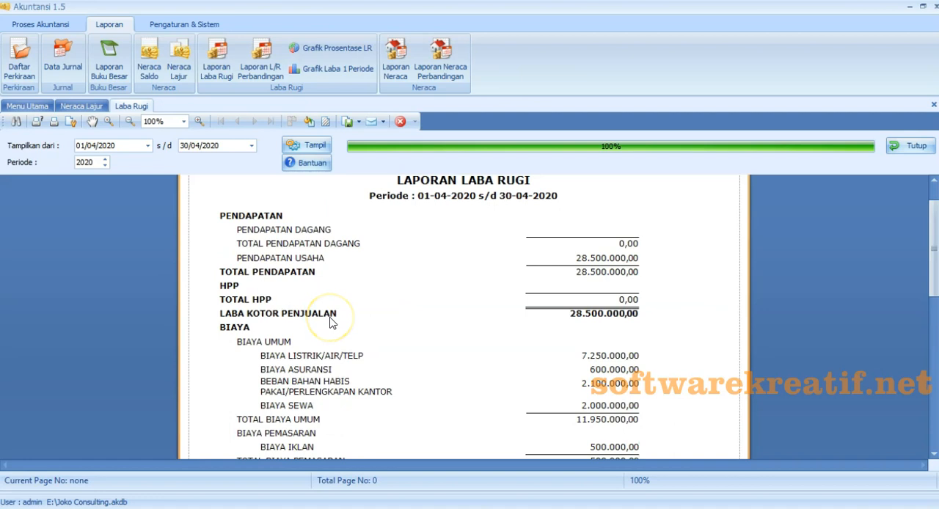
scroll(331, 323, "up", 1)
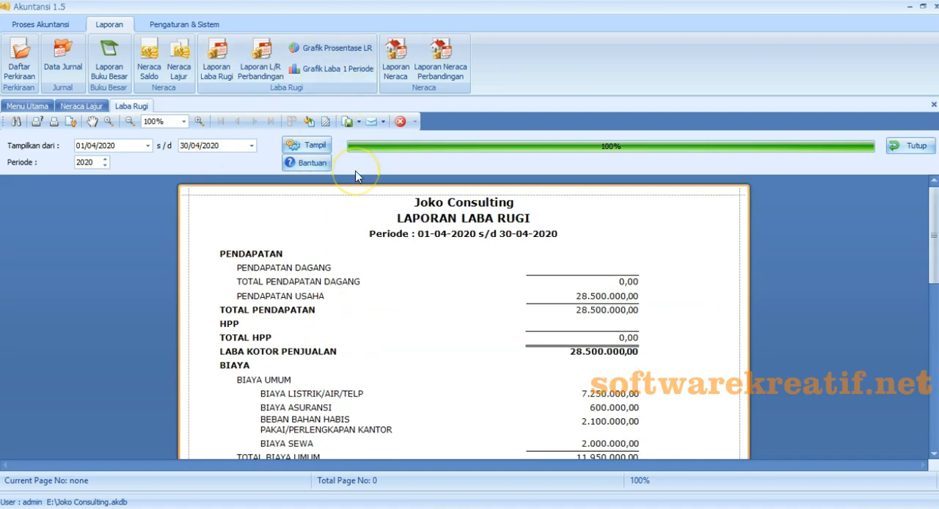
- Export the Laba Rugi report to Excel as Laporan Rugi Laba April 2020 and open the exported file
left_click(359, 123)
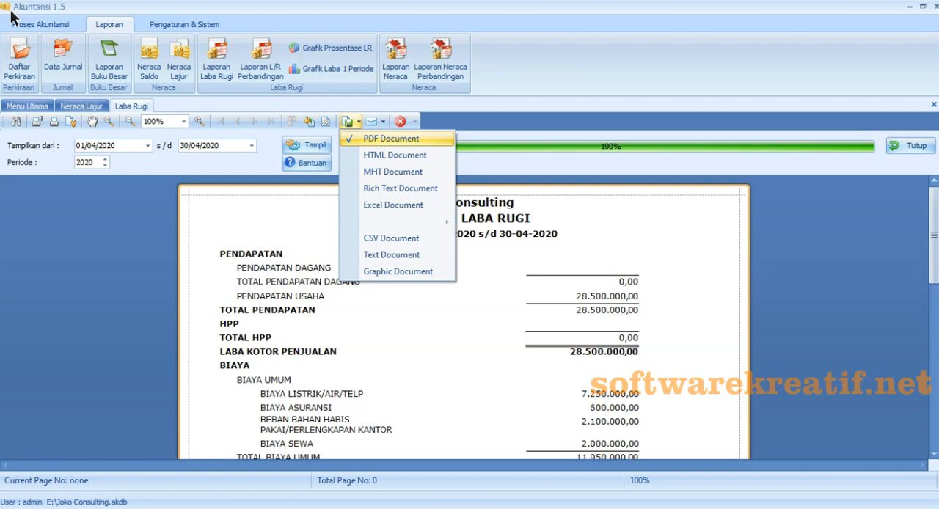
left_click(376, 205)
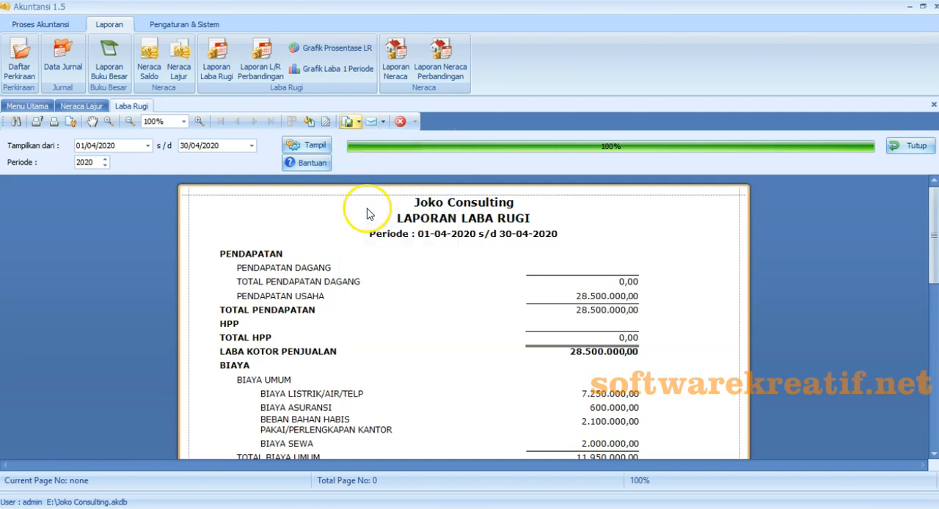
left_click(477, 324)
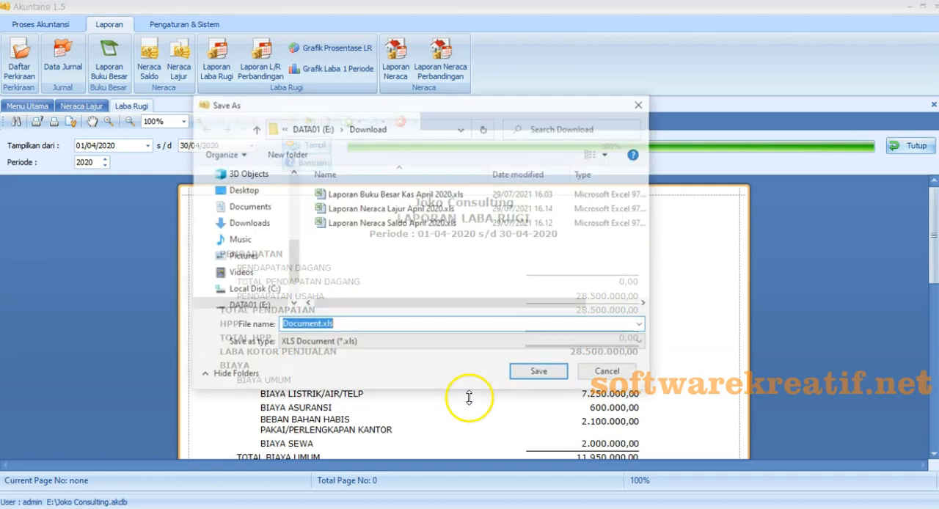
type("Lapor")
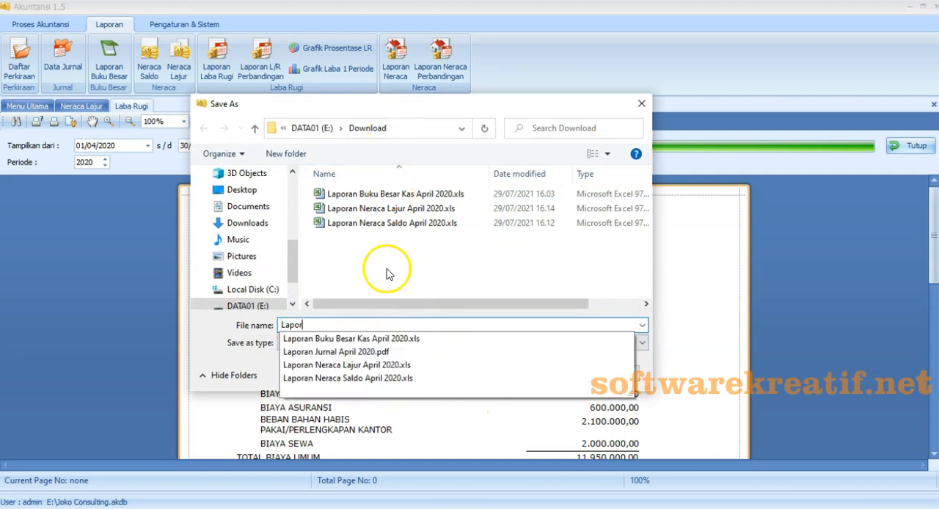
type("an Rugi Laba April 2020")
left_click(541, 374)
left_click(439, 278)
- Dismiss the Protected View notice and look through the exported income statement down to the LABA / RUGI line
left_click(929, 39)
left_click(335, 206)
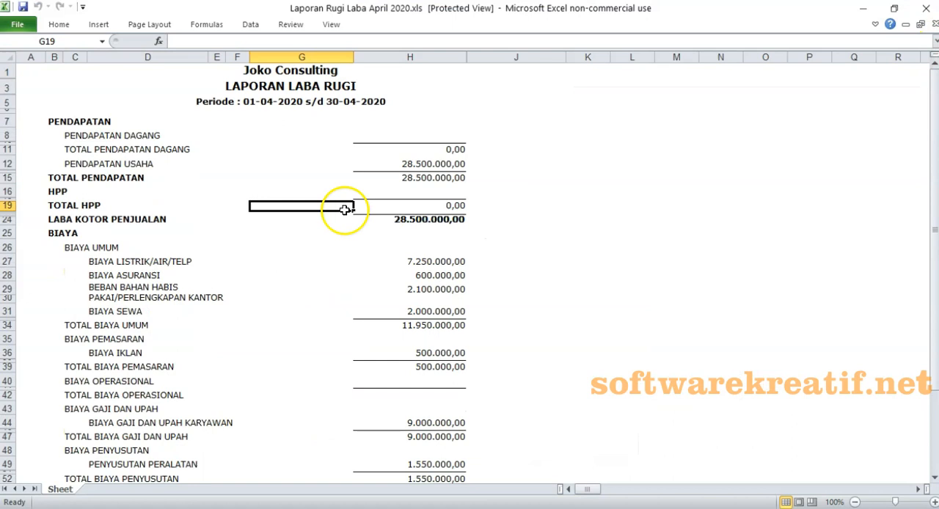
scroll(356, 208, "down", 4)
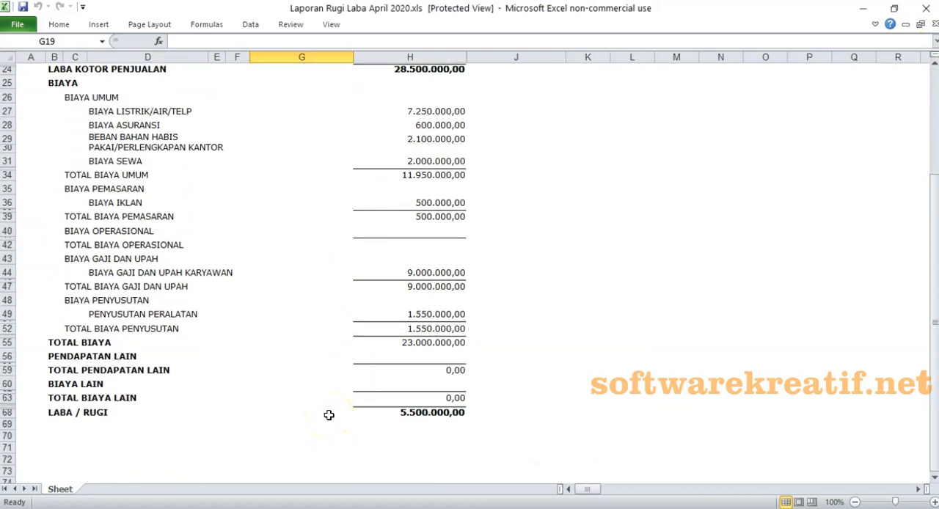
scroll(328, 414, "up", 4)
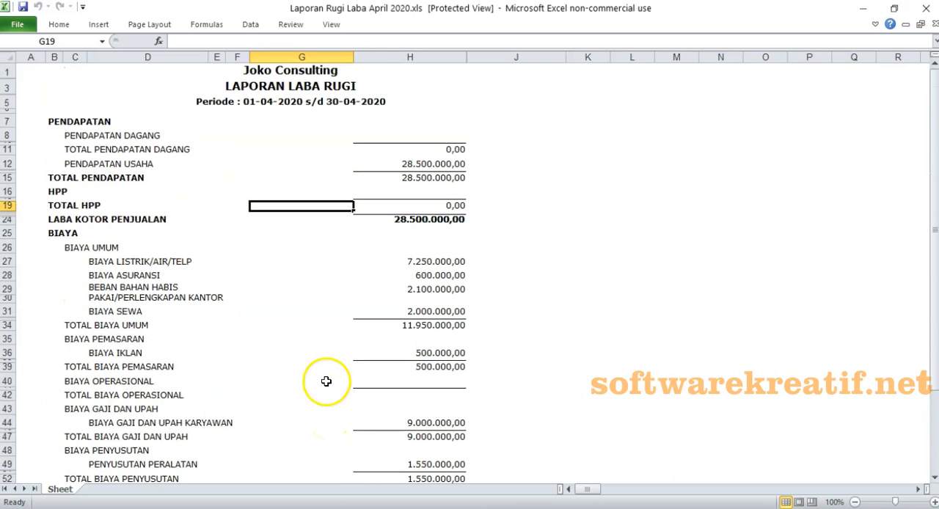
- Hide the PENDAPATAN DAGANG and TOTAL PENDAPATAN DAGANG rows, 8 to 11, in the exported income statement
left_click_drag(12, 136, 11, 166)
left_click(344, 311)
left_click(291, 70)
scroll(303, 294, "down", 5)
scroll(303, 294, "up", 5)
right_click(188, 153)
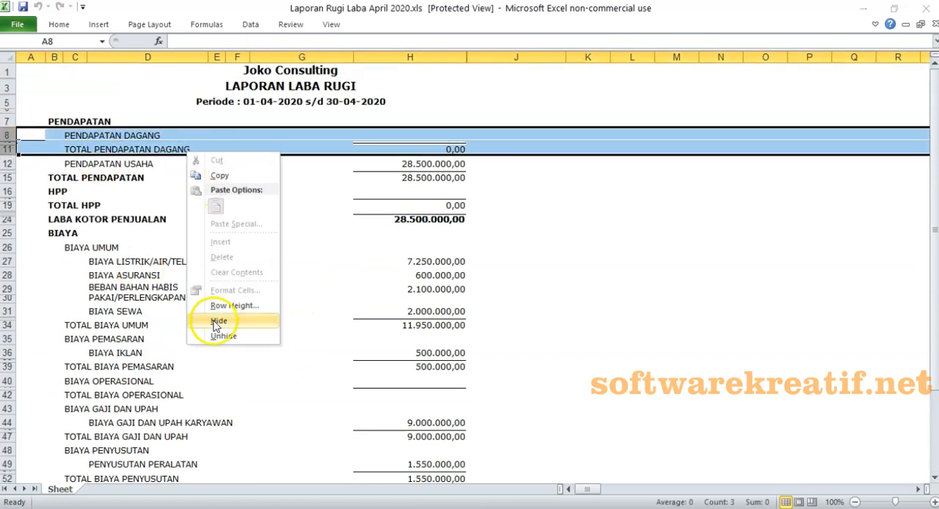
left_click(198, 379)
left_click(545, 411)
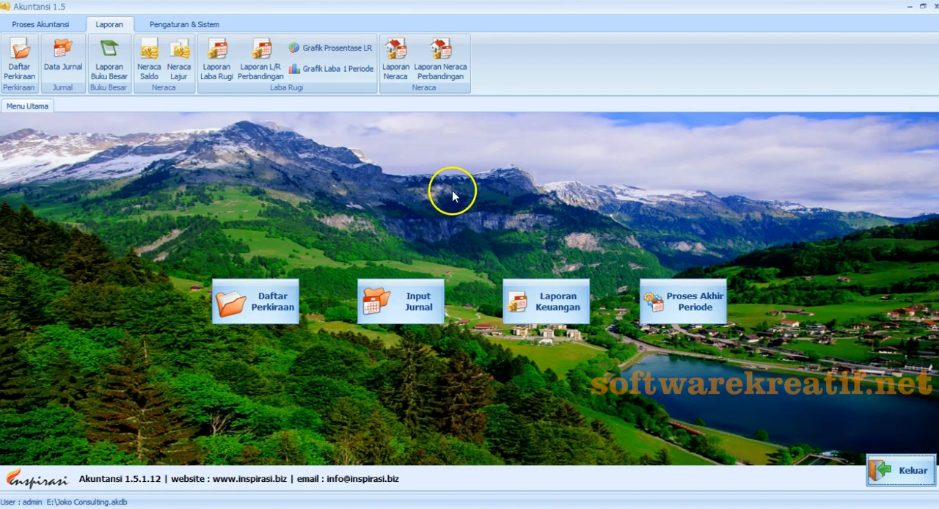
- Open the Laporan Neraca report in Akuntansi and set its report date to 30/04/2020
left_click(395, 69)
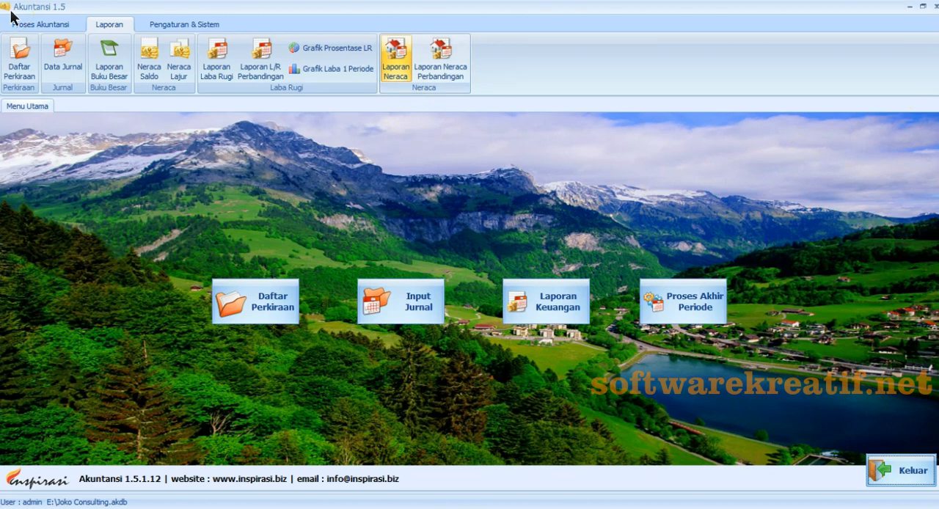
left_click(396, 72)
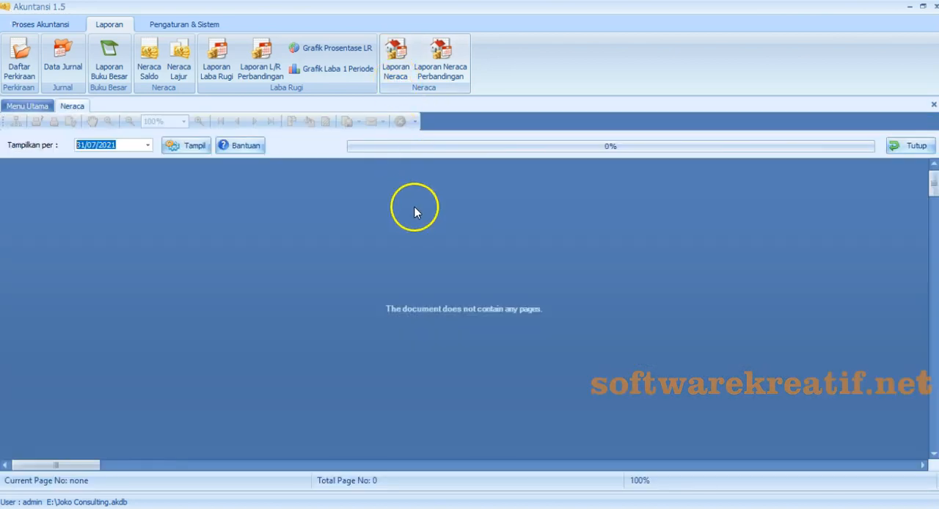
left_click(147, 144)
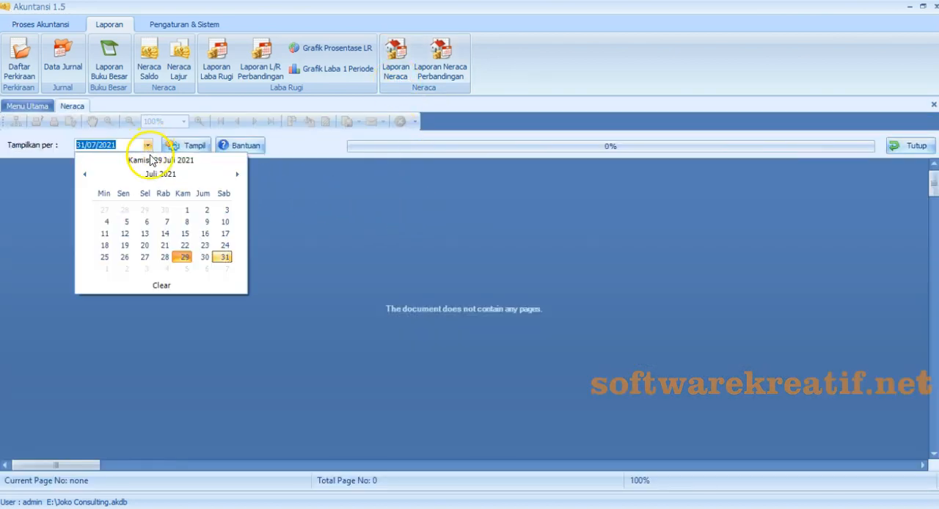
left_click(152, 177)
left_click(84, 176)
left_click(211, 205)
left_click(181, 258)
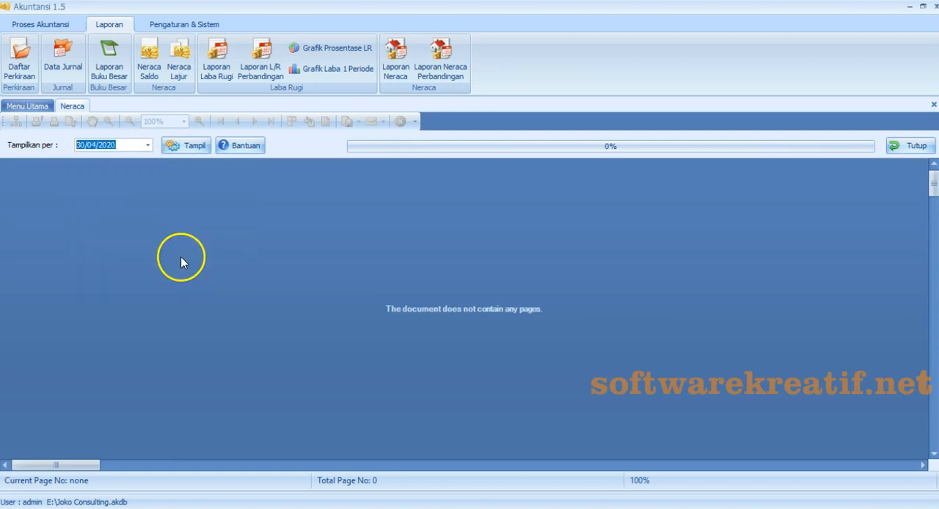
- Generate the Neraca report and review it from AKTIVA through the final TOTAL PASIVA line
left_click(188, 150)
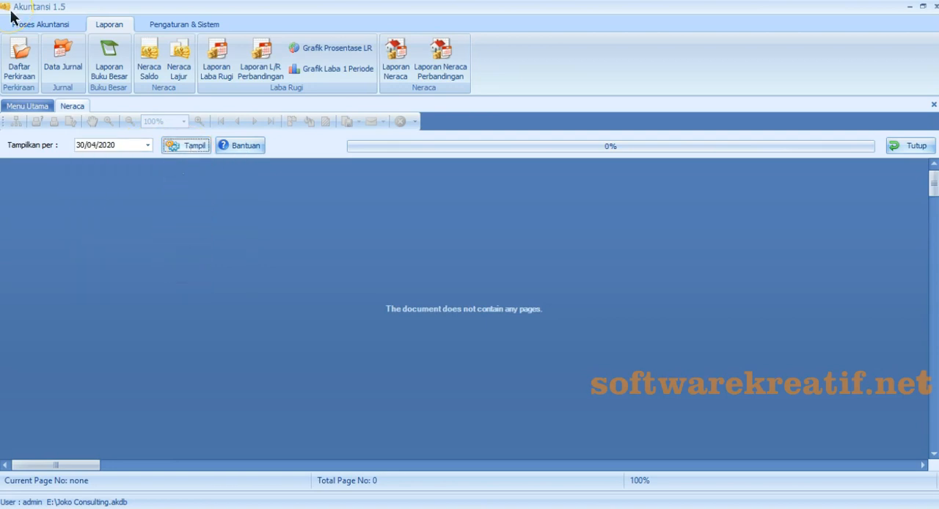
left_click(191, 147)
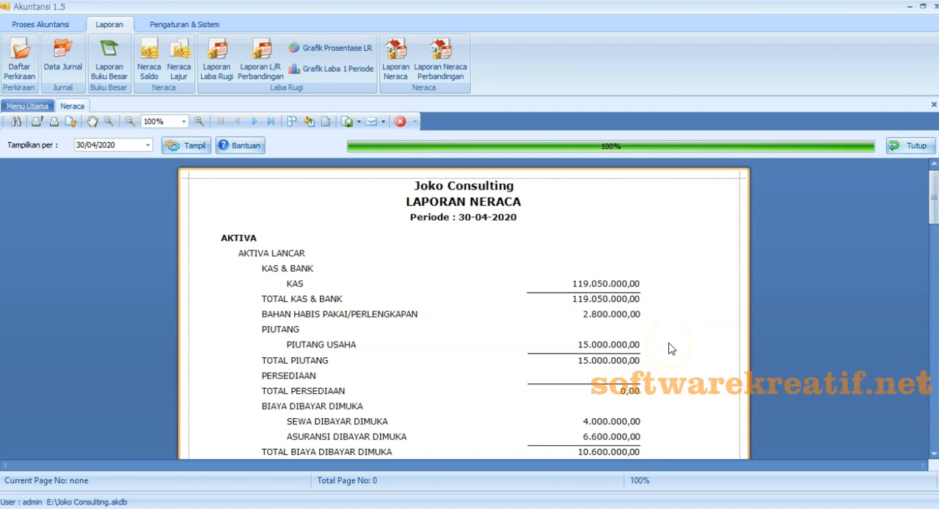
scroll(669, 349, "down", 3)
scroll(670, 349, "down", 10)
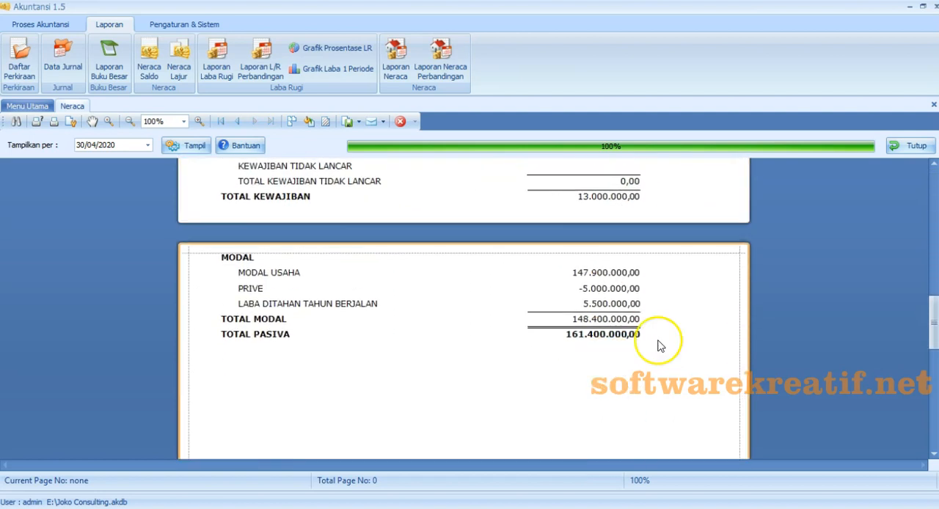
scroll(669, 349, "up", 13)
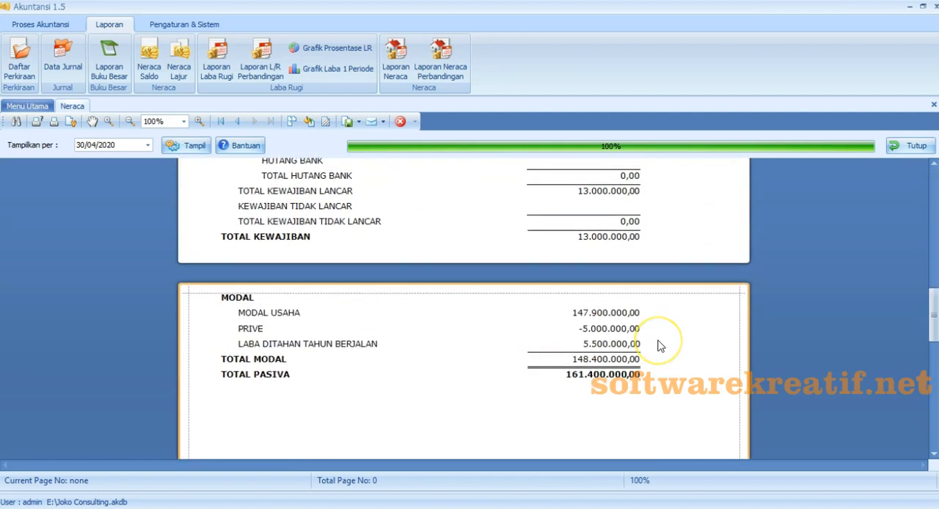
- Export the Neraca report to Excel as Laporan Neraca April 2020 with the default XLS options
left_click(359, 123)
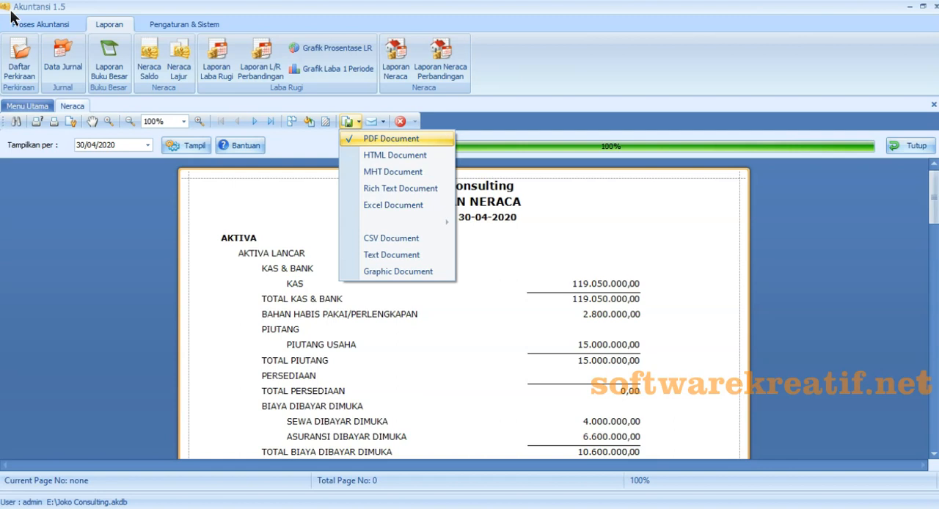
left_click(366, 205)
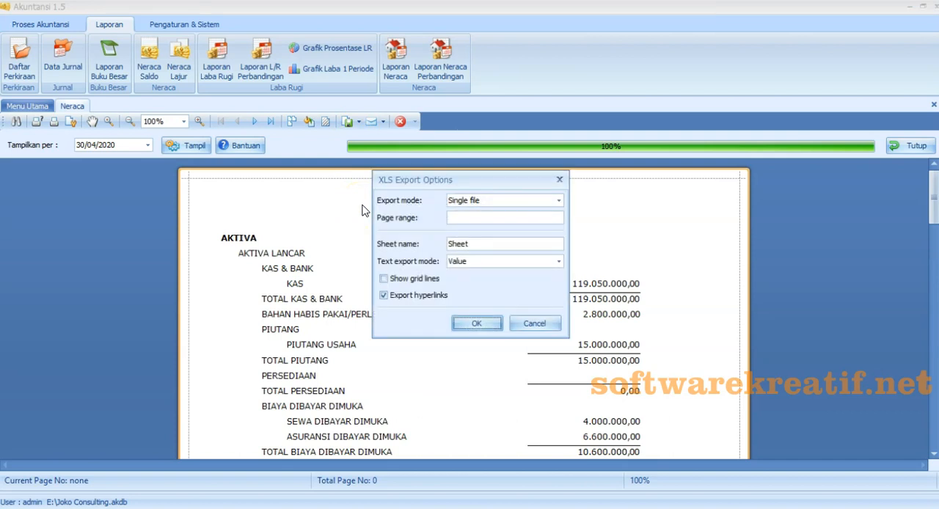
key("Return")
type("Laporan Neraca")
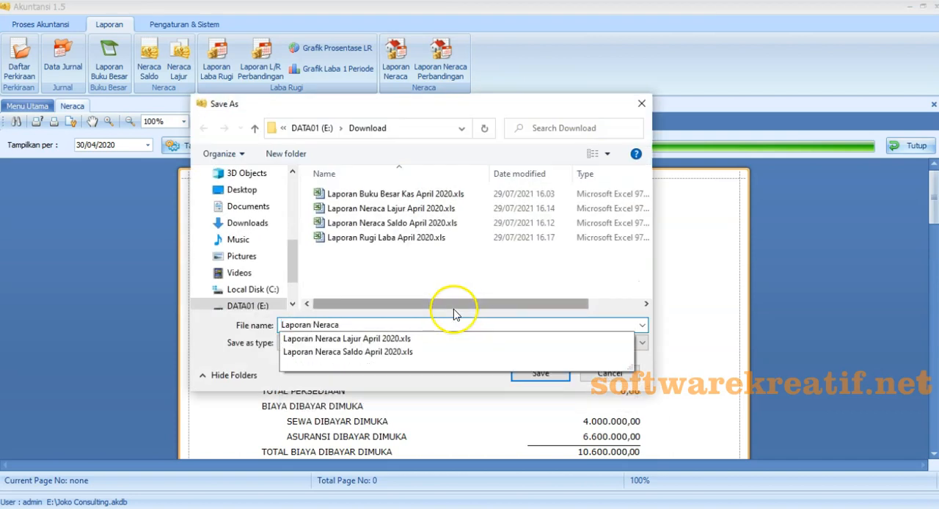
type(" April 2020")
left_click(540, 373)
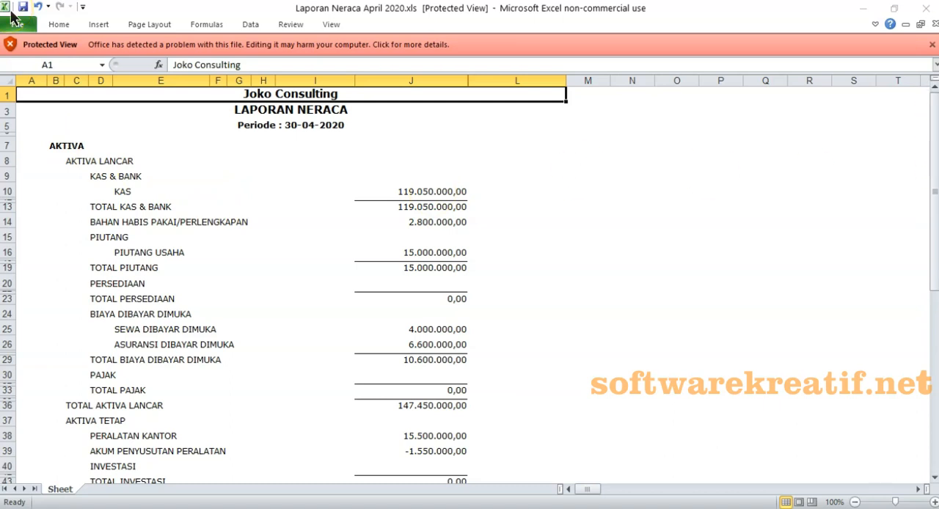
- Examine the exported Laporan Neraca workbook from AKTIVA through TOTAL PASIVA, dismissing the Protected View notice
left_click(245, 220)
scroll(243, 223, "down", 3)
scroll(244, 223, "down", 8)
scroll(243, 223, "up", 15)
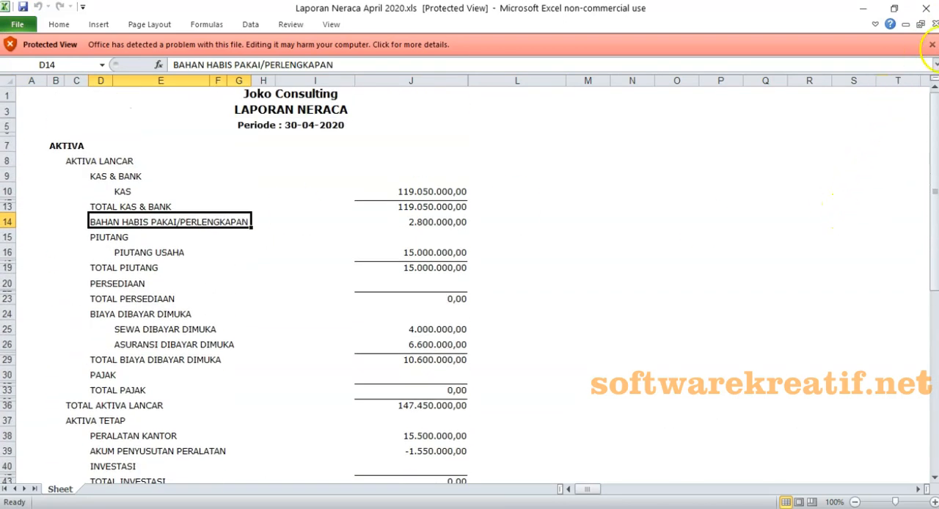
left_click(932, 44)
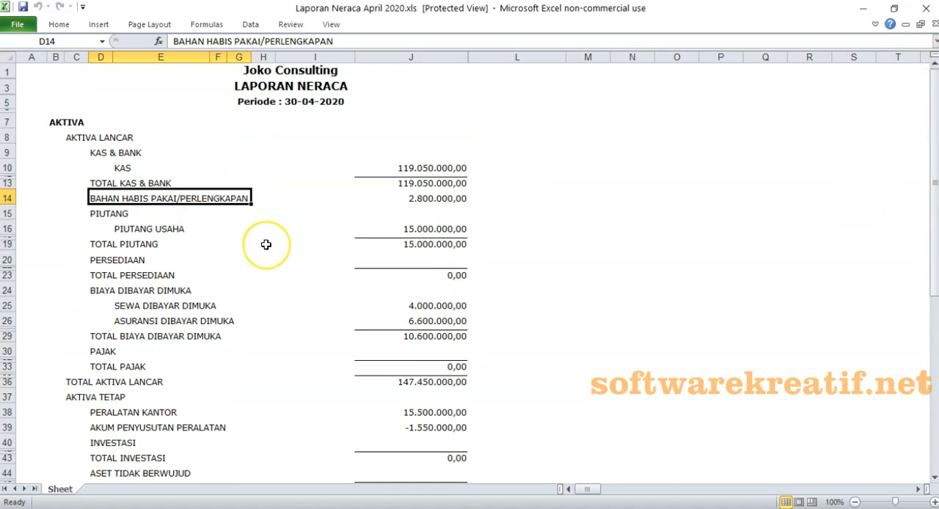
scroll(266, 244, "down", 7)
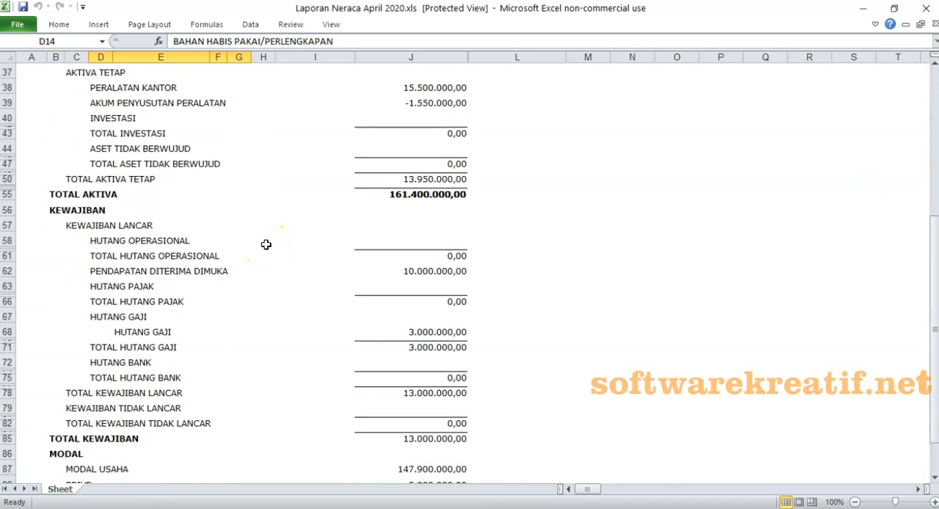
scroll(266, 245, "down", 3)
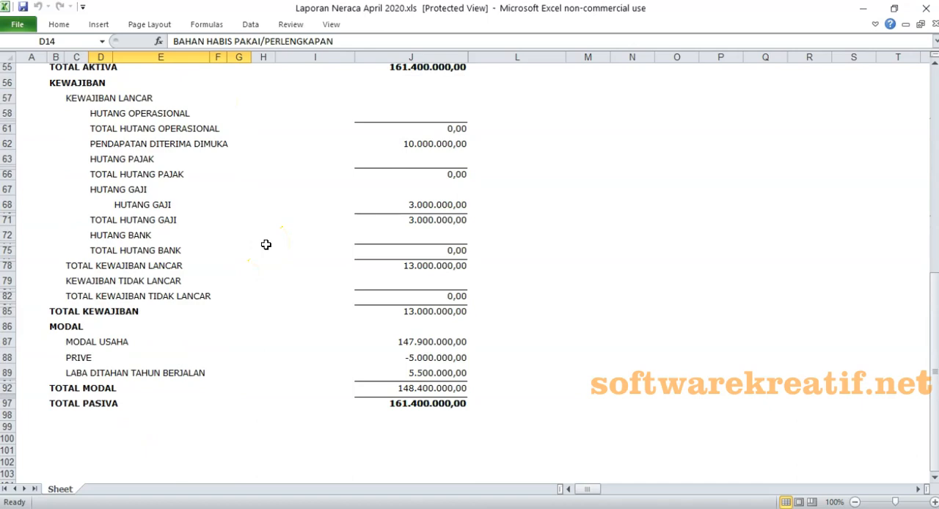
scroll(266, 244, "up", 10)
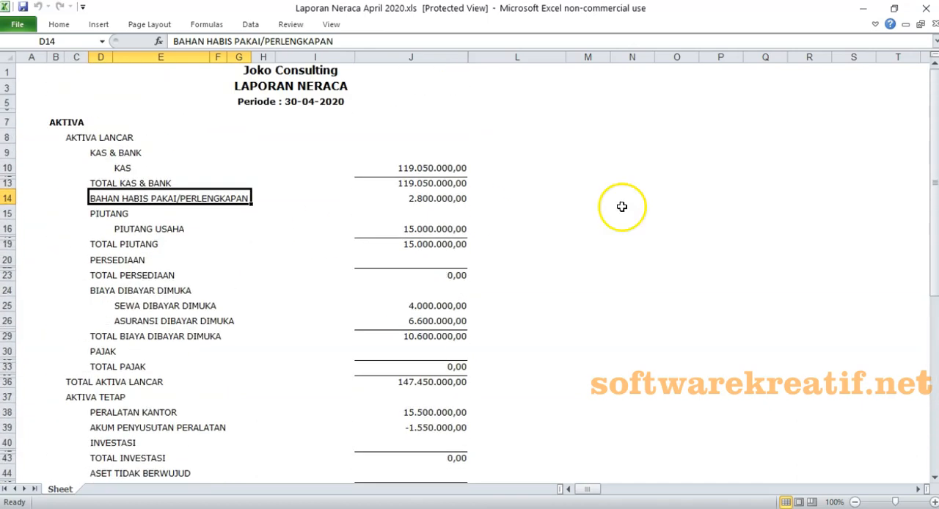
scroll(462, 196, "down", 10)
scroll(456, 195, "up", 10)
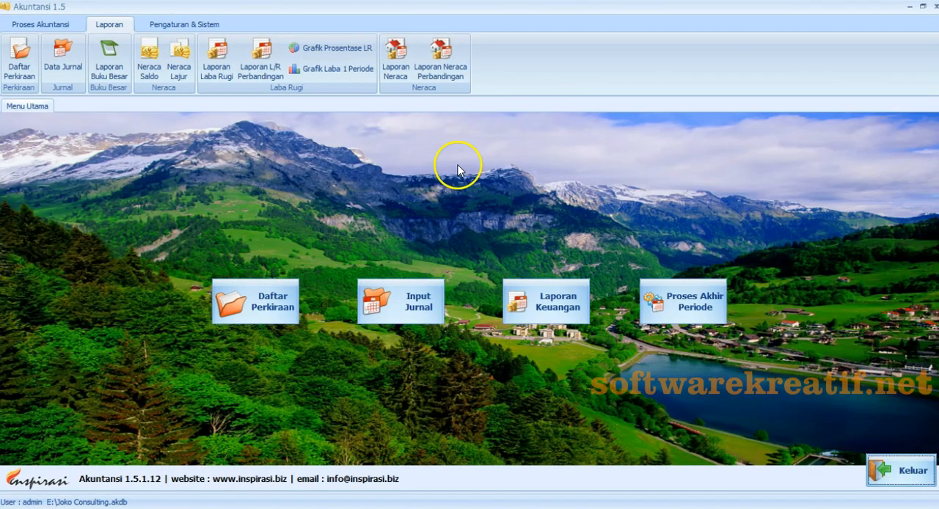